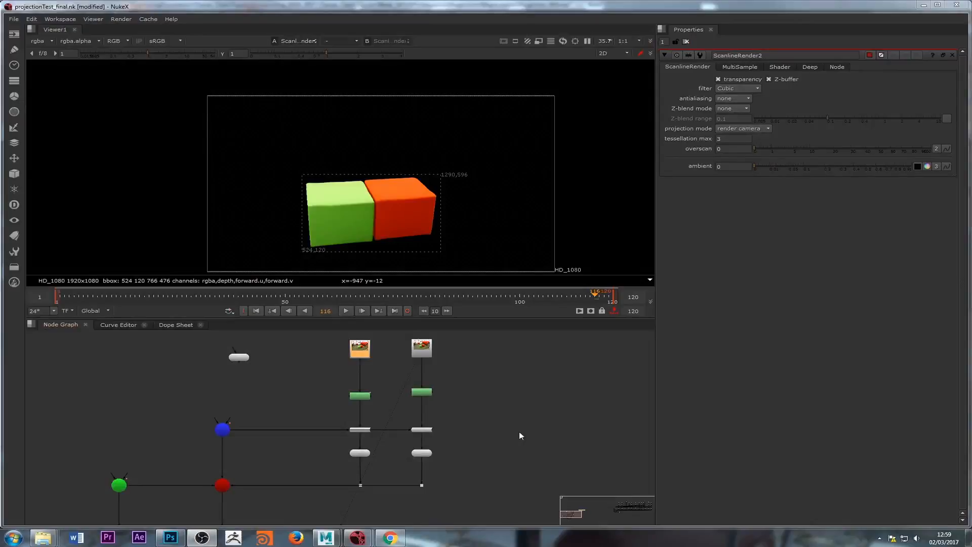
Step: Open the ReadGeo13 node's properties and examine in its scenegraph which scene object it loads
{"action": "scroll", "coordinate": [430, 418], "scroll_direction": "down", "scroll_amount": 2}
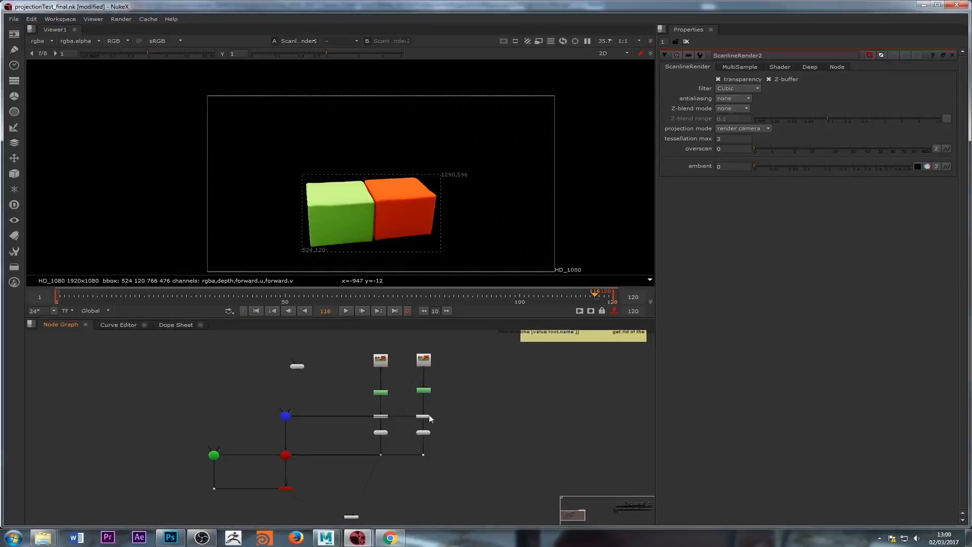
{"action": "left_click", "coordinate": [422, 362]}
{"action": "scroll", "coordinate": [403, 389], "scroll_direction": "up", "scroll_amount": 5}
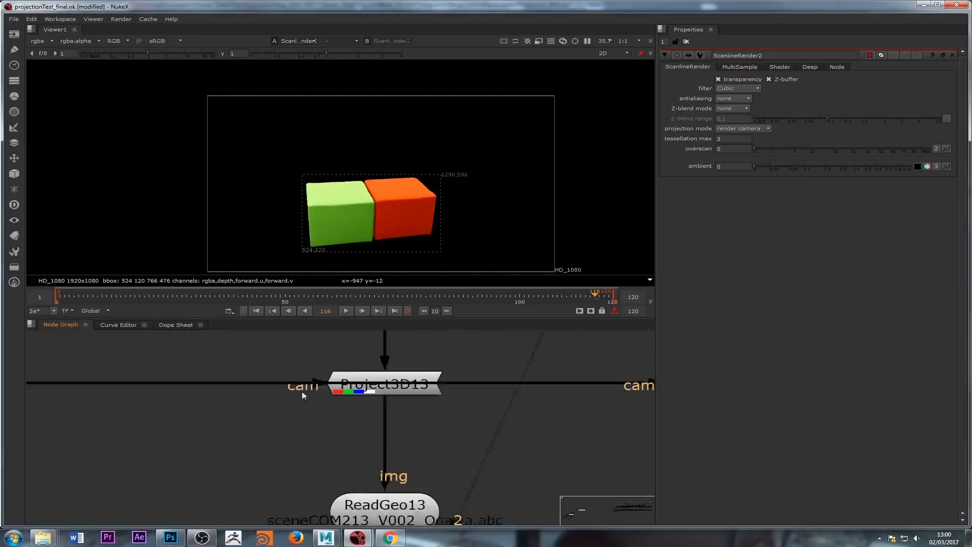
{"action": "left_click", "coordinate": [311, 439]}
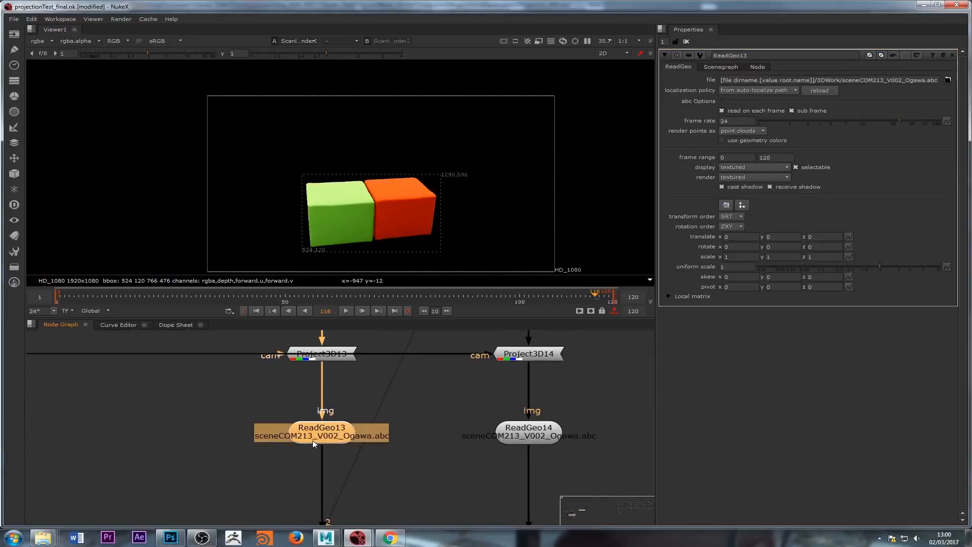
{"action": "left_click", "coordinate": [754, 69]}
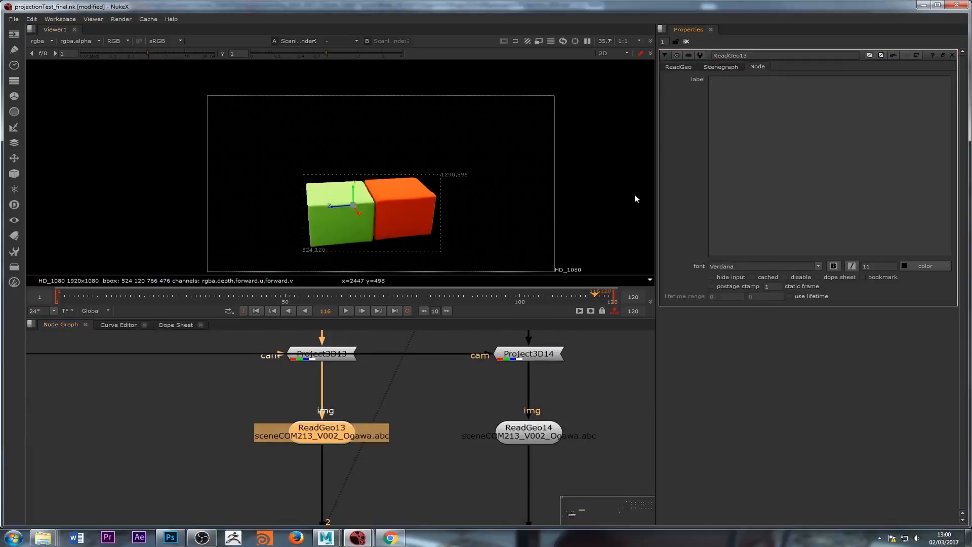
{"action": "middle_click_drag", "start_coordinate": [378, 413], "coordinate": [390, 484], "text": "alt"}
{"action": "middle_click_drag", "start_coordinate": [337, 468], "coordinate": [358, 427]}
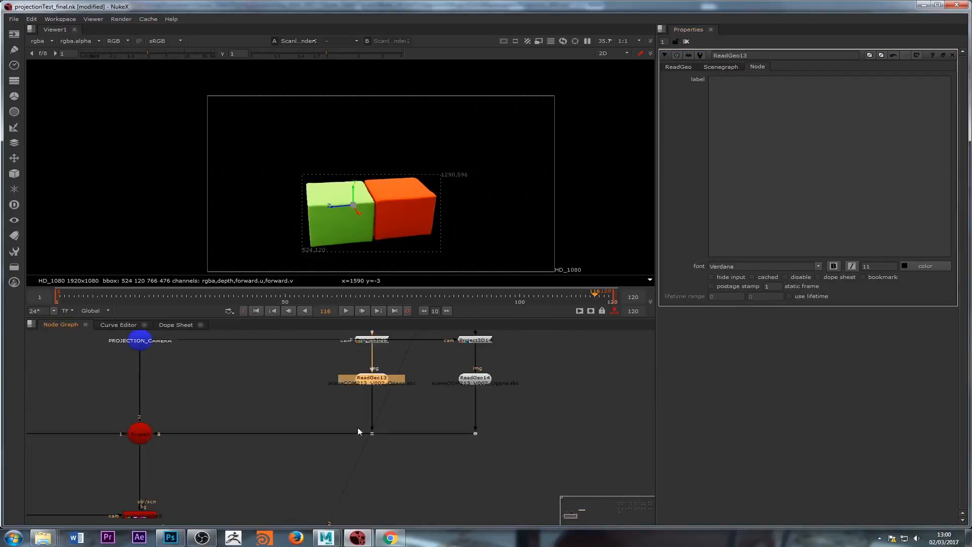
{"action": "middle_click_drag", "start_coordinate": [328, 356], "coordinate": [445, 420]}
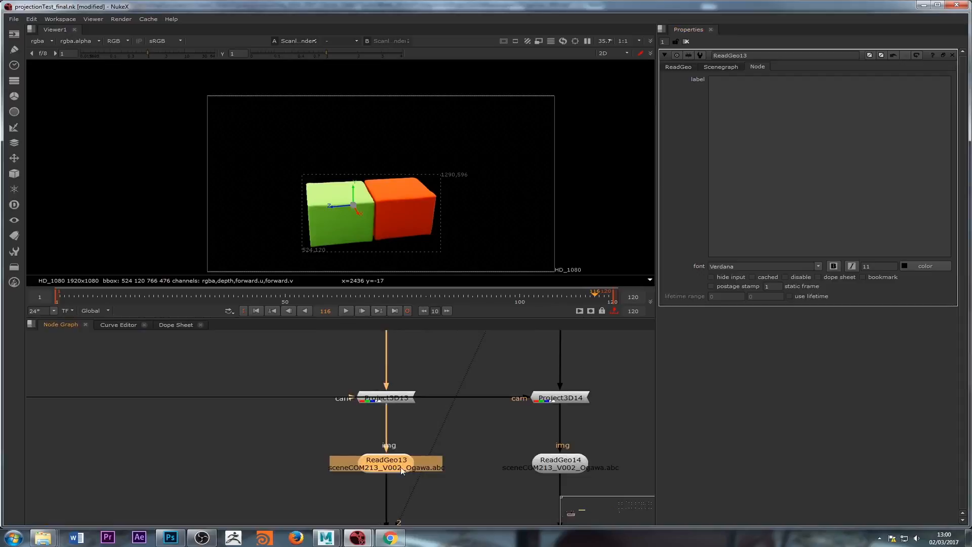
{"action": "left_click", "coordinate": [729, 67]}
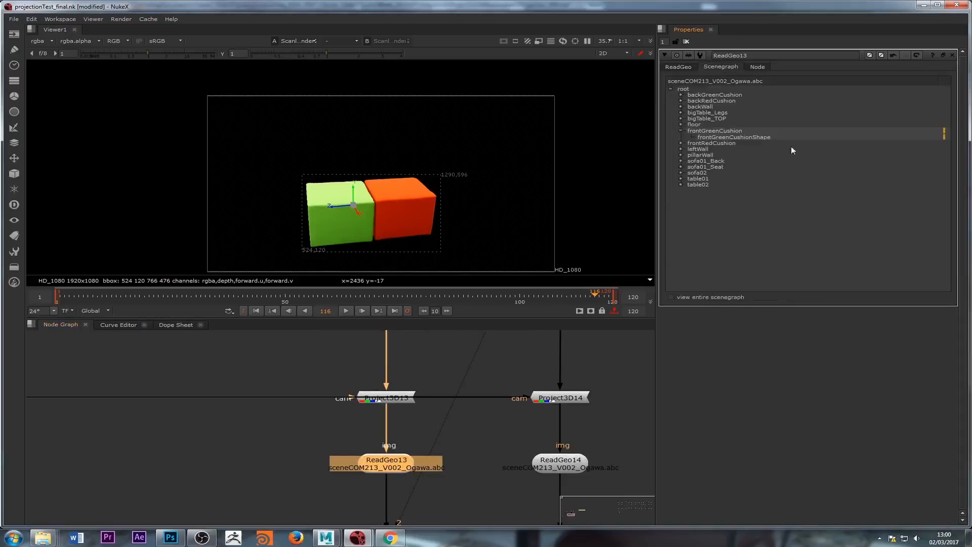
Step: Label the ReadGeo13 node GREEN CUSHION
{"action": "left_click", "coordinate": [755, 67]}
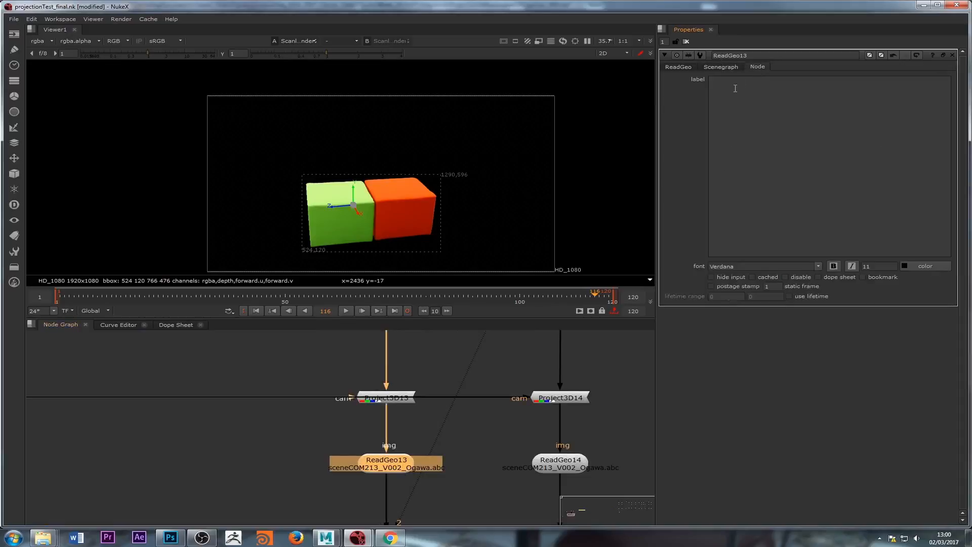
{"action": "left_click", "coordinate": [735, 89]}
{"action": "type", "text": "GRE"}
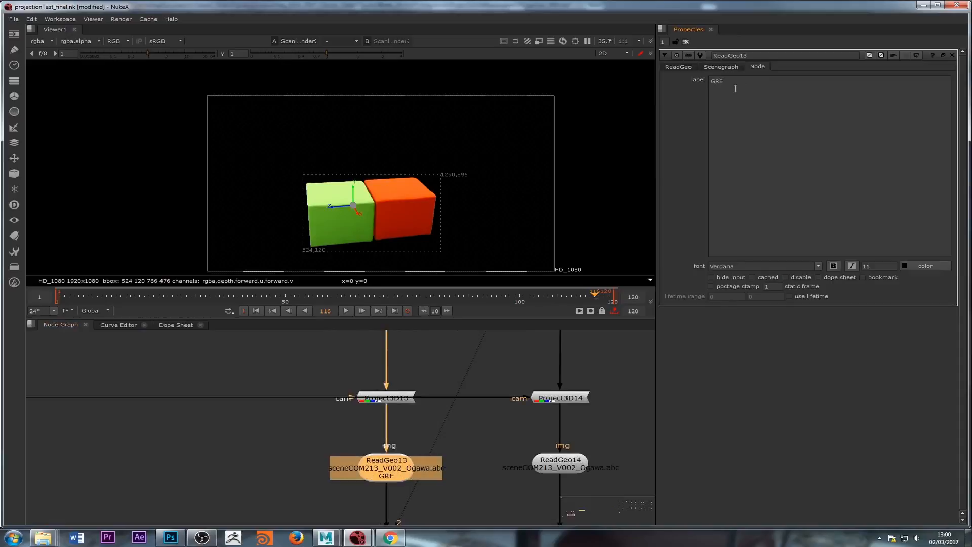
{"action": "type", "text": "EN CUSHION"}
{"action": "key", "text": "Return"}
Step: Label the ReadGeo14 node RED CUSHION
{"action": "double_click", "coordinate": [572, 468]}
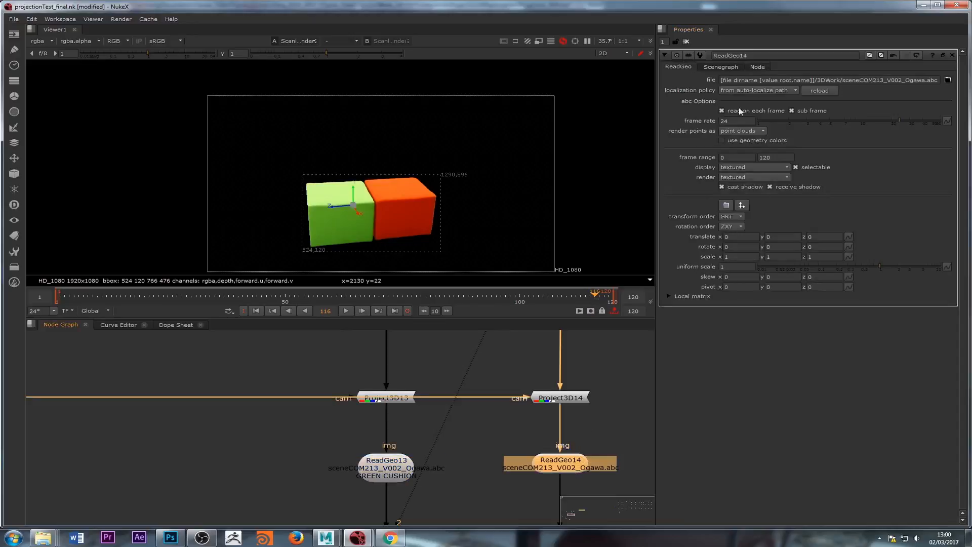
{"action": "left_click", "coordinate": [757, 67]}
{"action": "type", "text": "R"}
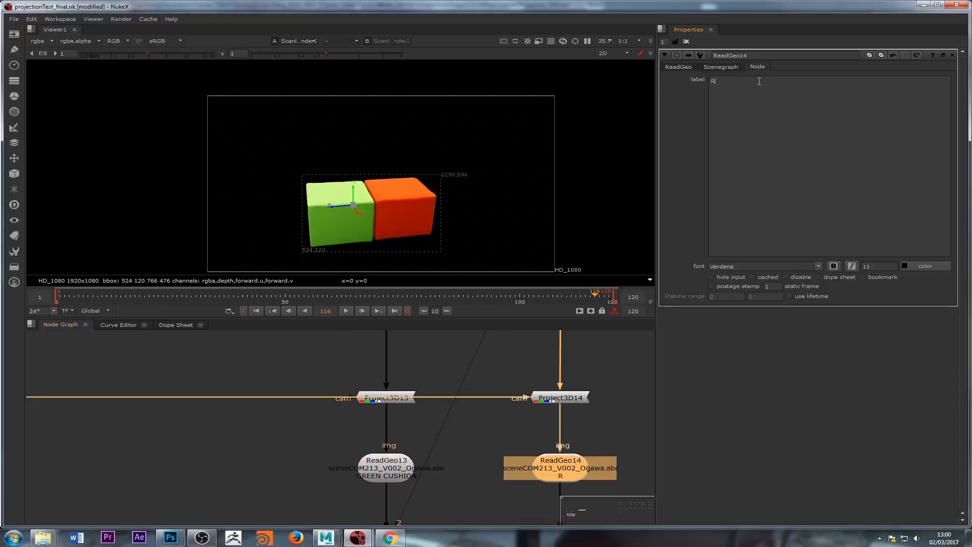
{"action": "type", "text": "ED CUSHION"}
{"action": "left_click", "coordinate": [473, 451]}
{"action": "scroll", "coordinate": [473, 458], "scroll_direction": "down", "scroll_amount": 1}
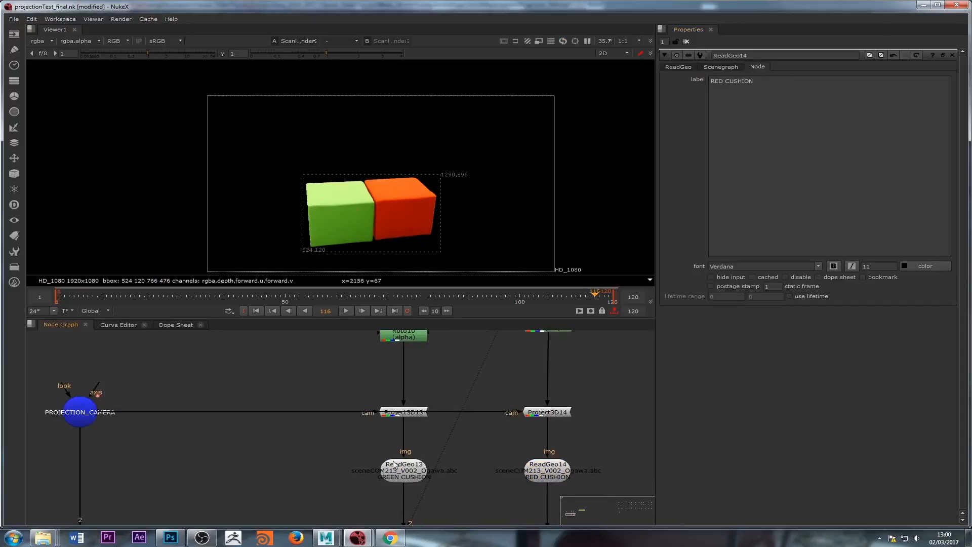
{"action": "left_click", "coordinate": [538, 481]}
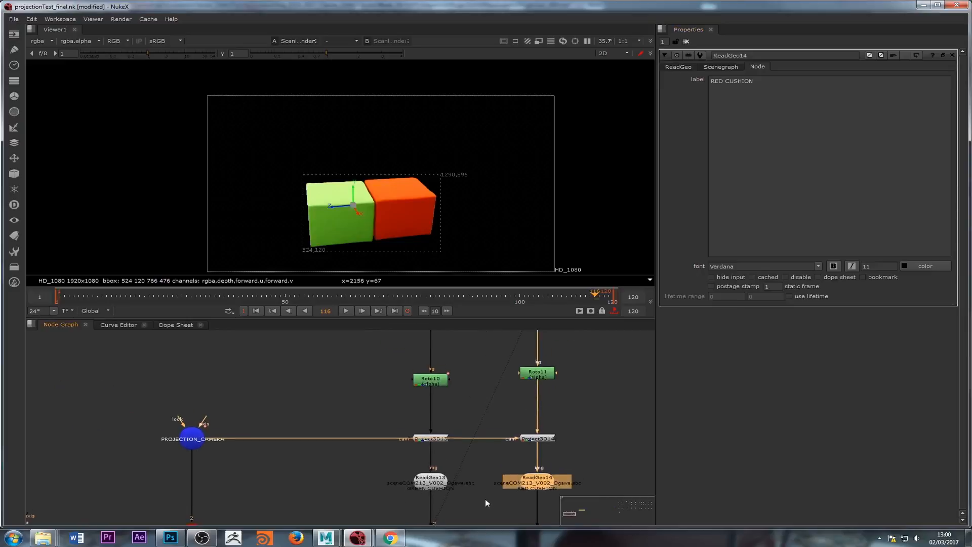
{"action": "scroll", "coordinate": [485, 499], "scroll_direction": "down", "scroll_amount": 3}
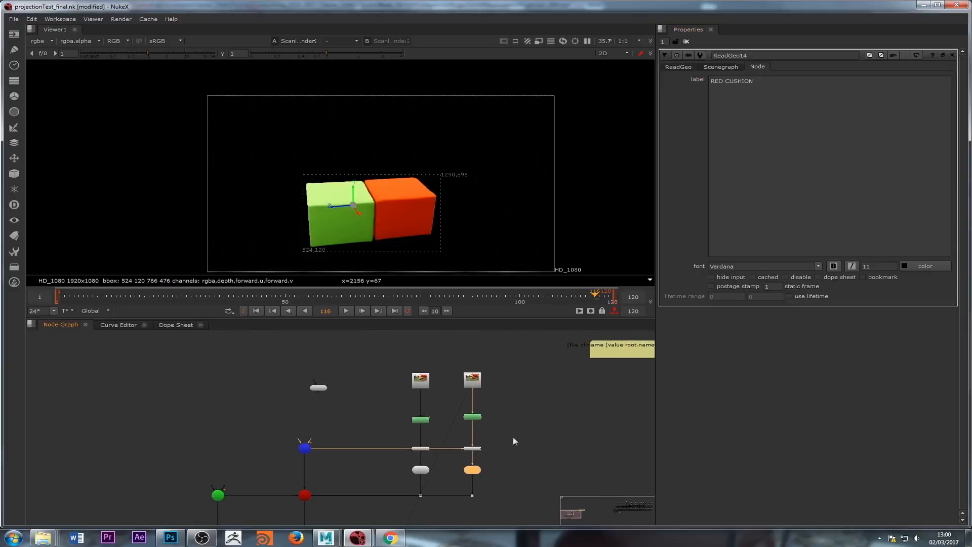
{"action": "scroll", "coordinate": [512, 436], "scroll_direction": "down", "scroll_amount": 2}
{"action": "scroll", "coordinate": [527, 445], "scroll_direction": "up", "scroll_amount": 4}
{"action": "scroll", "coordinate": [551, 422], "scroll_direction": "down", "scroll_amount": 4}
{"action": "scroll", "coordinate": [431, 434], "scroll_direction": "down", "scroll_amount": 2}
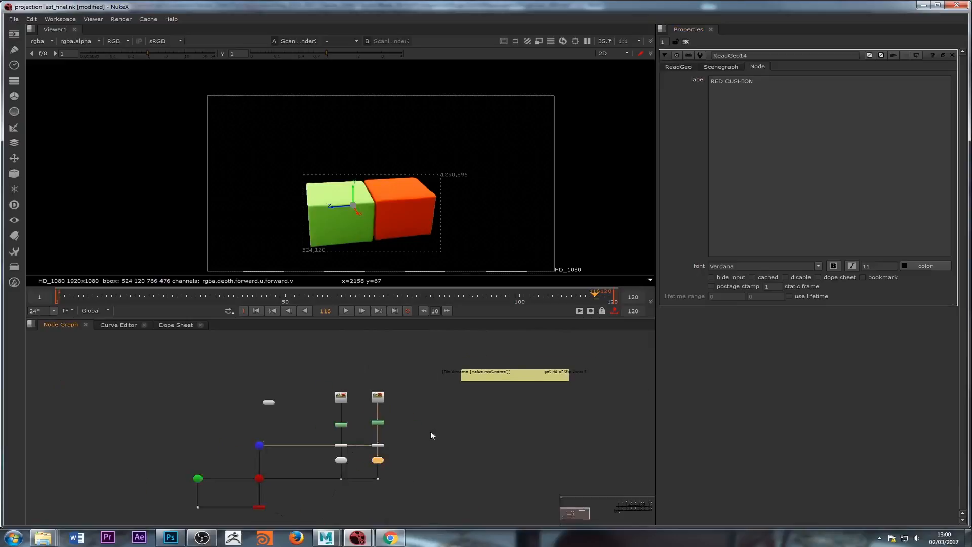
{"action": "scroll", "coordinate": [491, 439], "scroll_direction": "up", "scroll_amount": 3}
{"action": "scroll", "coordinate": [455, 427], "scroll_direction": "down", "scroll_amount": 2}
{"action": "scroll", "coordinate": [451, 397], "scroll_direction": "up", "scroll_amount": 3}
{"action": "scroll", "coordinate": [445, 396], "scroll_direction": "down", "scroll_amount": 1}
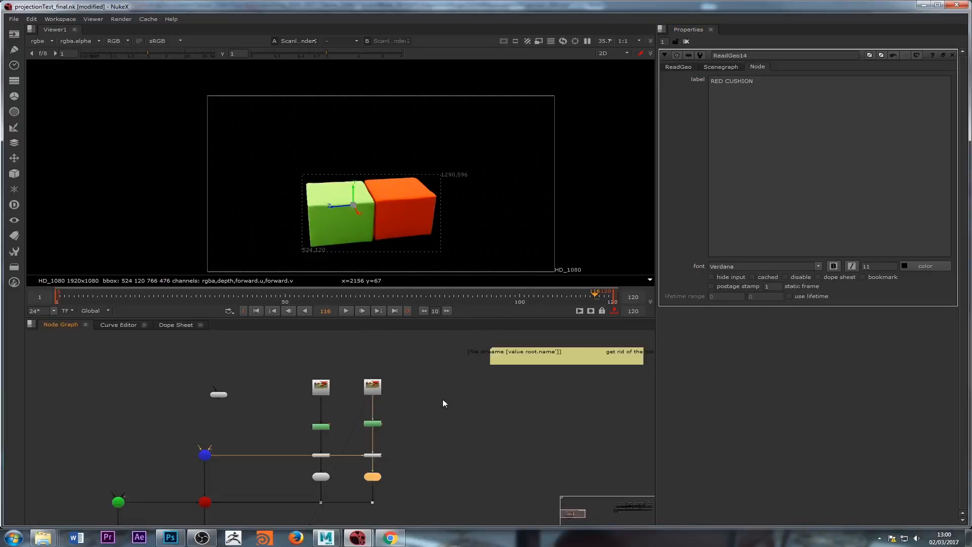
{"action": "scroll", "coordinate": [414, 391], "scroll_direction": "up", "scroll_amount": 3}
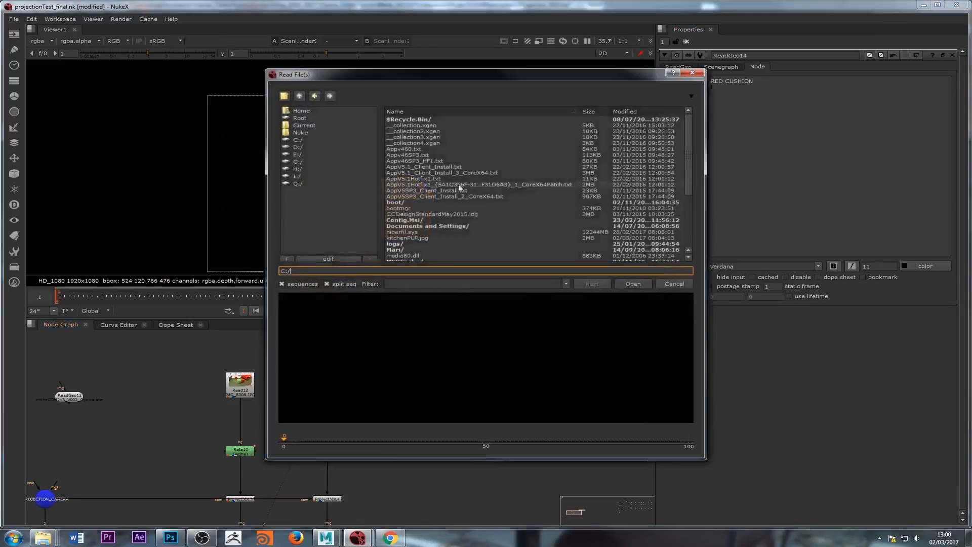
{"action": "left_click", "coordinate": [667, 284]}
{"action": "scroll", "coordinate": [444, 439], "scroll_direction": "down", "scroll_amount": 4}
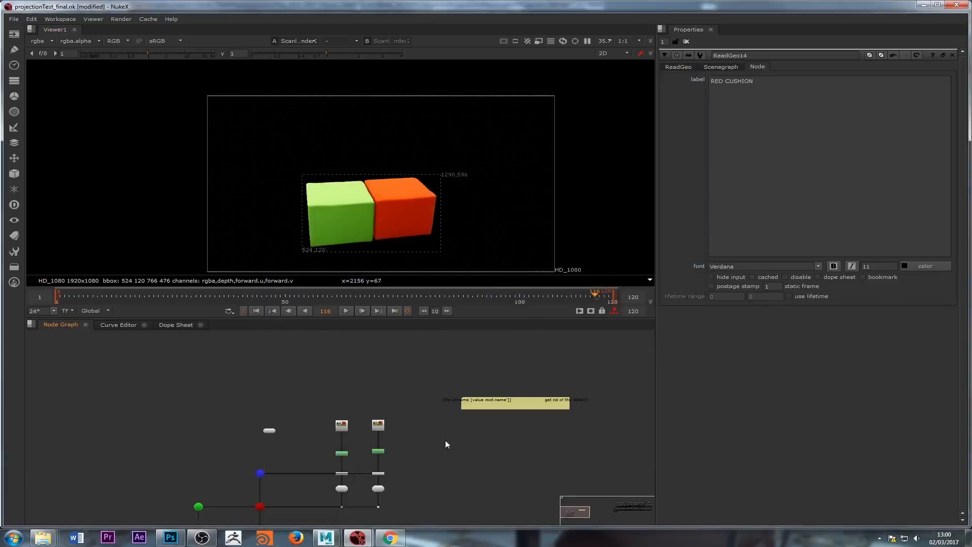
Step: Copy the Read2 node holding BackWall_Final.jpg above Project3D2 and the FLOOR geometry in the existing projection setup
{"action": "scroll", "coordinate": [481, 441], "scroll_direction": "up", "scroll_amount": 5}
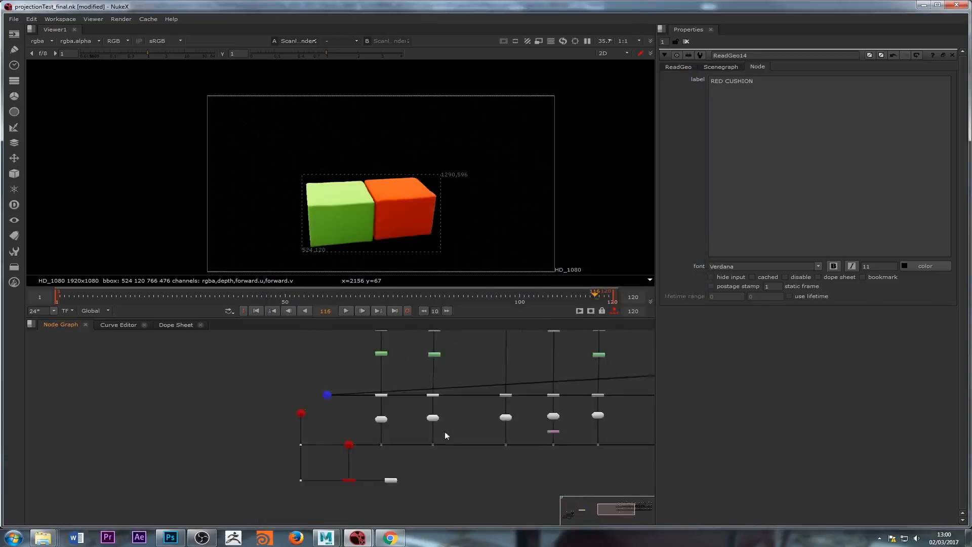
{"action": "scroll", "coordinate": [445, 431], "scroll_direction": "up", "scroll_amount": 5}
{"action": "scroll", "coordinate": [480, 468], "scroll_direction": "down", "scroll_amount": 1}
{"action": "scroll", "coordinate": [467, 454], "scroll_direction": "up", "scroll_amount": 2}
{"action": "middle_click_drag", "start_coordinate": [508, 411], "coordinate": [496, 447]}
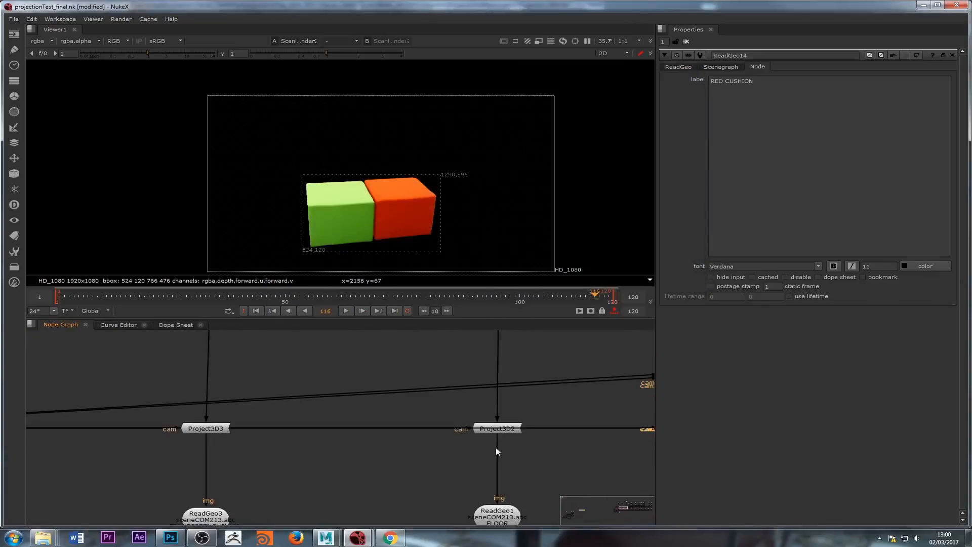
{"action": "left_click", "coordinate": [495, 429]}
{"action": "scroll", "coordinate": [455, 438], "scroll_direction": "down", "scroll_amount": 3}
{"action": "middle_click_drag", "start_coordinate": [448, 341], "coordinate": [447, 483]}
{"action": "left_click", "coordinate": [491, 391]}
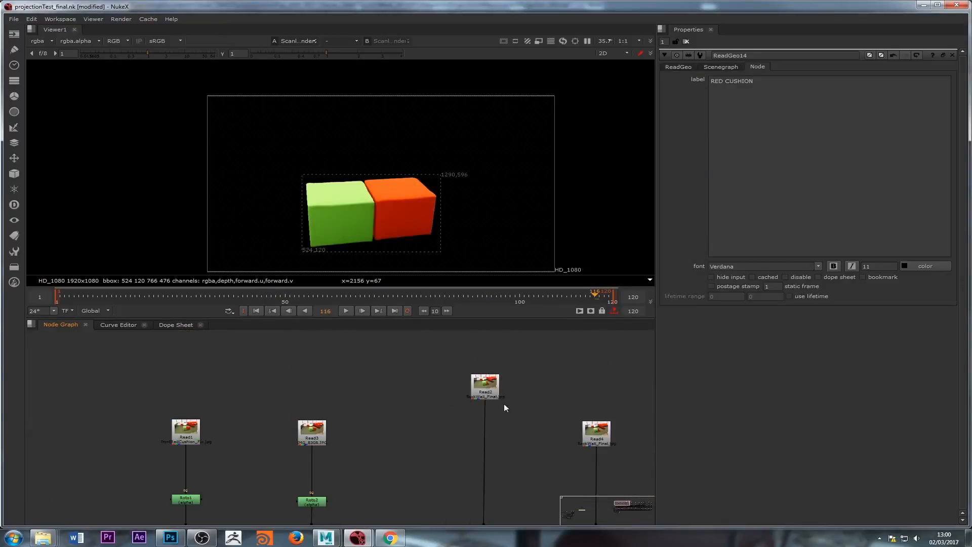
{"action": "left_click", "coordinate": [385, 441]}
Step: Paste the BackWall_Final.jpg Read node beside the Read12 and Read13 nodes of the cushion projection setup
{"action": "scroll", "coordinate": [441, 413], "scroll_direction": "down", "scroll_amount": 5}
{"action": "middle_click_drag", "start_coordinate": [150, 466], "coordinate": [499, 412]}
{"action": "middle_click_drag", "start_coordinate": [153, 514], "coordinate": [420, 418]}
{"action": "scroll", "coordinate": [496, 379], "scroll_direction": "up", "scroll_amount": 3}
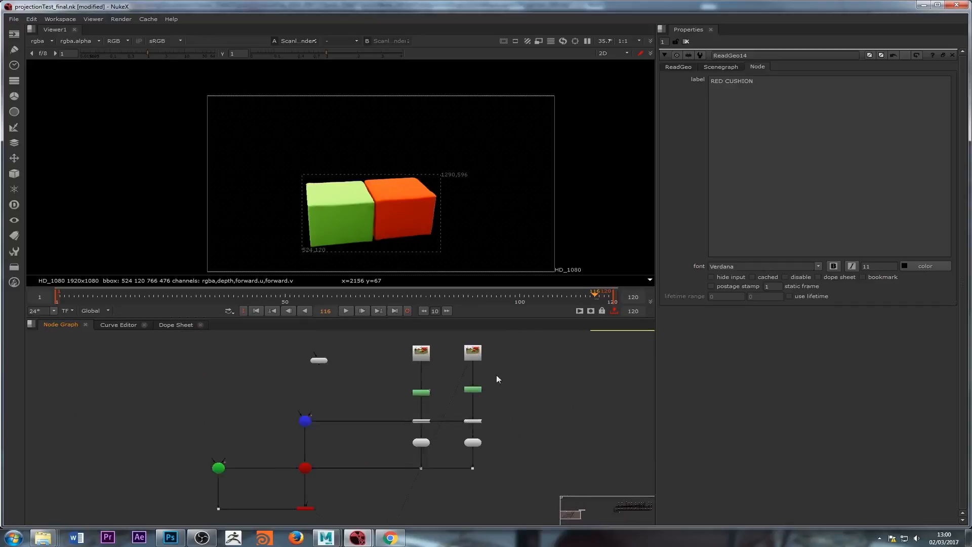
{"action": "middle_click_drag", "start_coordinate": [497, 379], "coordinate": [474, 395]}
{"action": "middle_click_drag", "start_coordinate": [539, 400], "coordinate": [399, 470]}
{"action": "left_click_drag", "start_coordinate": [479, 406], "coordinate": [668, 334]}
{"action": "scroll", "coordinate": [395, 438], "scroll_direction": "up", "scroll_amount": 3}
{"action": "middle_click_drag", "start_coordinate": [382, 437], "coordinate": [396, 417]}
{"action": "key", "text": "ctrl+v"}
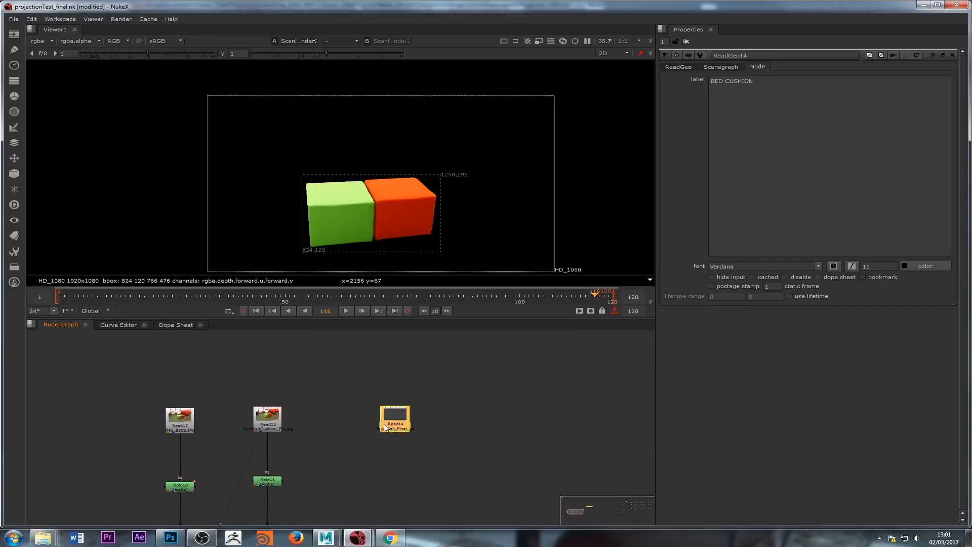
Step: Show the pasted BackWall_Final.jpg node in the viewer and examine the painted floor around the front green and red cushions
{"action": "double_click", "coordinate": [380, 418]}
{"action": "key", "text": "1"}
{"action": "scroll", "coordinate": [400, 220], "scroll_direction": "up", "scroll_amount": 4}
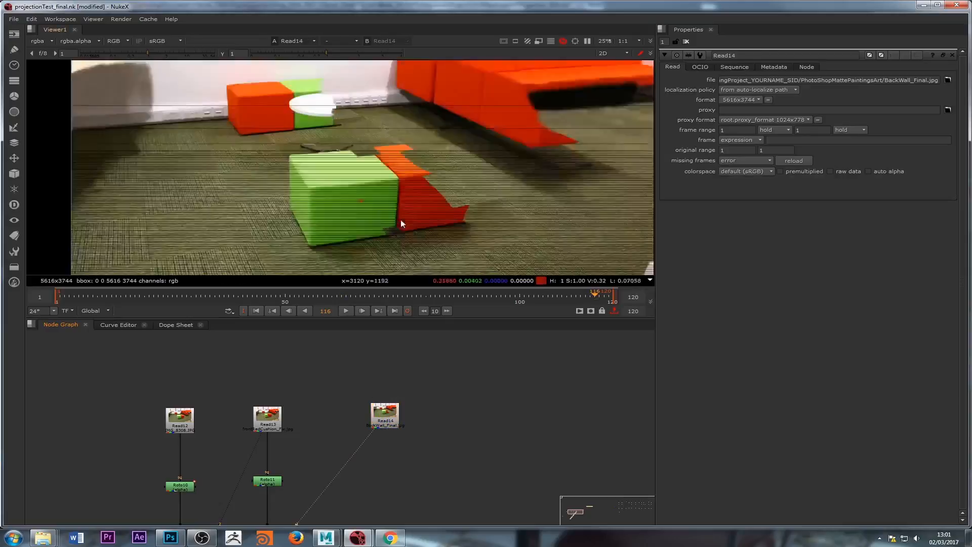
{"action": "middle_click_drag", "start_coordinate": [418, 117], "coordinate": [462, 163]}
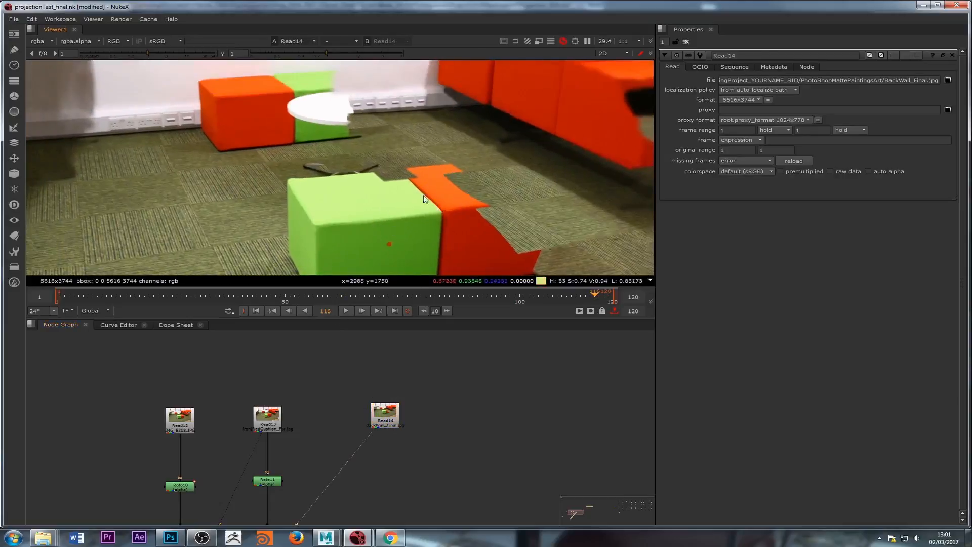
{"action": "scroll", "coordinate": [496, 208], "scroll_direction": "up", "scroll_amount": 3}
{"action": "scroll", "coordinate": [445, 208], "scroll_direction": "down", "scroll_amount": 3}
{"action": "middle_click_drag", "start_coordinate": [424, 269], "coordinate": [452, 177]}
{"action": "scroll", "coordinate": [453, 177], "scroll_direction": "up", "scroll_amount": 3}
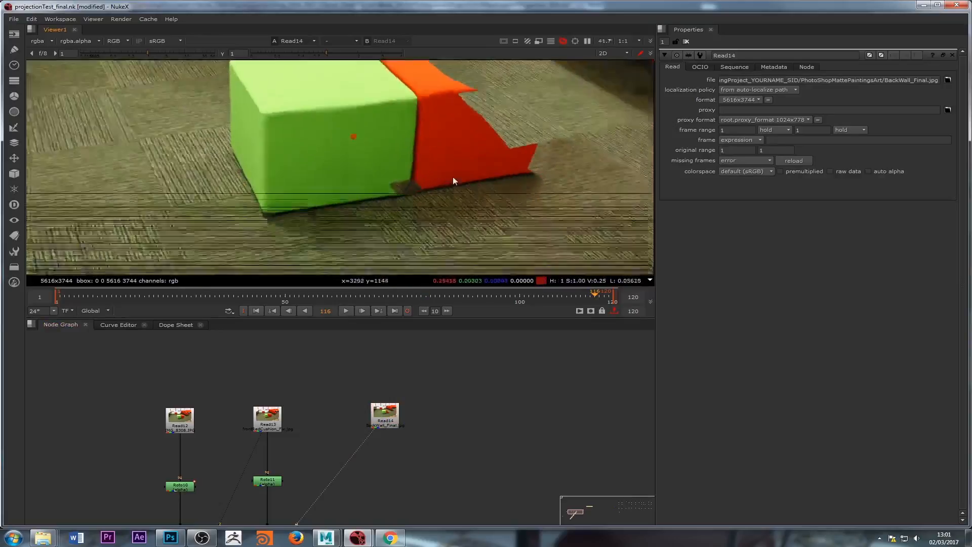
{"action": "middle_click_drag", "start_coordinate": [401, 156], "coordinate": [446, 298]}
Step: Check the file path of the pasted Read14 node
{"action": "left_click", "coordinate": [386, 416]}
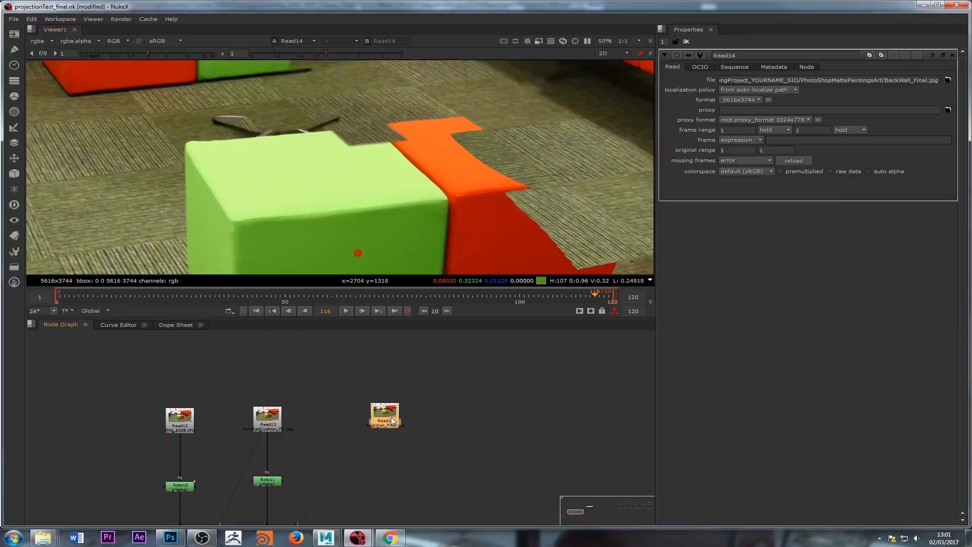
{"action": "left_click", "coordinate": [900, 80]}
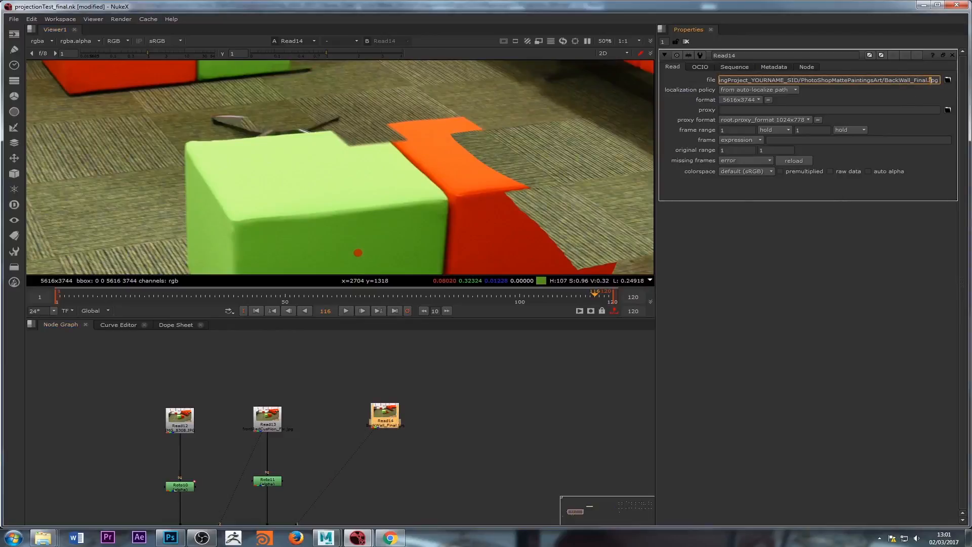
{"action": "scroll", "coordinate": [395, 184], "scroll_direction": "down", "scroll_amount": 2}
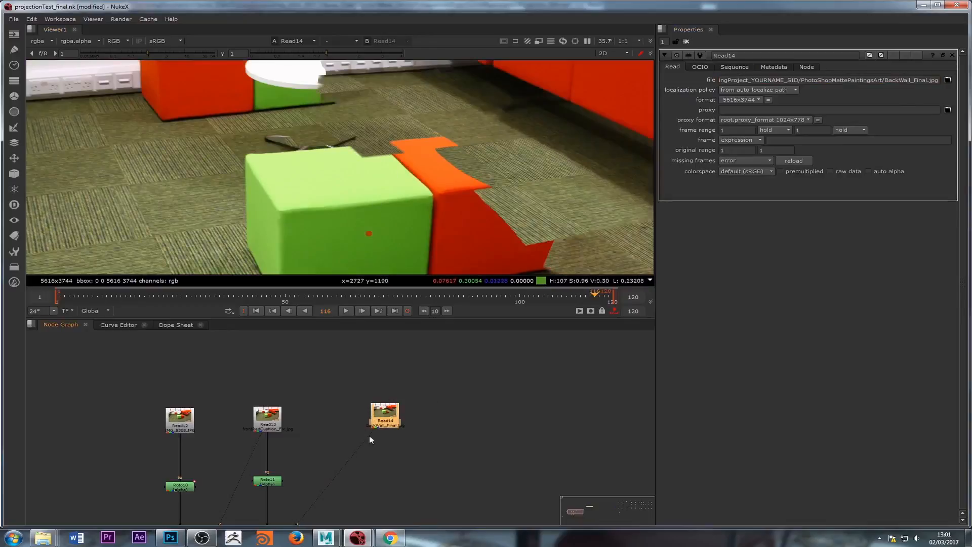
{"action": "mouse_move", "coordinate": [383, 422]}
{"action": "left_mouse_down"}
{"action": "mouse_move", "coordinate": [411, 423]}
{"action": "mouse_move", "coordinate": [387, 426]}
{"action": "left_mouse_up"}
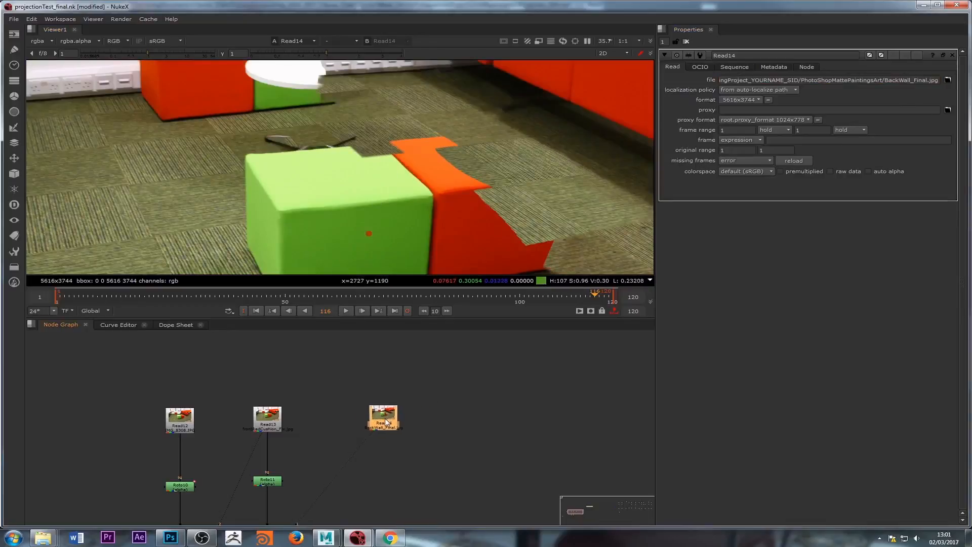
{"action": "scroll", "coordinate": [384, 391], "scroll_direction": "down", "scroll_amount": 4}
{"action": "scroll", "coordinate": [384, 390], "scroll_direction": "up", "scroll_amount": 4}
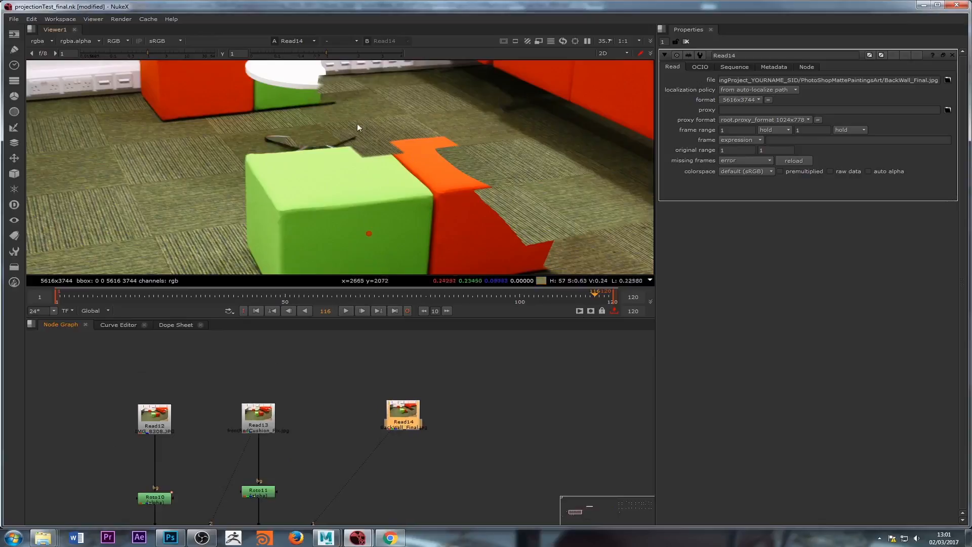
{"action": "scroll", "coordinate": [321, 421], "scroll_direction": "up", "scroll_amount": 2}
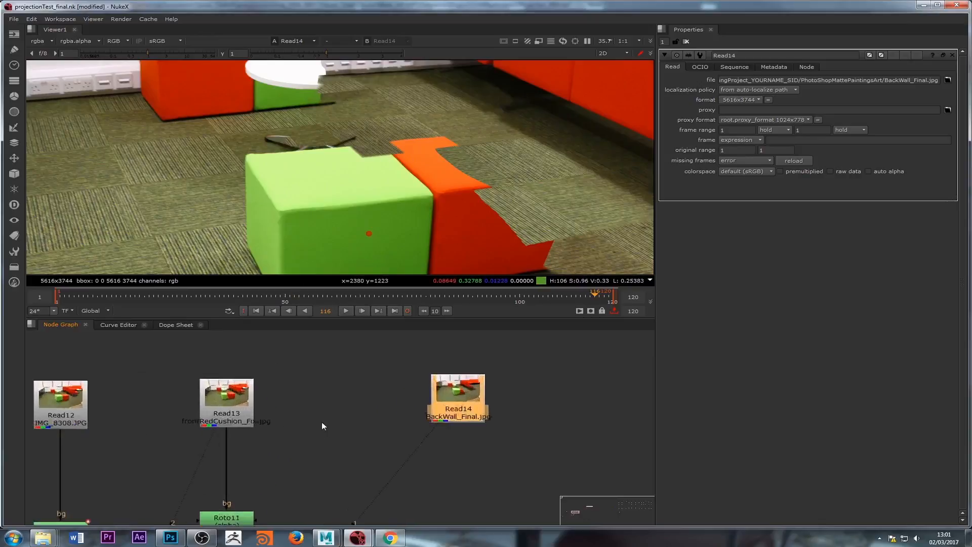
Step: Show the ScanlineRender2 output in the viewer and go back to frame 79, examining the seam between the two cushions
{"action": "scroll", "coordinate": [314, 385], "scroll_direction": "down", "scroll_amount": 3}
{"action": "scroll", "coordinate": [222, 415], "scroll_direction": "down", "scroll_amount": 4}
{"action": "middle_click_drag", "start_coordinate": [107, 521], "coordinate": [240, 407]}
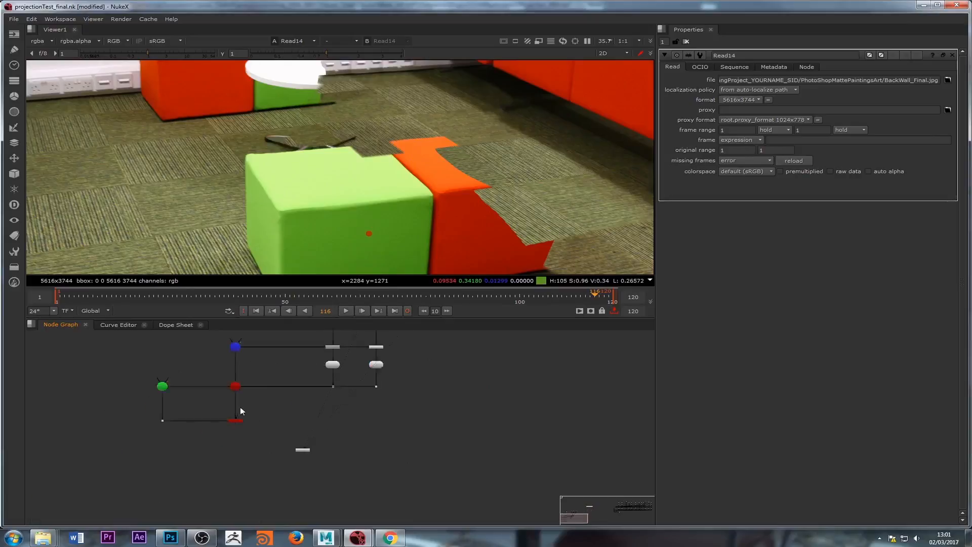
{"action": "scroll", "coordinate": [240, 419], "scroll_direction": "up", "scroll_amount": 3}
{"action": "double_click", "coordinate": [233, 422]}
{"action": "key", "text": "1"}
{"action": "scroll", "coordinate": [353, 187], "scroll_direction": "up", "scroll_amount": 2}
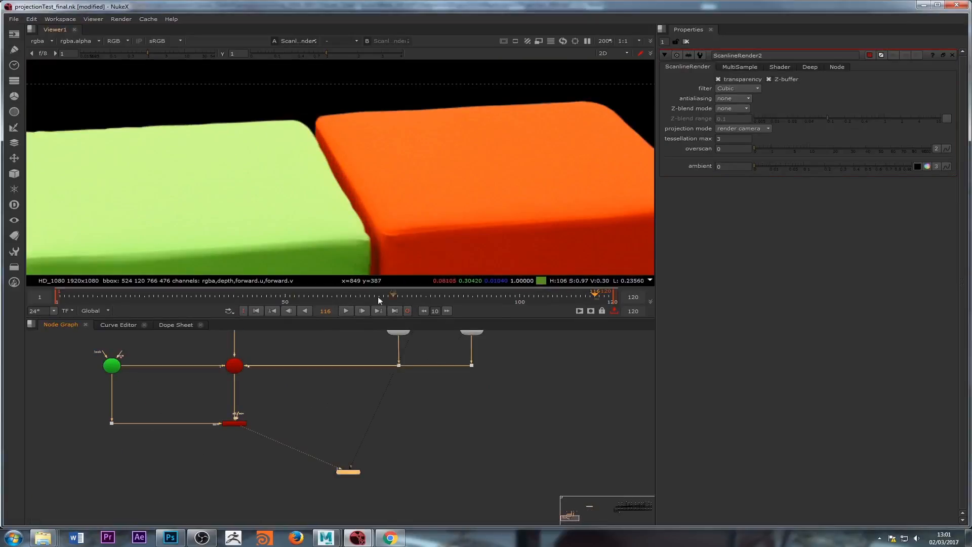
{"action": "key", "text": "Left"}
{"action": "key", "text": "Left"}
{"action": "key", "text": "Left"}
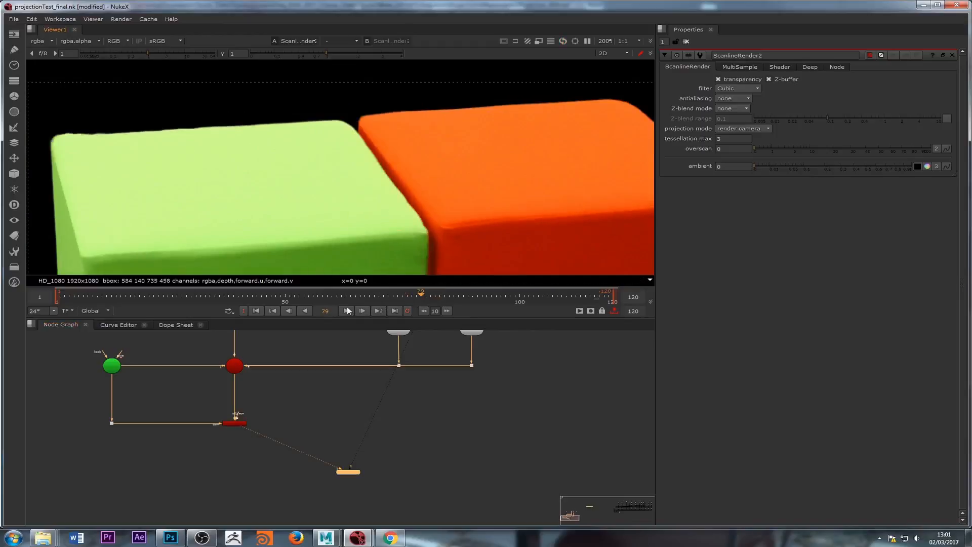
Step: Check the seam between the two cushions at frame 90, and show the BackWall_Final.jpg Read14 node in the viewer
{"action": "left_click_drag", "start_coordinate": [236, 300], "coordinate": [472, 297]}
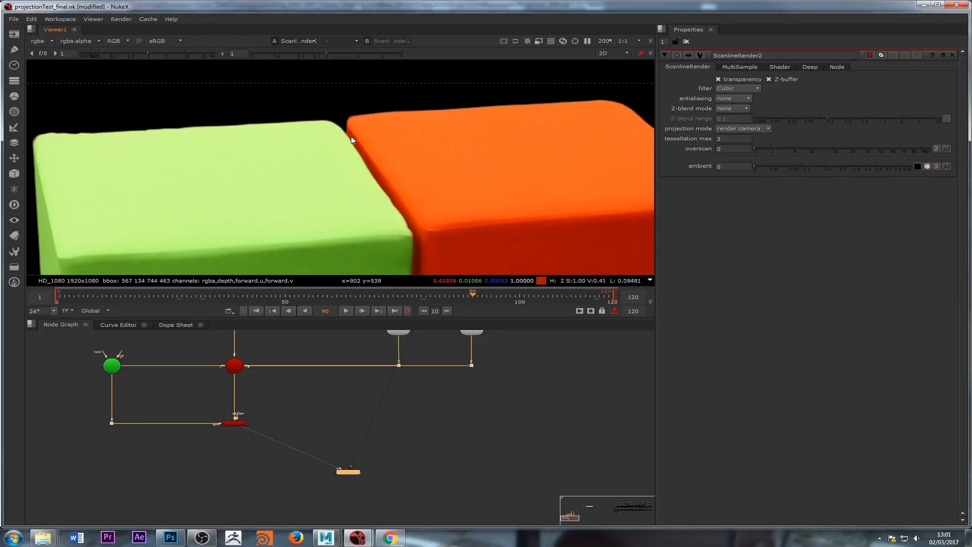
{"action": "scroll", "coordinate": [327, 425], "scroll_direction": "down", "scroll_amount": 3}
{"action": "middle_click_drag", "start_coordinate": [328, 426], "coordinate": [248, 533]}
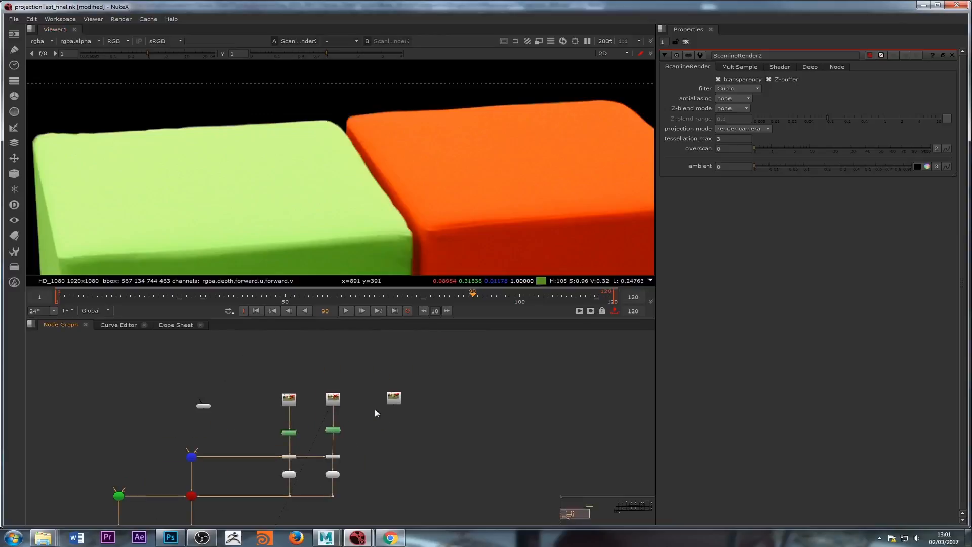
{"action": "double_click", "coordinate": [390, 397]}
{"action": "key", "text": "1"}
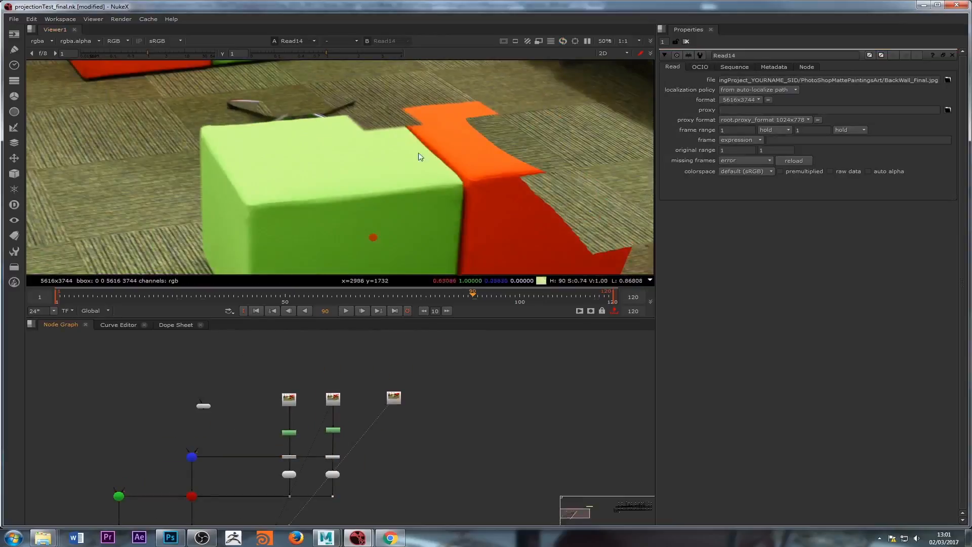
Step: Examine the painted extensions of the front green and red cushions and the carpet along their base in the BackWall_Final.jpg painting
{"action": "scroll", "coordinate": [448, 151], "scroll_direction": "up", "scroll_amount": 3}
{"action": "middle_click_drag", "start_coordinate": [335, 185], "coordinate": [411, 130]}
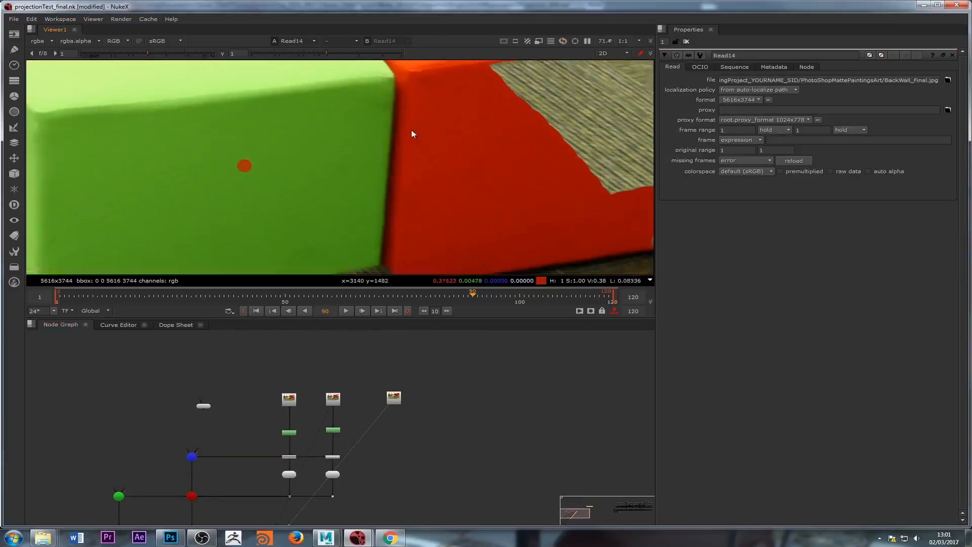
{"action": "scroll", "coordinate": [411, 130], "scroll_direction": "down", "scroll_amount": 2}
{"action": "middle_click_drag", "start_coordinate": [382, 203], "coordinate": [396, 164]}
{"action": "scroll", "coordinate": [382, 191], "scroll_direction": "up", "scroll_amount": 1}
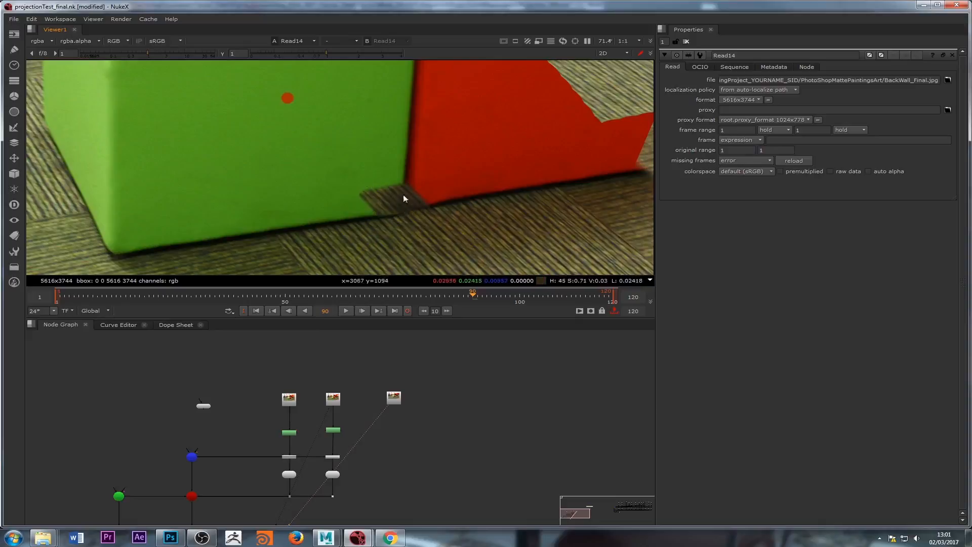
{"action": "scroll", "coordinate": [411, 191], "scroll_direction": "down", "scroll_amount": 5}
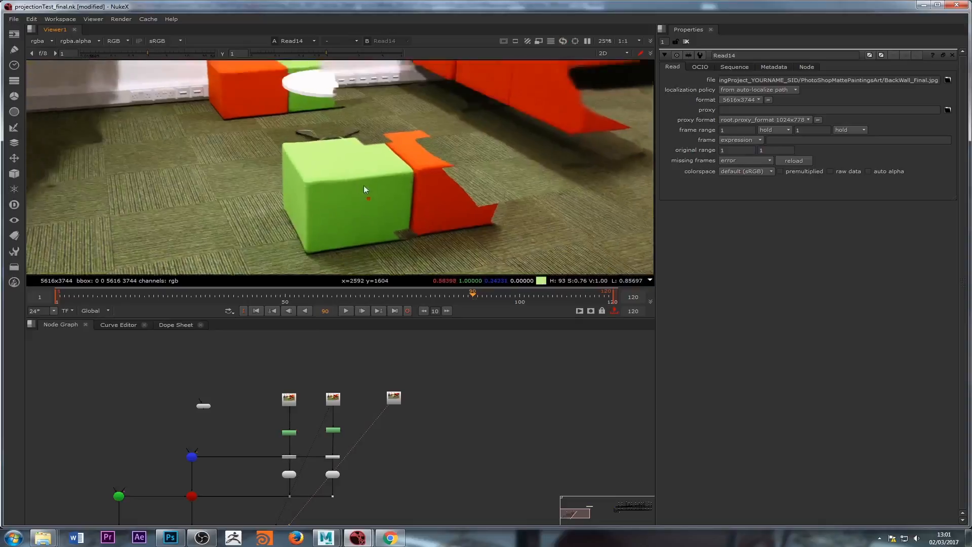
Step: Examine the painted-over wall, skirting and carpet along the left edge of the BackWall_Final.jpg painting
{"action": "middle_click_drag", "start_coordinate": [365, 189], "coordinate": [484, 213]}
{"action": "middle_click_drag", "start_coordinate": [330, 195], "coordinate": [401, 203]}
{"action": "scroll", "coordinate": [407, 205], "scroll_direction": "down", "scroll_amount": 1}
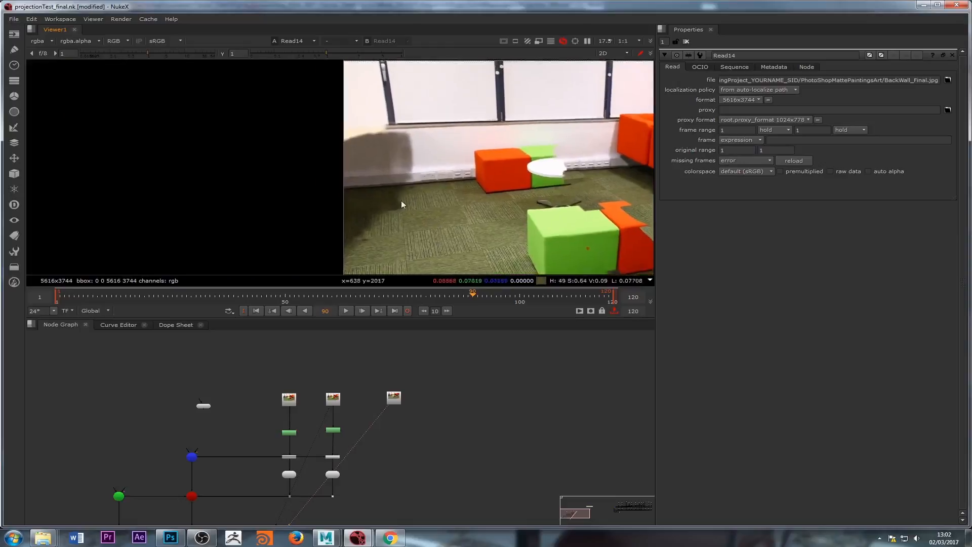
{"action": "scroll", "coordinate": [372, 230], "scroll_direction": "up", "scroll_amount": 2}
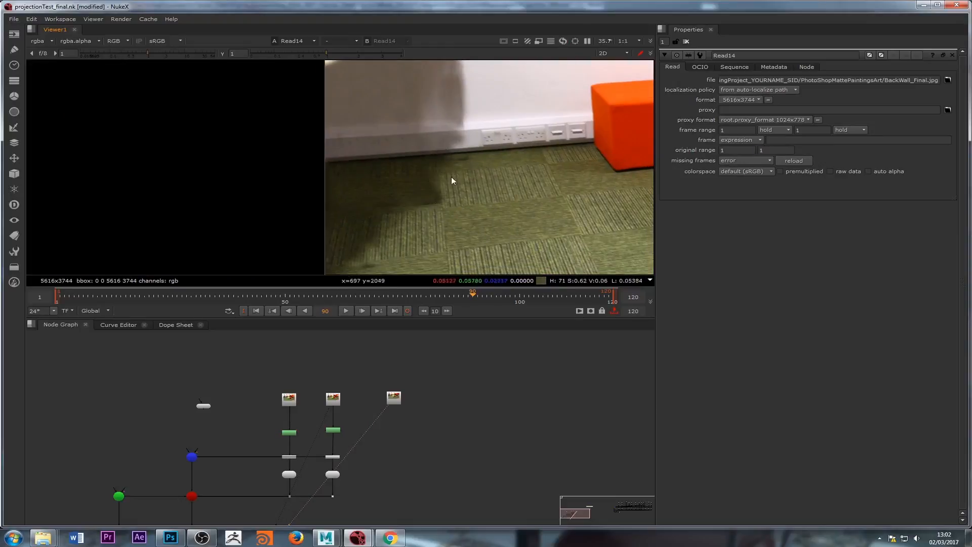
{"action": "middle_click_drag", "start_coordinate": [434, 166], "coordinate": [426, 195]}
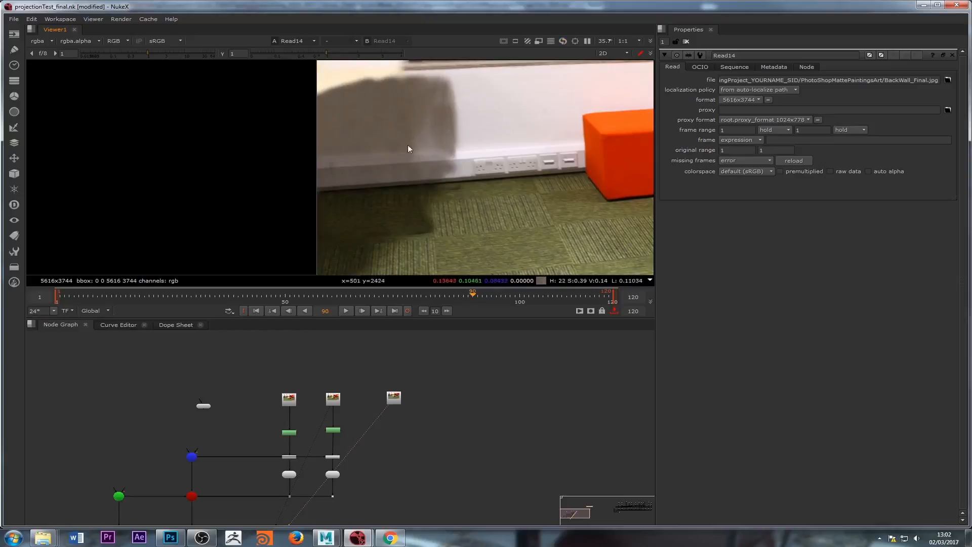
{"action": "scroll", "coordinate": [427, 203], "scroll_direction": "down", "scroll_amount": 2}
{"action": "middle_click_drag", "start_coordinate": [427, 206], "coordinate": [373, 196]}
{"action": "scroll", "coordinate": [333, 182], "scroll_direction": "up", "scroll_amount": 4}
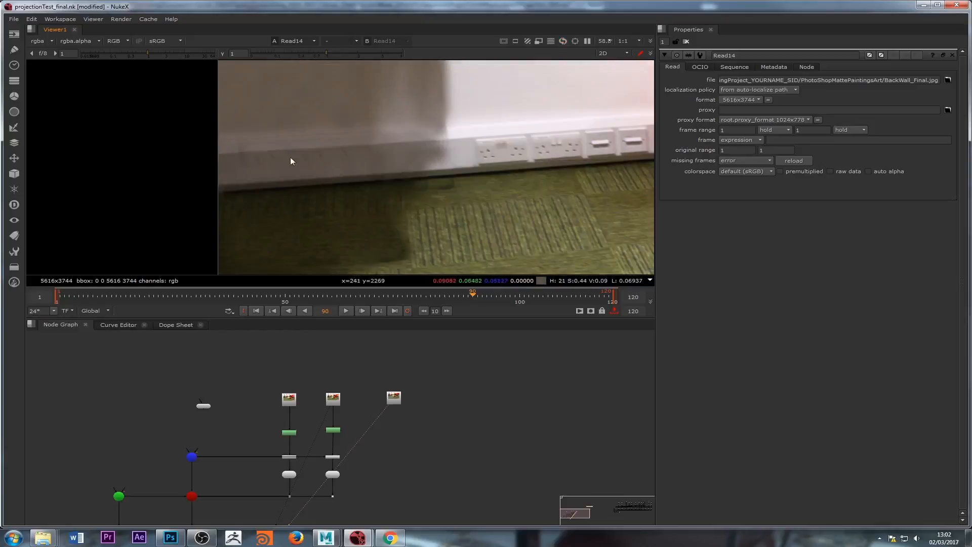
{"action": "scroll", "coordinate": [412, 178], "scroll_direction": "down", "scroll_amount": 5}
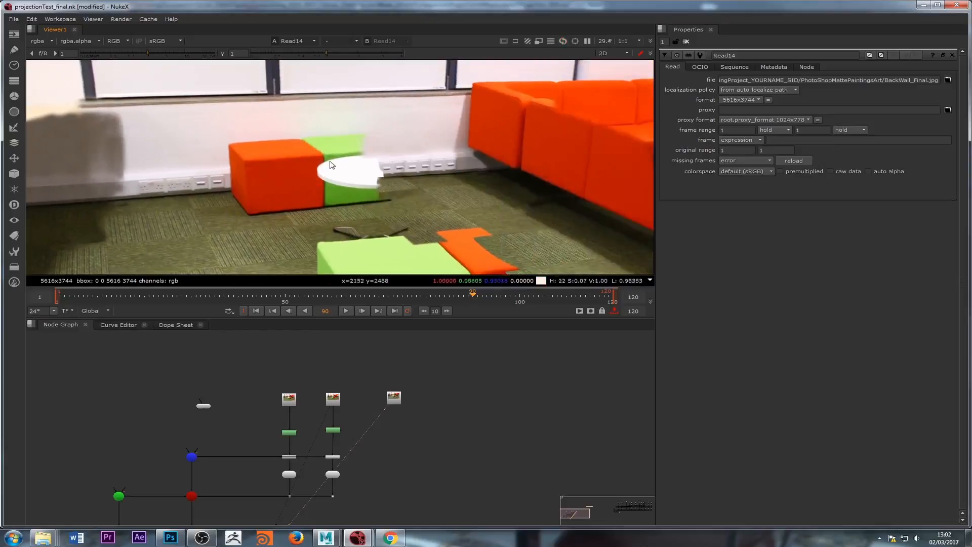
Step: Examine the back cushions, the small table and the floor under the red sofa in the BackWall_Final.jpg painting
{"action": "scroll", "coordinate": [450, 181], "scroll_direction": "up", "scroll_amount": 3}
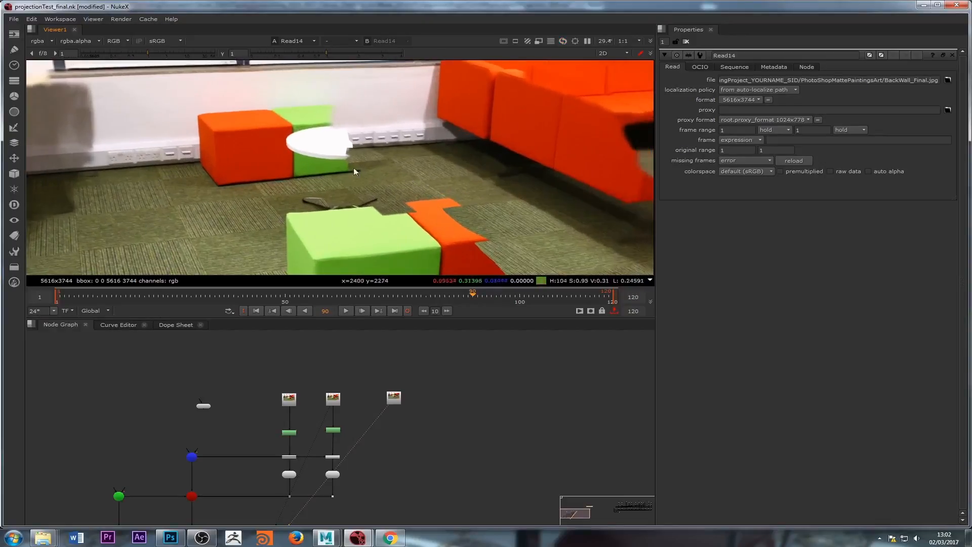
{"action": "middle_click_drag", "start_coordinate": [381, 171], "coordinate": [439, 206]}
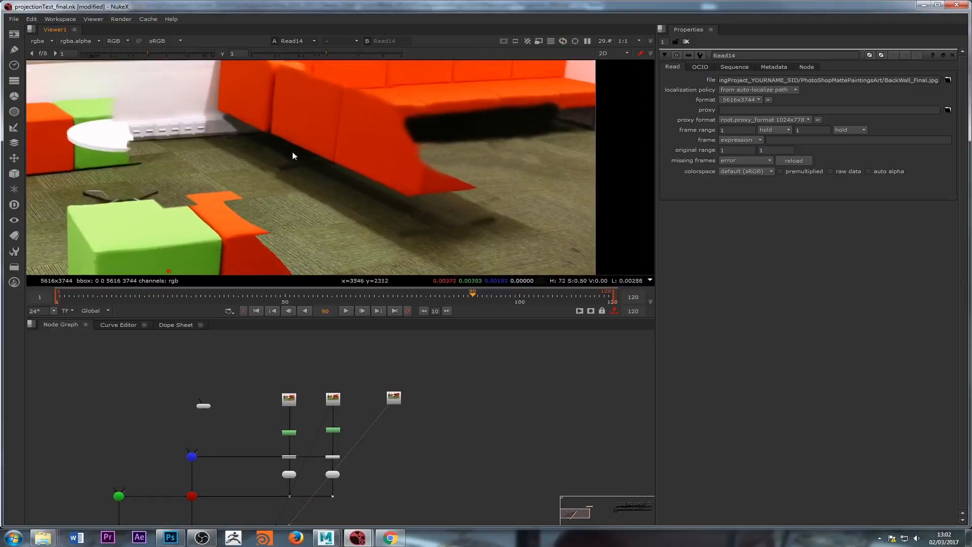
{"action": "scroll", "coordinate": [318, 408], "scroll_direction": "down", "scroll_amount": 2}
{"action": "scroll", "coordinate": [347, 417], "scroll_direction": "up", "scroll_amount": 3}
Step: Add a Project3D node below the BackWall_Final.jpg Read14 node
{"action": "left_click", "coordinate": [391, 396]}
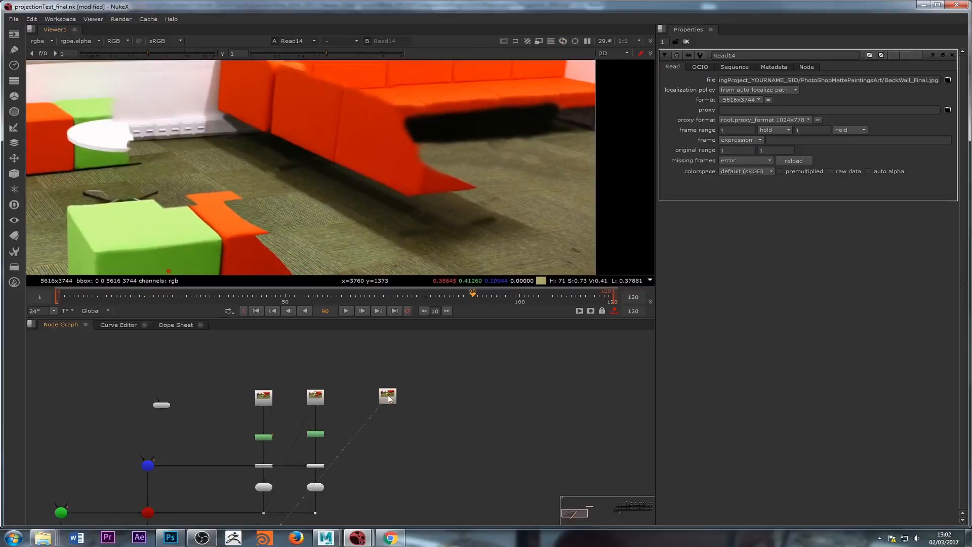
{"action": "scroll", "coordinate": [392, 423], "scroll_direction": "down", "scroll_amount": 3}
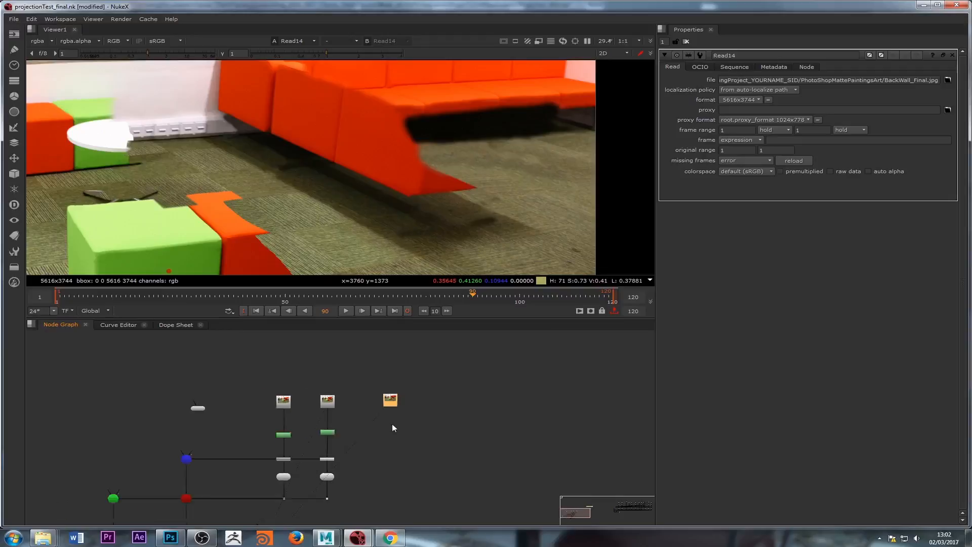
{"action": "left_click", "coordinate": [375, 381]}
{"action": "scroll", "coordinate": [375, 380], "scroll_direction": "up", "scroll_amount": 2}
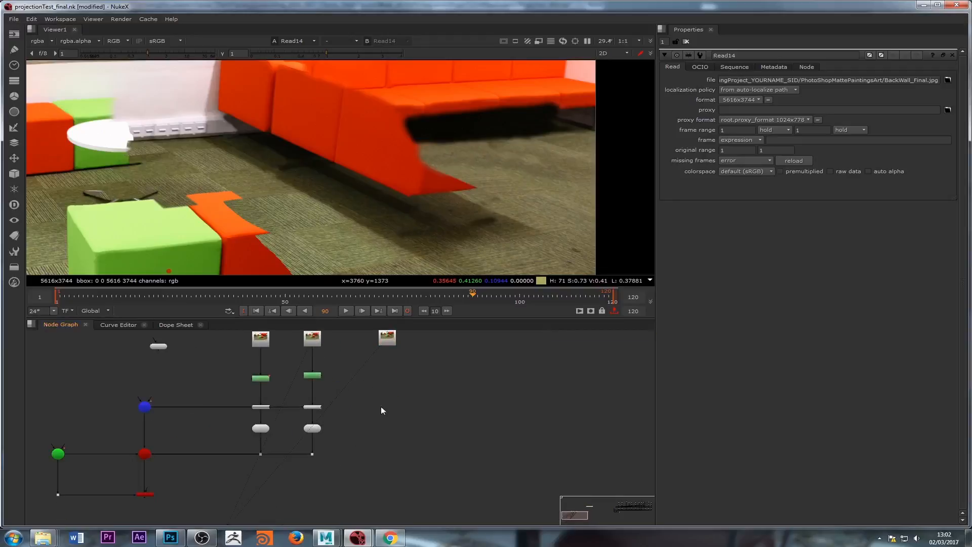
{"action": "key", "text": "Tab"}
{"action": "type", "text": "proje"}
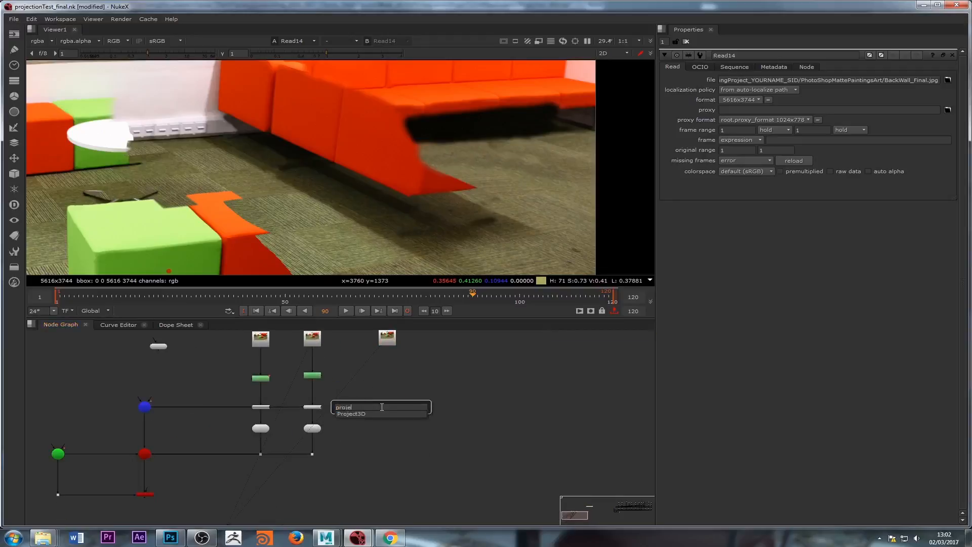
{"action": "key", "text": "Return"}
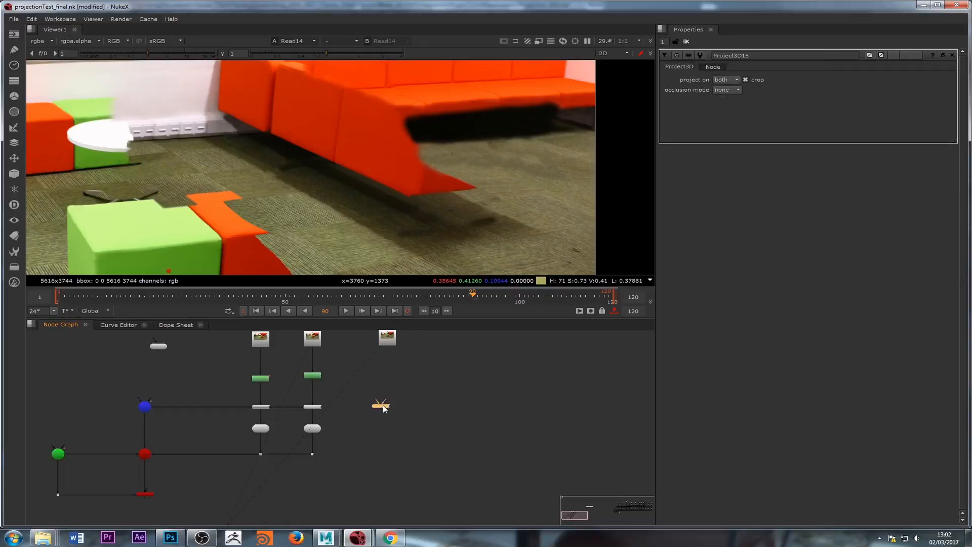
Step: Connect the new Project3D node to Read14 and to the blue projection camera, aligning it under the Read node
{"action": "scroll", "coordinate": [381, 409], "scroll_direction": "up", "scroll_amount": 2}
{"action": "middle_click_drag", "start_coordinate": [383, 379], "coordinate": [367, 412]}
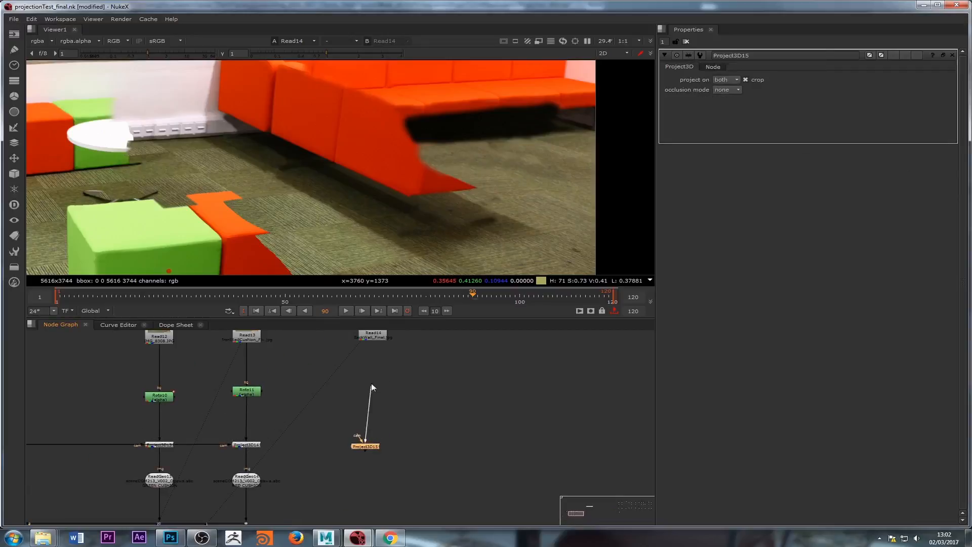
{"action": "left_click_drag", "start_coordinate": [372, 388], "coordinate": [372, 339]}
{"action": "scroll", "coordinate": [365, 361], "scroll_direction": "down", "scroll_amount": 2}
{"action": "left_click_drag", "start_coordinate": [358, 429], "coordinate": [72, 434]}
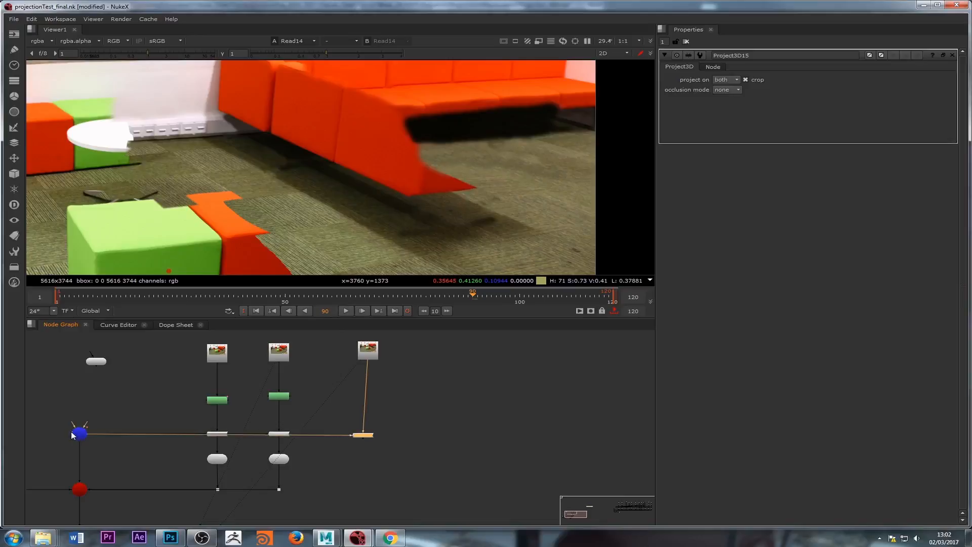
{"action": "left_click_drag", "start_coordinate": [362, 437], "coordinate": [367, 436]}
{"action": "left_click", "coordinate": [359, 460]}
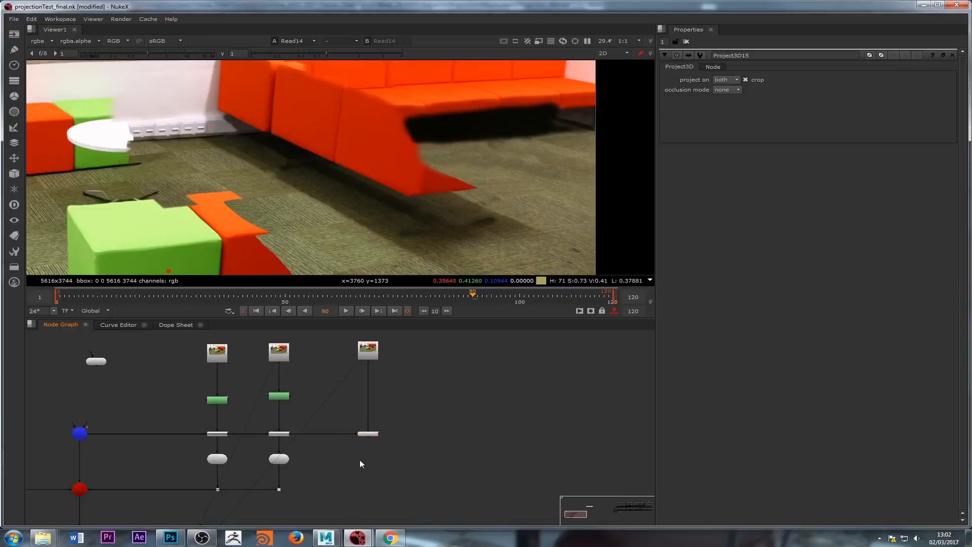
Step: Add a ReadGeo node fed by the new Project3D node and show it in the viewer
{"action": "key", "text": "Tab"}
{"action": "type", "text": "read"}
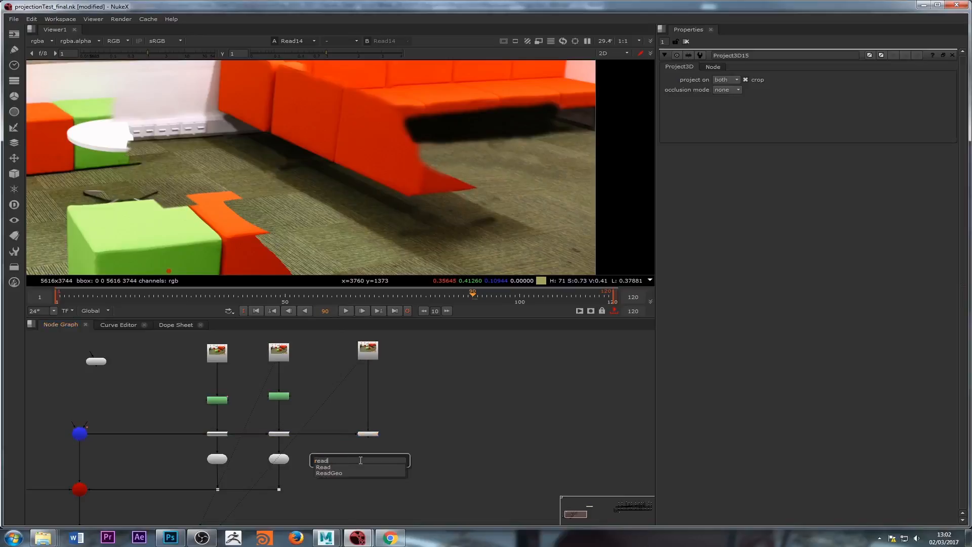
{"action": "type", "text": "e"}
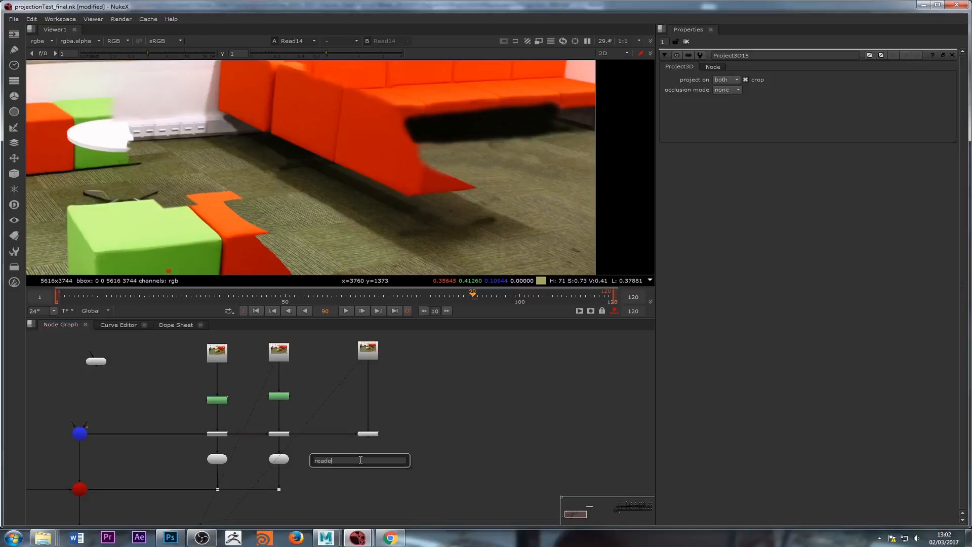
{"action": "key", "text": "BackSpace"}
{"action": "type", "text": "ge"}
{"action": "key", "text": "Return"}
{"action": "scroll", "coordinate": [349, 463], "scroll_direction": "up", "scroll_amount": 2}
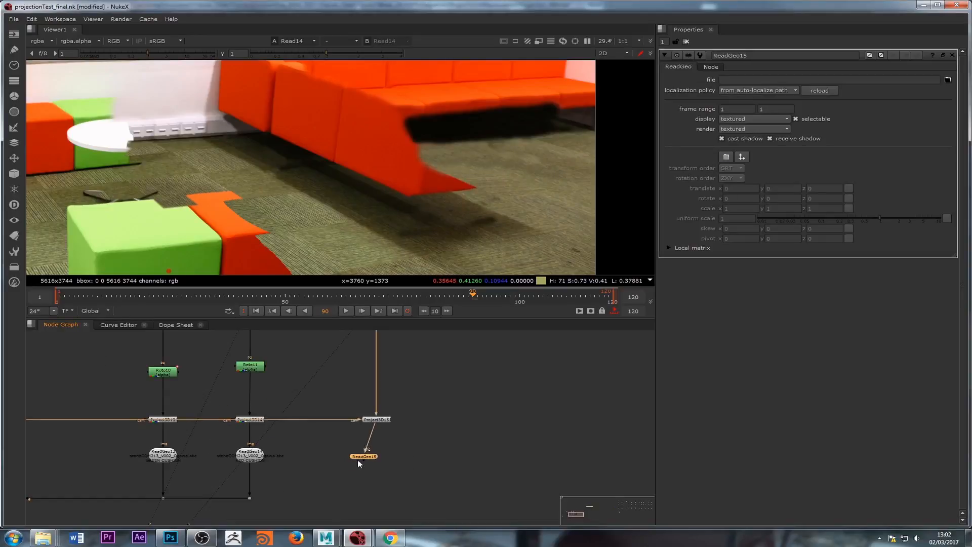
{"action": "key", "text": "1"}
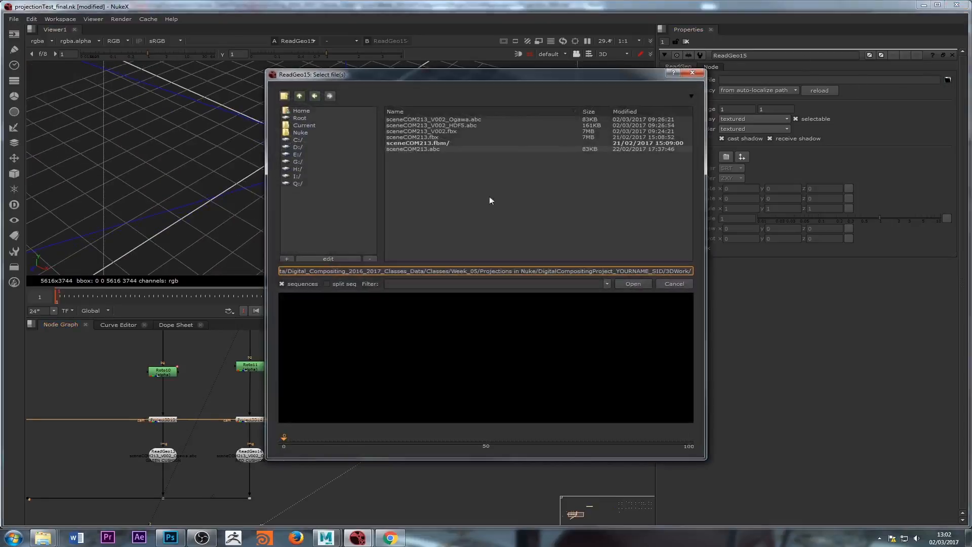
Step: Load only the floor object from sceneCOM213_V002_Ogawa.abc into the new ReadGeo node as an all-in-one node
{"action": "left_click", "coordinate": [448, 120]}
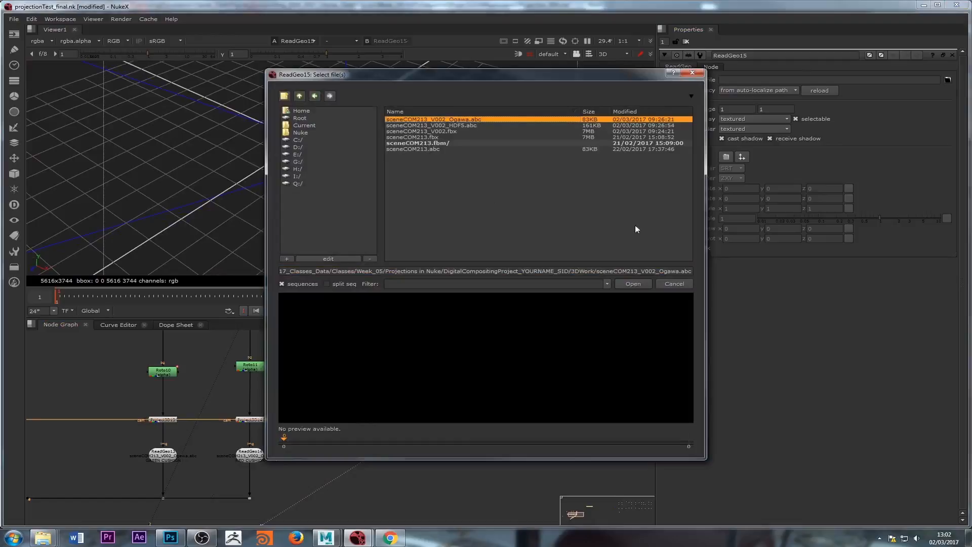
{"action": "left_click", "coordinate": [632, 284]}
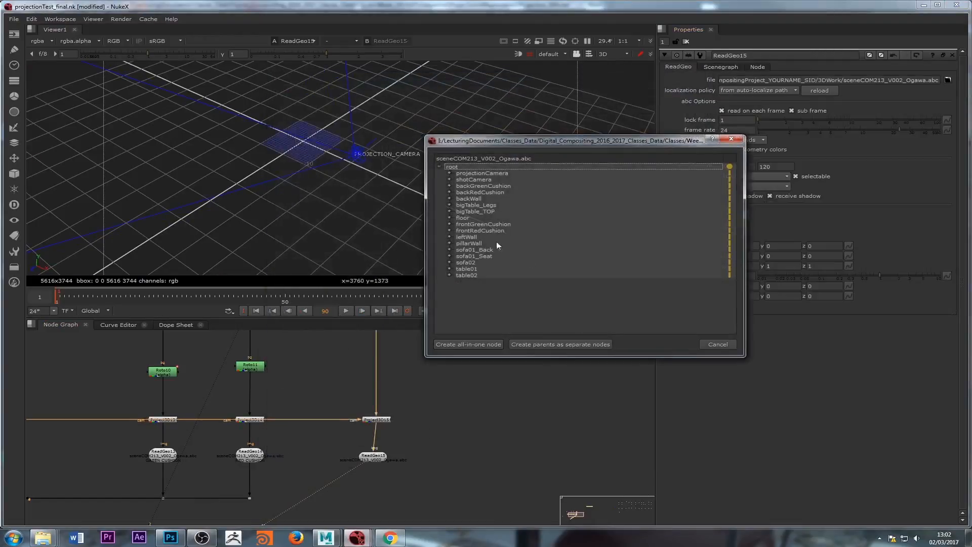
{"action": "left_click", "coordinate": [729, 167]}
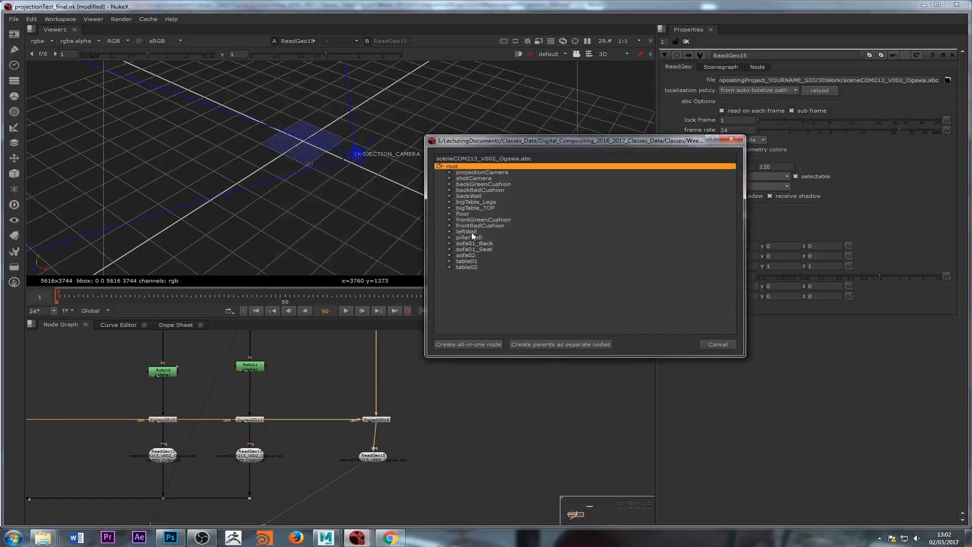
{"action": "left_click", "coordinate": [462, 213]}
{"action": "left_click", "coordinate": [724, 213]}
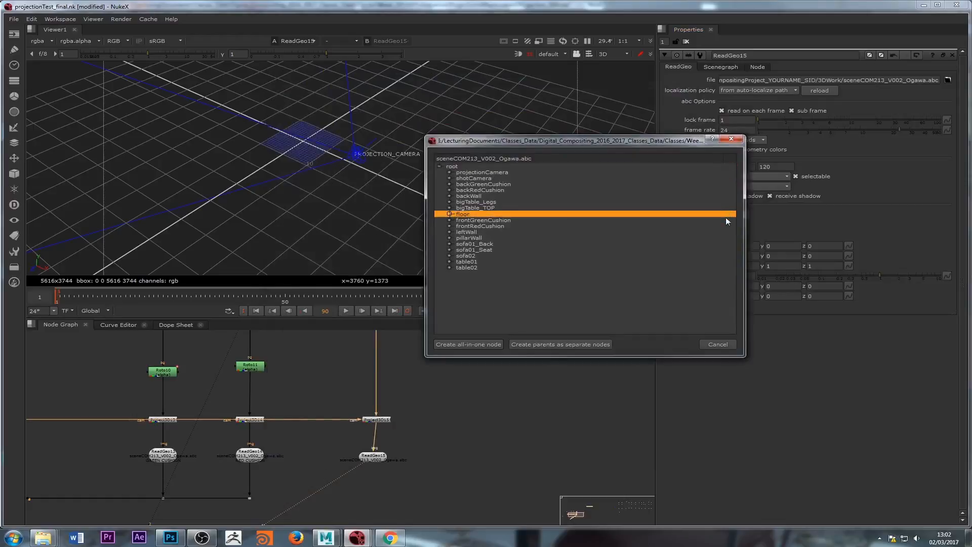
{"action": "left_click", "coordinate": [484, 346]}
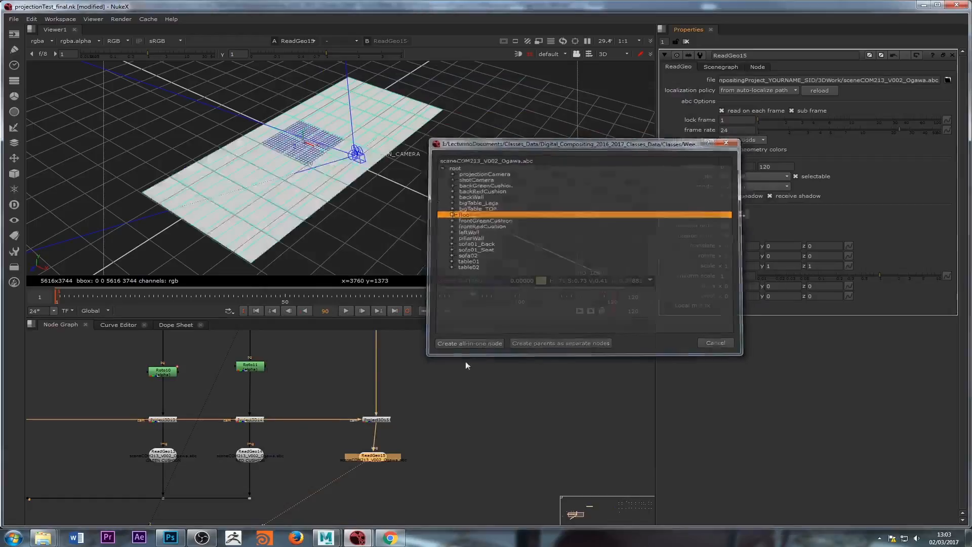
Step: Inspect the painting projected on the floor in the 3D view, and align the ReadGeo15 node under its Project3D node
{"action": "left_click_drag", "start_coordinate": [314, 163], "coordinate": [356, 197], "text": "ctrl"}
{"action": "scroll", "coordinate": [261, 174], "scroll_direction": "up", "scroll_amount": 3}
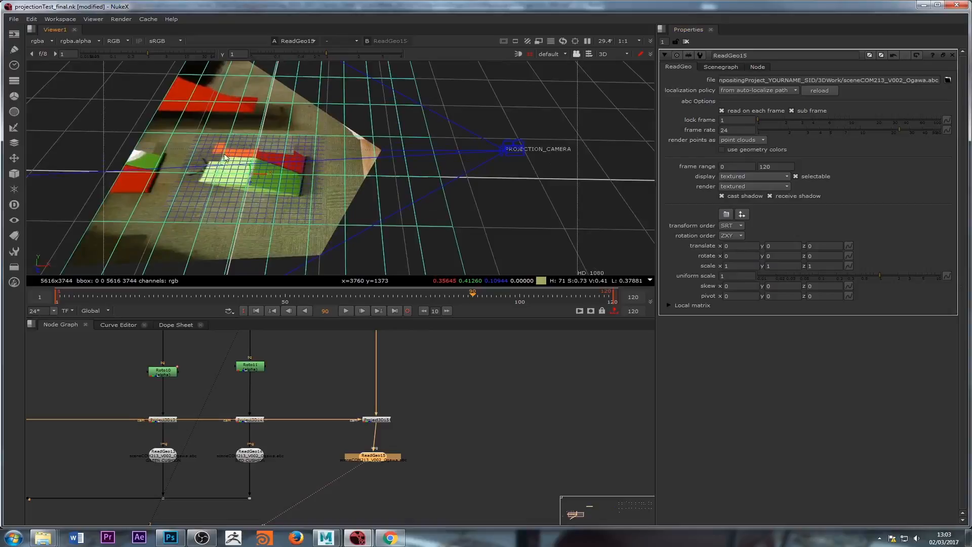
{"action": "scroll", "coordinate": [327, 417], "scroll_direction": "down", "scroll_amount": 3}
{"action": "middle_click_drag", "start_coordinate": [333, 462], "coordinate": [381, 406]}
{"action": "scroll", "coordinate": [374, 402], "scroll_direction": "up", "scroll_amount": 2}
{"action": "left_click_drag", "start_coordinate": [409, 375], "coordinate": [412, 369]}
Step: Connect ReadGeo15 to the red Scene node and route the connection through a dot beneath ReadGeo15, level with the cushion branches
{"action": "middle_click_drag", "start_coordinate": [144, 464], "coordinate": [292, 436]}
{"action": "middle_click_drag", "start_coordinate": [249, 398], "coordinate": [235, 420]}
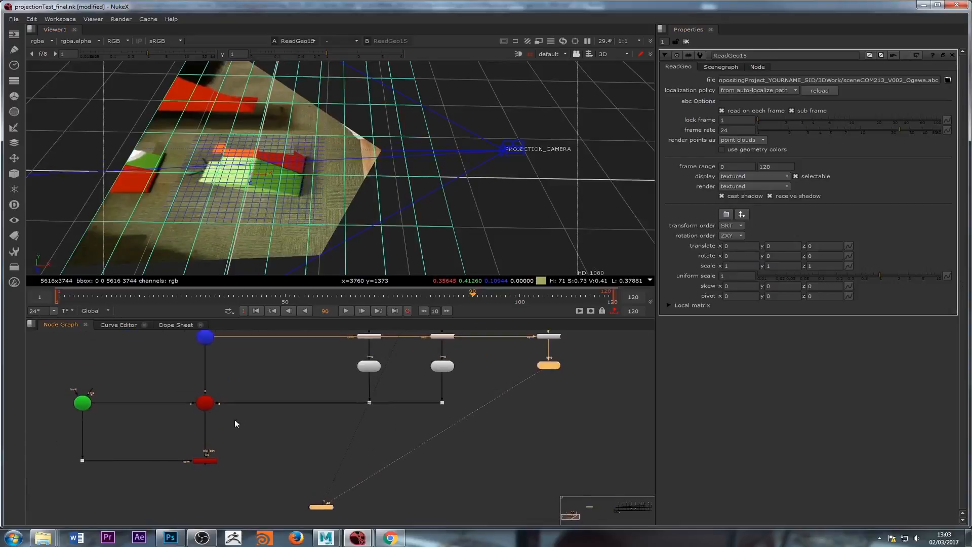
{"action": "mouse_move", "coordinate": [207, 405]}
{"action": "left_mouse_down"}
{"action": "mouse_move", "coordinate": [204, 386]}
{"action": "mouse_move", "coordinate": [207, 408]}
{"action": "left_mouse_up"}
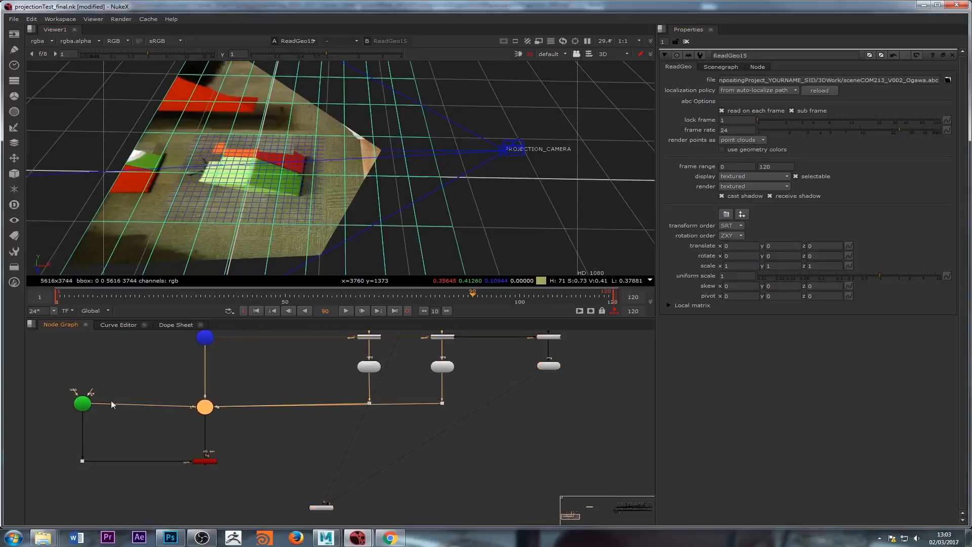
{"action": "left_click_drag", "start_coordinate": [87, 410], "coordinate": [87, 407]}
{"action": "scroll", "coordinate": [548, 368], "scroll_direction": "up", "scroll_amount": 4}
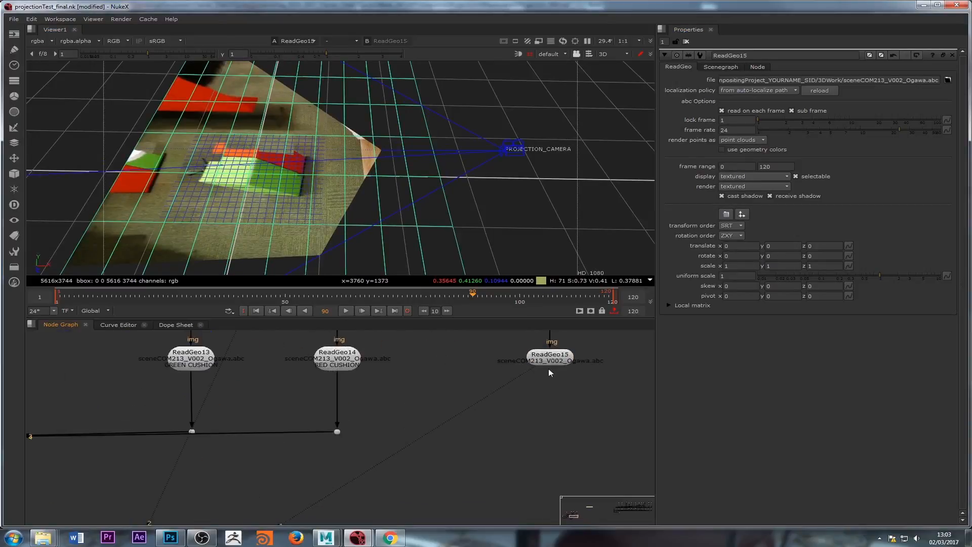
{"action": "scroll", "coordinate": [548, 366], "scroll_direction": "down", "scroll_amount": 3}
{"action": "middle_click_drag", "start_coordinate": [221, 401], "coordinate": [296, 400]}
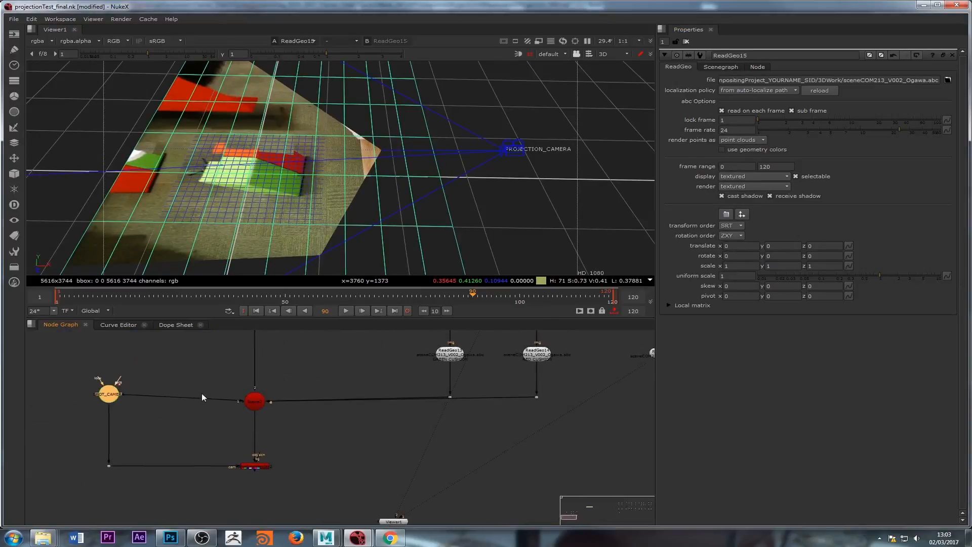
{"action": "middle_click_drag", "start_coordinate": [498, 400], "coordinate": [470, 410]}
{"action": "left_click_drag", "start_coordinate": [635, 369], "coordinate": [628, 375]}
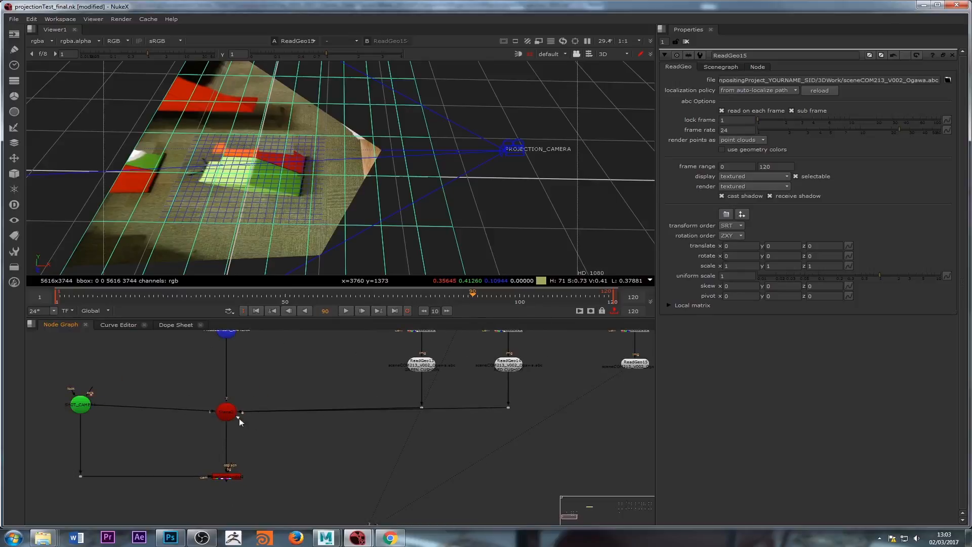
{"action": "left_click_drag", "start_coordinate": [239, 417], "coordinate": [634, 375]}
{"action": "left_click_drag", "start_coordinate": [428, 388], "coordinate": [636, 406], "text": "ctrl"}
{"action": "middle_click_drag", "start_coordinate": [547, 382], "coordinate": [479, 473]}
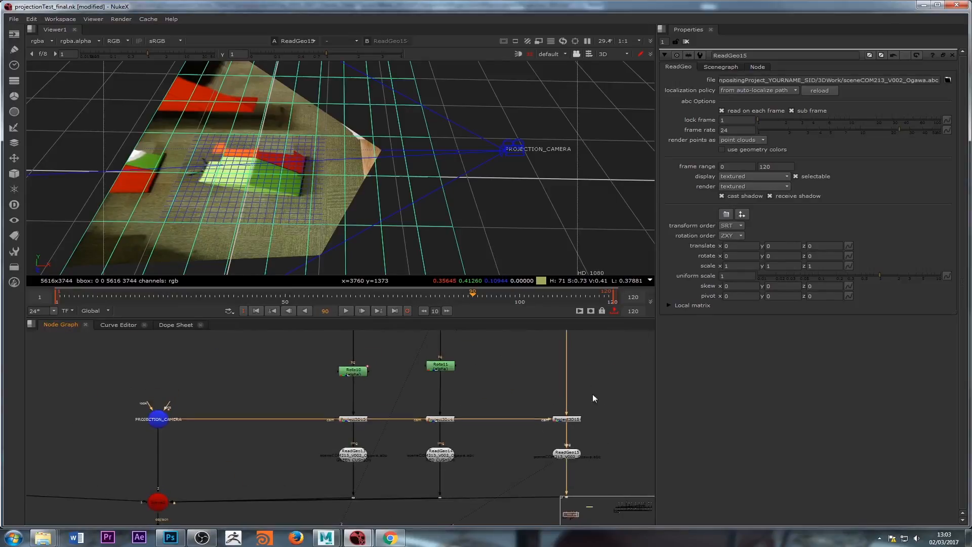
Step: Review the floor's projection and geometry nodes, and show the Scene2 node in the viewer
{"action": "left_click", "coordinate": [555, 420]}
{"action": "middle_click_drag", "start_coordinate": [553, 438], "coordinate": [534, 399]}
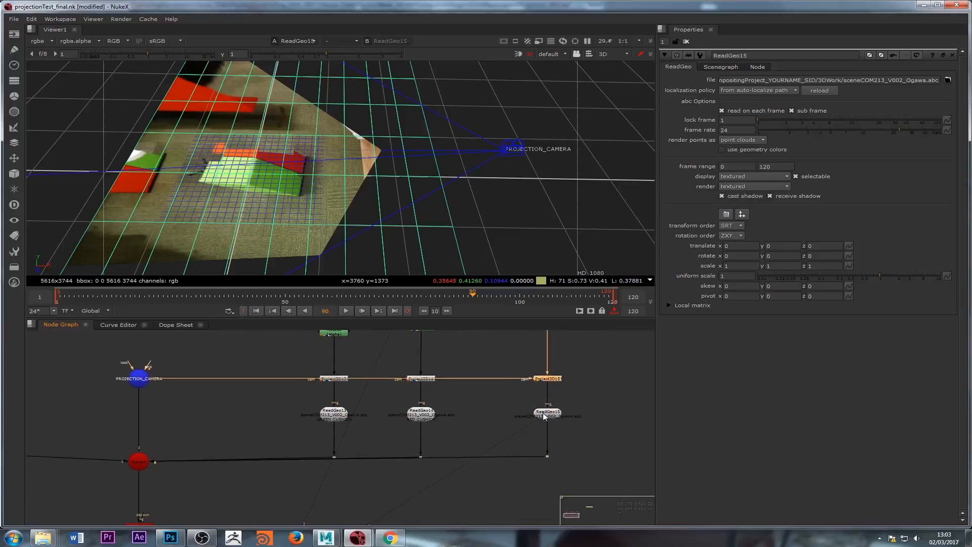
{"action": "left_click", "coordinate": [542, 412]}
{"action": "middle_click_drag", "start_coordinate": [479, 447], "coordinate": [576, 400]}
{"action": "middle_click_drag", "start_coordinate": [248, 480], "coordinate": [308, 457]}
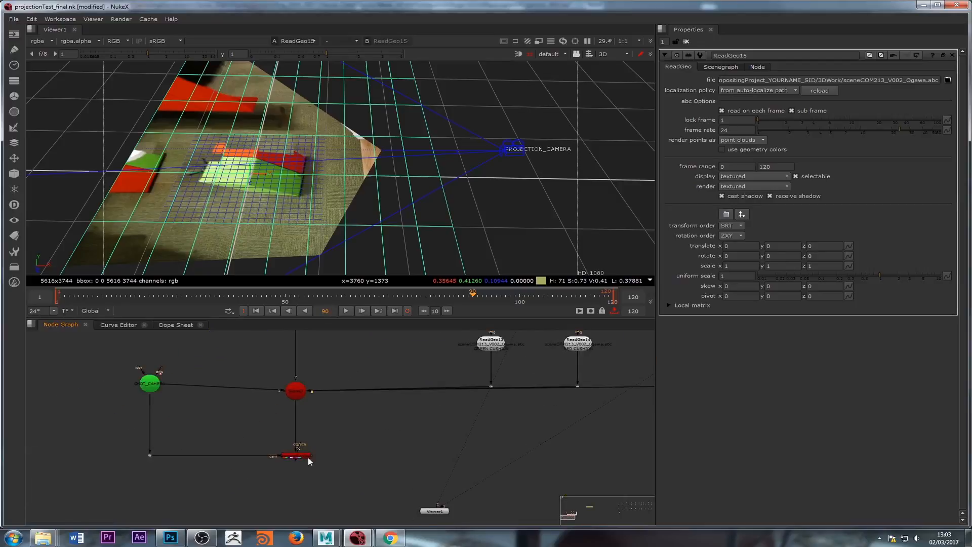
{"action": "double_click", "coordinate": [292, 394]}
{"action": "key", "text": "1"}
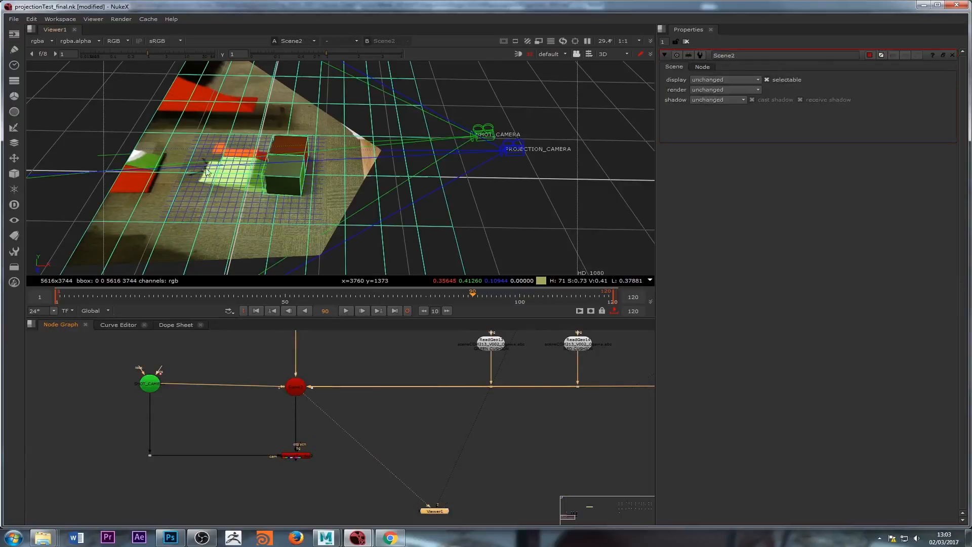
Step: Show the ScanlineRender2 output in the viewer's 2D view and frame both cushions
{"action": "double_click", "coordinate": [294, 455]}
{"action": "key", "text": "1"}
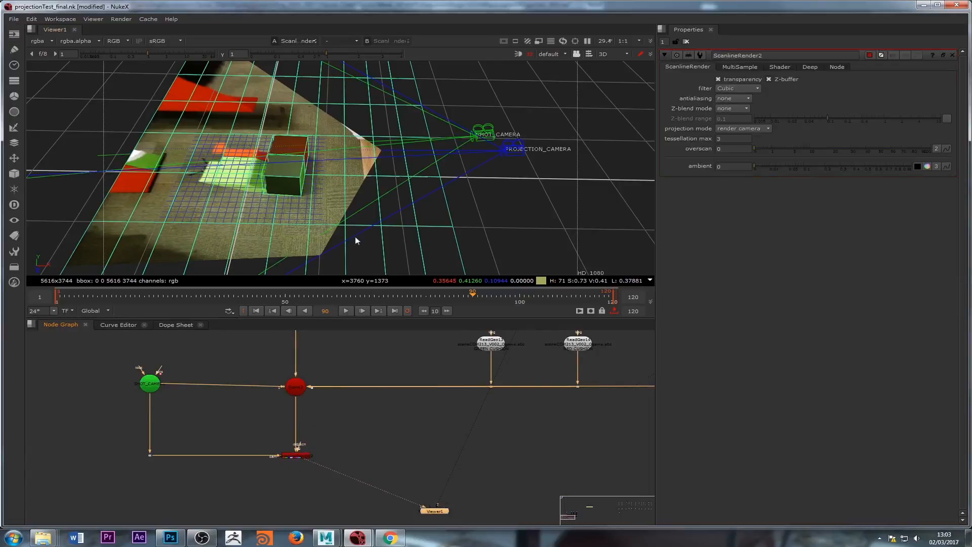
{"action": "key", "text": "Tab"}
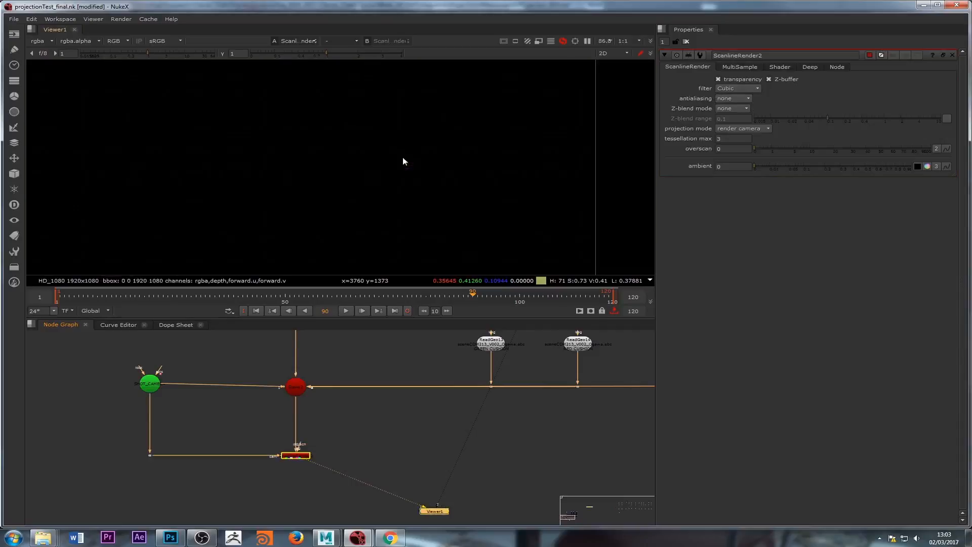
{"action": "middle_click_drag", "start_coordinate": [349, 194], "coordinate": [443, 194]}
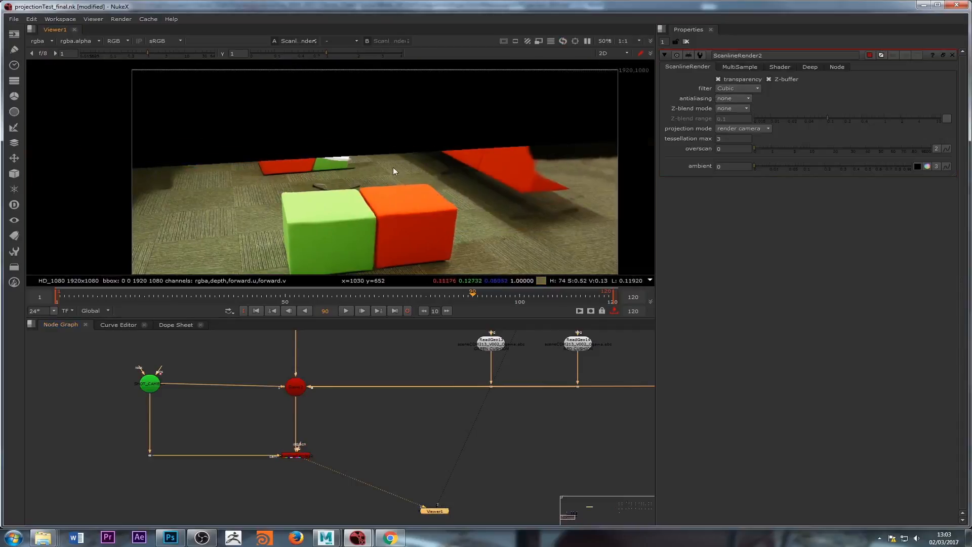
{"action": "scroll", "coordinate": [391, 165], "scroll_direction": "up", "scroll_amount": 2}
{"action": "scroll", "coordinate": [390, 164], "scroll_direction": "down", "scroll_amount": 2}
{"action": "middle_click_drag", "start_coordinate": [390, 164], "coordinate": [409, 142]}
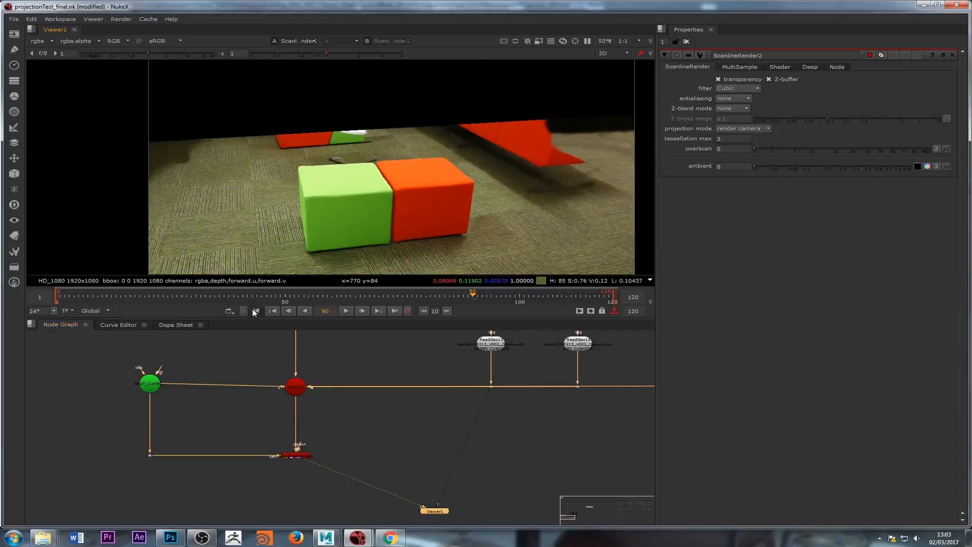
Step: Scrub the render from frame 1 to frame 119 and examine the seam between the green and red cushions up close
{"action": "left_click", "coordinate": [253, 310]}
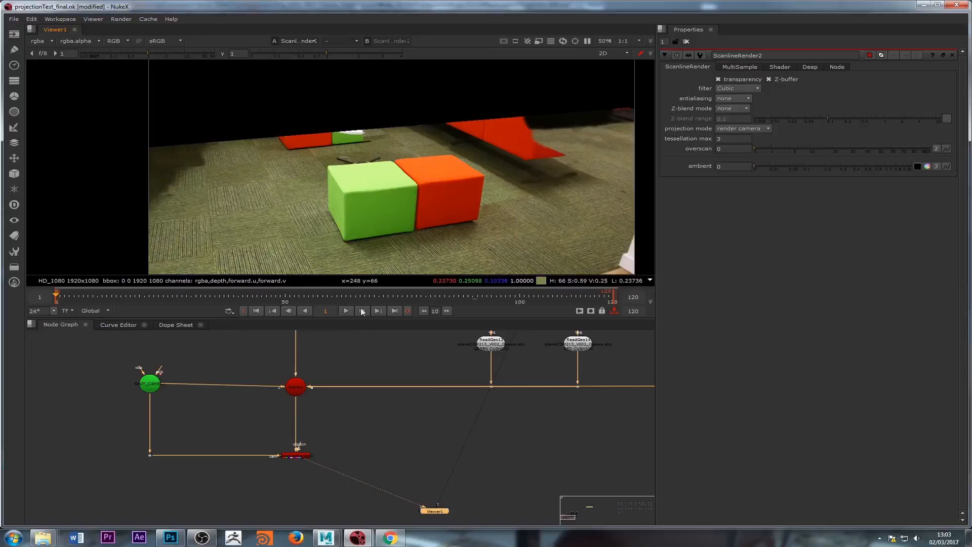
{"action": "left_click_drag", "start_coordinate": [438, 301], "coordinate": [562, 296]}
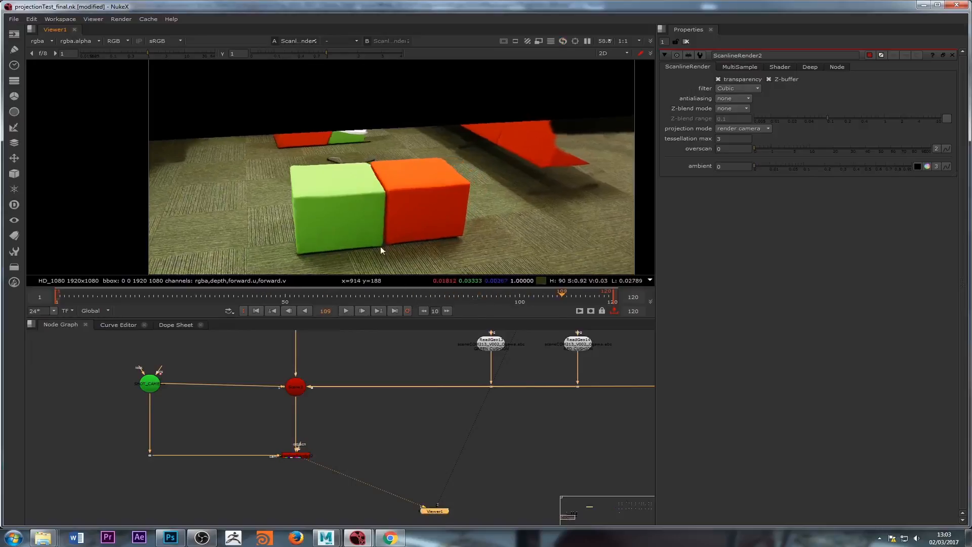
{"action": "scroll", "coordinate": [390, 235], "scroll_direction": "up", "scroll_amount": 5}
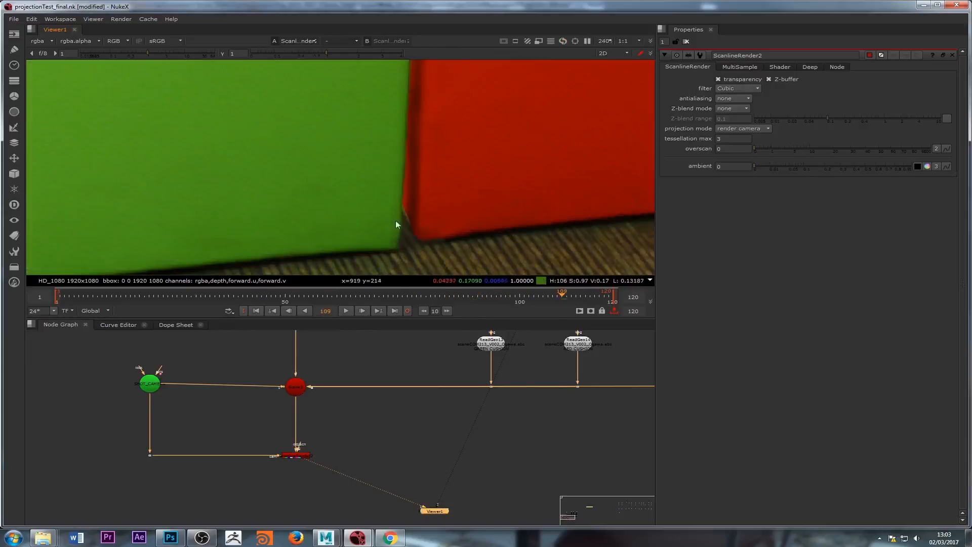
{"action": "scroll", "coordinate": [404, 232], "scroll_direction": "down", "scroll_amount": 1}
{"action": "scroll", "coordinate": [403, 232], "scroll_direction": "down", "scroll_amount": 3}
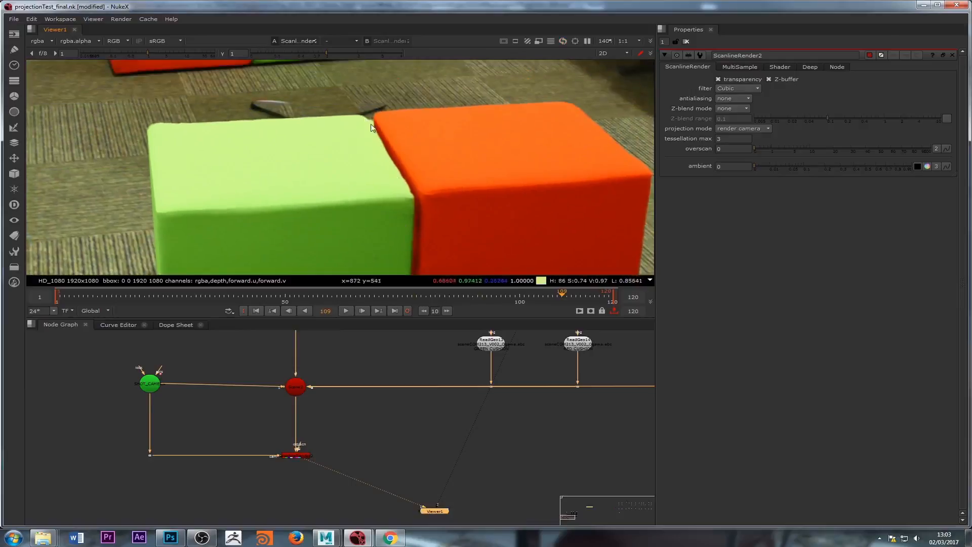
{"action": "scroll", "coordinate": [363, 120], "scroll_direction": "up", "scroll_amount": 5}
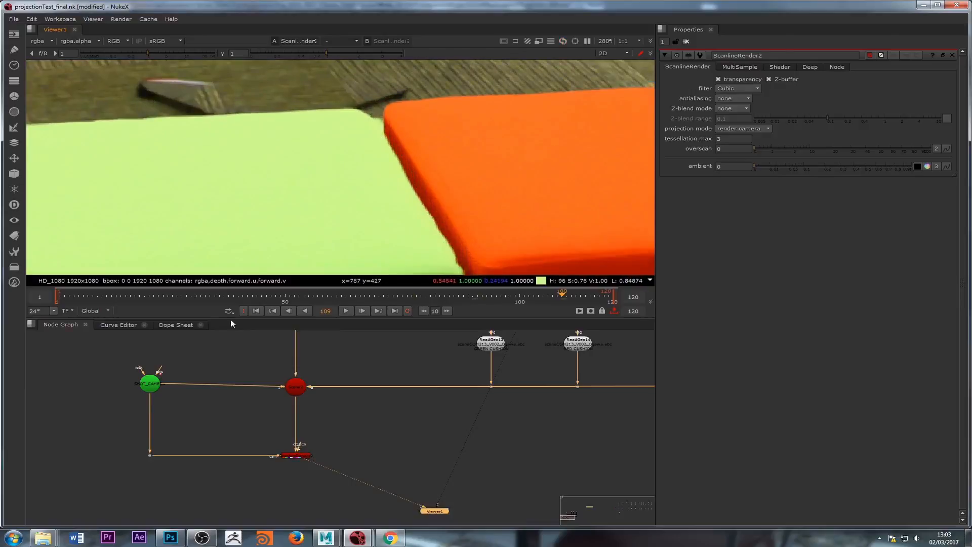
{"action": "left_click_drag", "start_coordinate": [219, 293], "coordinate": [608, 302]}
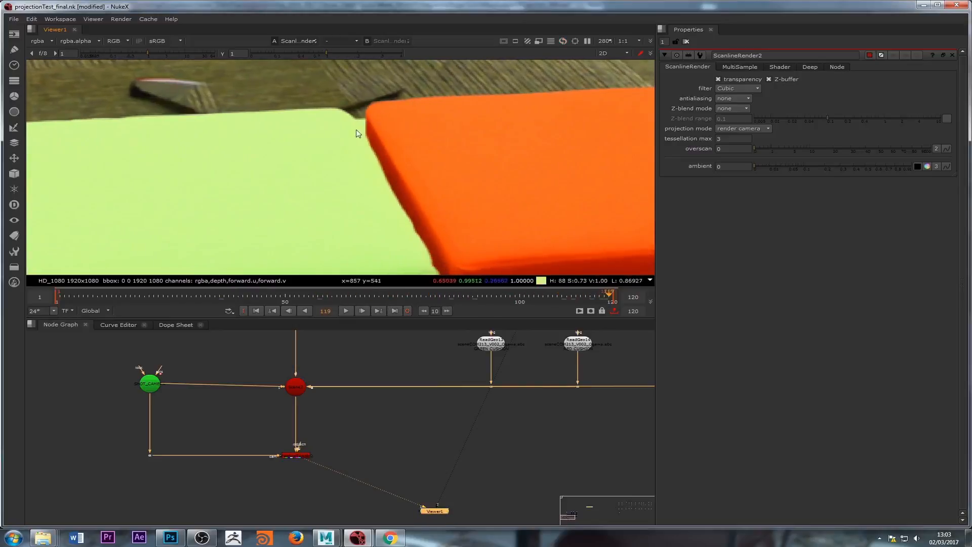
Step: Make the viewer area taller and show the Read14 matte painting in it
{"action": "scroll", "coordinate": [429, 357], "scroll_direction": "down", "scroll_amount": 5}
{"action": "scroll", "coordinate": [352, 152], "scroll_direction": "down", "scroll_amount": 4}
{"action": "left_click_drag", "start_coordinate": [456, 317], "coordinate": [407, 378]}
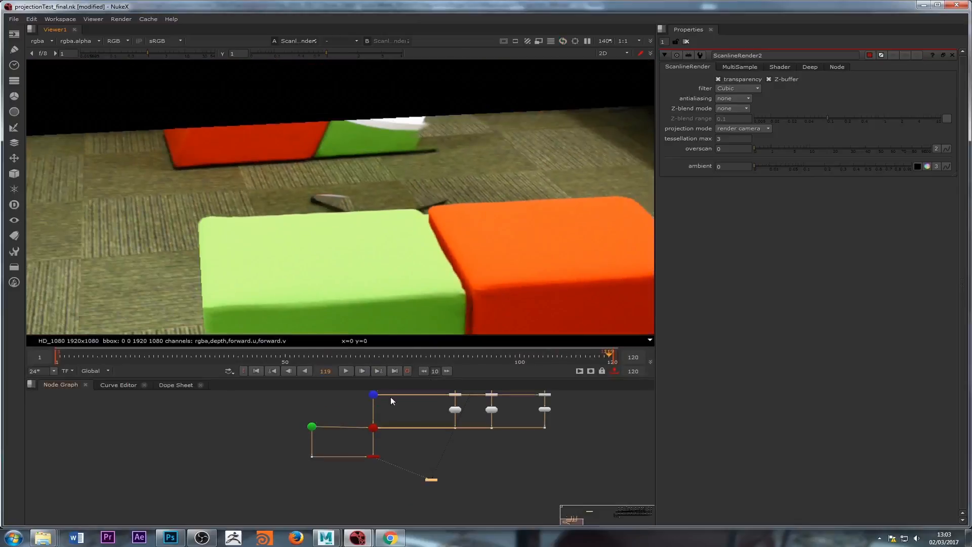
{"action": "scroll", "coordinate": [490, 411], "scroll_direction": "up", "scroll_amount": 3}
{"action": "scroll", "coordinate": [491, 412], "scroll_direction": "down", "scroll_amount": 3}
{"action": "middle_click_drag", "start_coordinate": [492, 413], "coordinate": [410, 451]}
{"action": "scroll", "coordinate": [445, 412], "scroll_direction": "up", "scroll_amount": 4}
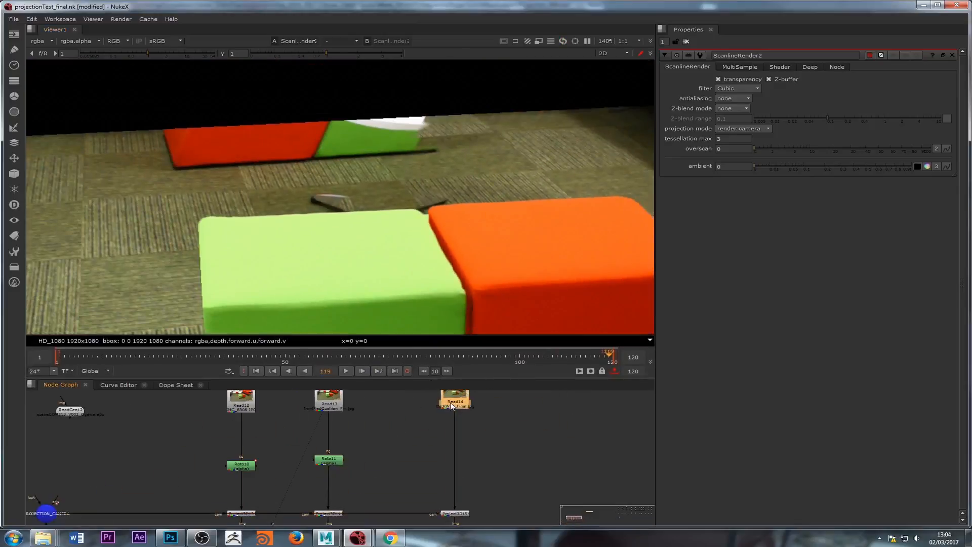
{"action": "double_click", "coordinate": [454, 400]}
{"action": "key", "text": "1"}
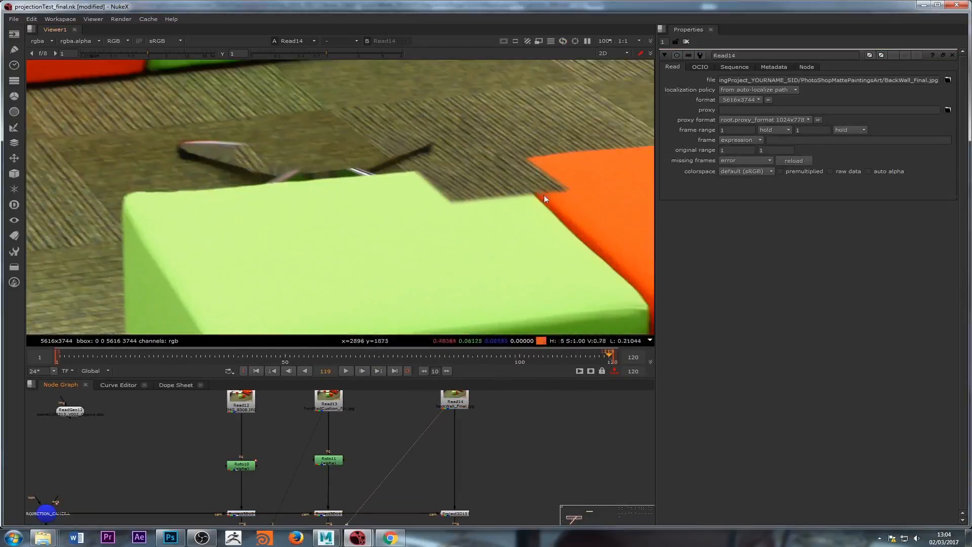
Step: Set the floor's Project3D15 node to project on front
{"action": "middle_click_drag", "start_coordinate": [424, 489], "coordinate": [435, 404]}
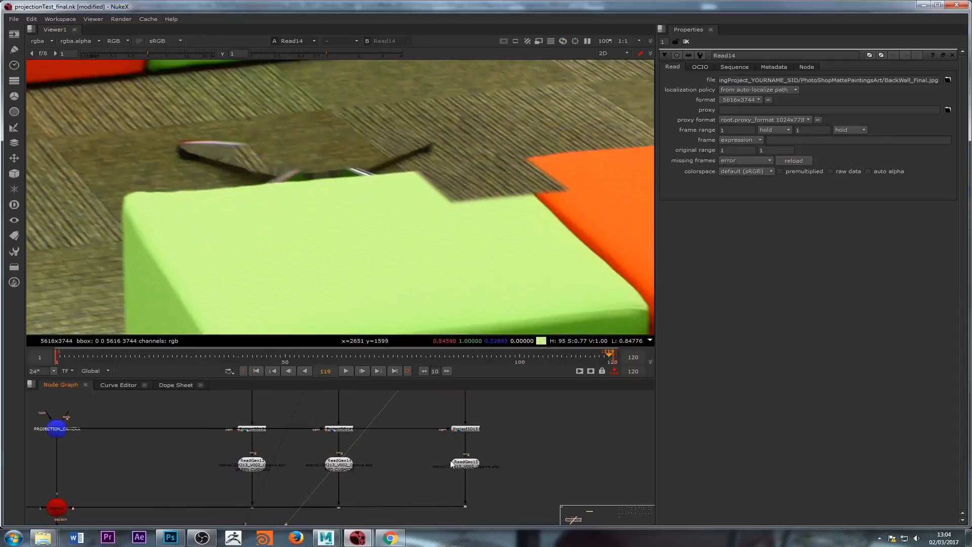
{"action": "double_click", "coordinate": [467, 429]}
{"action": "left_click", "coordinate": [726, 79]}
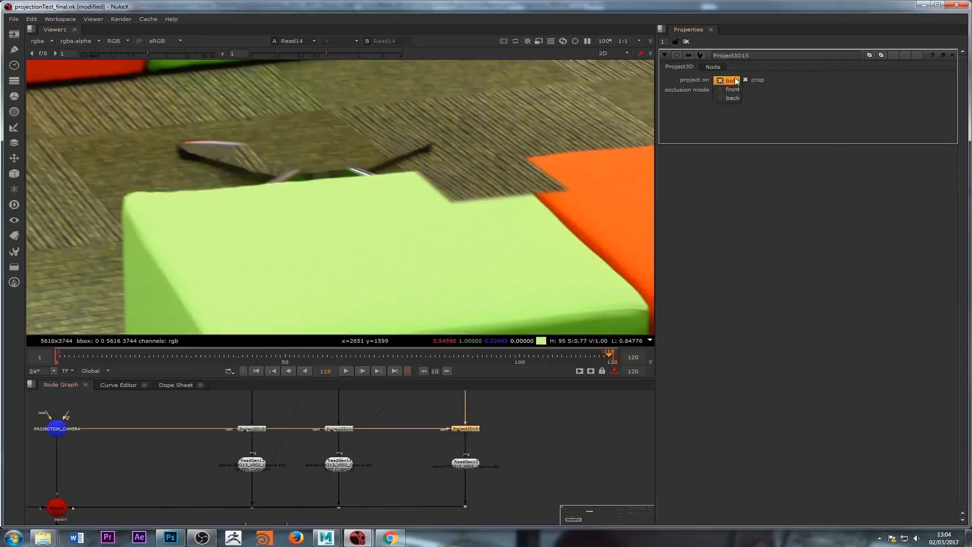
{"action": "left_click", "coordinate": [723, 89]}
Step: Check the project on setting of the red and green cushions' Project3D nodes
{"action": "scroll", "coordinate": [506, 243], "scroll_direction": "down", "scroll_amount": 1}
{"action": "middle_click_drag", "start_coordinate": [213, 483], "coordinate": [304, 418]}
{"action": "scroll", "coordinate": [282, 473], "scroll_direction": "up", "scroll_amount": 3}
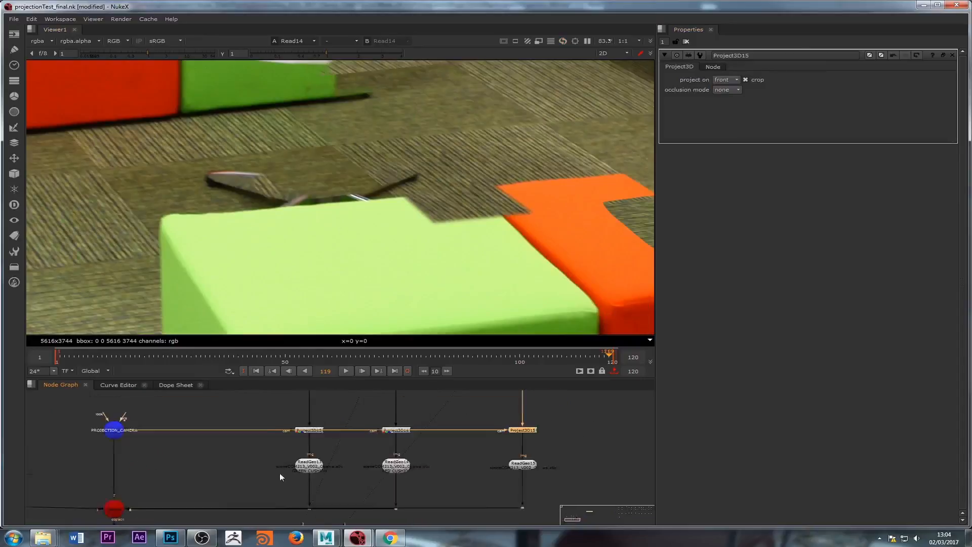
{"action": "double_click", "coordinate": [402, 429]}
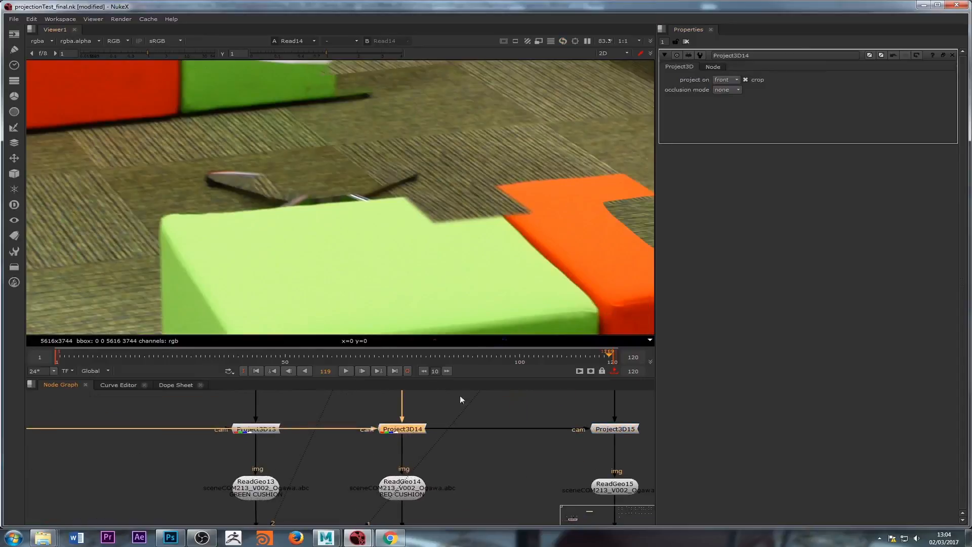
{"action": "double_click", "coordinate": [260, 430]}
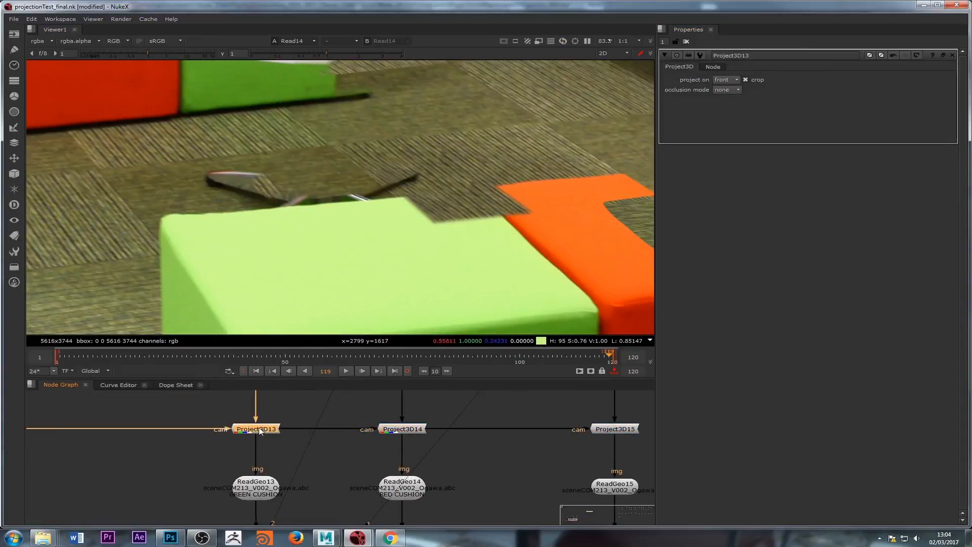
Step: Show the ScanlineRender2 output again and scrub through the shot to examine the inner edges of the two cushions
{"action": "middle_click_drag", "start_coordinate": [310, 500], "coordinate": [404, 403]}
{"action": "scroll", "coordinate": [356, 430], "scroll_direction": "down", "scroll_amount": 2}
{"action": "middle_click_drag", "start_coordinate": [229, 458], "coordinate": [379, 450]}
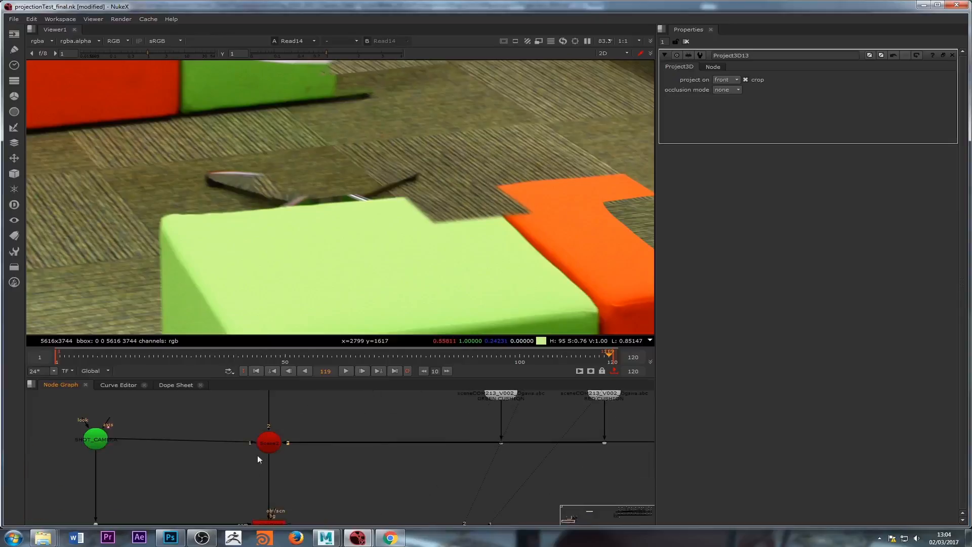
{"action": "middle_click_drag", "start_coordinate": [258, 458], "coordinate": [261, 414]}
{"action": "double_click", "coordinate": [269, 480]}
{"action": "key", "text": "1"}
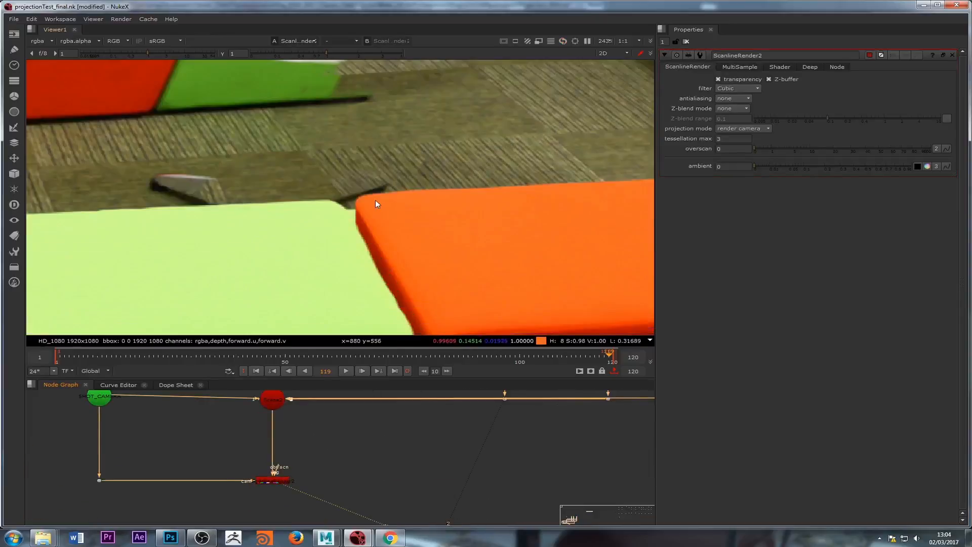
{"action": "scroll", "coordinate": [371, 211], "scroll_direction": "down", "scroll_amount": 1}
{"action": "scroll", "coordinate": [333, 212], "scroll_direction": "up", "scroll_amount": 1}
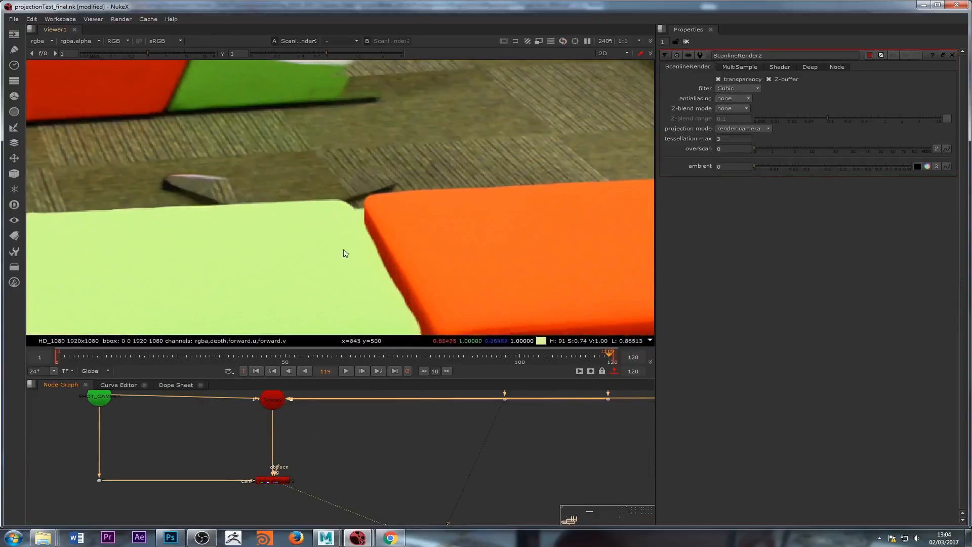
{"action": "left_click_drag", "start_coordinate": [256, 356], "coordinate": [630, 368]}
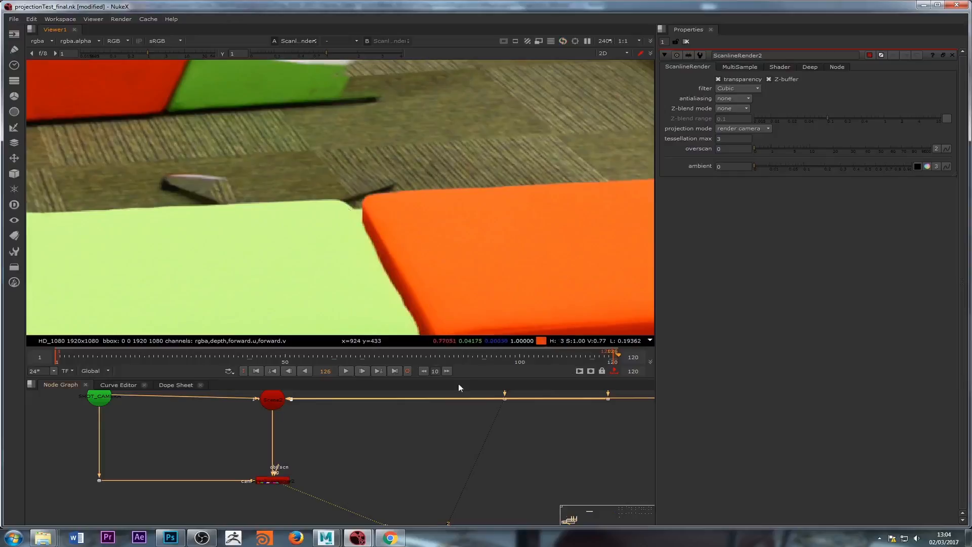
Step: Open the floor branch's Read14 node and show its matte painting in the viewer for comparison
{"action": "middle_click_drag", "start_coordinate": [462, 411], "coordinate": [284, 504]}
{"action": "scroll", "coordinate": [425, 447], "scroll_direction": "down", "scroll_amount": 3}
{"action": "middle_click_drag", "start_coordinate": [461, 405], "coordinate": [353, 479]}
{"action": "double_click", "coordinate": [360, 424]}
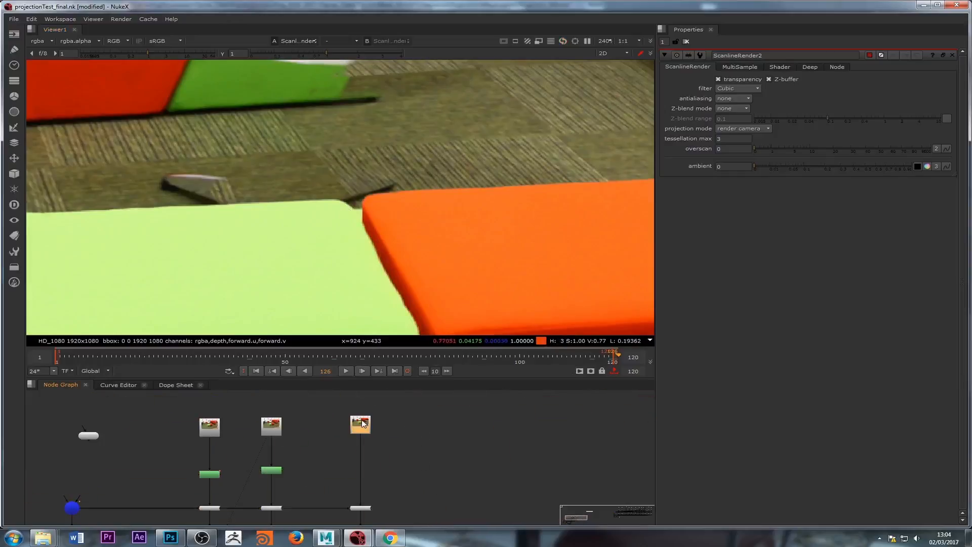
{"action": "key", "text": "1"}
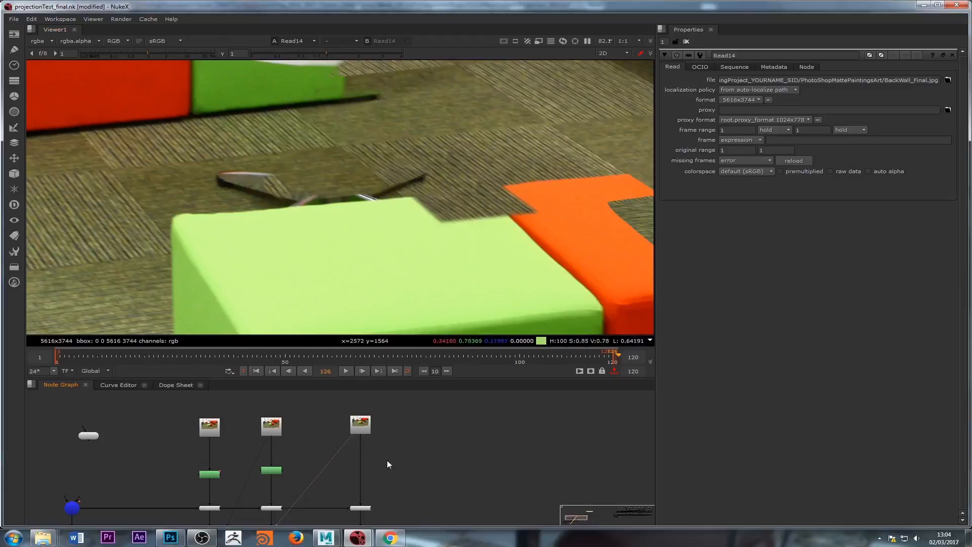
Step: Add a RotoPaint node just below Read14 in the floor branch
{"action": "scroll", "coordinate": [381, 459], "scroll_direction": "up", "scroll_amount": 2}
{"action": "key", "text": "Tab"}
{"action": "type", "text": "roto"}
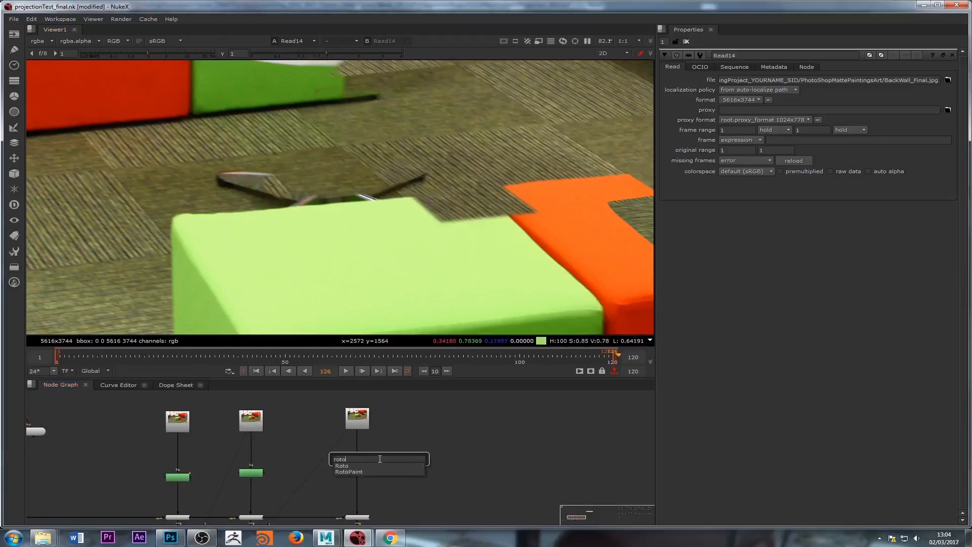
{"action": "key", "text": "Down"}
{"action": "key", "text": "Return"}
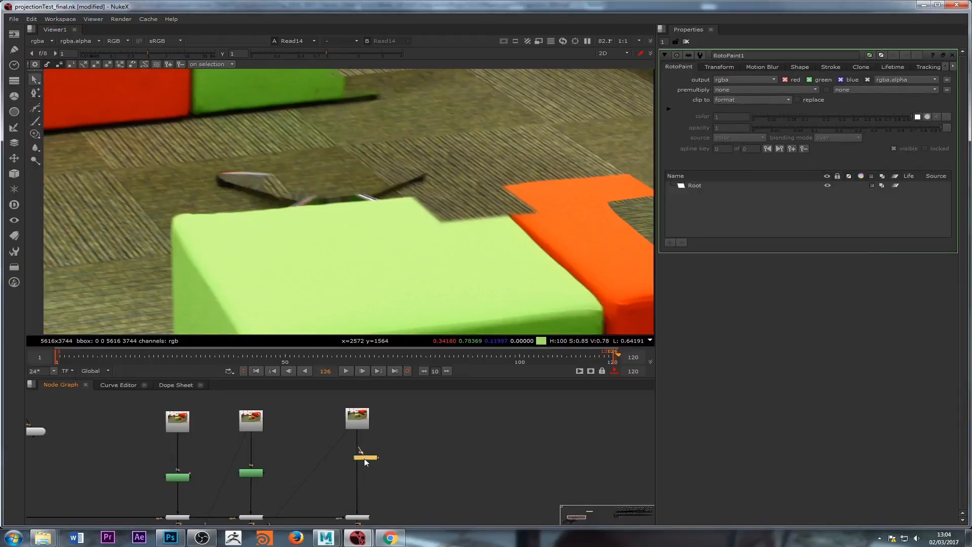
Step: Show RotoPaint1's output in the viewer and ready its Clone tool with the stroke lifetime set to all frames
{"action": "left_click", "coordinate": [355, 458]}
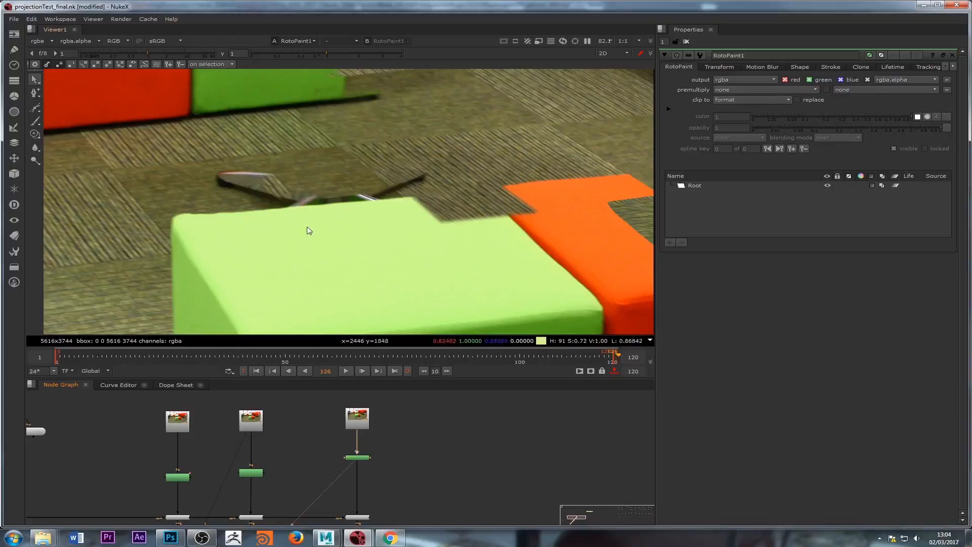
{"action": "scroll", "coordinate": [310, 230], "scroll_direction": "up", "scroll_amount": 3}
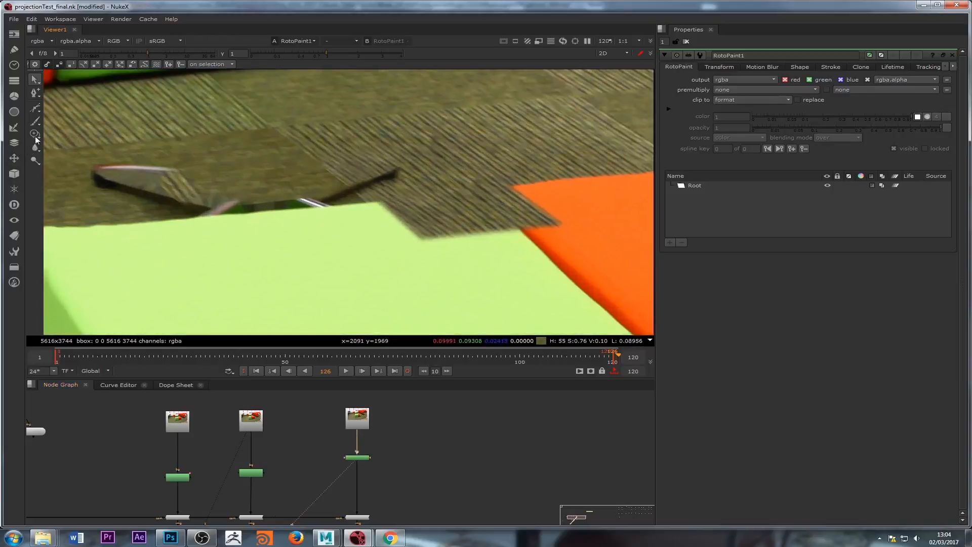
{"action": "left_click", "coordinate": [34, 136]}
{"action": "left_click", "coordinate": [396, 64]}
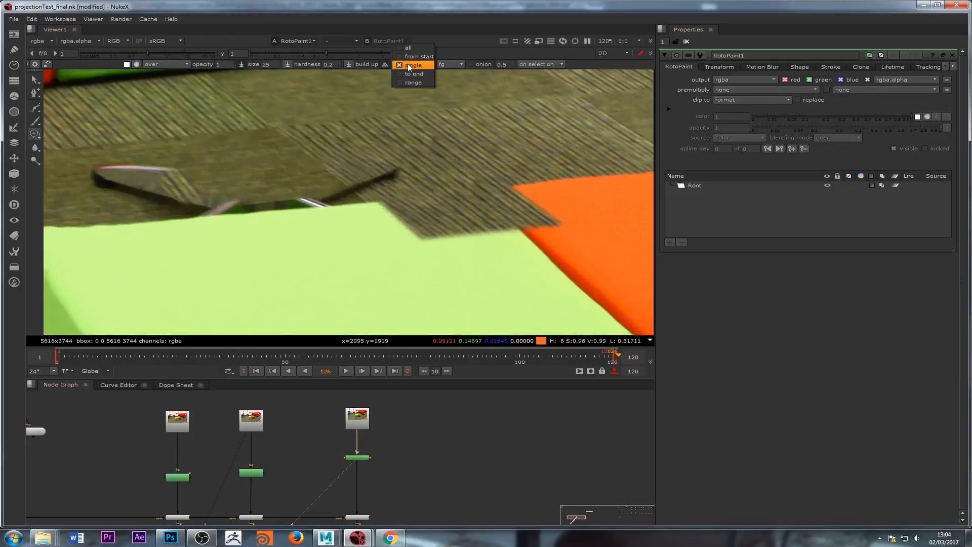
{"action": "left_click", "coordinate": [416, 54]}
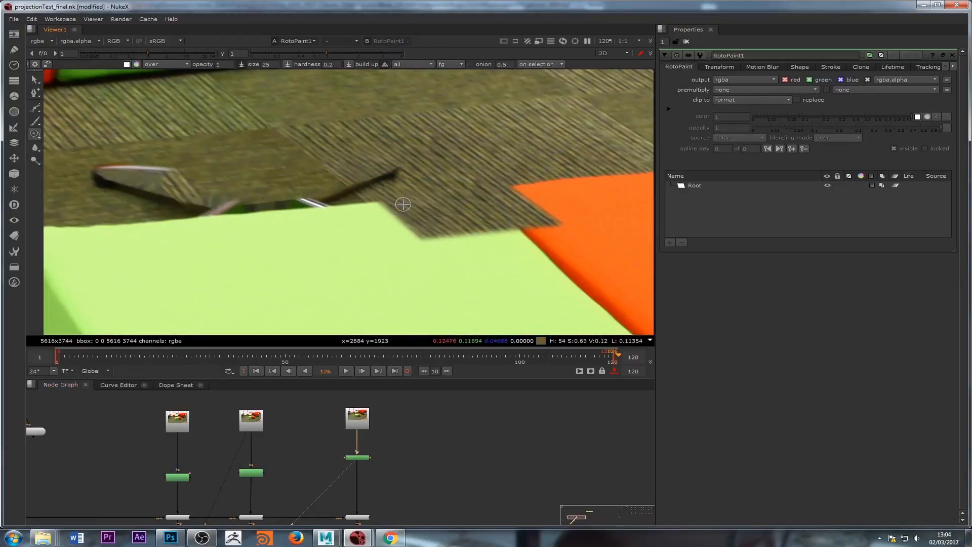
Step: Set the brush size to 62.5 and clone carpet over the back edge of the green cushion in the painting
{"action": "middle_click_drag", "start_coordinate": [417, 200], "coordinate": [401, 203]}
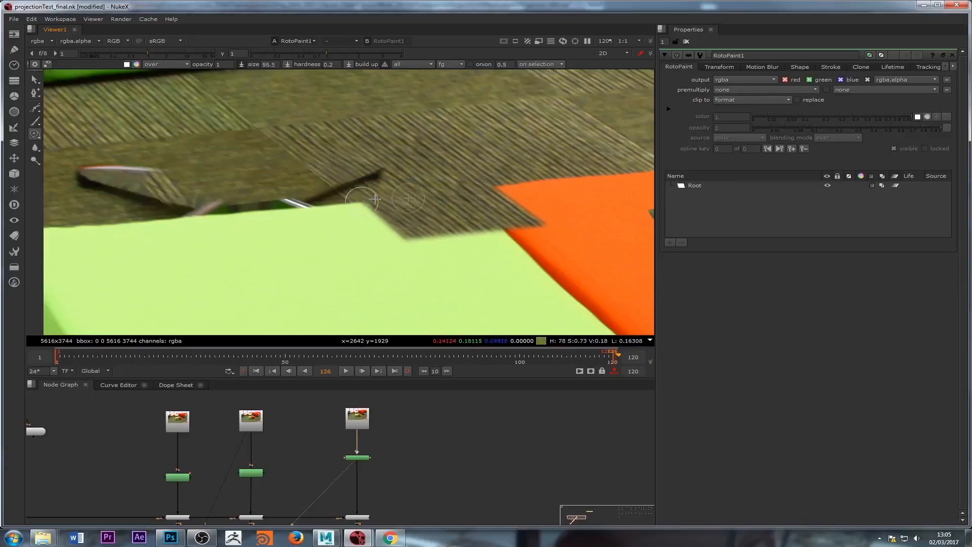
{"action": "left_click_drag", "start_coordinate": [375, 199], "coordinate": [377, 199], "text": "shift"}
{"action": "left_click", "coordinate": [365, 206]}
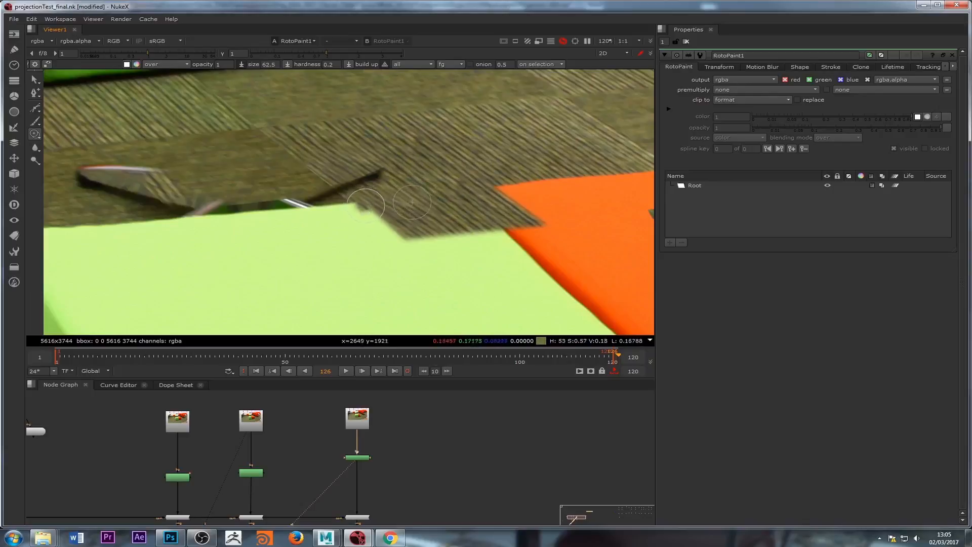
{"action": "left_click", "coordinate": [362, 214]}
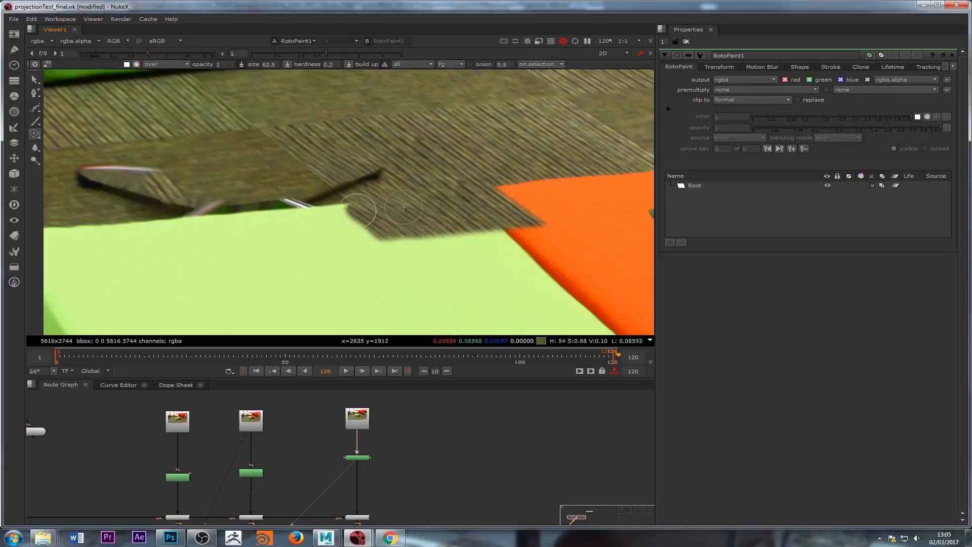
{"action": "mouse_move", "coordinate": [345, 211]}
{"action": "left_mouse_down"}
{"action": "mouse_move", "coordinate": [327, 217]}
{"action": "mouse_move", "coordinate": [397, 210]}
{"action": "mouse_move", "coordinate": [333, 211]}
{"action": "mouse_move", "coordinate": [324, 215]}
{"action": "mouse_move", "coordinate": [332, 223]}
{"action": "mouse_move", "coordinate": [302, 228]}
{"action": "mouse_move", "coordinate": [350, 220]}
{"action": "left_mouse_up"}
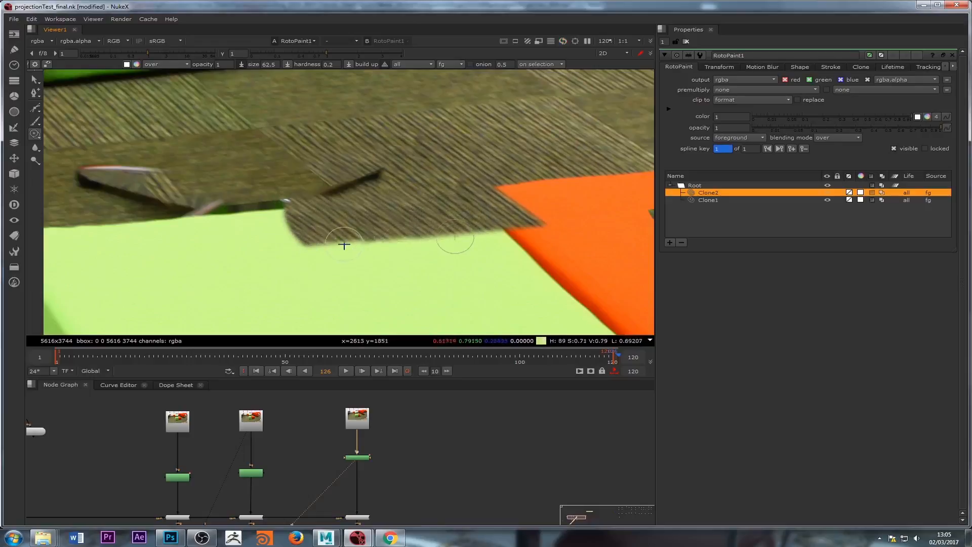
{"action": "scroll", "coordinate": [341, 242], "scroll_direction": "down", "scroll_amount": 2}
{"action": "key", "text": "w"}
{"action": "scroll", "coordinate": [328, 238], "scroll_direction": "down", "scroll_amount": 3}
{"action": "scroll", "coordinate": [340, 255], "scroll_direction": "down", "scroll_amount": 2}
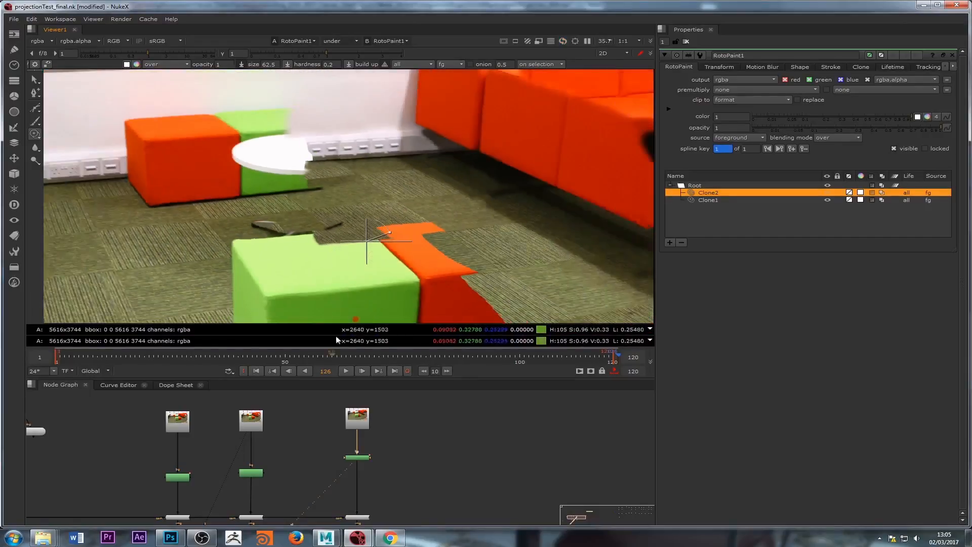
{"action": "key", "text": "w"}
{"action": "key", "text": "q"}
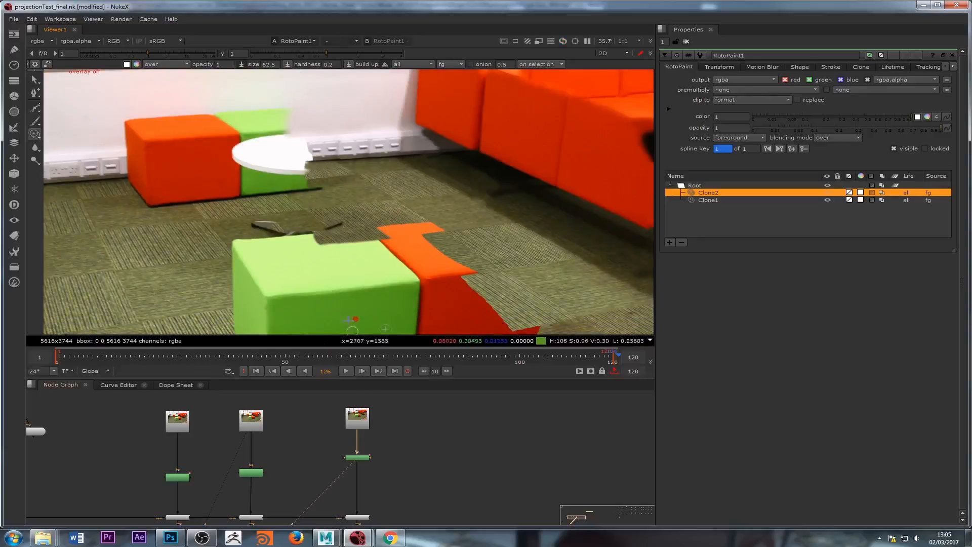
{"action": "scroll", "coordinate": [410, 462], "scroll_direction": "down", "scroll_amount": 2}
{"action": "key", "text": "w"}
{"action": "scroll", "coordinate": [392, 414], "scroll_direction": "up", "scroll_amount": 4}
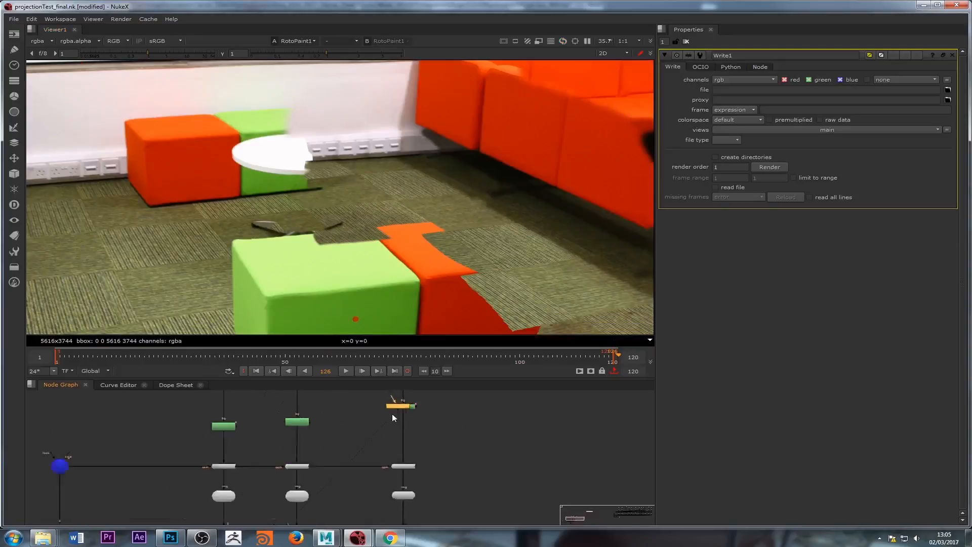
{"action": "key", "text": "Delete"}
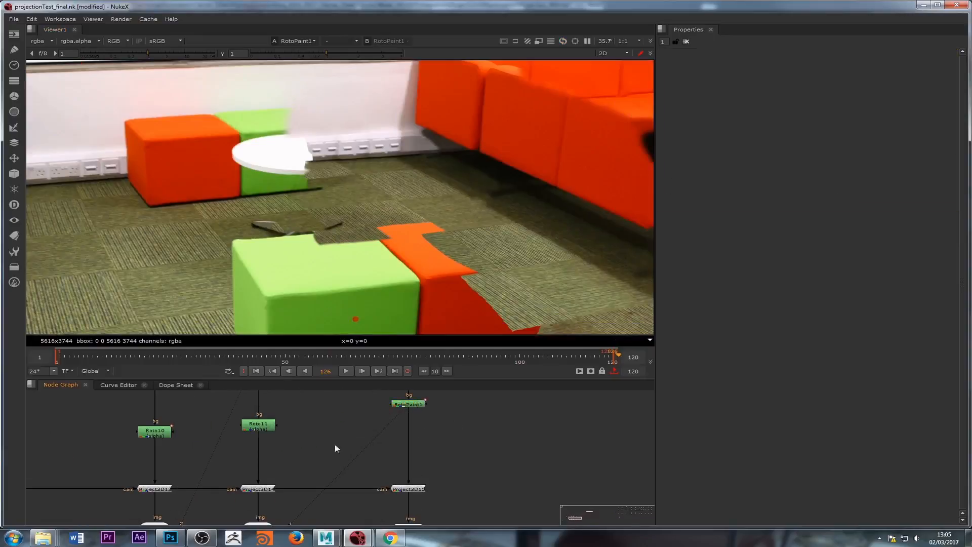
Step: Show the ScanlineRender2 output and examine the area where the green and red cushions meet
{"action": "middle_click_drag", "start_coordinate": [335, 444], "coordinate": [363, 424]}
{"action": "left_click", "coordinate": [409, 435]}
{"action": "scroll", "coordinate": [354, 420], "scroll_direction": "down", "scroll_amount": 2}
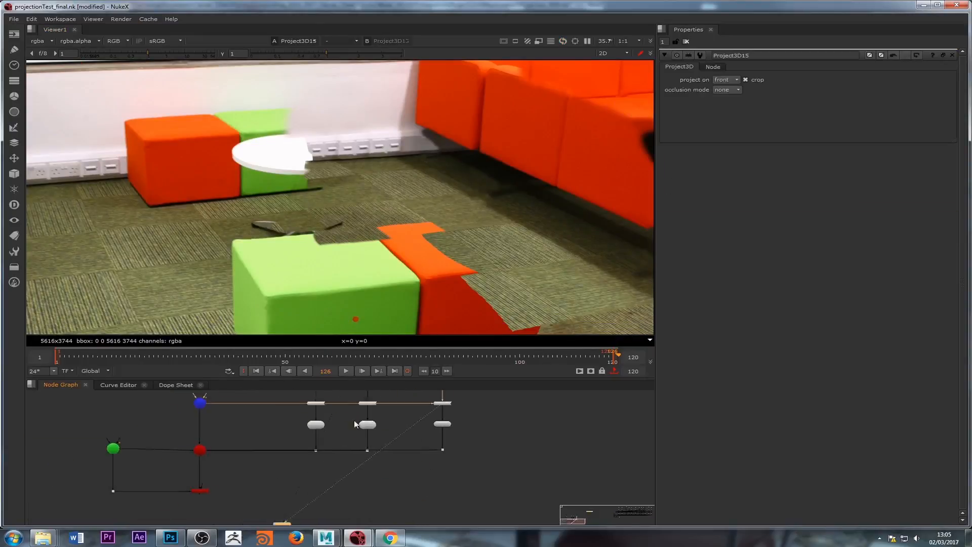
{"action": "middle_click_drag", "start_coordinate": [210, 488], "coordinate": [299, 441]}
{"action": "double_click", "coordinate": [294, 443]}
{"action": "key", "text": "1"}
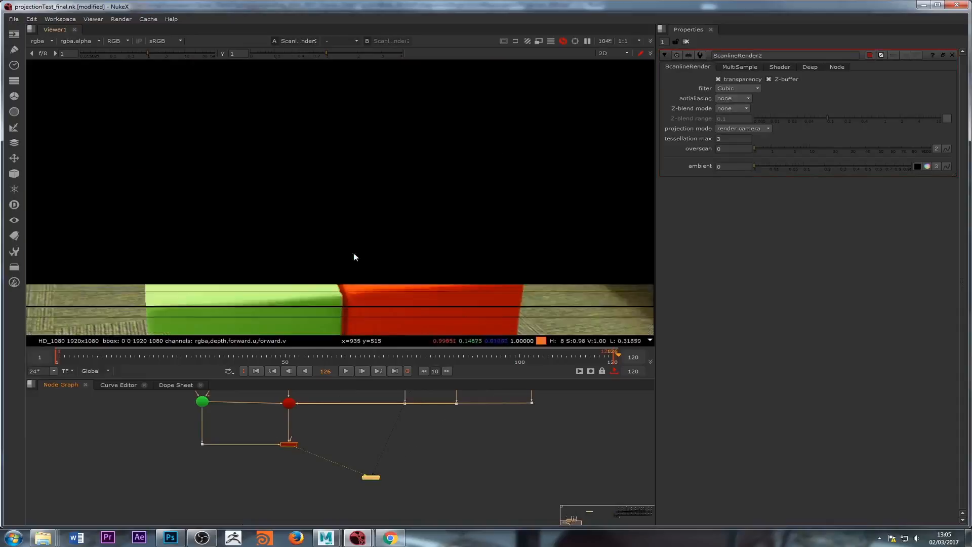
{"action": "scroll", "coordinate": [314, 246], "scroll_direction": "up", "scroll_amount": 3}
{"action": "scroll", "coordinate": [422, 442], "scroll_direction": "down", "scroll_amount": 2}
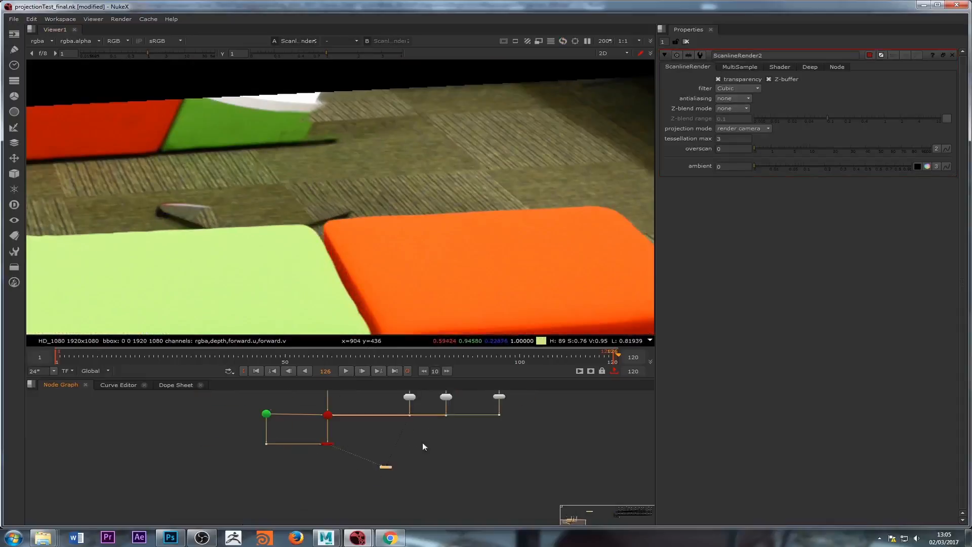
Step: Reopen the RotoPaint1 node's properties and inspect the gap between the two cushions up close in the render
{"action": "middle_click_drag", "start_coordinate": [422, 442], "coordinate": [412, 464]}
{"action": "scroll", "coordinate": [412, 464], "scroll_direction": "up", "scroll_amount": 4}
{"action": "double_click", "coordinate": [432, 467]}
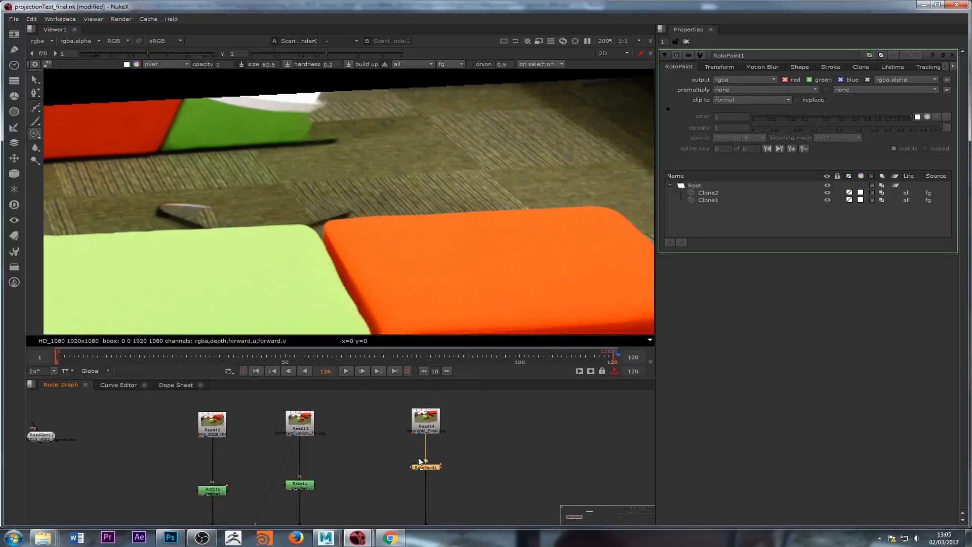
{"action": "scroll", "coordinate": [304, 227], "scroll_direction": "up", "scroll_amount": 2}
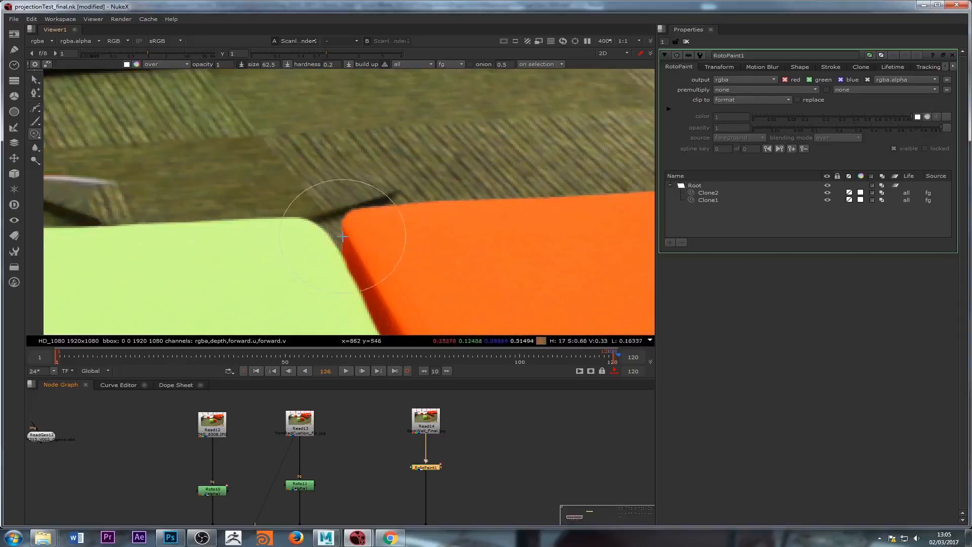
{"action": "scroll", "coordinate": [342, 236], "scroll_direction": "down", "scroll_amount": 5}
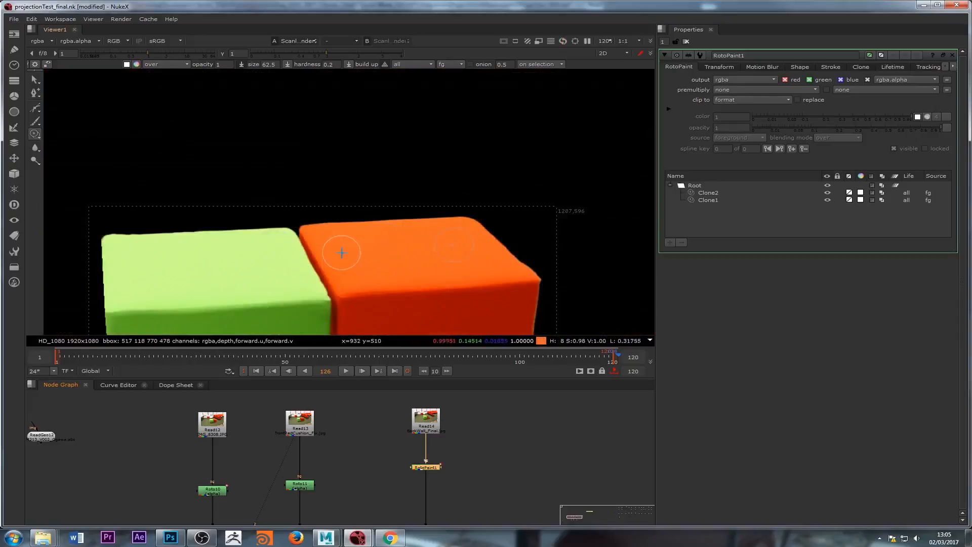
Step: Open ScanlineRender2 and scrub through the shot to check the cloned floor area between the cushions
{"action": "middle_click_drag", "start_coordinate": [330, 476], "coordinate": [478, 274]}
{"action": "double_click", "coordinate": [160, 470]}
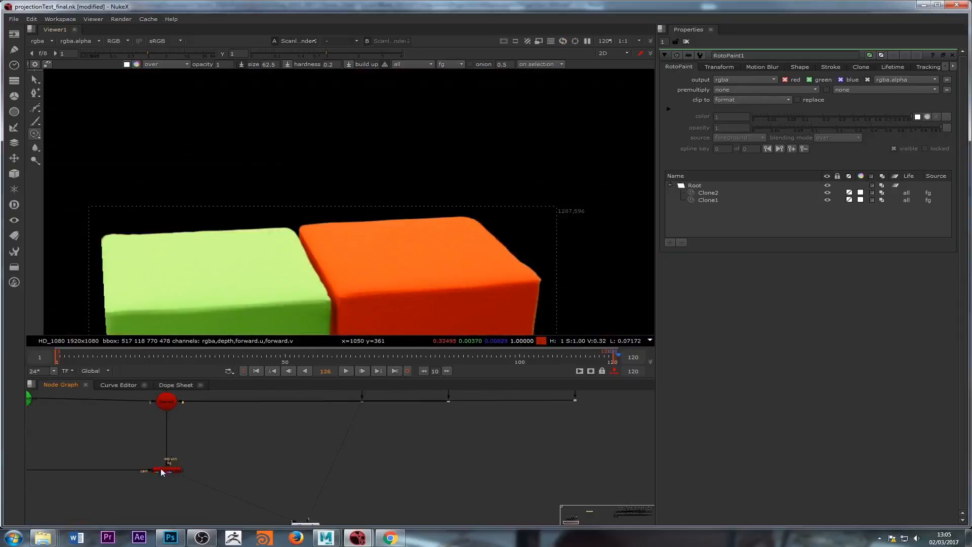
{"action": "scroll", "coordinate": [348, 237], "scroll_direction": "down", "scroll_amount": 2}
{"action": "scroll", "coordinate": [354, 236], "scroll_direction": "up", "scroll_amount": 4}
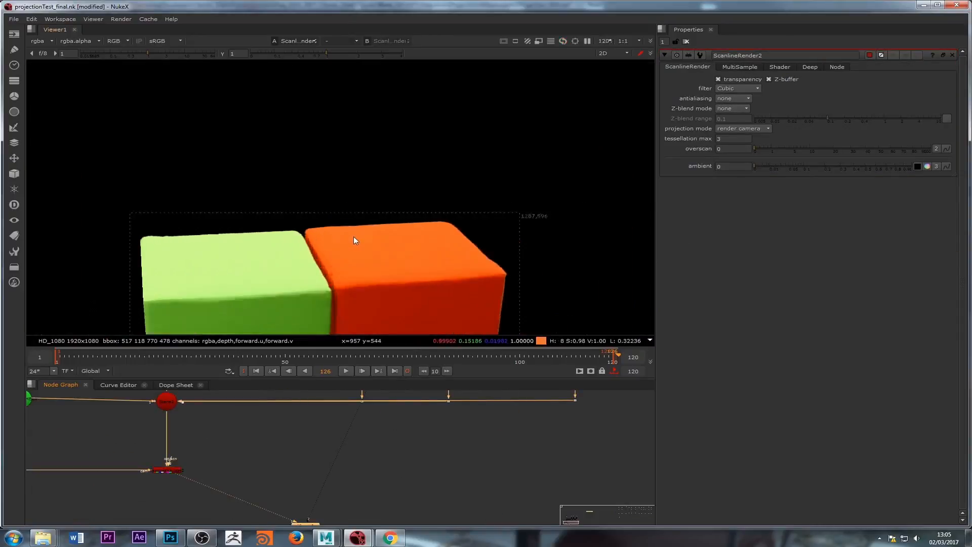
{"action": "scroll", "coordinate": [366, 458], "scroll_direction": "down", "scroll_amount": 1}
{"action": "scroll", "coordinate": [365, 458], "scroll_direction": "down", "scroll_amount": 2}
{"action": "left_click_drag", "start_coordinate": [283, 355], "coordinate": [402, 375]}
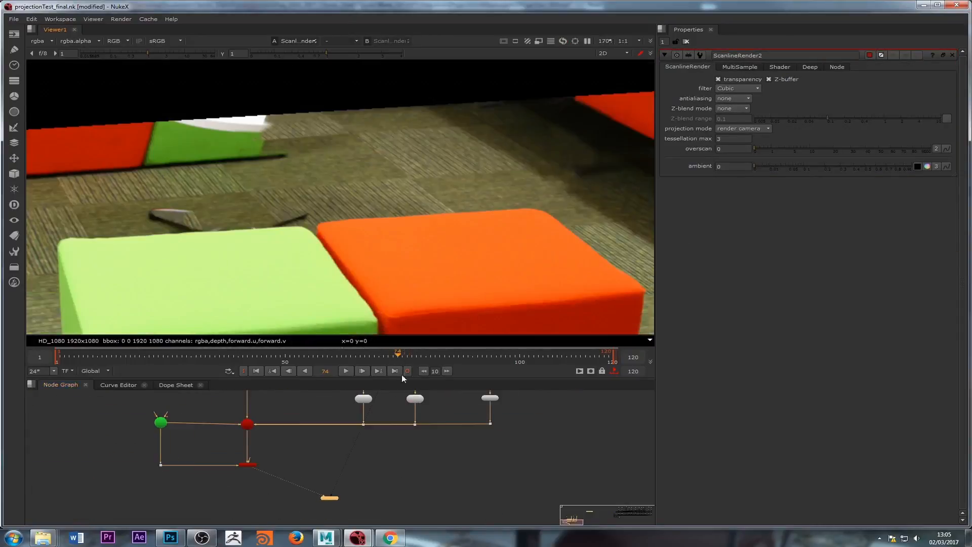
{"action": "left_click_drag", "start_coordinate": [481, 357], "coordinate": [170, 357]}
Step: Return to the floor branch in the node graph and select its RotoPaint1 node
{"action": "scroll", "coordinate": [425, 475], "scroll_direction": "down", "scroll_amount": 3}
{"action": "middle_click_drag", "start_coordinate": [425, 475], "coordinate": [379, 478]}
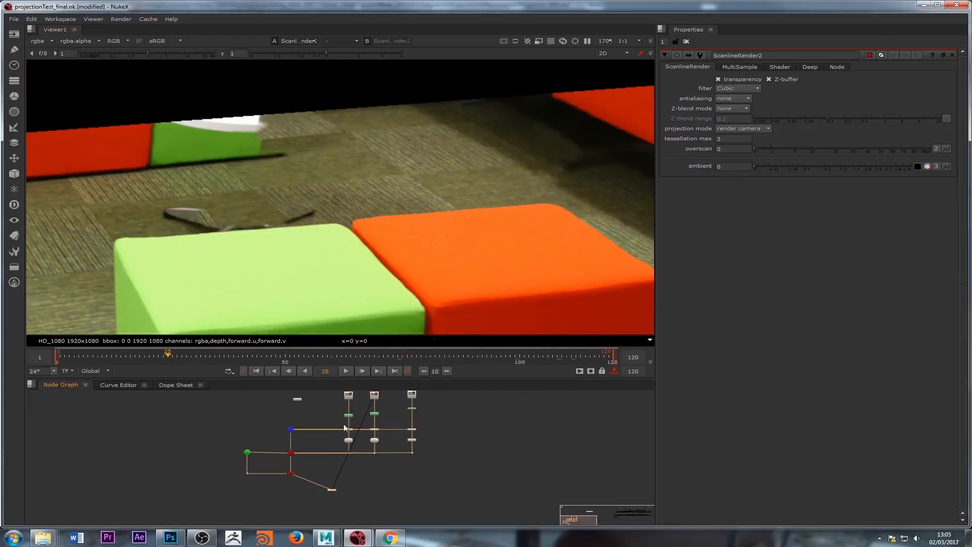
{"action": "scroll", "coordinate": [395, 444], "scroll_direction": "down", "scroll_amount": 3}
{"action": "middle_click_drag", "start_coordinate": [397, 435], "coordinate": [342, 452]}
{"action": "scroll", "coordinate": [364, 456], "scroll_direction": "up", "scroll_amount": 4}
{"action": "scroll", "coordinate": [414, 452], "scroll_direction": "down", "scroll_amount": 1}
{"action": "scroll", "coordinate": [348, 455], "scroll_direction": "up", "scroll_amount": 5}
{"action": "left_click", "coordinate": [374, 425]}
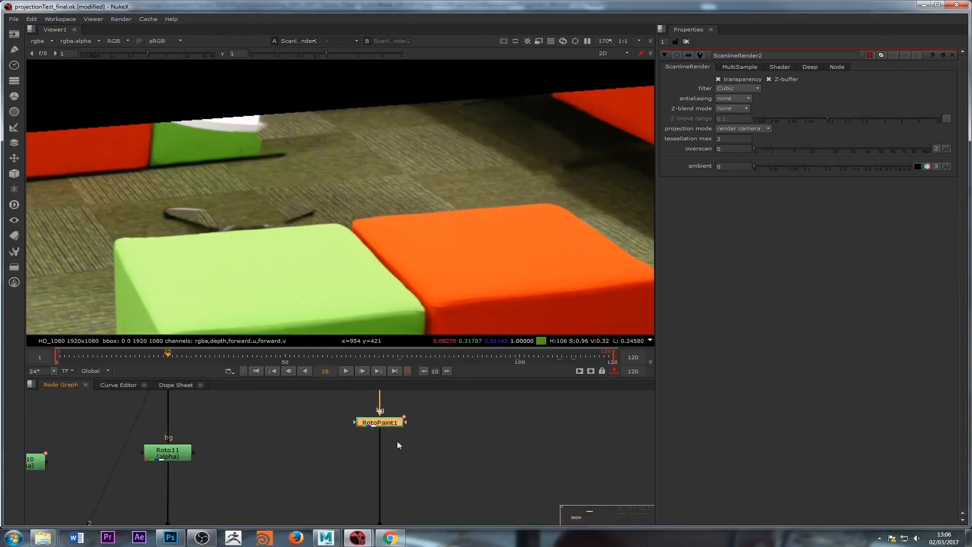
Step: Find the Read4 node with BackWall_Final.jpg in the larger projection setup and open its properties
{"action": "middle_click_drag", "start_coordinate": [399, 443], "coordinate": [239, 476]}
{"action": "scroll", "coordinate": [239, 476], "scroll_direction": "down", "scroll_amount": 2}
{"action": "scroll", "coordinate": [299, 470], "scroll_direction": "down", "scroll_amount": 4}
{"action": "middle_click_drag", "start_coordinate": [370, 468], "coordinate": [308, 467]}
{"action": "scroll", "coordinate": [314, 450], "scroll_direction": "down", "scroll_amount": 3}
{"action": "middle_click_drag", "start_coordinate": [471, 441], "coordinate": [263, 452]}
{"action": "scroll", "coordinate": [349, 449], "scroll_direction": "down", "scroll_amount": 1}
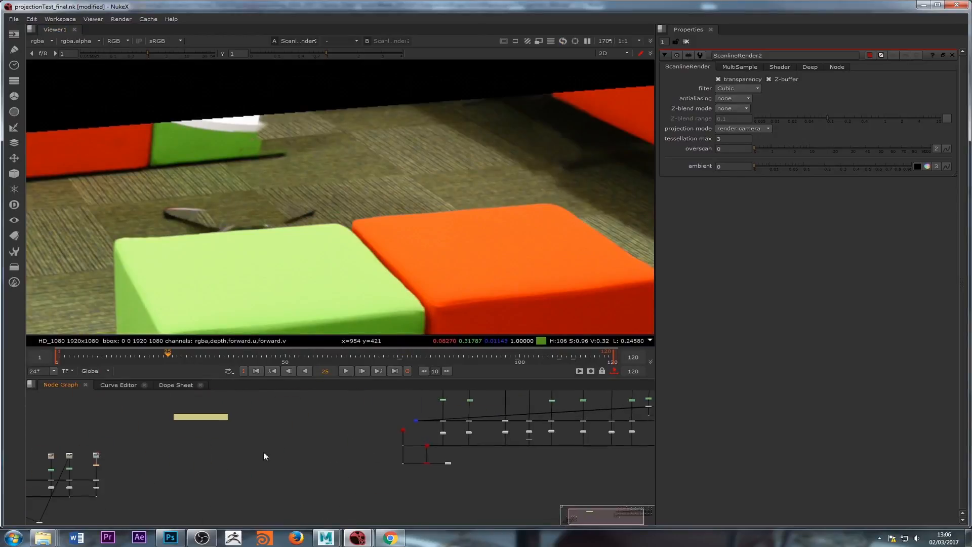
{"action": "middle_click_drag", "start_coordinate": [456, 418], "coordinate": [381, 472]}
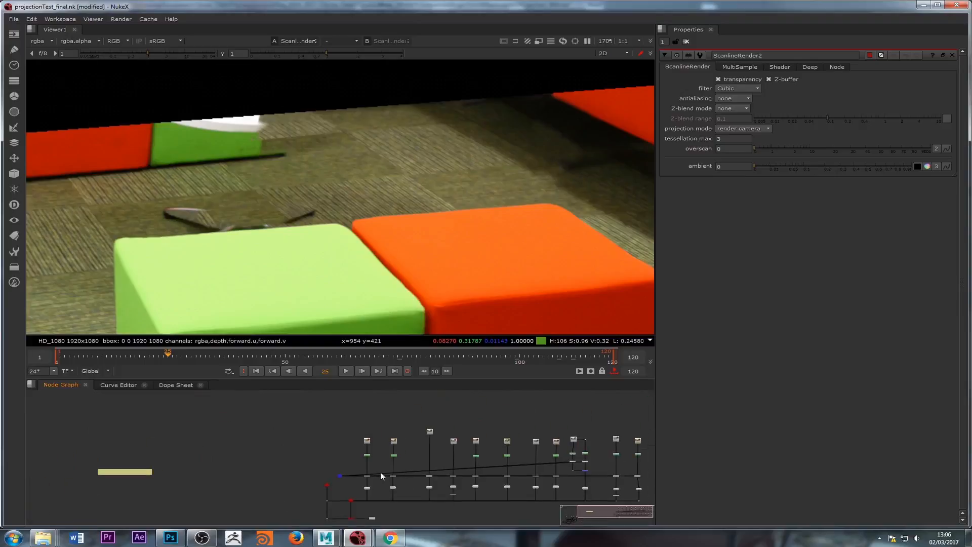
{"action": "scroll", "coordinate": [393, 470], "scroll_direction": "up", "scroll_amount": 5}
{"action": "middle_click_drag", "start_coordinate": [498, 521], "coordinate": [409, 443]}
{"action": "scroll", "coordinate": [430, 465], "scroll_direction": "up", "scroll_amount": 2}
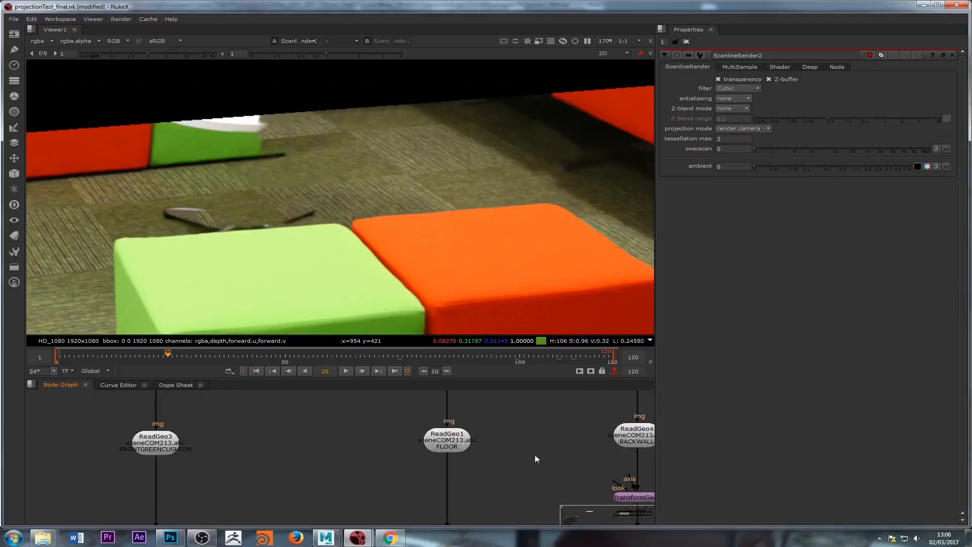
{"action": "scroll", "coordinate": [365, 494], "scroll_direction": "down", "scroll_amount": 3}
{"action": "scroll", "coordinate": [378, 477], "scroll_direction": "down", "scroll_amount": 1}
{"action": "middle_click_drag", "start_coordinate": [391, 401], "coordinate": [395, 504]}
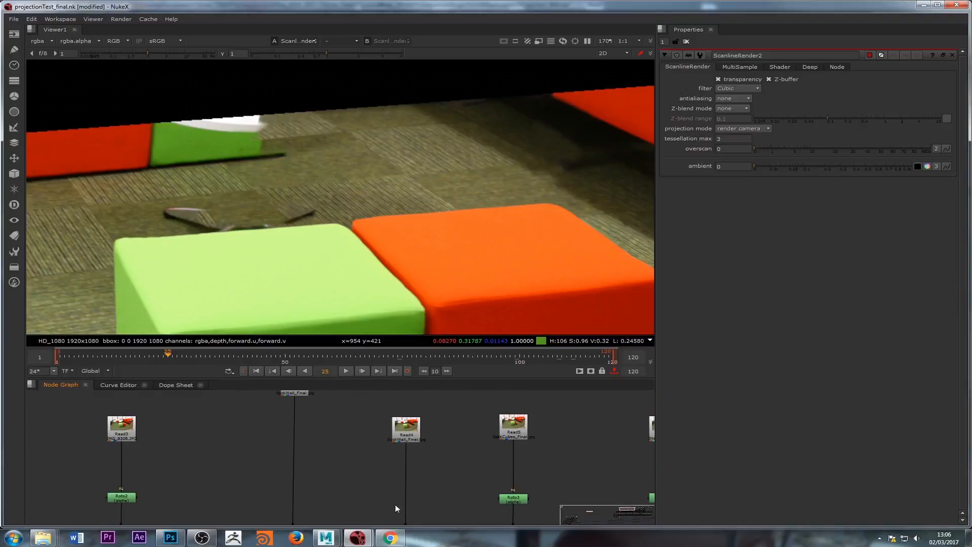
{"action": "double_click", "coordinate": [402, 435]}
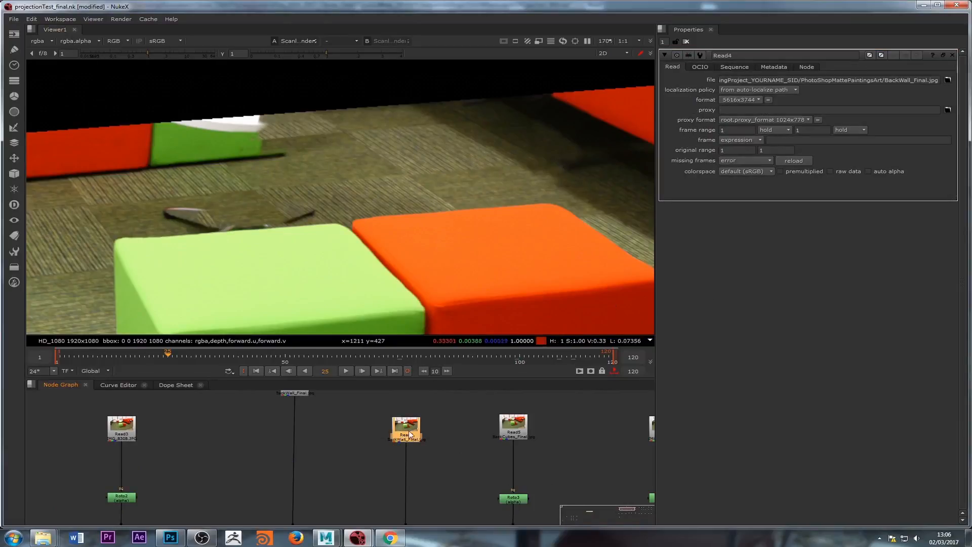
Step: Show the Read4 painting in the viewer and examine the floor, wall and sofa areas
{"action": "key", "text": "1"}
{"action": "scroll", "coordinate": [272, 172], "scroll_direction": "down", "scroll_amount": 3}
{"action": "middle_click_drag", "start_coordinate": [291, 207], "coordinate": [352, 212]}
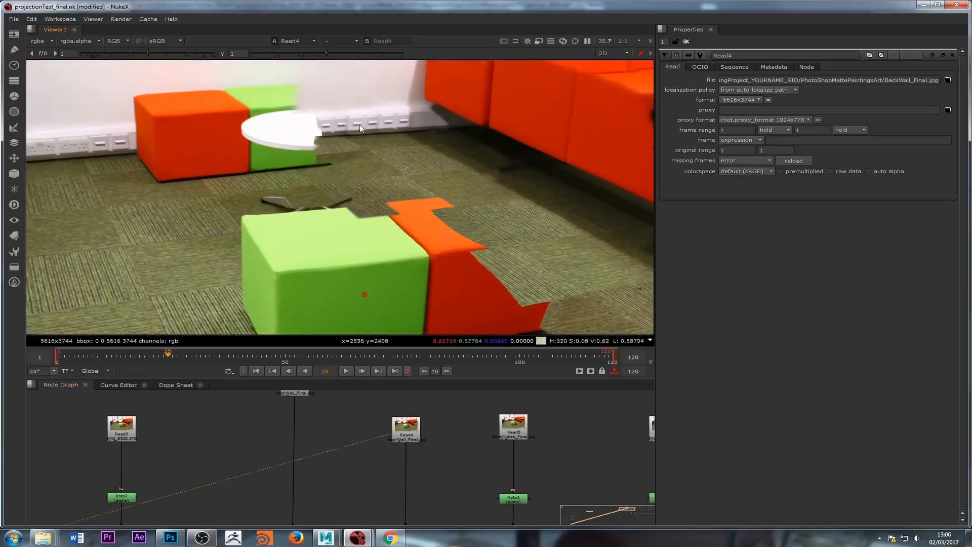
{"action": "scroll", "coordinate": [281, 159], "scroll_direction": "down", "scroll_amount": 2}
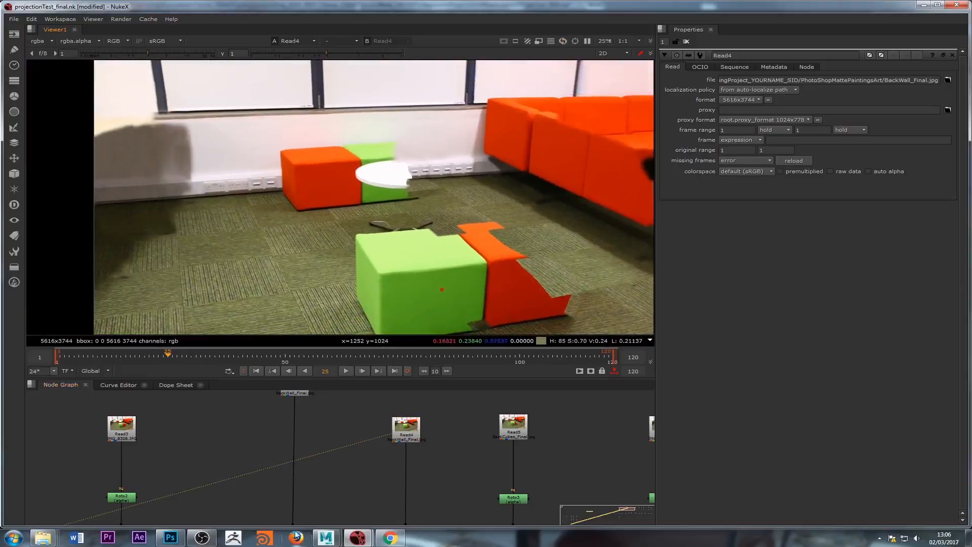
Step: Go back to the cushion projection setup, open Read14 and show its painting in the viewer
{"action": "scroll", "coordinate": [266, 468], "scroll_direction": "down", "scroll_amount": 2}
{"action": "middle_click_drag", "start_coordinate": [266, 468], "coordinate": [649, 374]}
{"action": "scroll", "coordinate": [436, 432], "scroll_direction": "down", "scroll_amount": 4}
{"action": "middle_click_drag", "start_coordinate": [312, 456], "coordinate": [423, 443]}
{"action": "middle_click_drag", "start_coordinate": [123, 468], "coordinate": [436, 391]}
{"action": "scroll", "coordinate": [283, 461], "scroll_direction": "down", "scroll_amount": 2}
{"action": "scroll", "coordinate": [283, 461], "scroll_direction": "up", "scroll_amount": 4}
{"action": "middle_click_drag", "start_coordinate": [333, 418], "coordinate": [313, 437]}
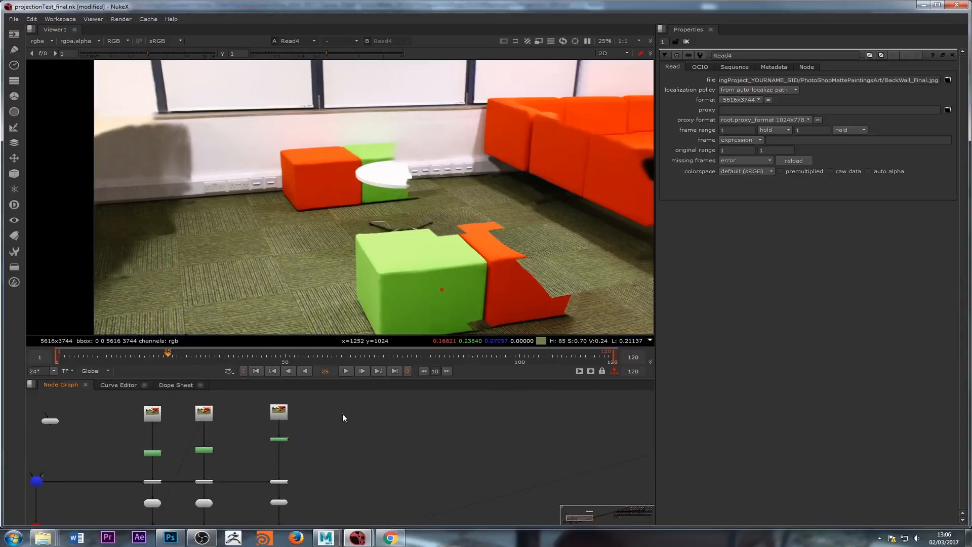
{"action": "scroll", "coordinate": [334, 423], "scroll_direction": "up", "scroll_amount": 2}
{"action": "double_click", "coordinate": [240, 404]}
{"action": "key", "text": "1"}
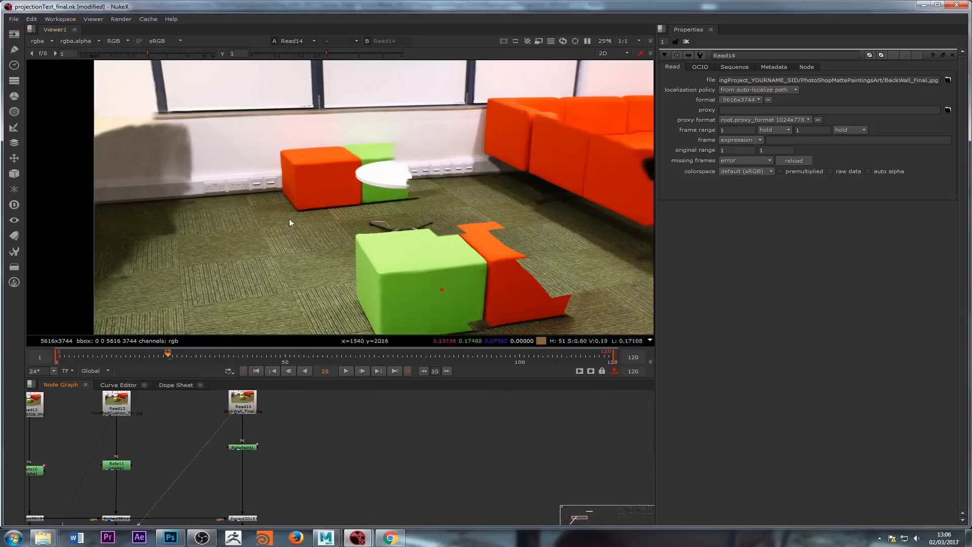
Step: Add a Project3D node beside the floor branch, connect it to Read14, and route the connection at a right angle with a Dot
{"action": "mouse_move", "coordinate": [321, 457]}
{"action": "middle_mouse_down"}
{"action": "mouse_move", "coordinate": [310, 459]}
{"action": "mouse_move", "coordinate": [319, 445]}
{"action": "middle_mouse_up"}
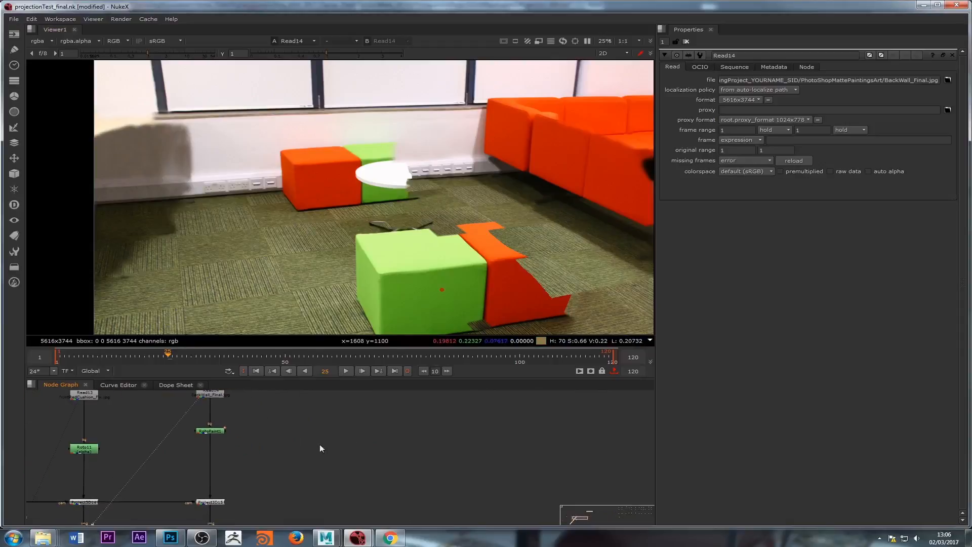
{"action": "key", "text": "Tab"}
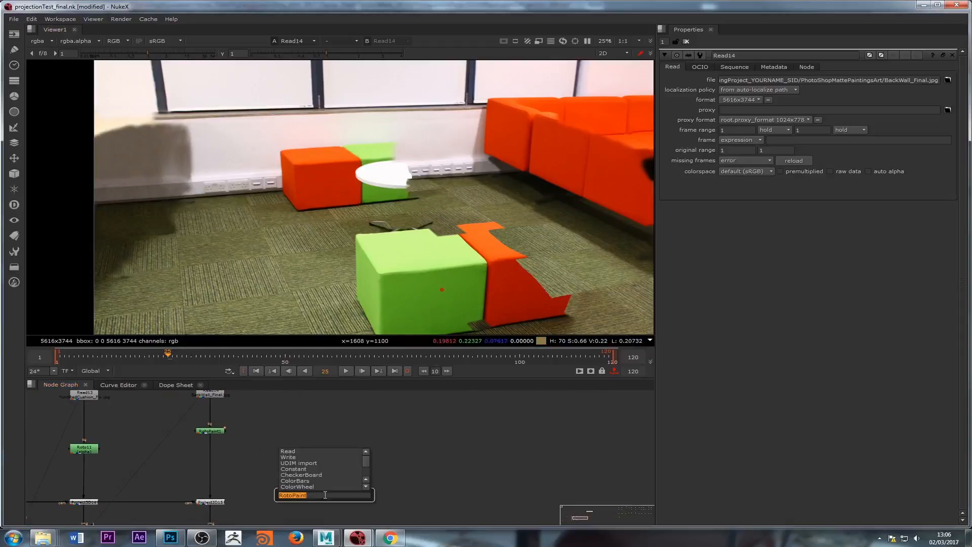
{"action": "type", "text": "pro"}
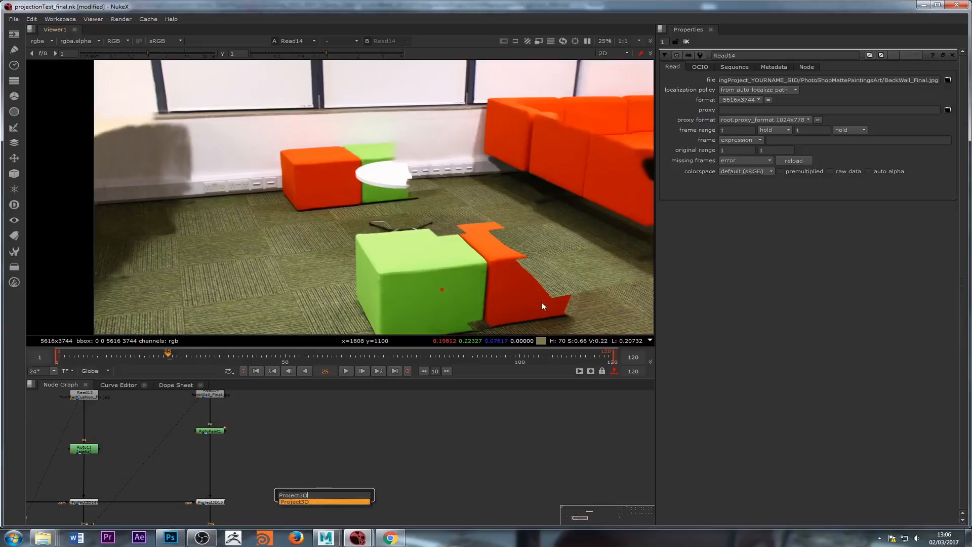
{"action": "key", "text": "Return"}
{"action": "left_click_drag", "start_coordinate": [329, 485], "coordinate": [227, 393]}
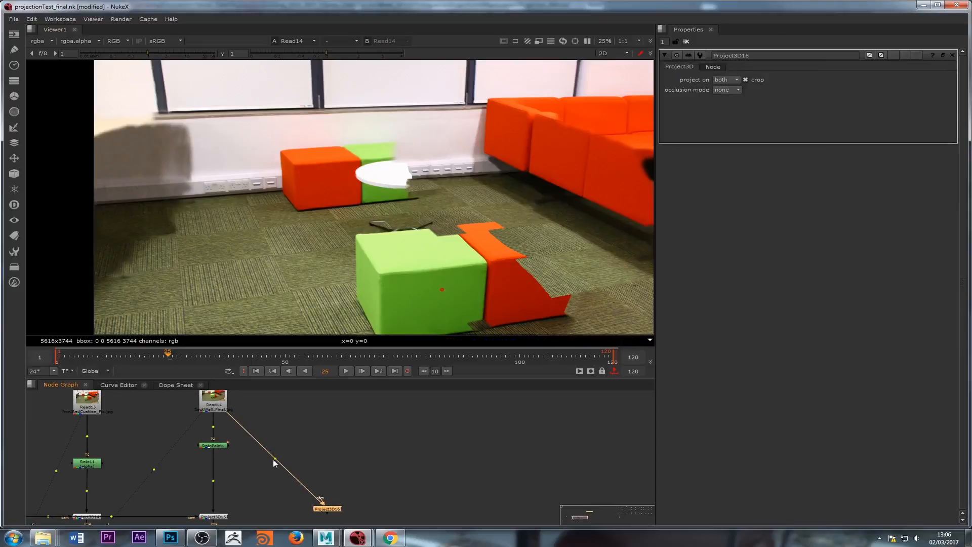
{"action": "left_click_drag", "start_coordinate": [272, 459], "coordinate": [330, 397], "text": "ctrl"}
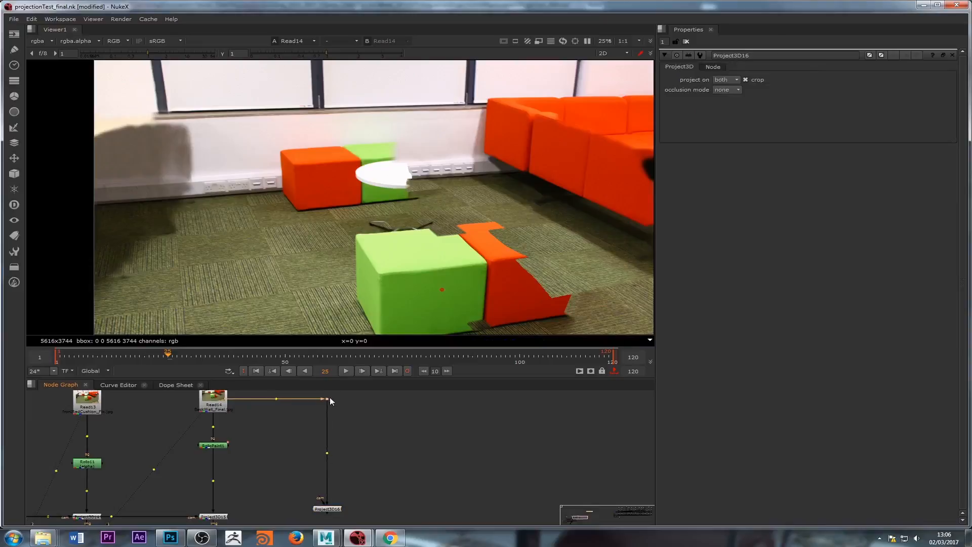
Step: Connect the new Project3D node's cam input to the blue projection camera node and line it up with the other Project3D nodes
{"action": "scroll", "coordinate": [303, 468], "scroll_direction": "down", "scroll_amount": 2}
{"action": "middle_click_drag", "start_coordinate": [309, 479], "coordinate": [325, 461]}
{"action": "left_click_drag", "start_coordinate": [335, 480], "coordinate": [292, 461]}
{"action": "middle_click_drag", "start_coordinate": [211, 462], "coordinate": [567, 432]}
{"action": "left_click_drag", "start_coordinate": [291, 461], "coordinate": [335, 456]}
{"action": "middle_click_drag", "start_coordinate": [584, 480], "coordinate": [345, 474]}
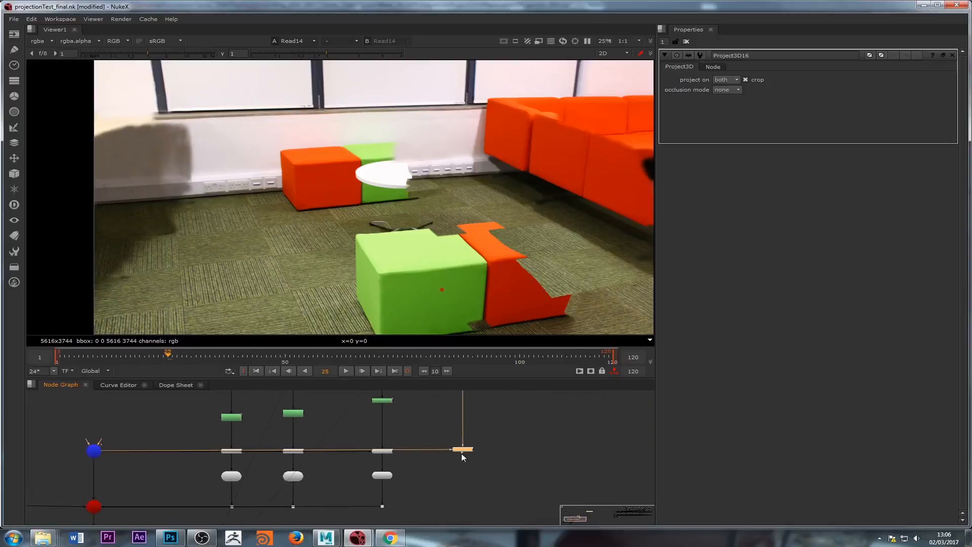
Step: Add a ReadGeo node below the new Project3D, connect its img input to it, and show it in the viewer
{"action": "left_click", "coordinate": [459, 468]}
{"action": "key", "text": "Tab"}
{"action": "type", "text": "readgeo"}
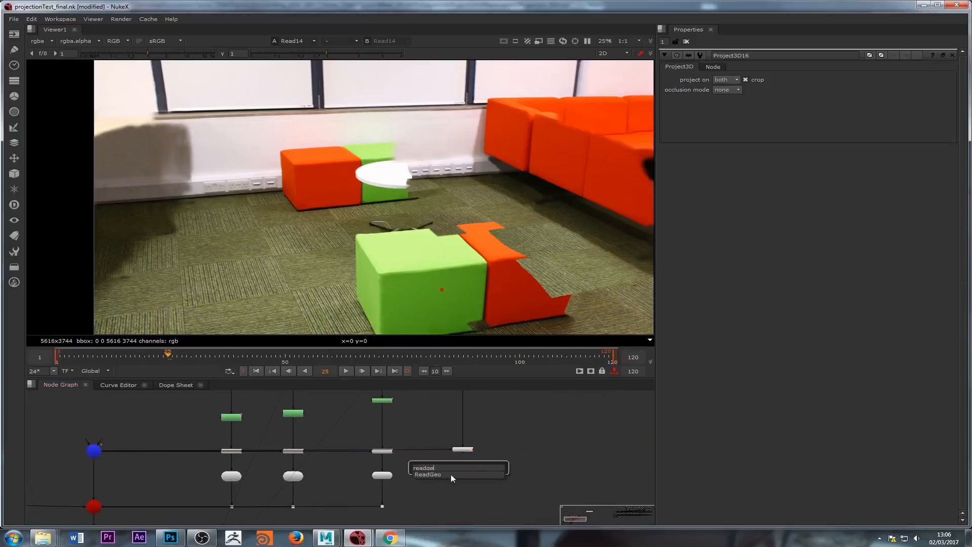
{"action": "key", "text": "Return"}
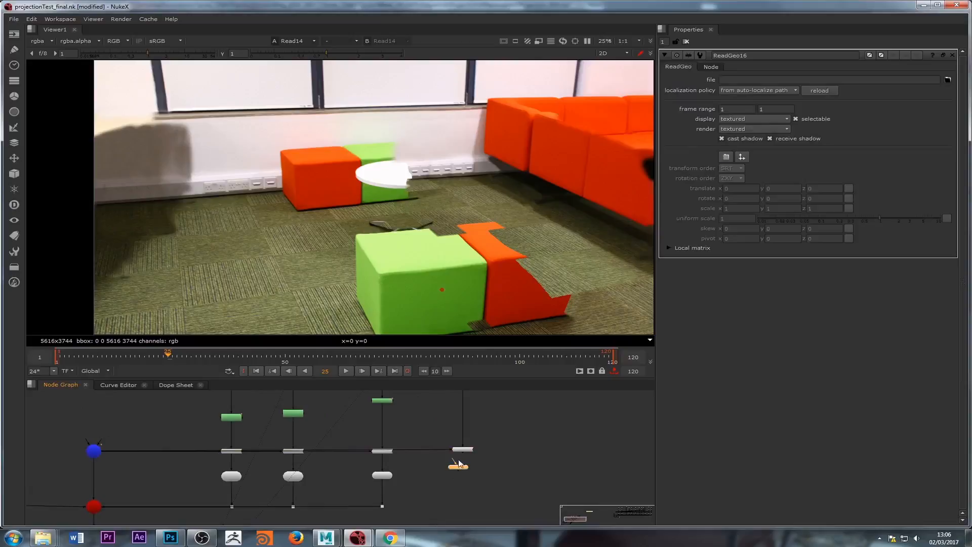
{"action": "left_click_drag", "start_coordinate": [458, 469], "coordinate": [463, 475]}
{"action": "key", "text": "1"}
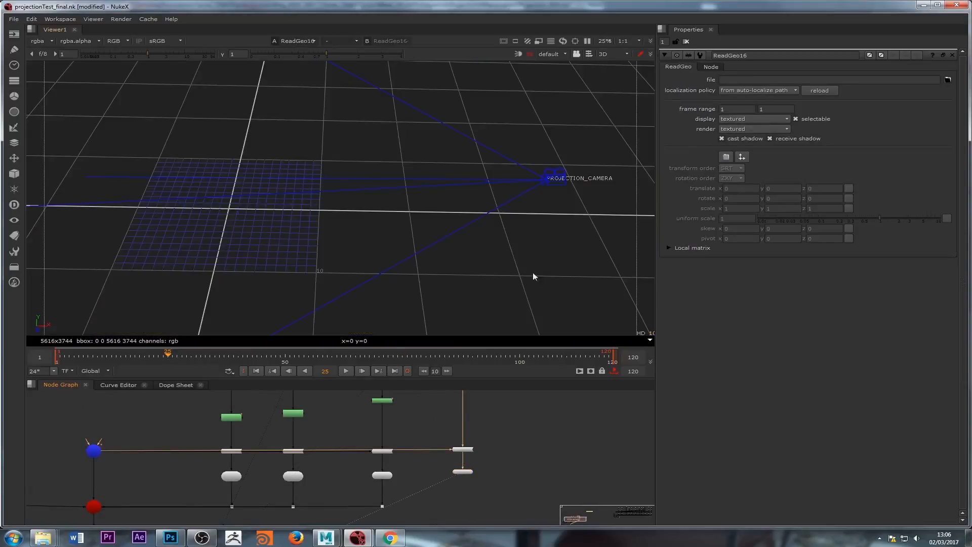
Step: Load sceneCOM213_V002_Ogawa.abc into the new ReadGeo node, importing only the backWall geometry as an all-in-one node
{"action": "left_click", "coordinate": [947, 79]}
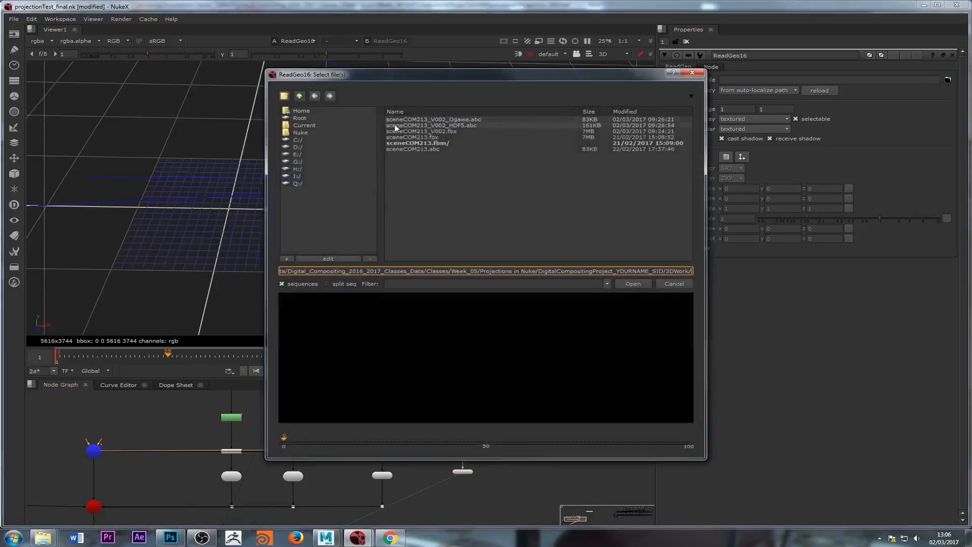
{"action": "left_click", "coordinate": [453, 120]}
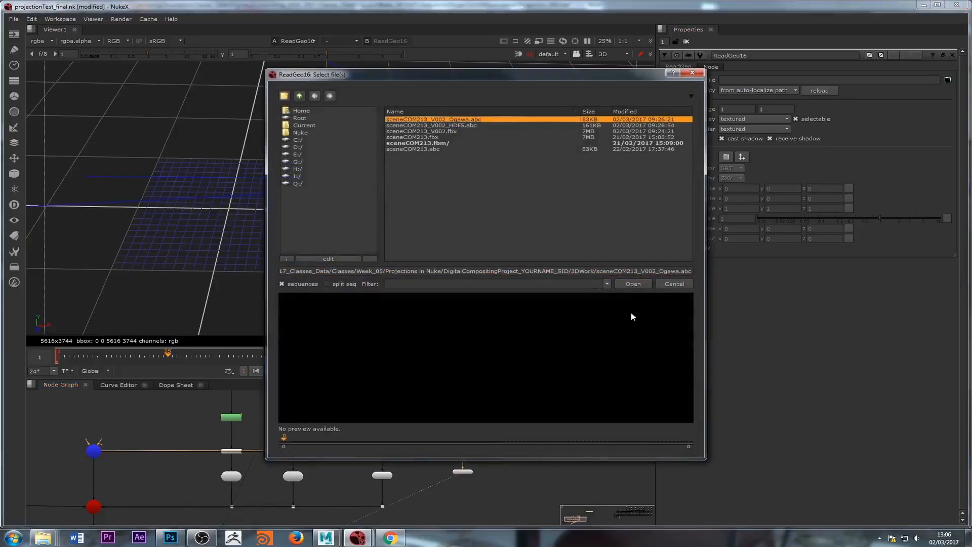
{"action": "left_click", "coordinate": [627, 282]}
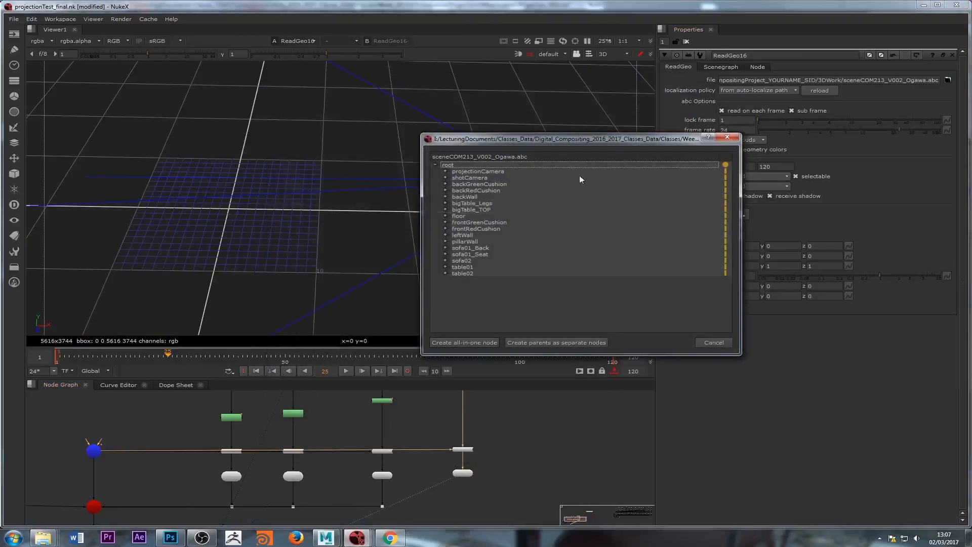
{"action": "left_click", "coordinate": [724, 164]}
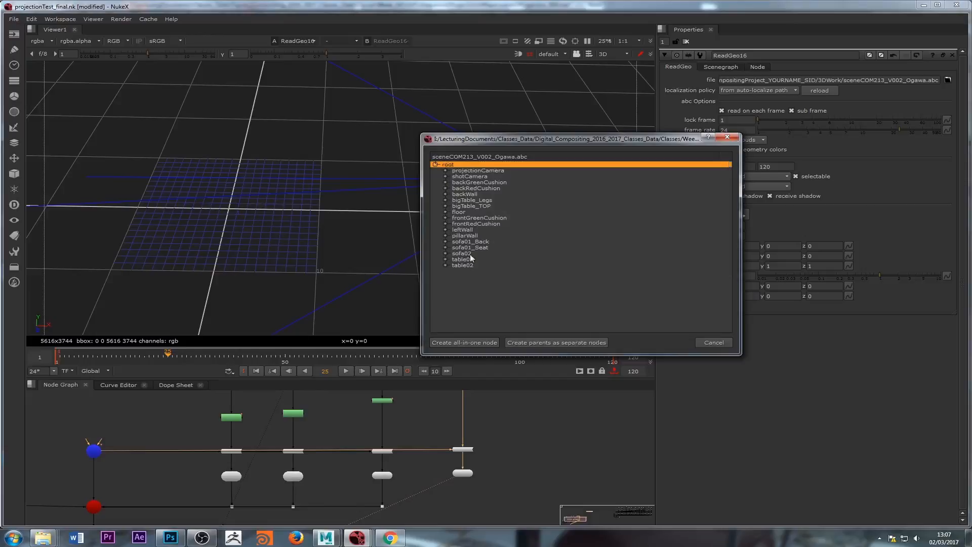
{"action": "left_click", "coordinate": [478, 194]}
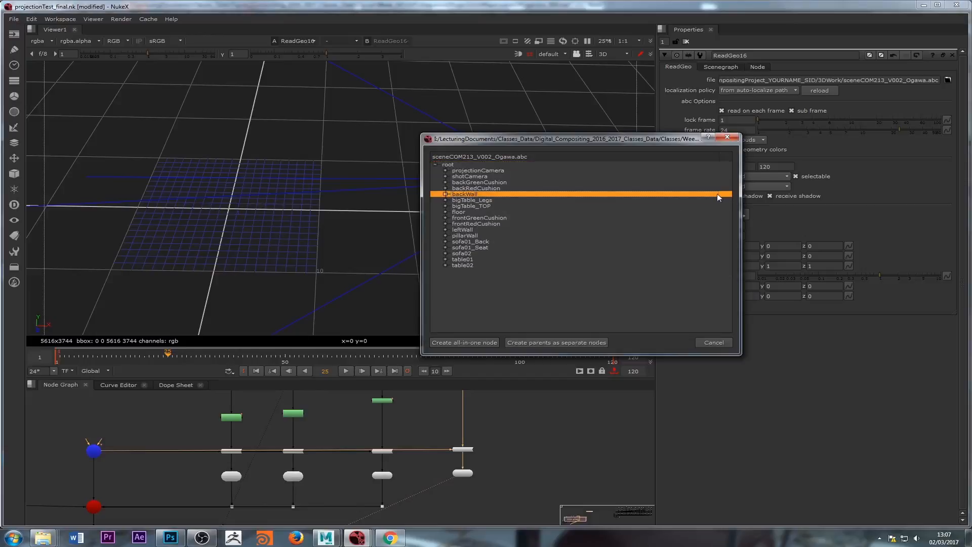
{"action": "left_click", "coordinate": [454, 341]}
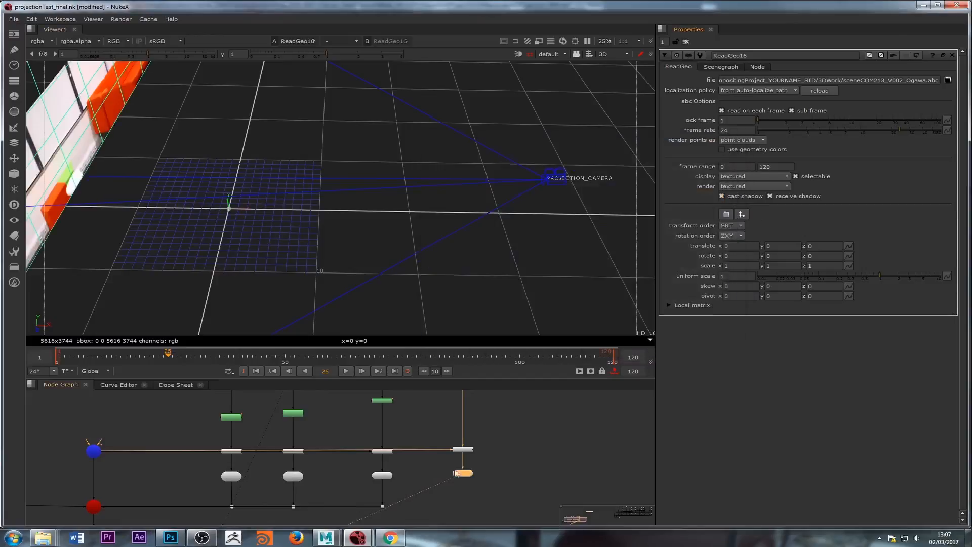
{"action": "left_click_drag", "start_coordinate": [374, 223], "coordinate": [346, 273], "text": "ctrl"}
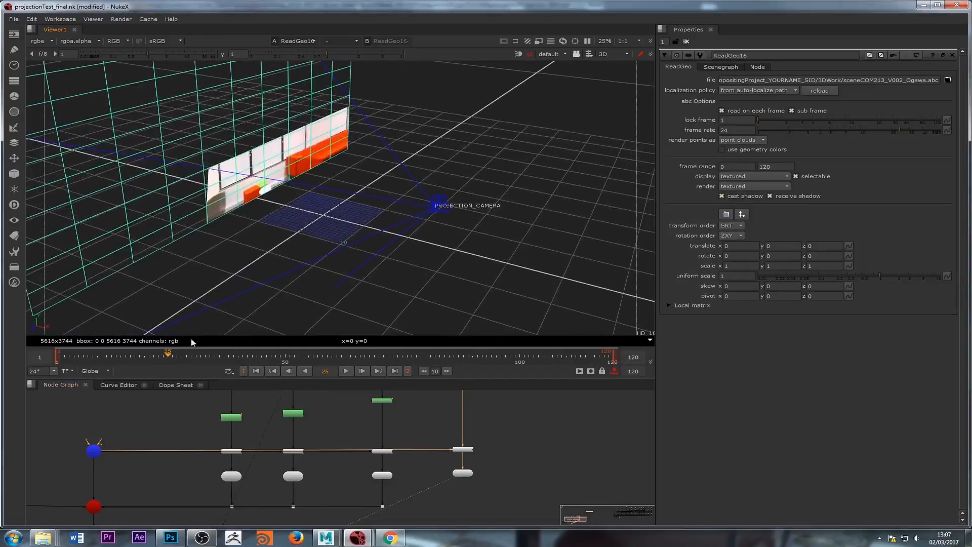
Step: Connect the back wall ReadGeo16 to the red scene node and route the connection through a Dot below the geometry
{"action": "middle_click_drag", "start_coordinate": [370, 474], "coordinate": [408, 404]}
{"action": "middle_click_drag", "start_coordinate": [146, 437], "coordinate": [287, 445]}
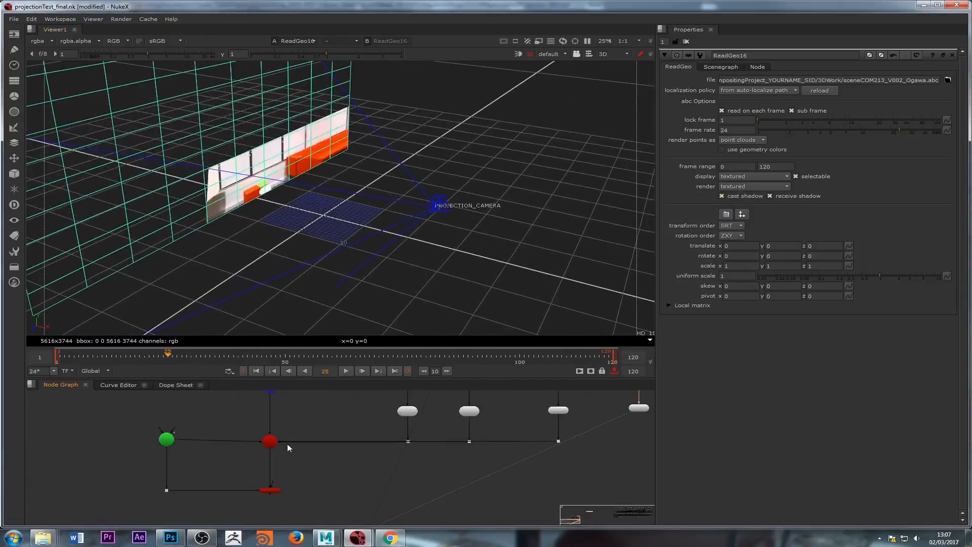
{"action": "left_click_drag", "start_coordinate": [265, 446], "coordinate": [511, 403]}
{"action": "scroll", "coordinate": [266, 459], "scroll_direction": "up", "scroll_amount": 3}
{"action": "middle_click_drag", "start_coordinate": [510, 403], "coordinate": [242, 441]}
{"action": "left_click_drag", "start_coordinate": [241, 440], "coordinate": [536, 430]}
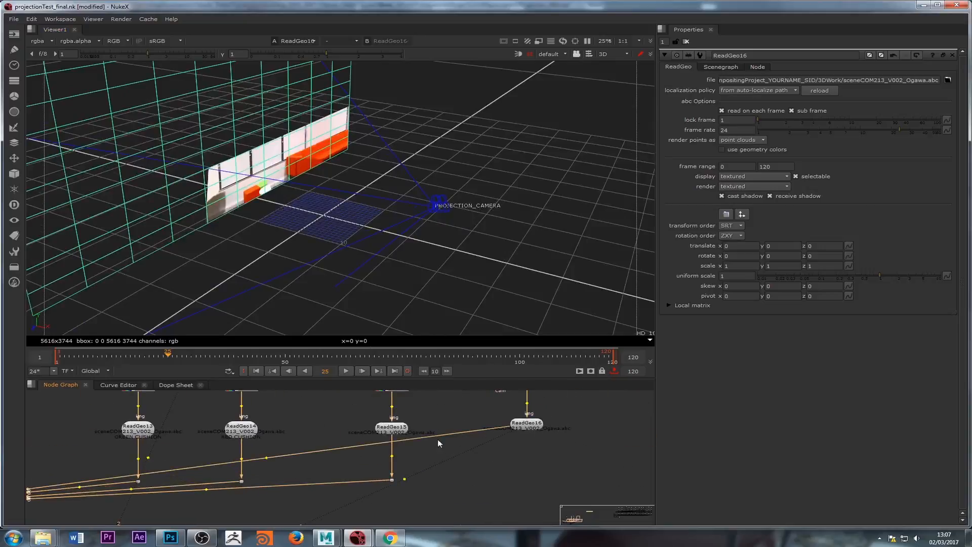
{"action": "left_click_drag", "start_coordinate": [262, 457], "coordinate": [527, 481], "text": "ctrl"}
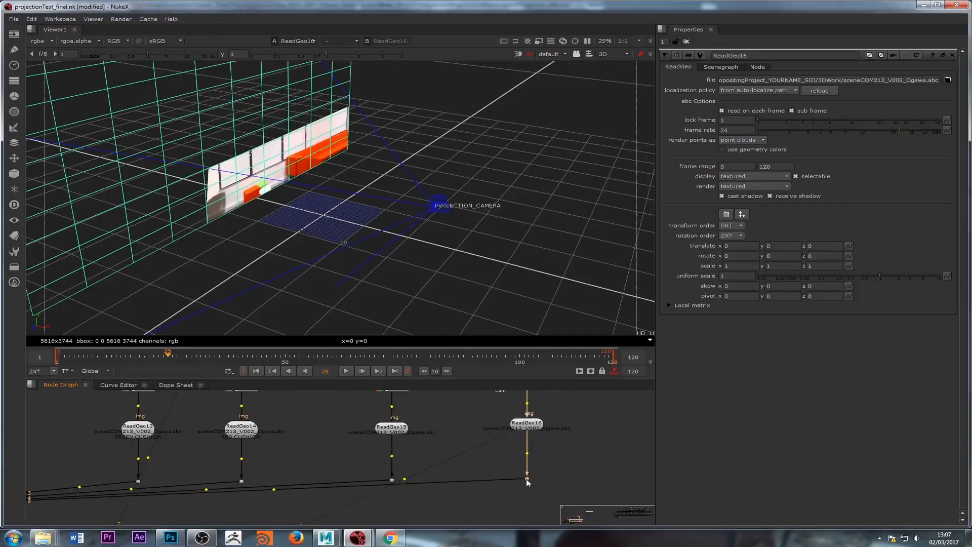
Step: Show ScanlineRender2 in the 2D viewer and examine the rendered edge where the back wall meets the floor
{"action": "scroll", "coordinate": [404, 473], "scroll_direction": "down", "scroll_amount": 2}
{"action": "middle_click_drag", "start_coordinate": [66, 499], "coordinate": [157, 457]}
{"action": "double_click", "coordinate": [150, 489]}
{"action": "key", "text": "1"}
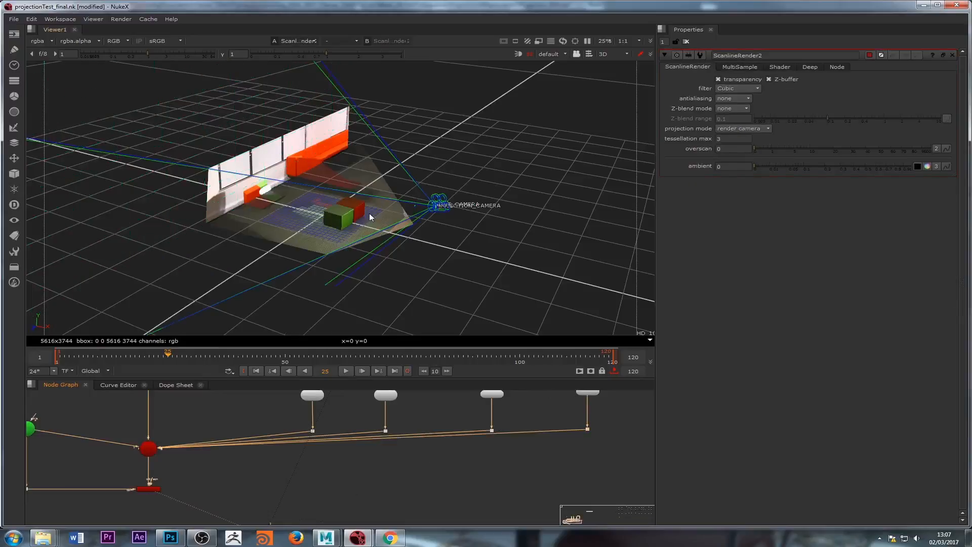
{"action": "key", "text": "Tab"}
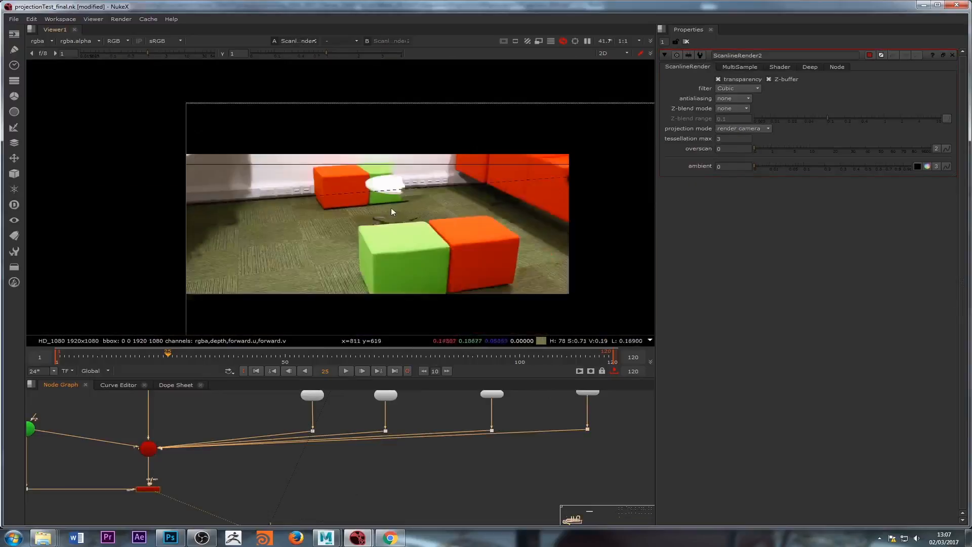
{"action": "scroll", "coordinate": [380, 195], "scroll_direction": "up", "scroll_amount": 3}
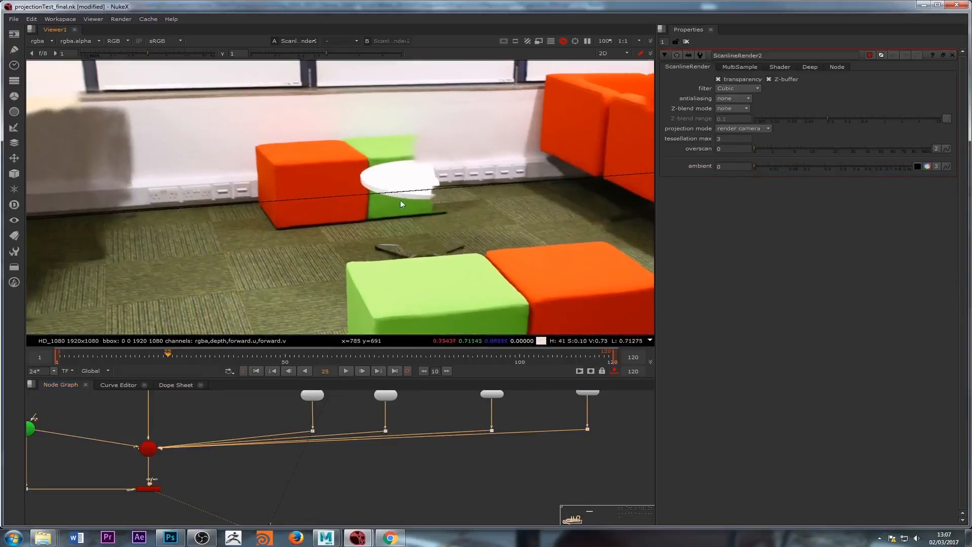
{"action": "scroll", "coordinate": [410, 241], "scroll_direction": "up", "scroll_amount": 3}
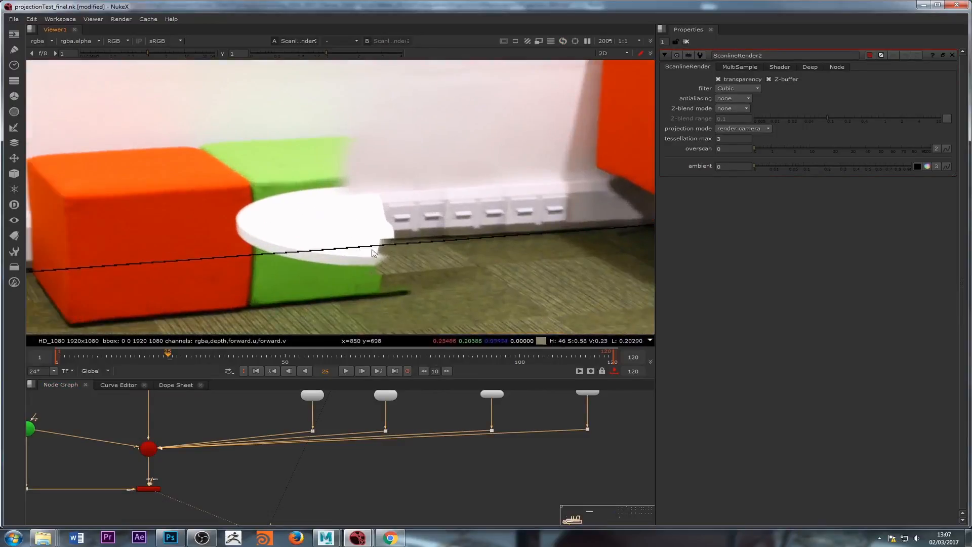
{"action": "scroll", "coordinate": [365, 258], "scroll_direction": "down", "scroll_amount": 3}
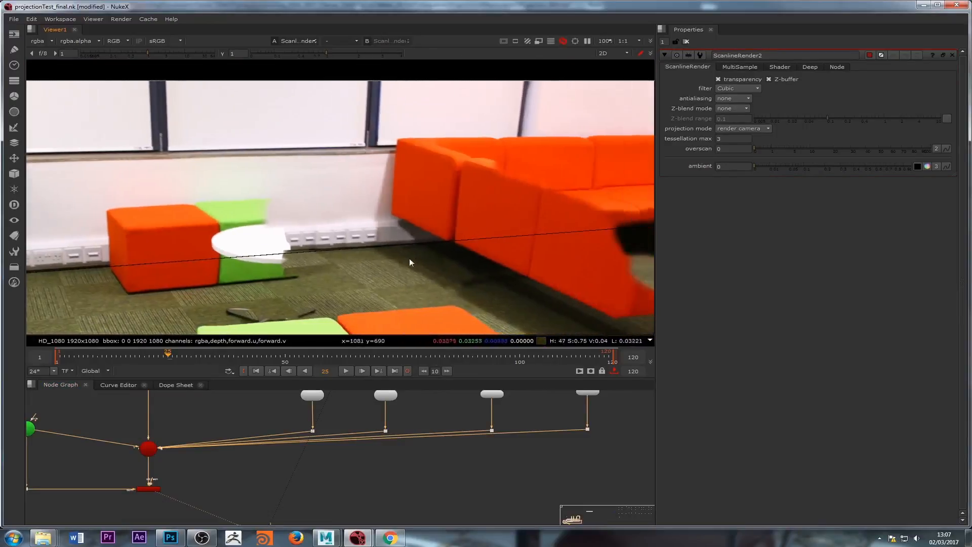
{"action": "scroll", "coordinate": [384, 436], "scroll_direction": "down", "scroll_amount": 2}
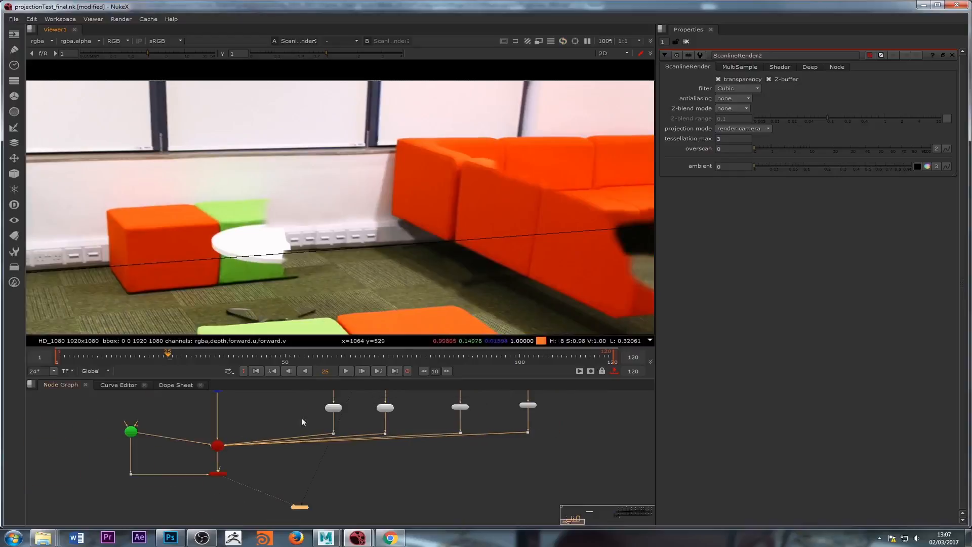
Step: Show Scene2 in the 3D viewer and examine how the back wall and floor geometry meet from several angles
{"action": "double_click", "coordinate": [216, 447]}
{"action": "key", "text": "1"}
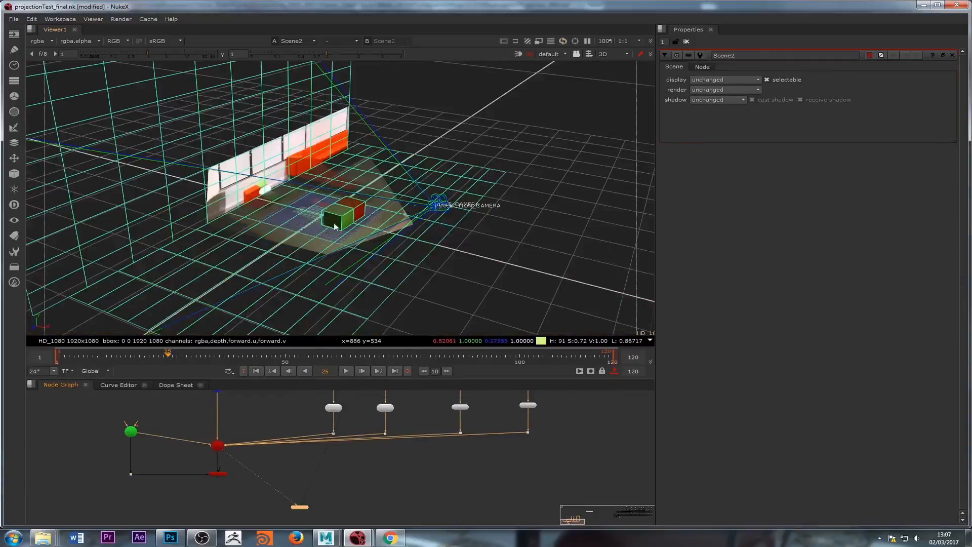
{"action": "left_click_drag", "start_coordinate": [399, 240], "coordinate": [241, 222], "text": "ctrl"}
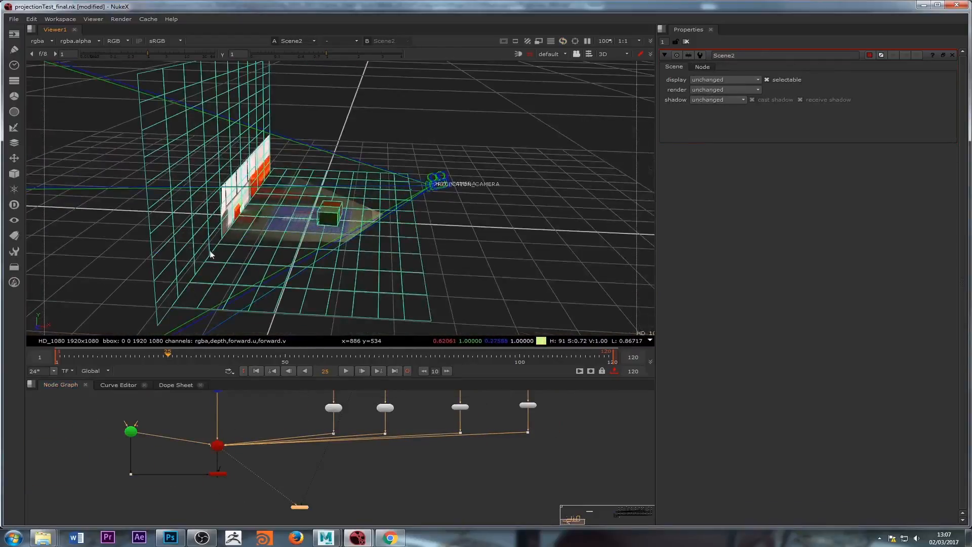
{"action": "left_click_drag", "start_coordinate": [210, 254], "coordinate": [425, 261], "text": "ctrl"}
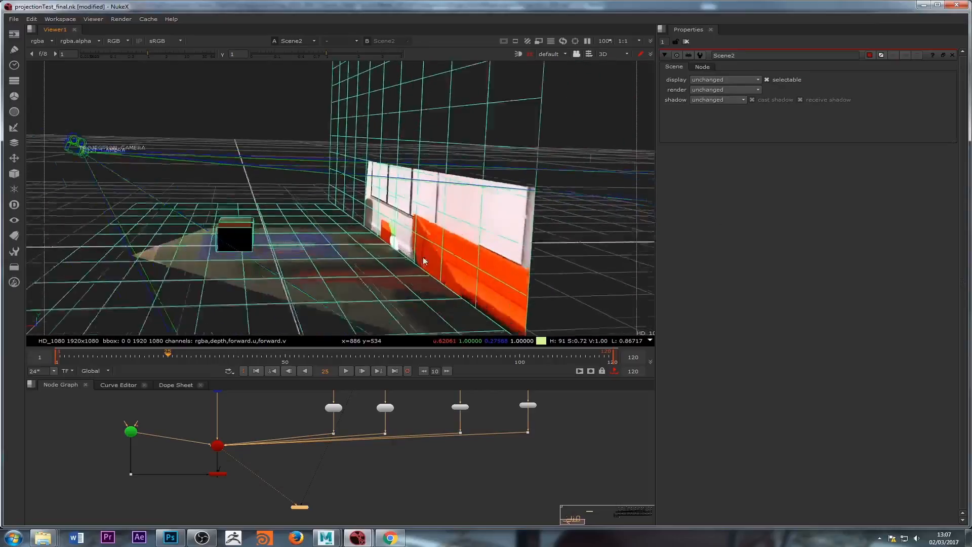
{"action": "middle_click_drag", "start_coordinate": [423, 257], "coordinate": [456, 273], "text": "alt"}
{"action": "left_click_drag", "start_coordinate": [455, 274], "coordinate": [275, 183], "text": "alt"}
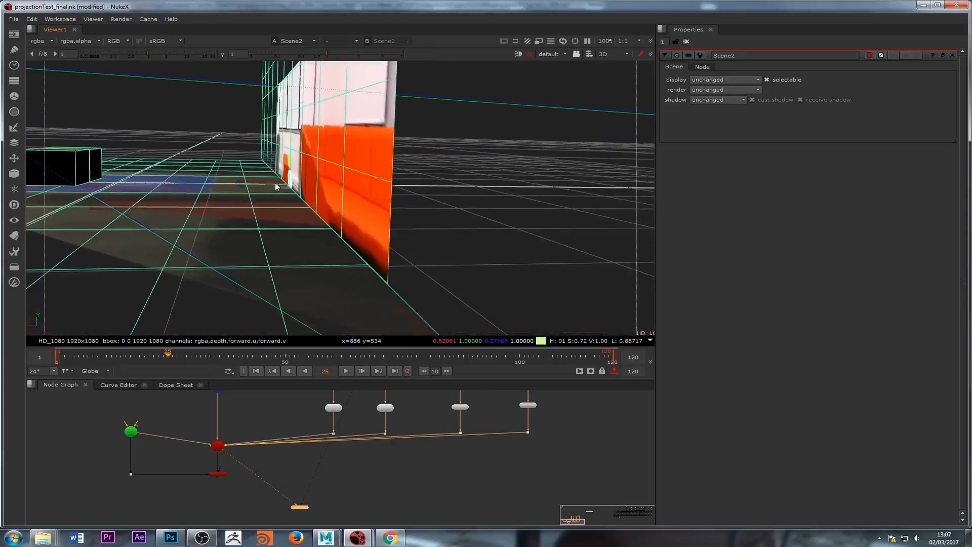
{"action": "left_click_drag", "start_coordinate": [384, 282], "coordinate": [265, 238], "text": "ctrl"}
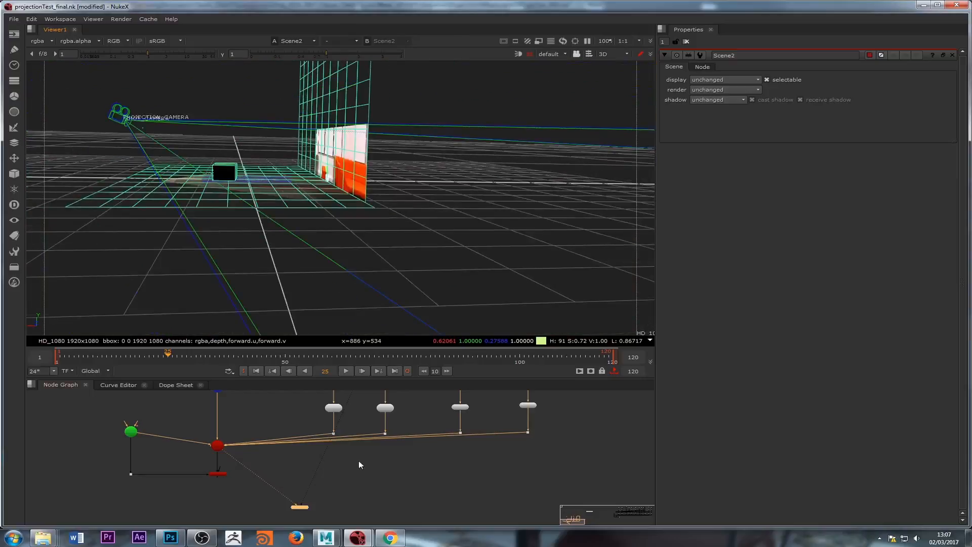
Step: Label the floor geometry node ReadGeo15 as FLOOR
{"action": "scroll", "coordinate": [354, 471], "scroll_direction": "down", "scroll_amount": 3}
{"action": "scroll", "coordinate": [405, 475], "scroll_direction": "up", "scroll_amount": 6}
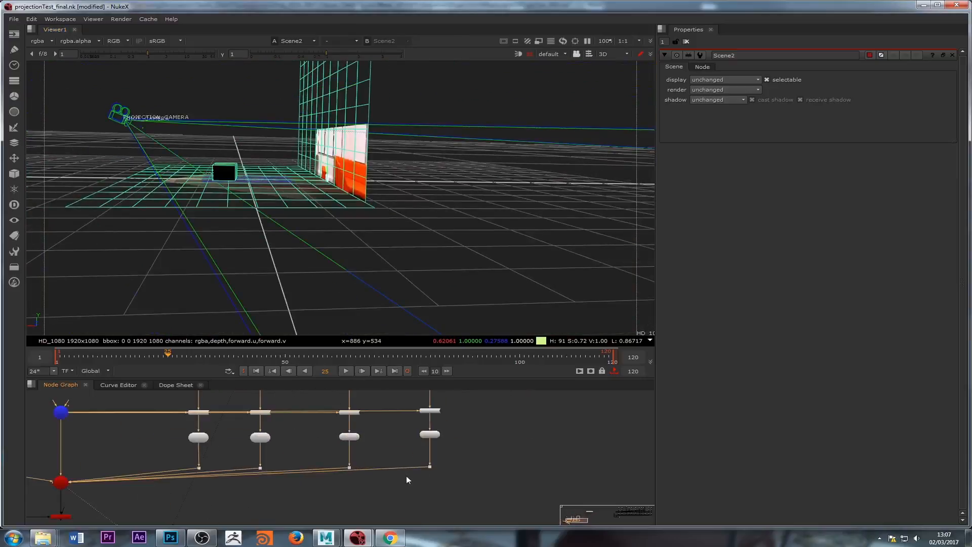
{"action": "scroll", "coordinate": [468, 462], "scroll_direction": "down", "scroll_amount": 2}
{"action": "scroll", "coordinate": [436, 480], "scroll_direction": "up", "scroll_amount": 3}
{"action": "scroll", "coordinate": [438, 474], "scroll_direction": "up", "scroll_amount": 2}
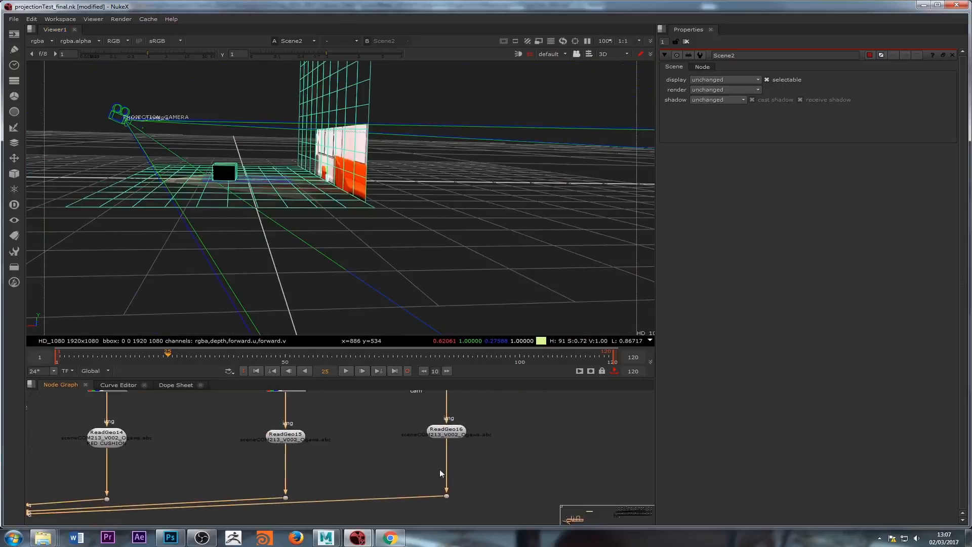
{"action": "left_click", "coordinate": [428, 460]}
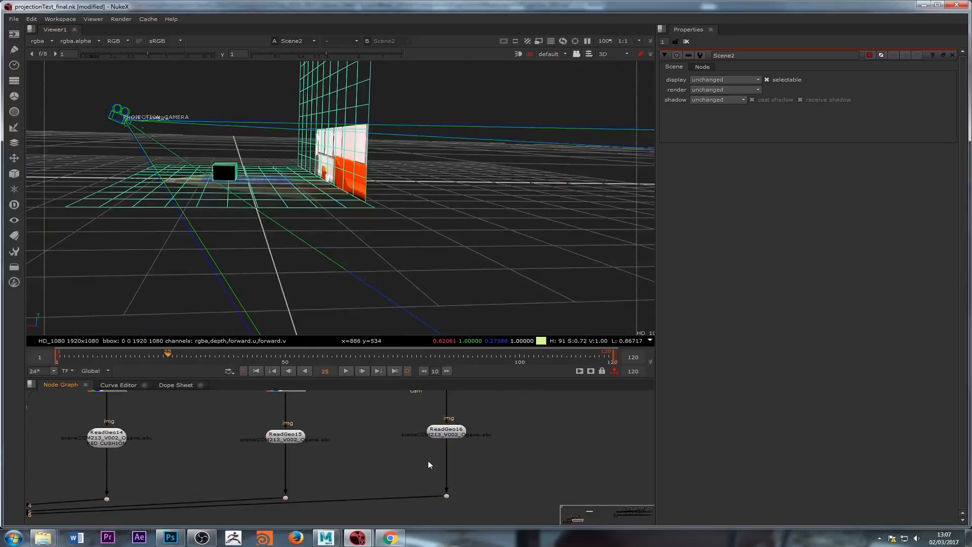
{"action": "left_click", "coordinate": [445, 432]}
{"action": "middle_click_drag", "start_coordinate": [228, 455], "coordinate": [260, 479]}
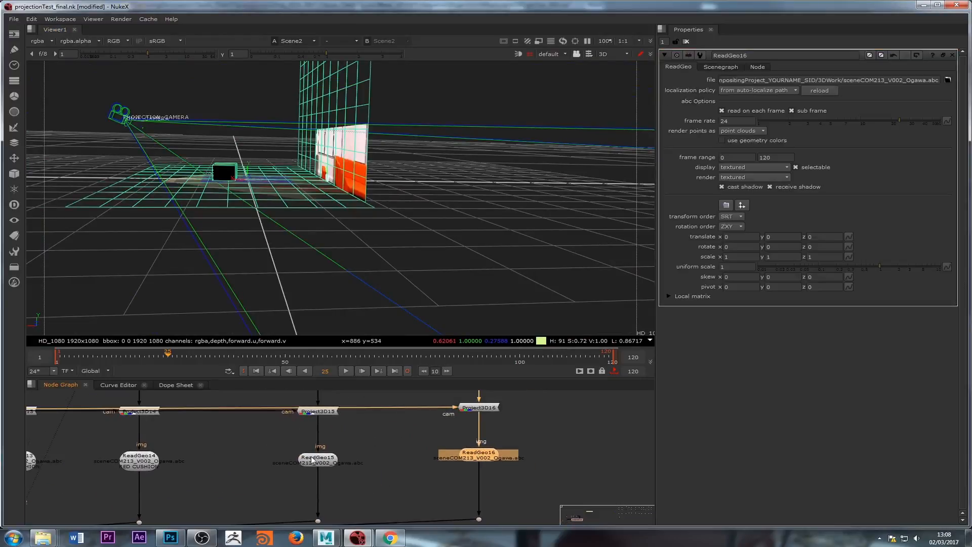
{"action": "left_click", "coordinate": [313, 461]}
{"action": "left_click", "coordinate": [751, 68]}
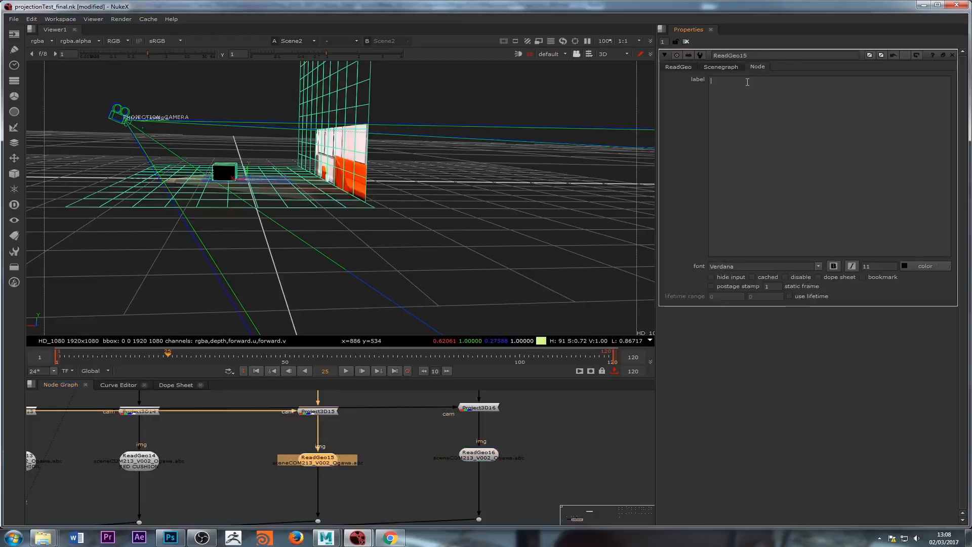
{"action": "left_click", "coordinate": [747, 82]}
{"action": "type", "text": "FLOOR"}
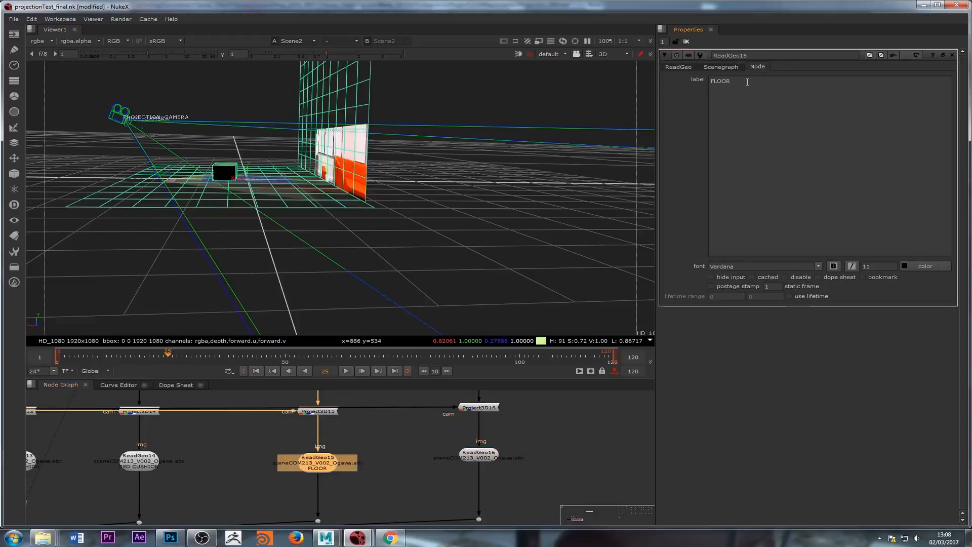
Step: Label the back wall geometry node ReadGeo16 as WALL
{"action": "double_click", "coordinate": [478, 453]}
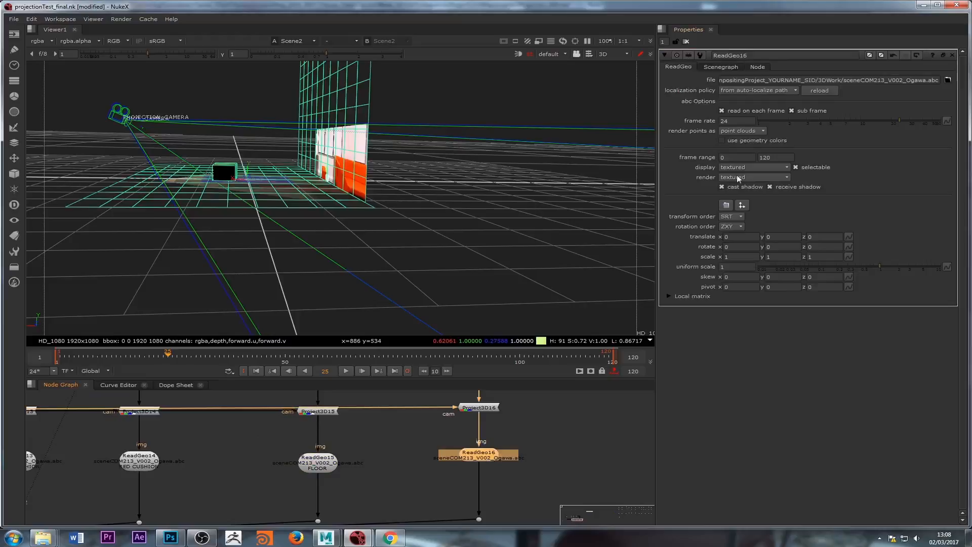
{"action": "left_click", "coordinate": [758, 67]}
{"action": "type", "text": "WALL"}
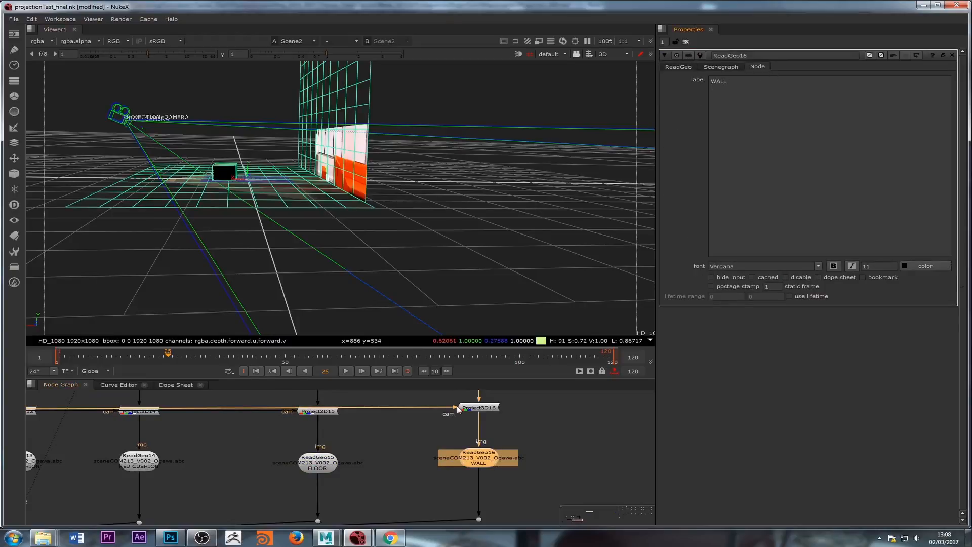
{"action": "left_click", "coordinate": [429, 449]}
Step: Insert a TransformGeo node between the back wall's ReadGeo16 and the Dot below it
{"action": "scroll", "coordinate": [455, 444], "scroll_direction": "down", "scroll_amount": 2}
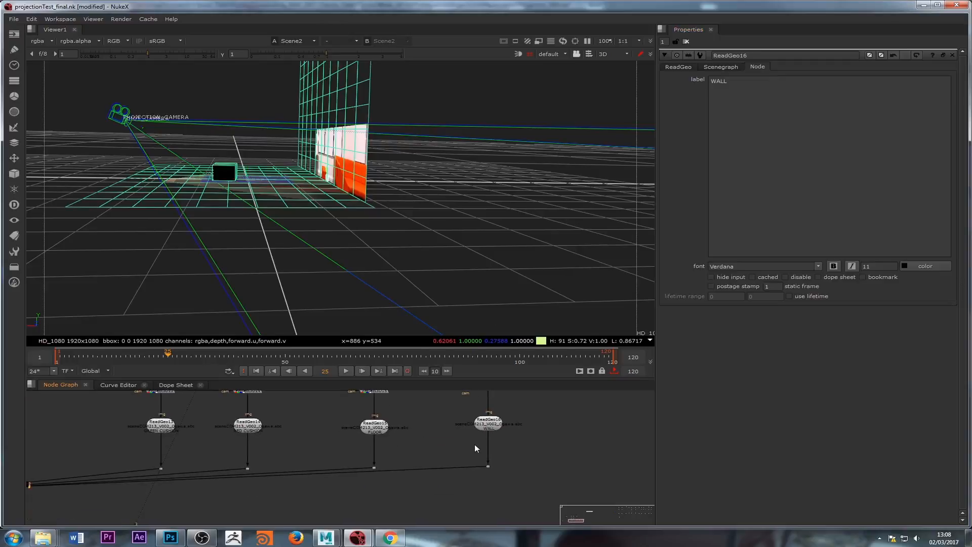
{"action": "key", "text": "Tab"}
{"action": "type", "text": "tra"}
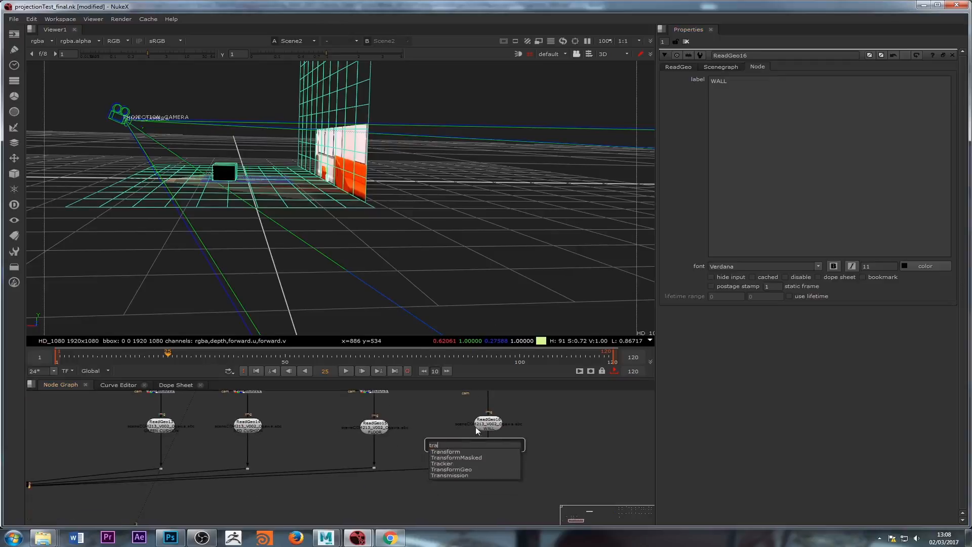
{"action": "left_click", "coordinate": [461, 469]}
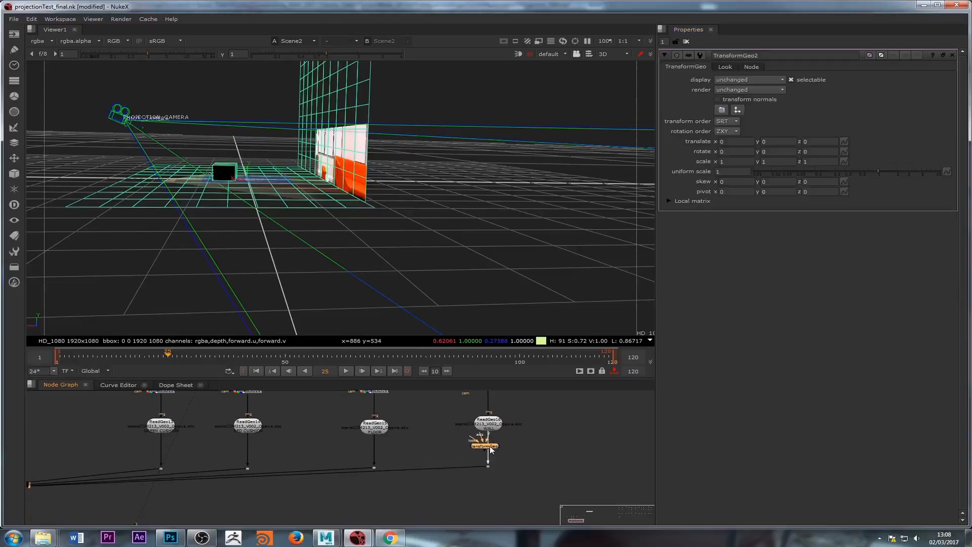
{"action": "left_click_drag", "start_coordinate": [491, 450], "coordinate": [490, 453]}
Step: Show ScanlineRender2 in the viewer and examine the back wall's lower edge up close in 3D
{"action": "scroll", "coordinate": [426, 448], "scroll_direction": "down", "scroll_amount": 2}
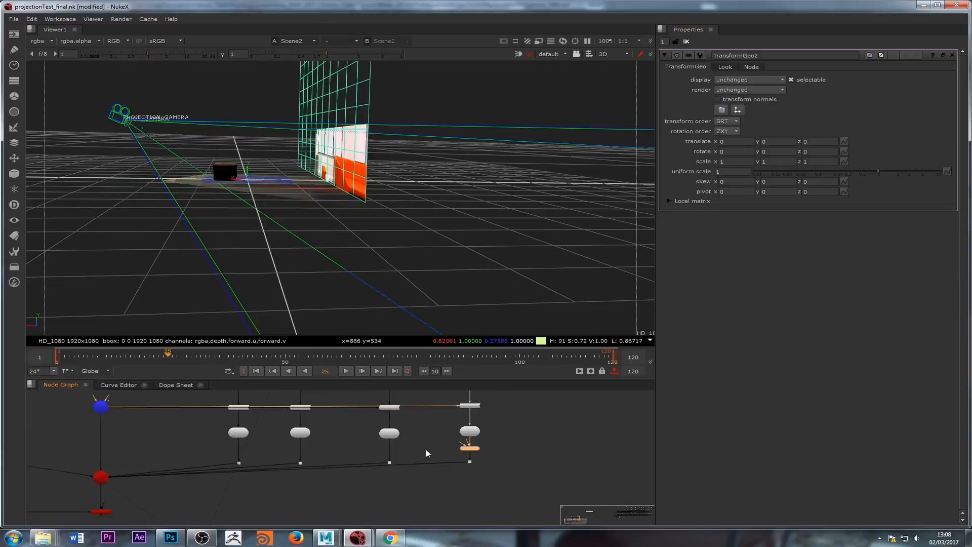
{"action": "middle_click_drag", "start_coordinate": [169, 471], "coordinate": [291, 471]}
{"action": "left_click", "coordinate": [217, 487]}
{"action": "key", "text": "1"}
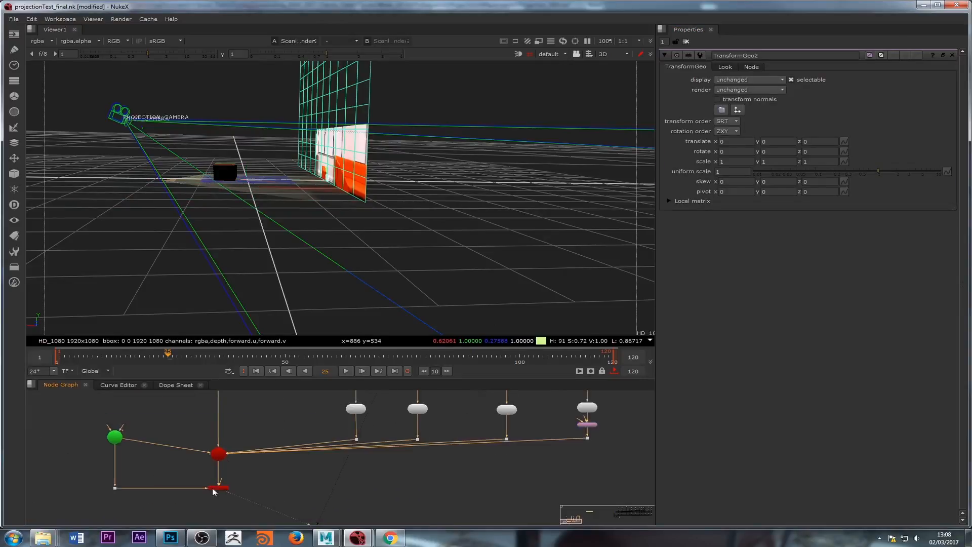
{"action": "double_click", "coordinate": [218, 487]}
{"action": "scroll", "coordinate": [353, 227], "scroll_direction": "up", "scroll_amount": 6}
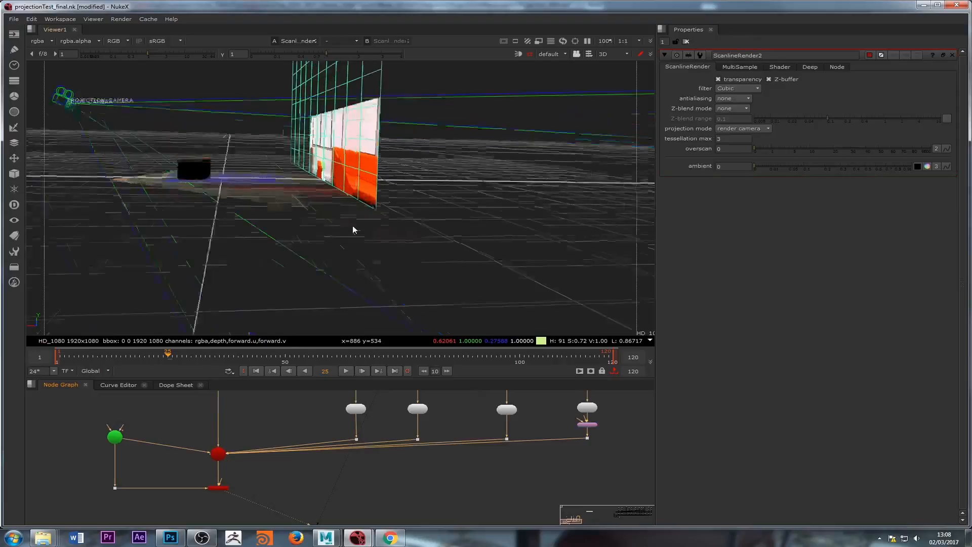
{"action": "left_click_drag", "start_coordinate": [369, 214], "coordinate": [367, 253], "text": "ctrl"}
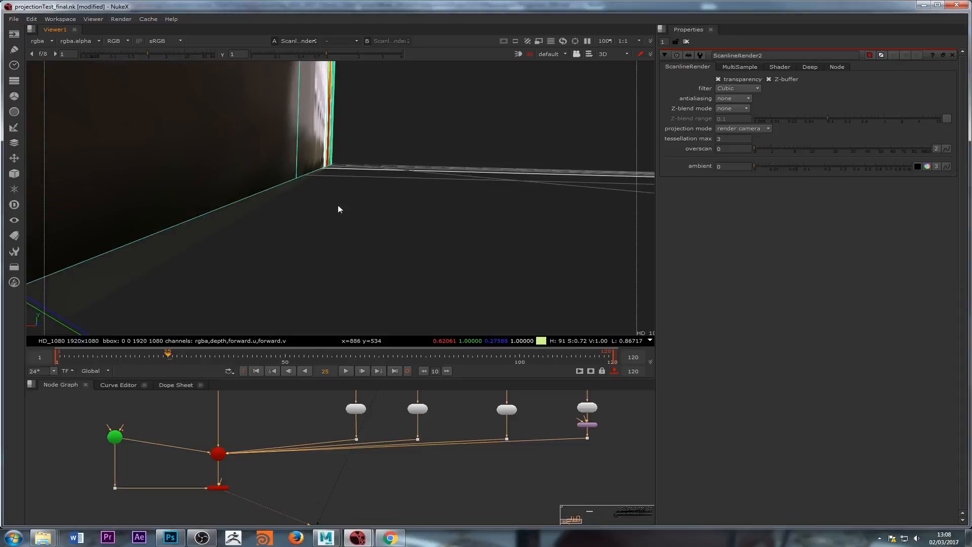
Step: Try lowering the back wall with a translate Y of -0.03 on TransformGeo2, checking the join with the floor
{"action": "double_click", "coordinate": [584, 425]}
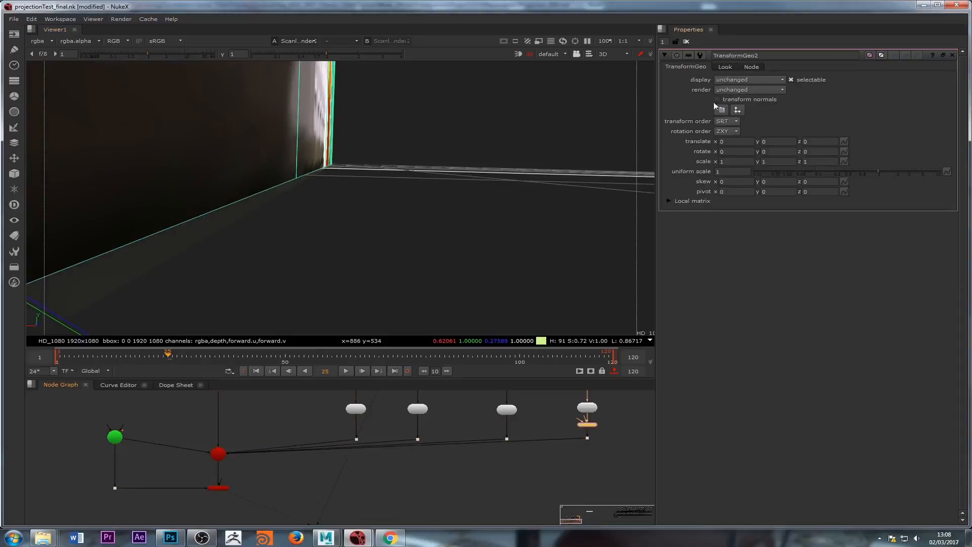
{"action": "left_click", "coordinate": [772, 141]}
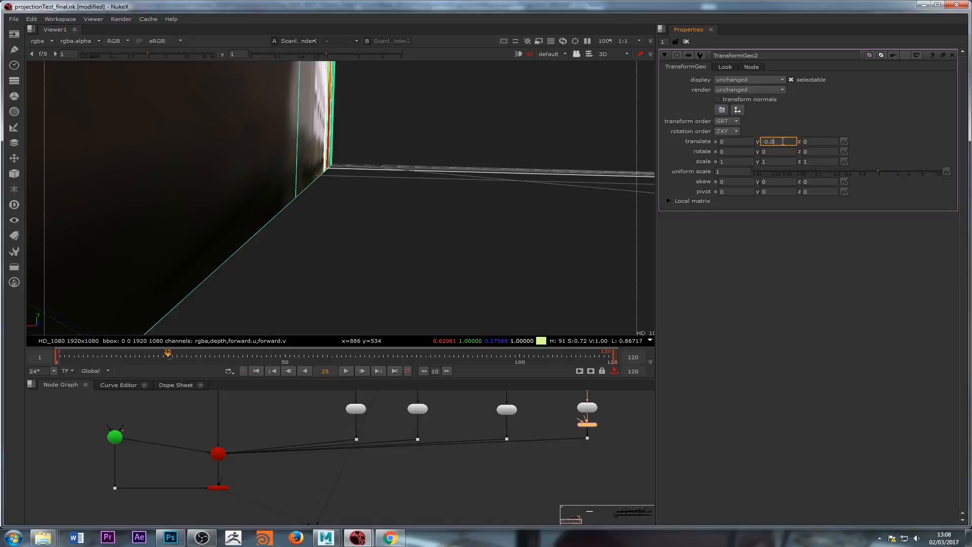
{"action": "type", "text": "3"}
{"action": "key", "text": "Return"}
{"action": "mouse_move", "coordinate": [387, 233]}
{"action": "right_mouse_down", "text": "alt"}
{"action": "mouse_move", "coordinate": [399, 226]}
{"action": "mouse_move", "coordinate": [382, 214]}
{"action": "mouse_move", "coordinate": [396, 217]}
{"action": "right_mouse_up", "text": "alt"}
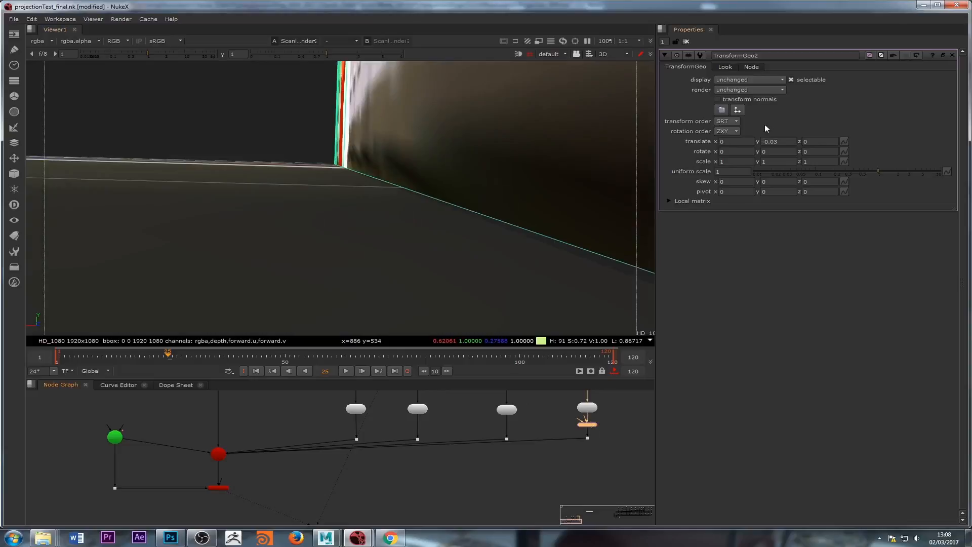
Step: Try translate Y values of -0.07 and -0.05 on TransformGeo2 for the back wall
{"action": "left_click", "coordinate": [780, 142]}
{"action": "type", "text": "7"}
{"action": "key", "text": "Return"}
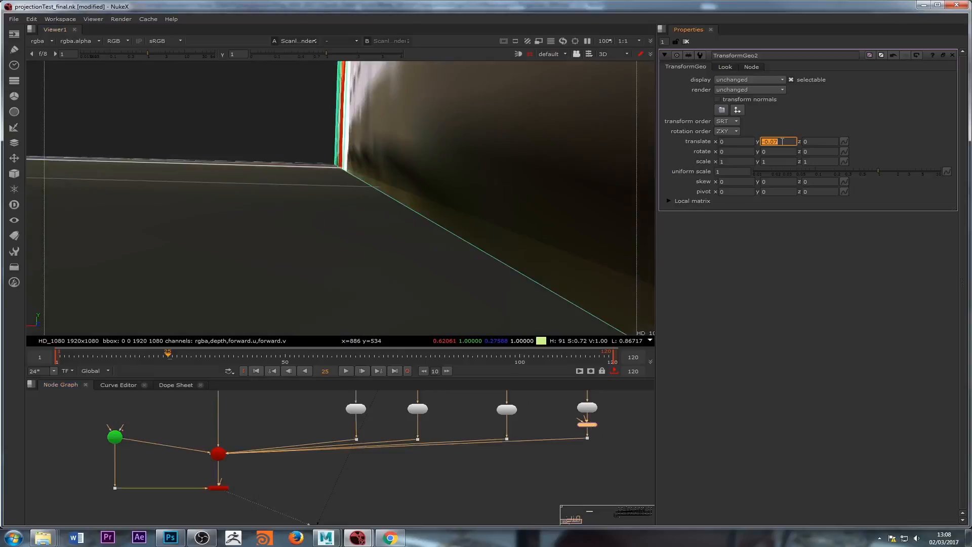
{"action": "left_click", "coordinate": [782, 141]}
{"action": "key", "text": "Return"}
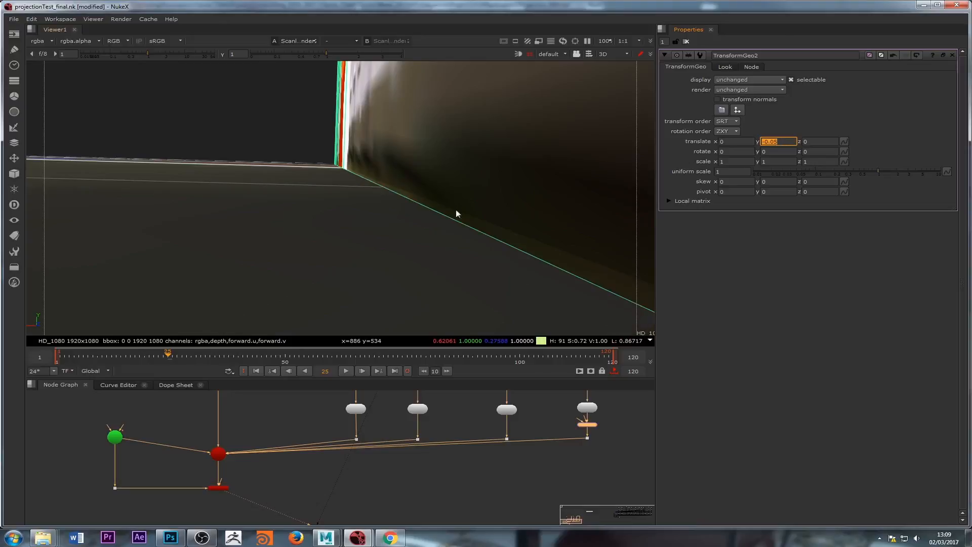
Step: View the lowered back wall from another angle in 3D, and examine ScanlineRender2's image in 2D where wall and floor meet
{"action": "left_click_drag", "start_coordinate": [506, 218], "coordinate": [286, 212], "text": "ctrl"}
{"action": "scroll", "coordinate": [415, 200], "scroll_direction": "down", "scroll_amount": 2}
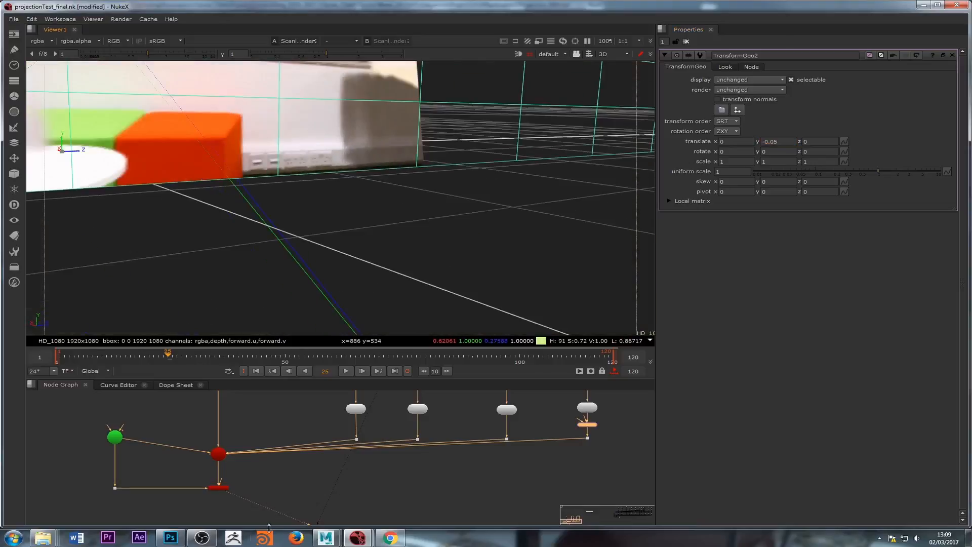
{"action": "double_click", "coordinate": [220, 489]}
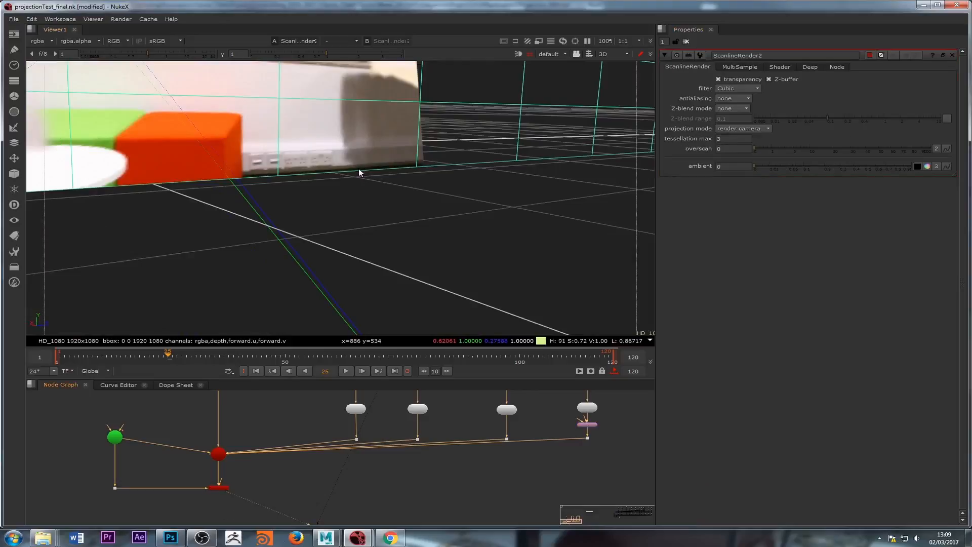
{"action": "key", "text": "Tab"}
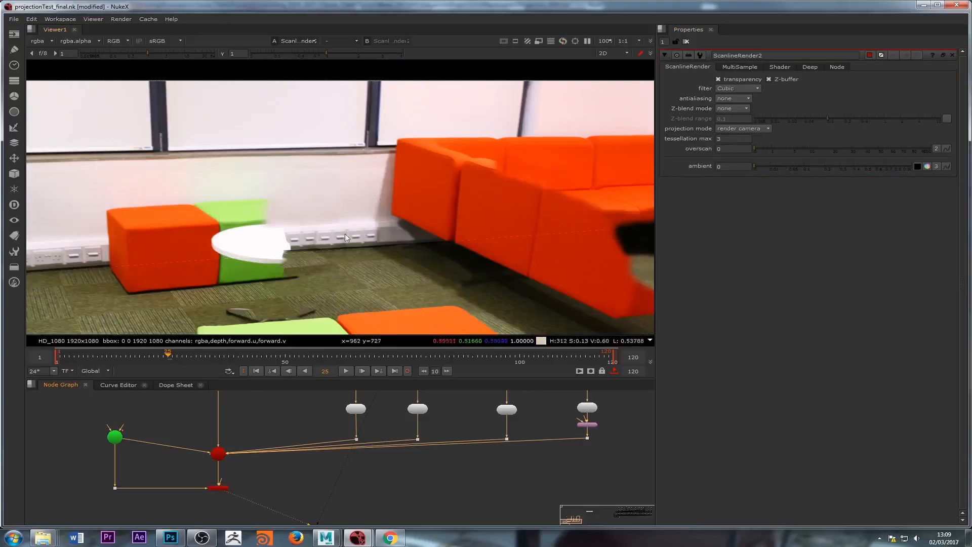
Step: Set the translate Y of the back wall's TransformGeo2 to -0.04
{"action": "middle_click_drag", "start_coordinate": [443, 402], "coordinate": [372, 402]}
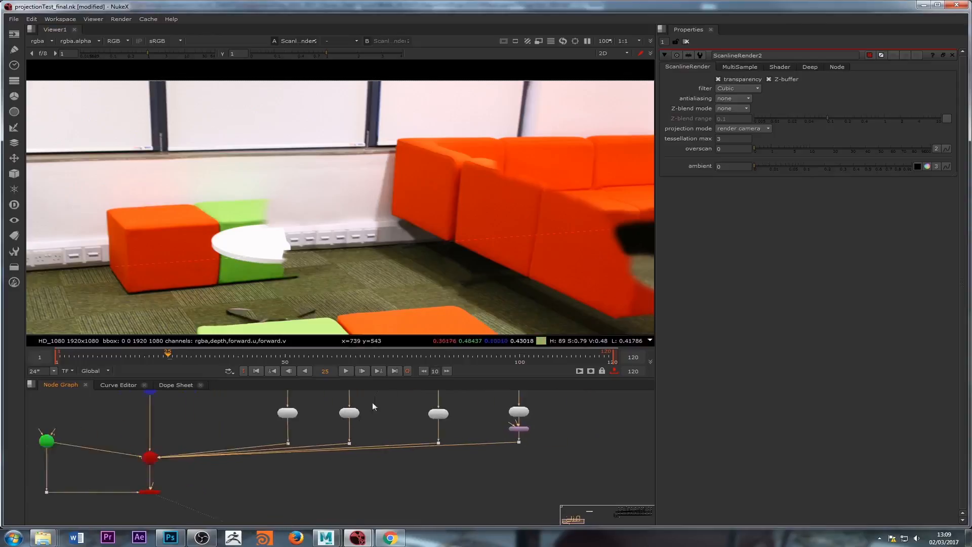
{"action": "scroll", "coordinate": [598, 445], "scroll_direction": "up", "scroll_amount": 2}
{"action": "double_click", "coordinate": [451, 412]}
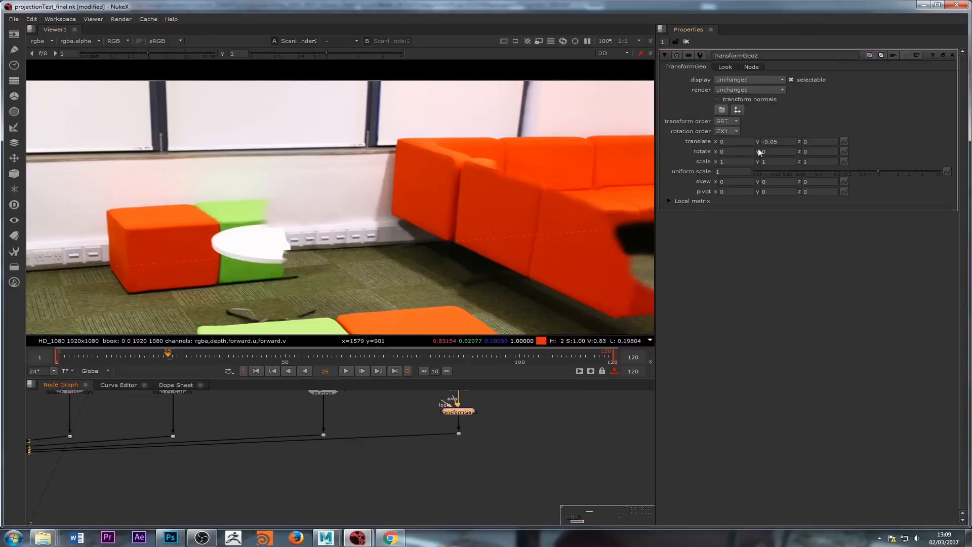
{"action": "left_click", "coordinate": [787, 140]}
{"action": "key", "text": "Return"}
{"action": "left_click", "coordinate": [783, 144]}
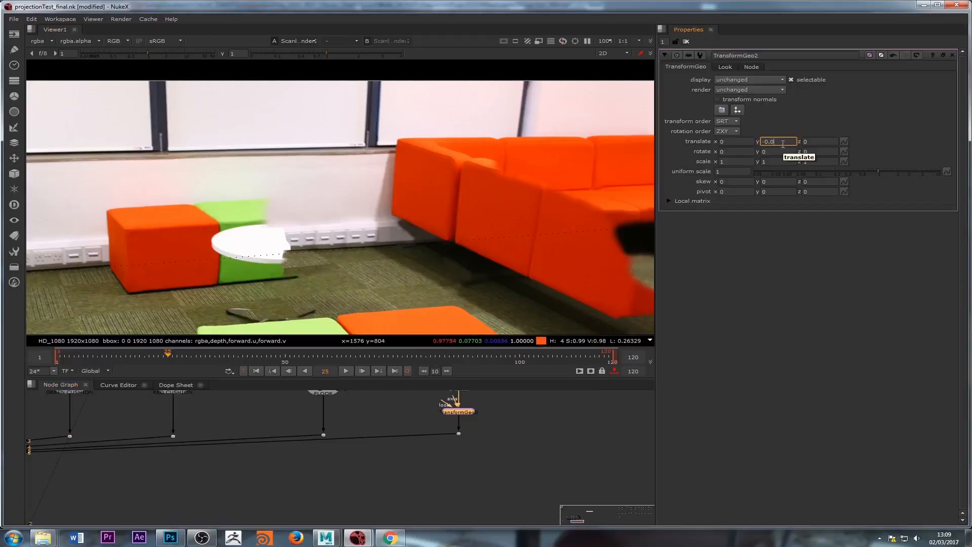
{"action": "type", "text": "4"}
{"action": "key", "text": "Return"}
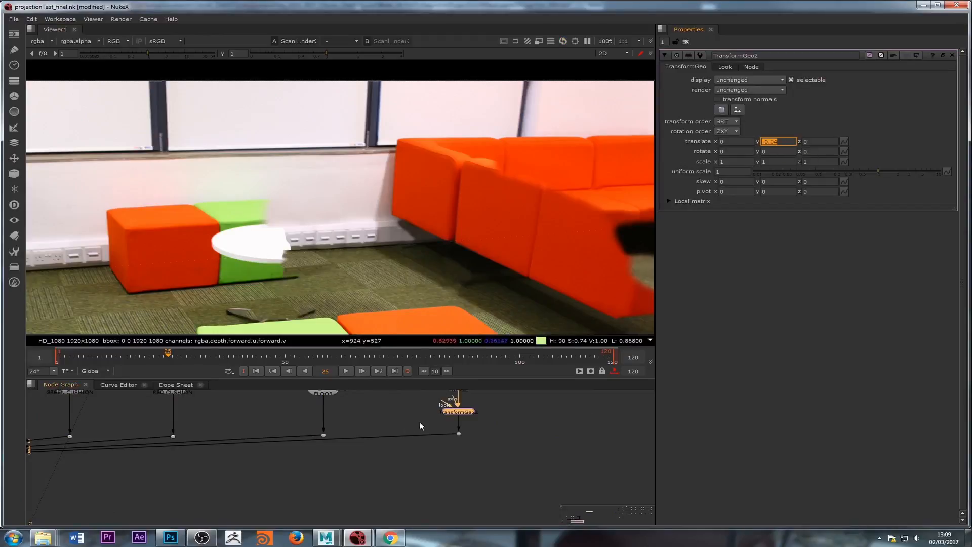
Step: Set the back wall's Project3D16 node to project on front only
{"action": "middle_click_drag", "start_coordinate": [419, 426], "coordinate": [420, 478]}
{"action": "double_click", "coordinate": [461, 430]}
{"action": "left_click", "coordinate": [459, 392]}
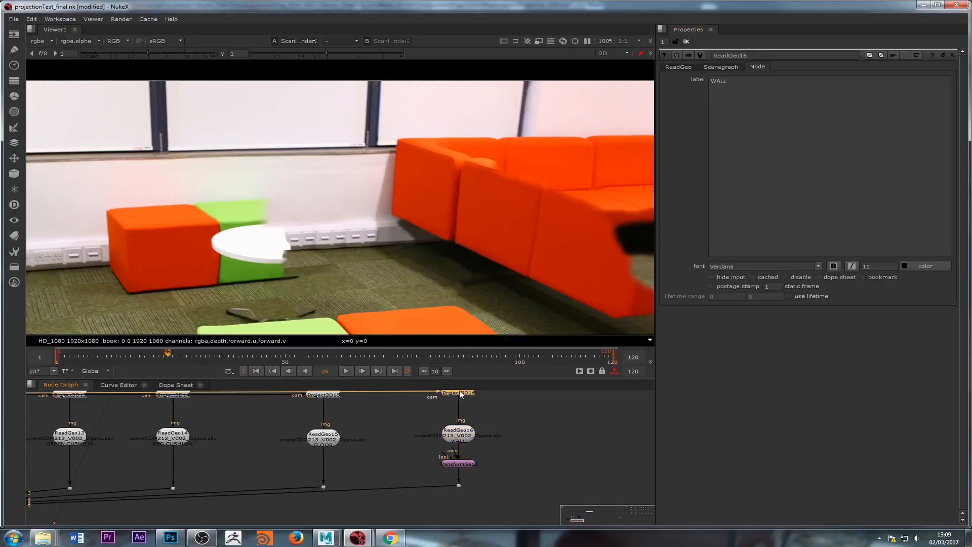
{"action": "double_click", "coordinate": [461, 394]}
{"action": "left_click", "coordinate": [731, 90]}
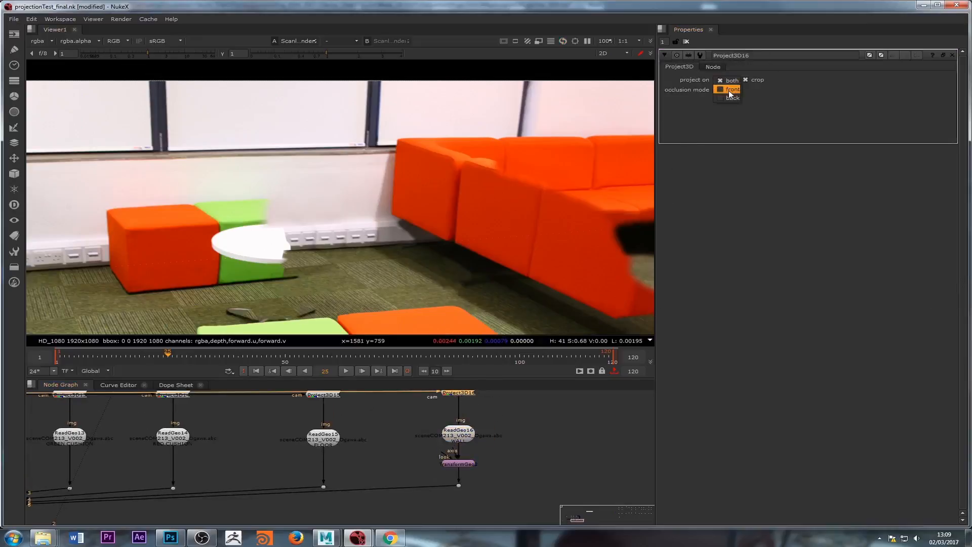
{"action": "left_click", "coordinate": [731, 92]}
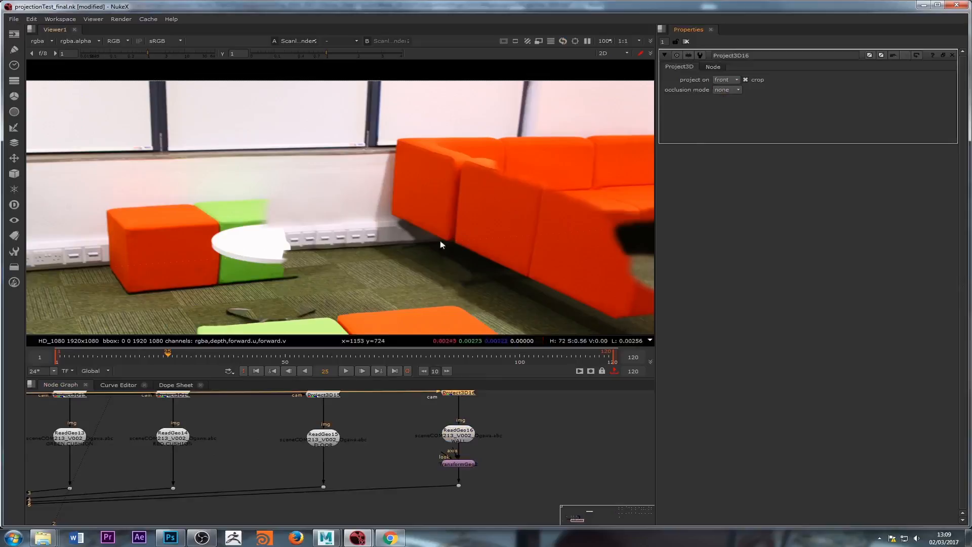
Step: Try Project3D16 without crop and with self occlusion, restoring crop and setting the occlusion mode back to none
{"action": "scroll", "coordinate": [429, 274], "scroll_direction": "down", "scroll_amount": 1}
{"action": "scroll", "coordinate": [428, 269], "scroll_direction": "up", "scroll_amount": 4}
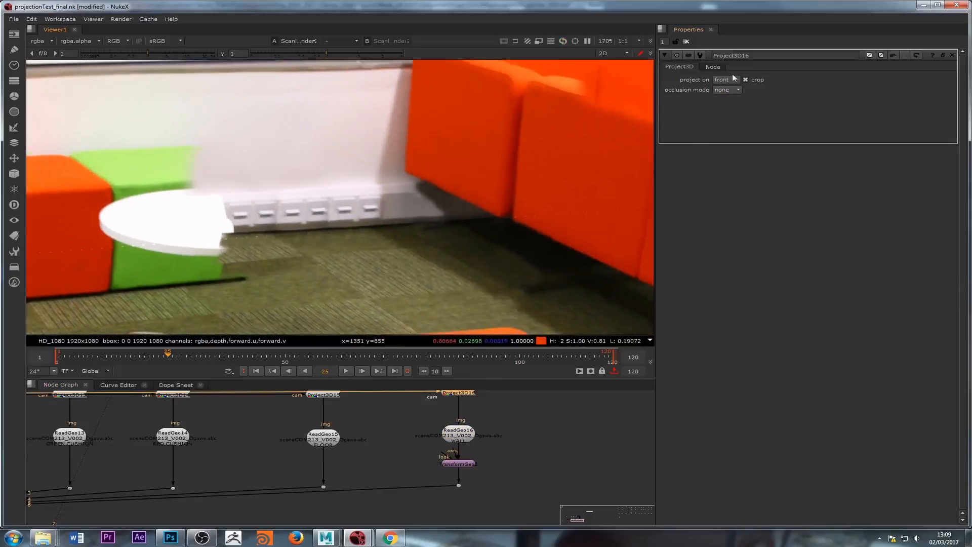
{"action": "left_click", "coordinate": [746, 80]}
{"action": "left_click", "coordinate": [746, 80]}
{"action": "left_click", "coordinate": [732, 91]}
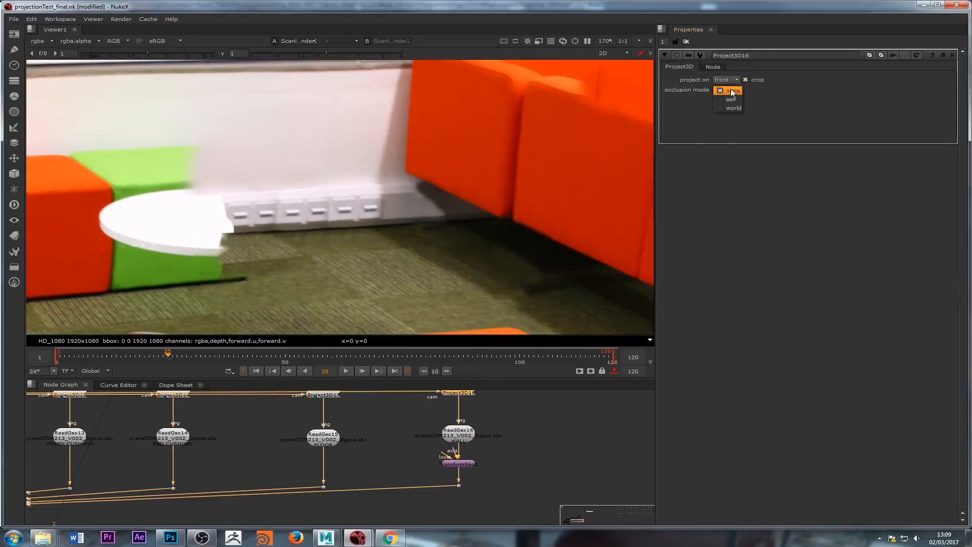
{"action": "left_click", "coordinate": [731, 102]}
{"action": "left_click", "coordinate": [731, 90]}
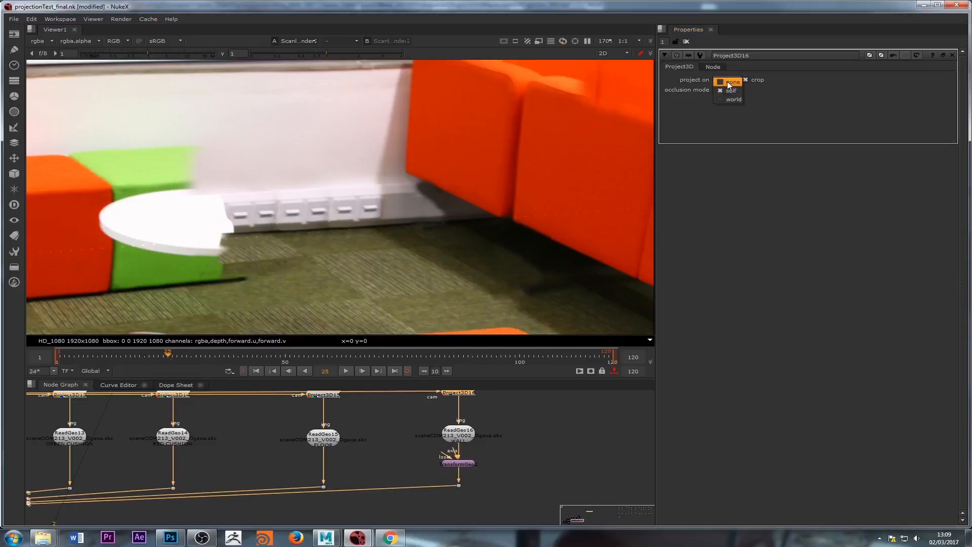
{"action": "left_click", "coordinate": [738, 82]}
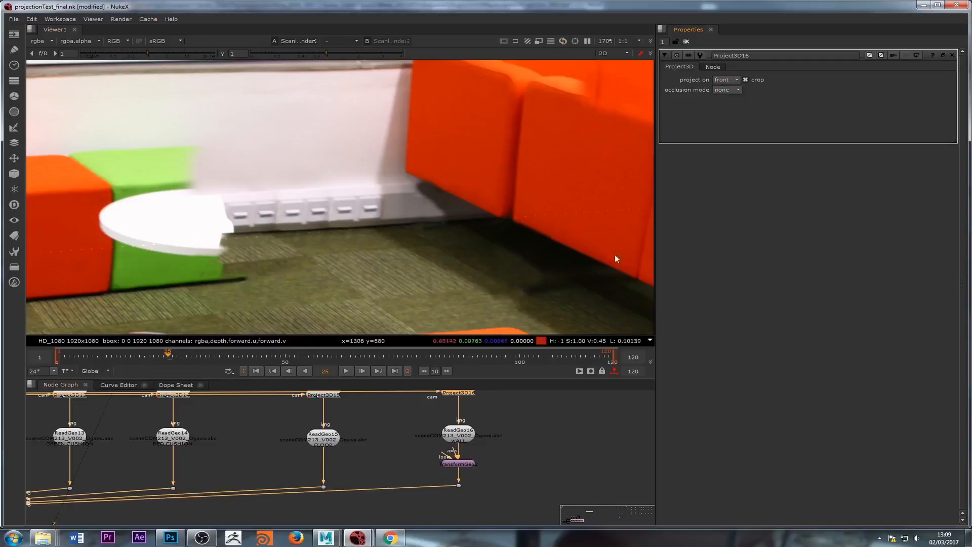
Step: Try a translate Y of -0.02 on the back wall's TransformGeo2, and set it back to -0.04
{"action": "double_click", "coordinate": [462, 463]}
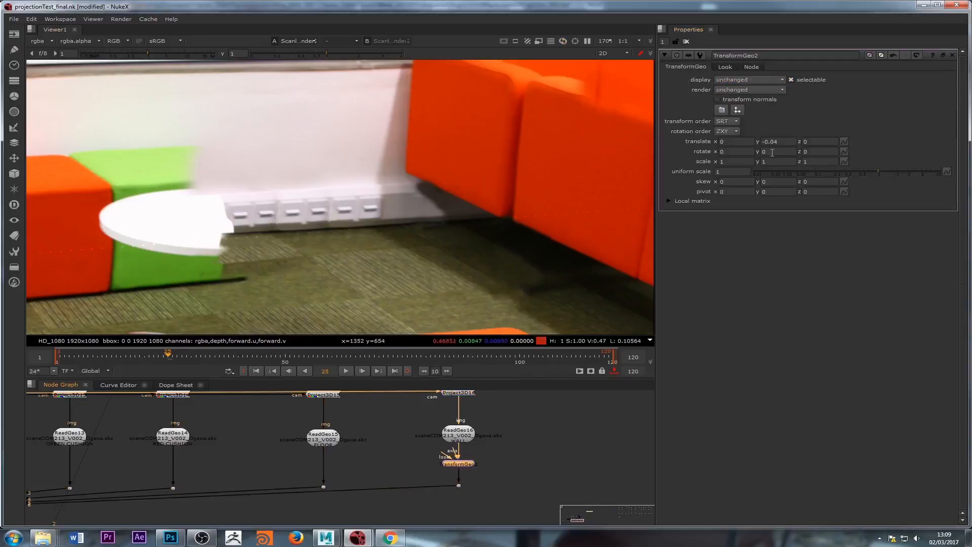
{"action": "left_click", "coordinate": [780, 141]}
{"action": "key", "text": "Return"}
{"action": "left_click", "coordinate": [780, 141]}
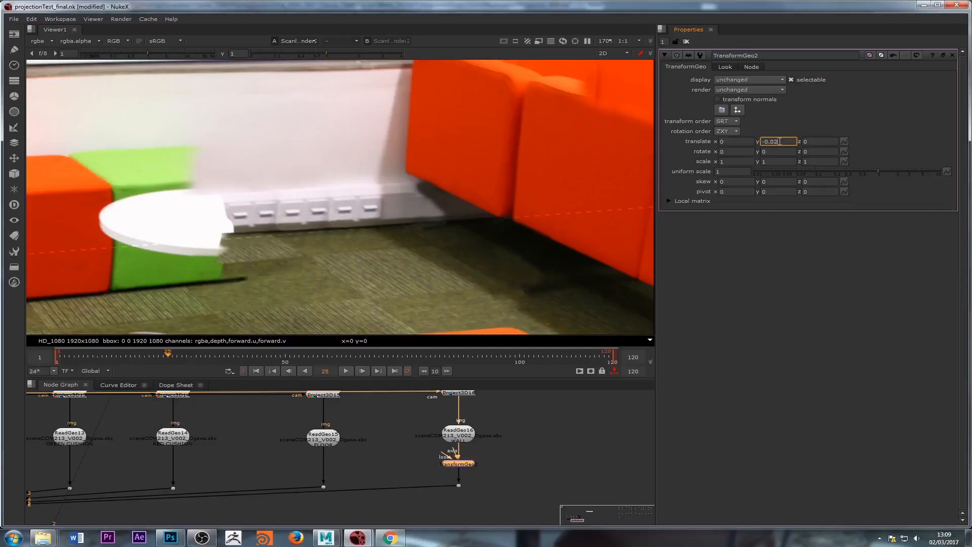
{"action": "key", "text": "Return"}
{"action": "left_click", "coordinate": [788, 141]}
Step: Check the transform settings of the TransformGeo1 node under the BACKWALL geometry in the other node tree
{"action": "scroll", "coordinate": [544, 481], "scroll_direction": "down", "scroll_amount": 6}
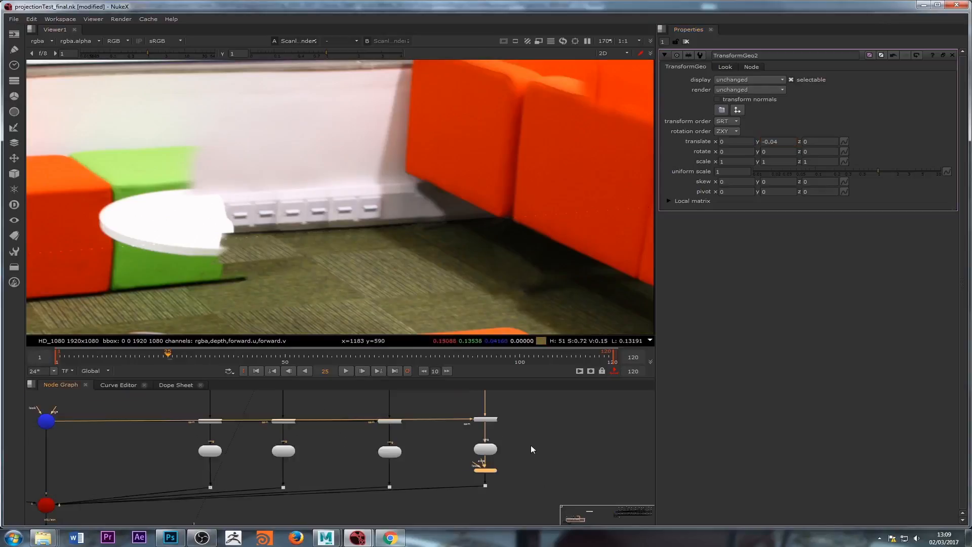
{"action": "middle_click_drag", "start_coordinate": [562, 448], "coordinate": [112, 458]}
{"action": "scroll", "coordinate": [398, 483], "scroll_direction": "down", "scroll_amount": 3}
{"action": "middle_click_drag", "start_coordinate": [471, 487], "coordinate": [319, 485]}
{"action": "scroll", "coordinate": [424, 464], "scroll_direction": "up", "scroll_amount": 10}
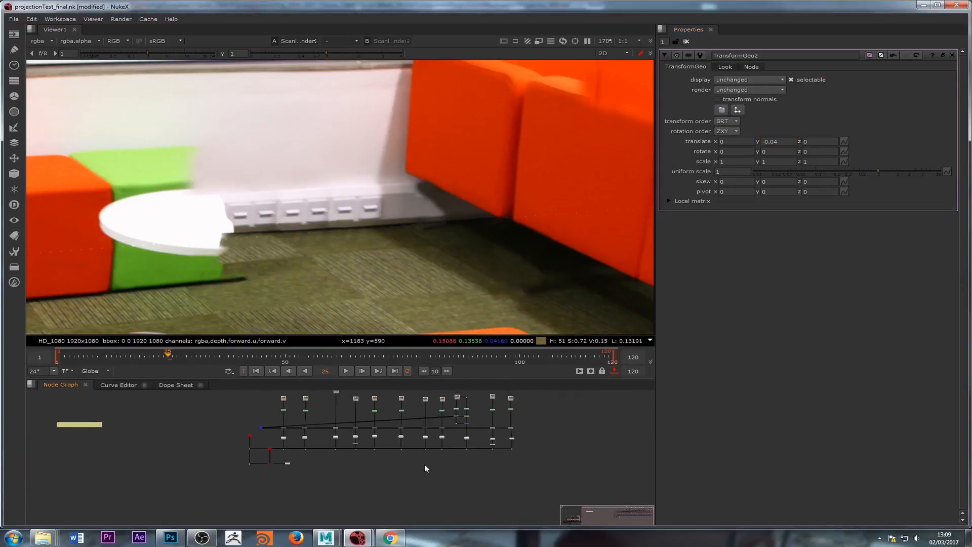
{"action": "left_click", "coordinate": [453, 469]}
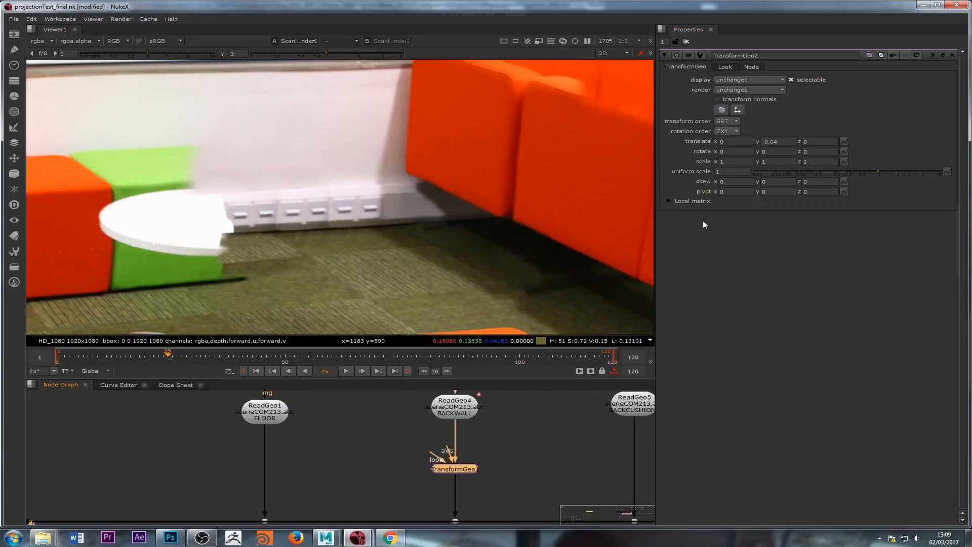
{"action": "double_click", "coordinate": [443, 467]}
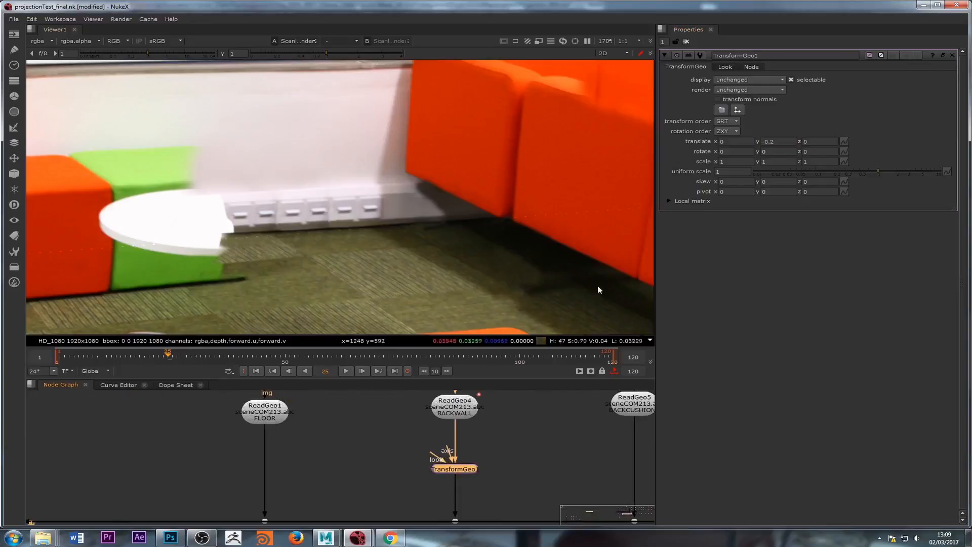
{"action": "scroll", "coordinate": [473, 446], "scroll_direction": "down", "scroll_amount": 3}
{"action": "scroll", "coordinate": [468, 440], "scroll_direction": "up", "scroll_amount": 3}
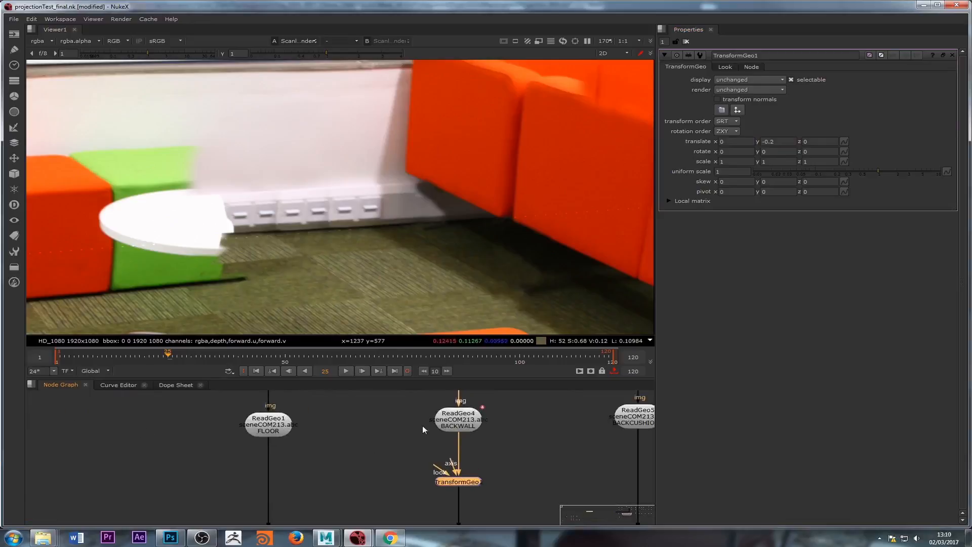
Step: Check the projection settings of the BACKWALL branch's Project3D4 node
{"action": "middle_click_drag", "start_coordinate": [423, 425], "coordinate": [422, 474]}
{"action": "left_click", "coordinate": [453, 478]}
{"action": "scroll", "coordinate": [417, 446], "scroll_direction": "down", "scroll_amount": 2}
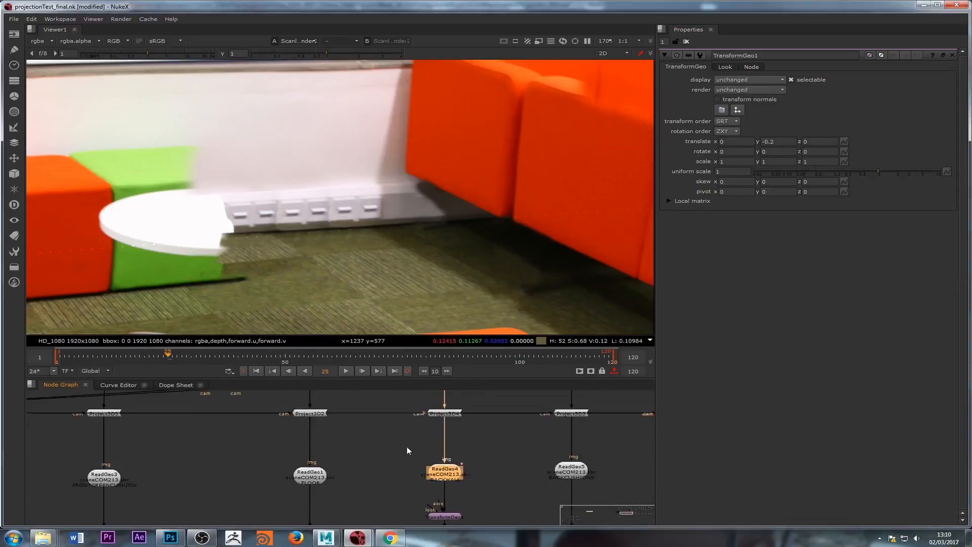
{"action": "middle_click_drag", "start_coordinate": [408, 430], "coordinate": [582, 400]}
{"action": "double_click", "coordinate": [441, 463]}
Step: Return to the working node tree and check the settings of ScanlineRender2
{"action": "scroll", "coordinate": [405, 473], "scroll_direction": "down", "scroll_amount": 2}
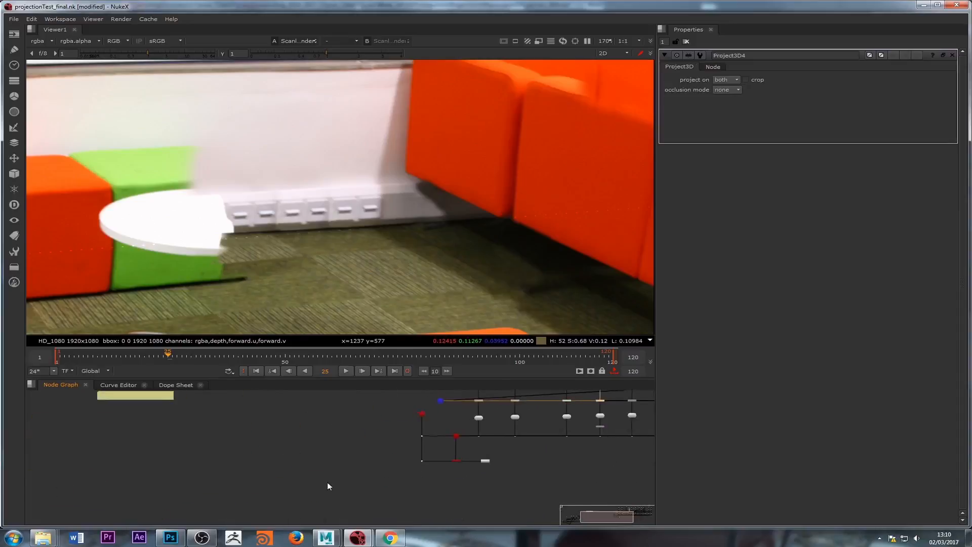
{"action": "middle_click_drag", "start_coordinate": [328, 485], "coordinate": [534, 463]}
{"action": "scroll", "coordinate": [263, 456], "scroll_direction": "up", "scroll_amount": 5}
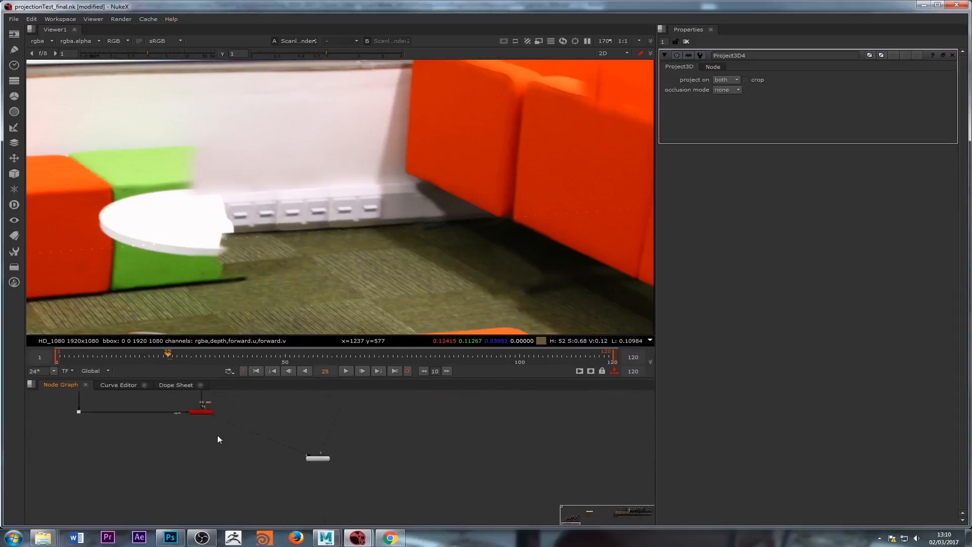
{"action": "double_click", "coordinate": [203, 410]}
{"action": "scroll", "coordinate": [287, 416], "scroll_direction": "up", "scroll_amount": 5}
{"action": "scroll", "coordinate": [329, 458], "scroll_direction": "up", "scroll_amount": 3}
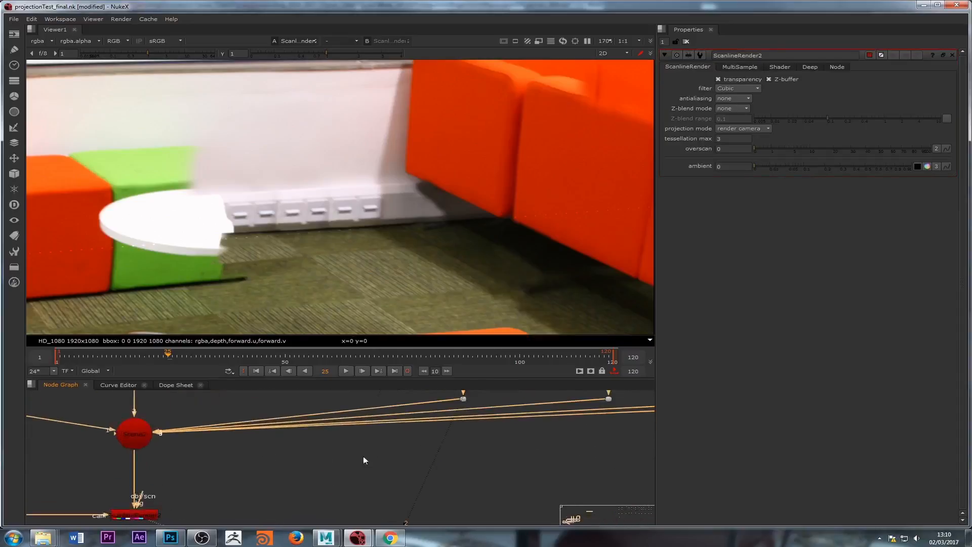
Step: Set the translate Y of the WALL branch's TransformGeo2 to -0.2
{"action": "middle_click_drag", "start_coordinate": [534, 410], "coordinate": [277, 503]}
{"action": "middle_click_drag", "start_coordinate": [555, 469], "coordinate": [222, 445]}
{"action": "double_click", "coordinate": [426, 433]}
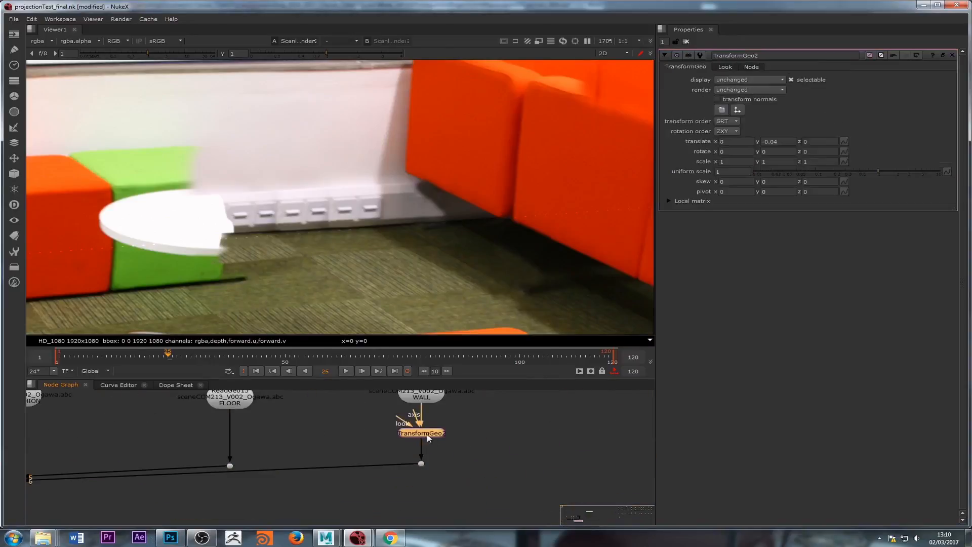
{"action": "left_click", "coordinate": [779, 151]}
{"action": "left_click", "coordinate": [784, 141]}
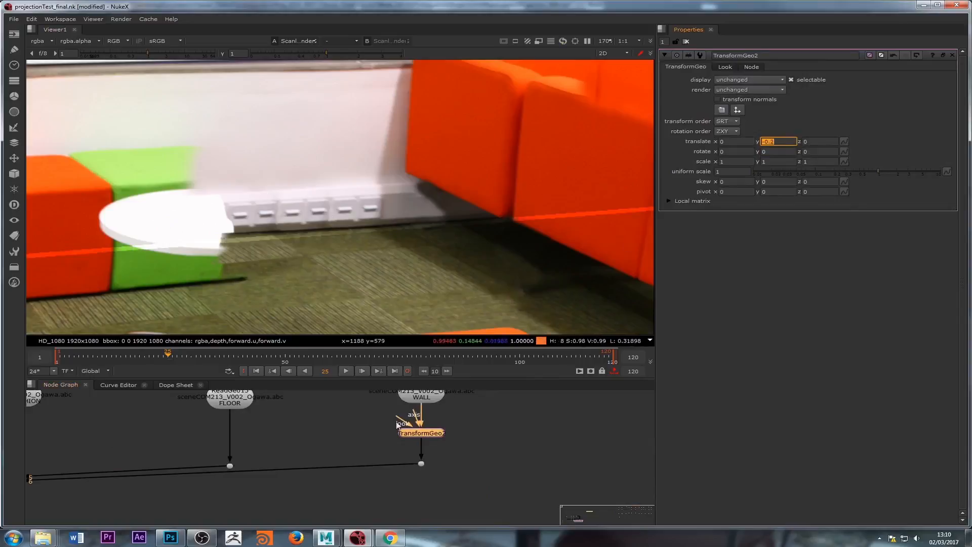
Step: Try Project3D16 without crop, with self occlusion and projecting on both, restoring crop, no occlusion and front projection
{"action": "middle_click_drag", "start_coordinate": [381, 428], "coordinate": [373, 506]}
{"action": "double_click", "coordinate": [409, 409]}
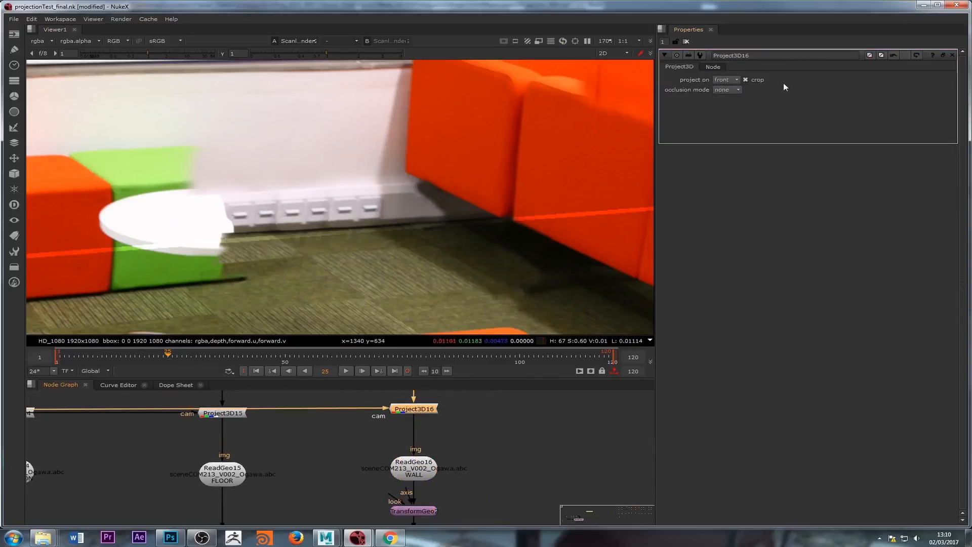
{"action": "left_click", "coordinate": [745, 79]}
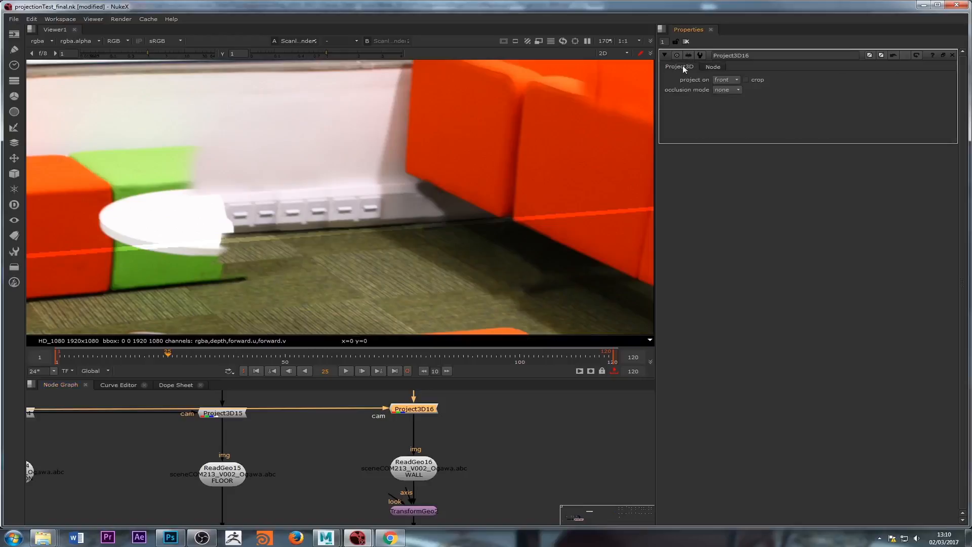
{"action": "left_click", "coordinate": [737, 90]}
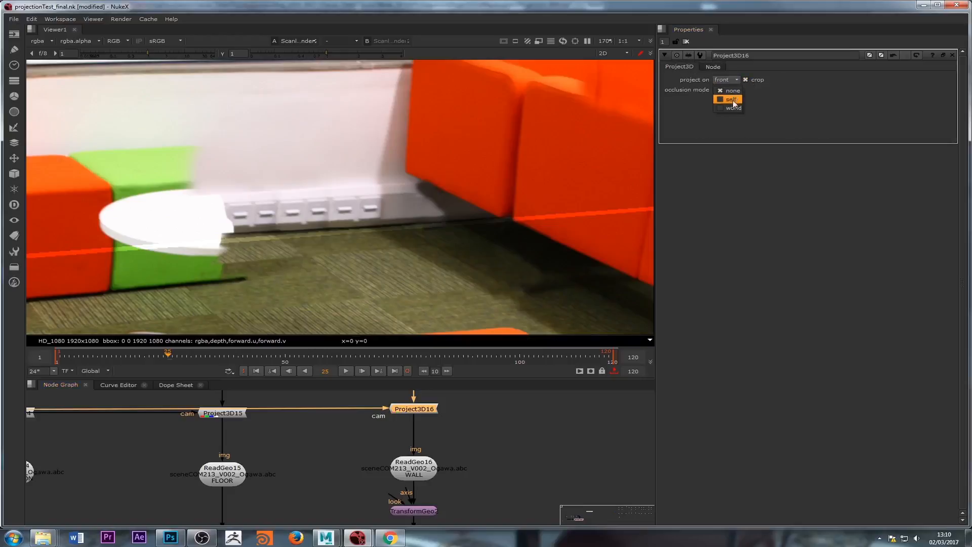
{"action": "left_click", "coordinate": [734, 100]}
{"action": "left_click", "coordinate": [737, 89]}
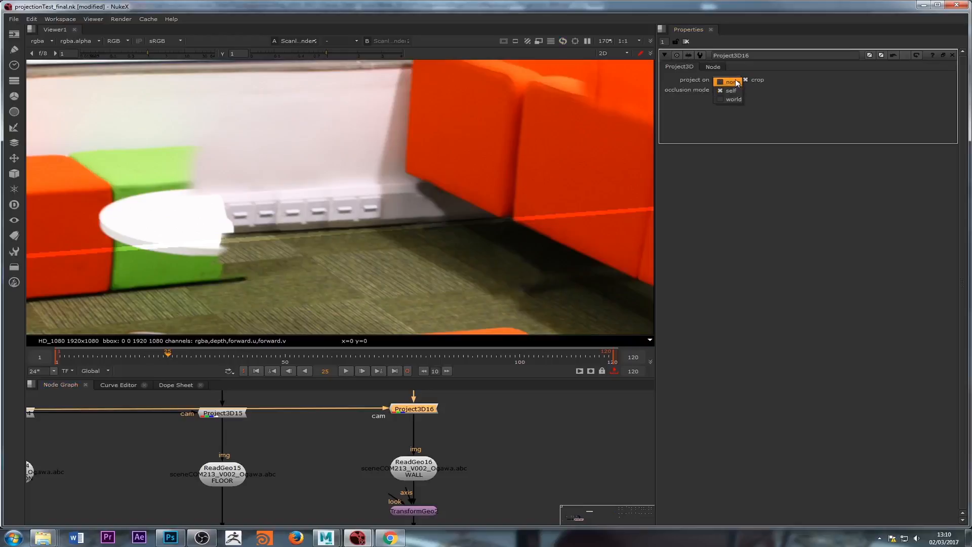
{"action": "left_click", "coordinate": [735, 80]}
{"action": "left_click", "coordinate": [733, 80]}
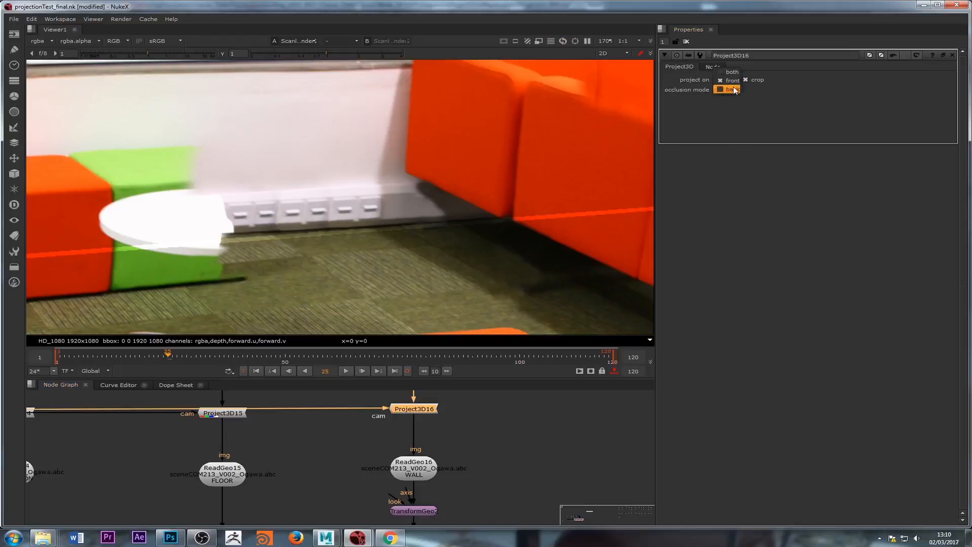
{"action": "left_click", "coordinate": [732, 73]}
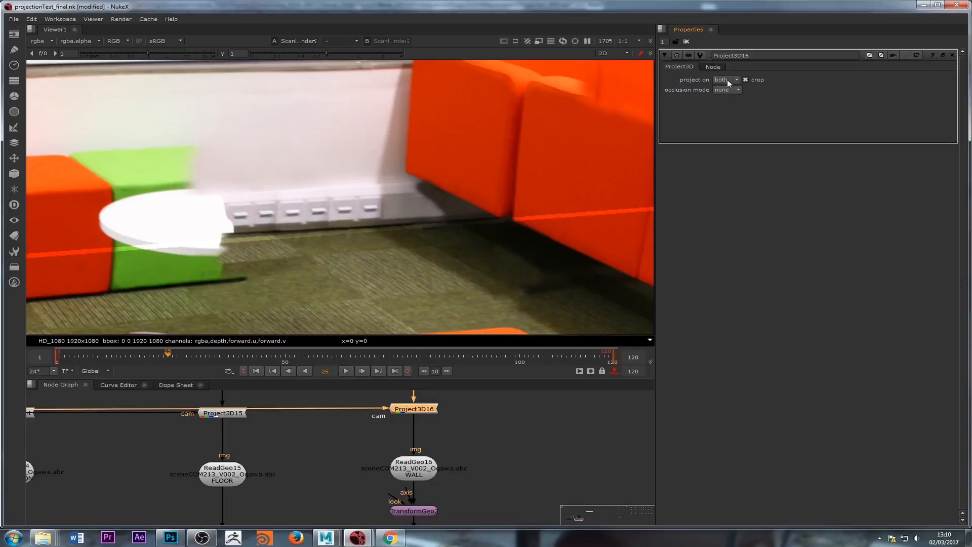
{"action": "left_click", "coordinate": [729, 81]}
{"action": "left_click", "coordinate": [727, 90]}
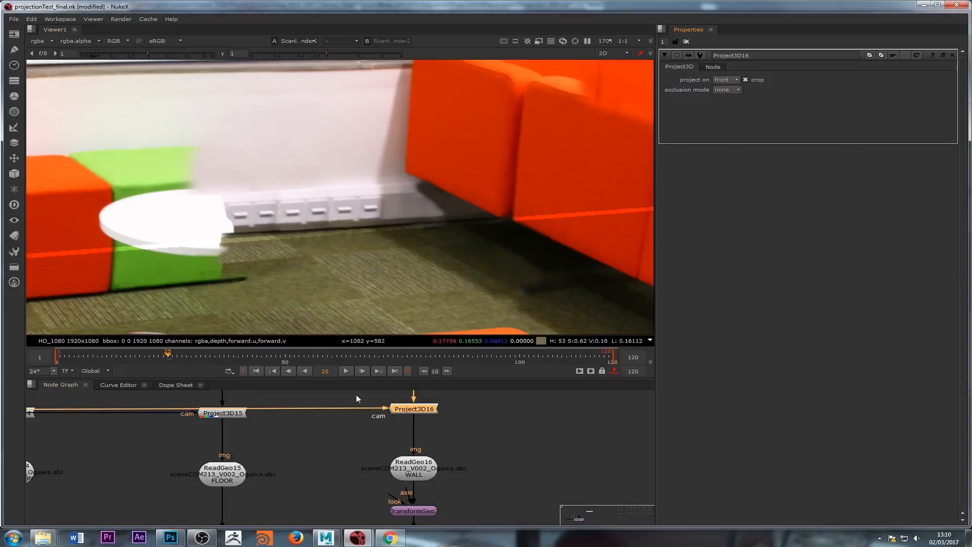
Step: Clear the cache, and set the translate Y of the WALL branch's TransformGeo2 to -0.03
{"action": "left_click", "coordinate": [146, 20]}
{"action": "left_click", "coordinate": [163, 66]}
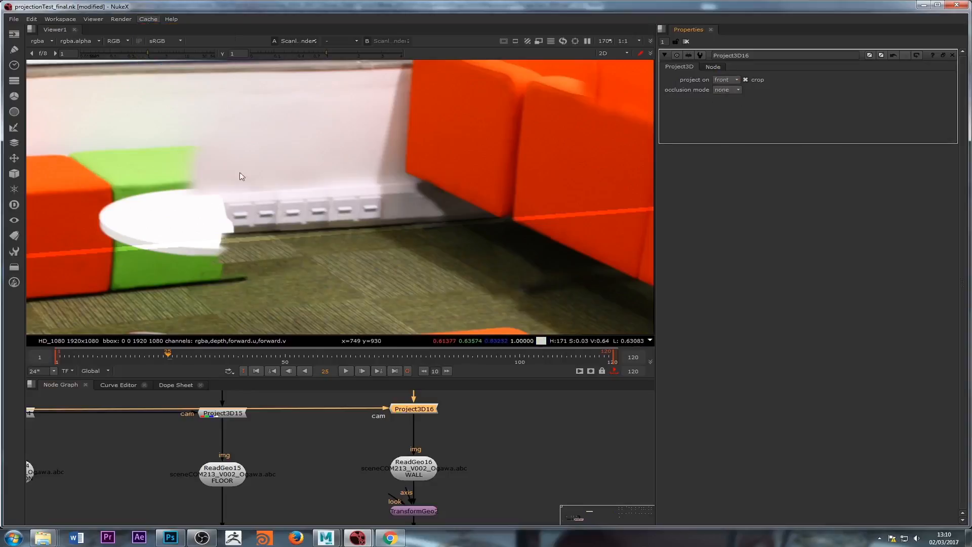
{"action": "left_click", "coordinate": [400, 511]}
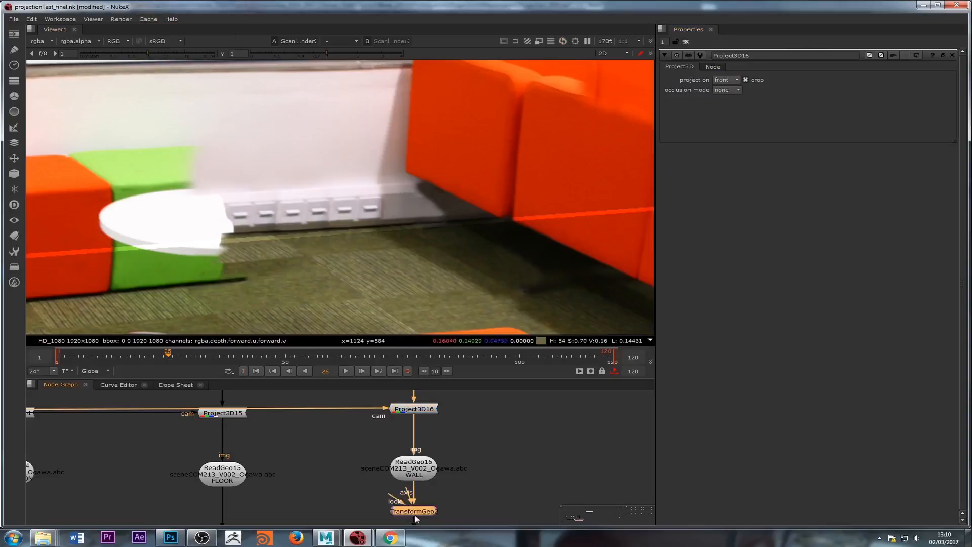
{"action": "left_click_drag", "start_coordinate": [416, 519], "coordinate": [410, 519]}
{"action": "double_click", "coordinate": [410, 520]}
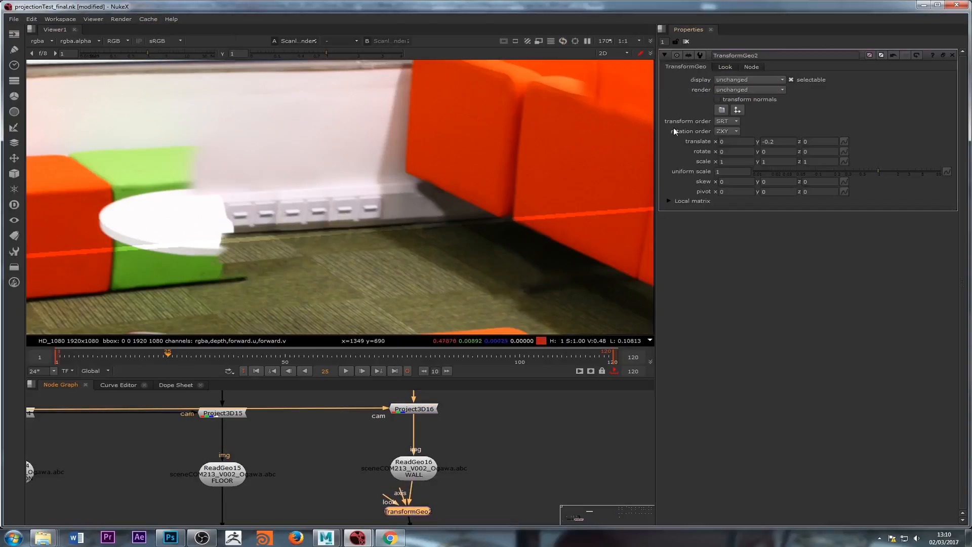
{"action": "left_click", "coordinate": [788, 142]}
{"action": "key", "text": "Return"}
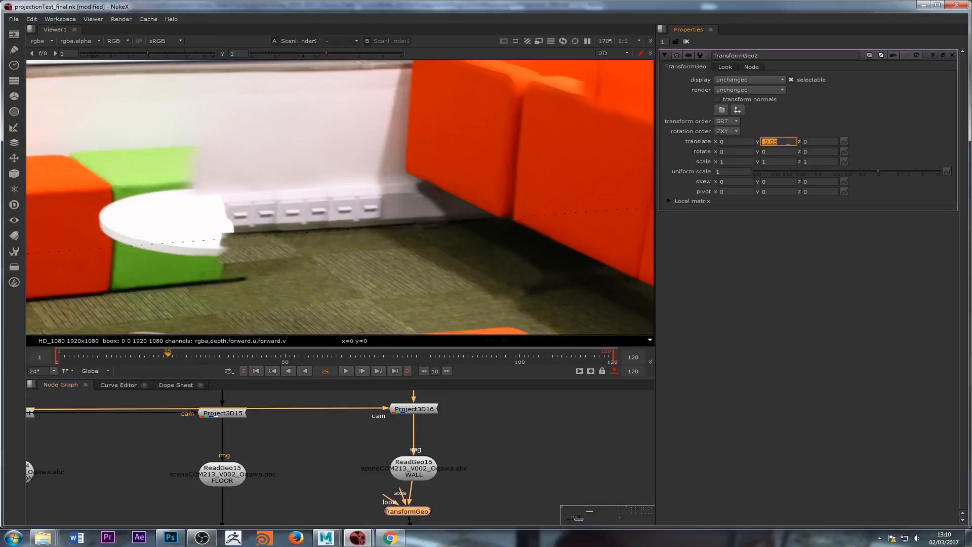
{"action": "scroll", "coordinate": [427, 266], "scroll_direction": "down", "scroll_amount": 5}
{"action": "scroll", "coordinate": [415, 263], "scroll_direction": "up", "scroll_amount": 8}
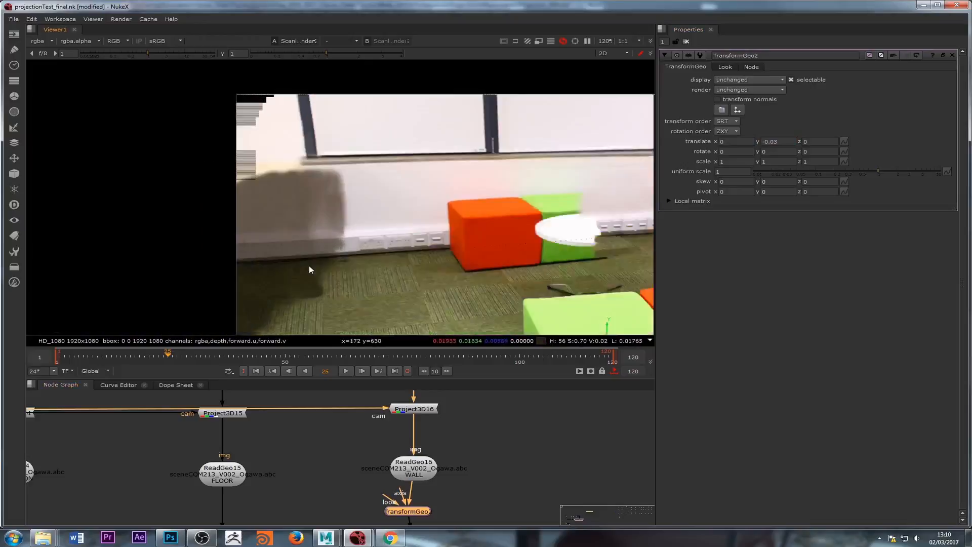
Step: Check the settings of the Read4 node that loads BackWall_Final.jpg in the other node tree
{"action": "scroll", "coordinate": [375, 417], "scroll_direction": "down", "scroll_amount": 5}
{"action": "middle_click_drag", "start_coordinate": [375, 414], "coordinate": [174, 469]}
{"action": "scroll", "coordinate": [311, 435], "scroll_direction": "down", "scroll_amount": 3}
{"action": "middle_click_drag", "start_coordinate": [284, 447], "coordinate": [385, 439]}
{"action": "scroll", "coordinate": [385, 439], "scroll_direction": "up", "scroll_amount": 8}
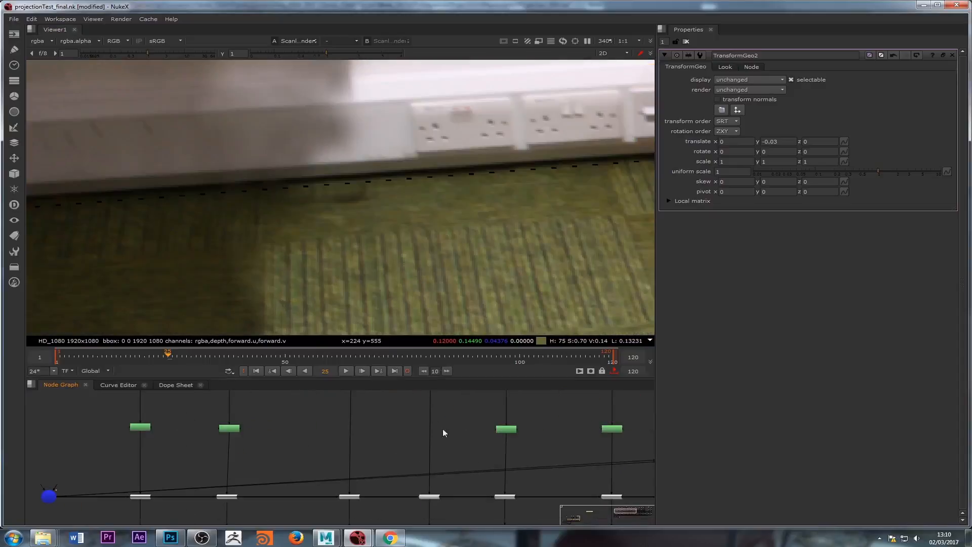
{"action": "scroll", "coordinate": [441, 479], "scroll_direction": "up", "scroll_amount": 5}
{"action": "left_click", "coordinate": [428, 452]}
{"action": "double_click", "coordinate": [428, 452]}
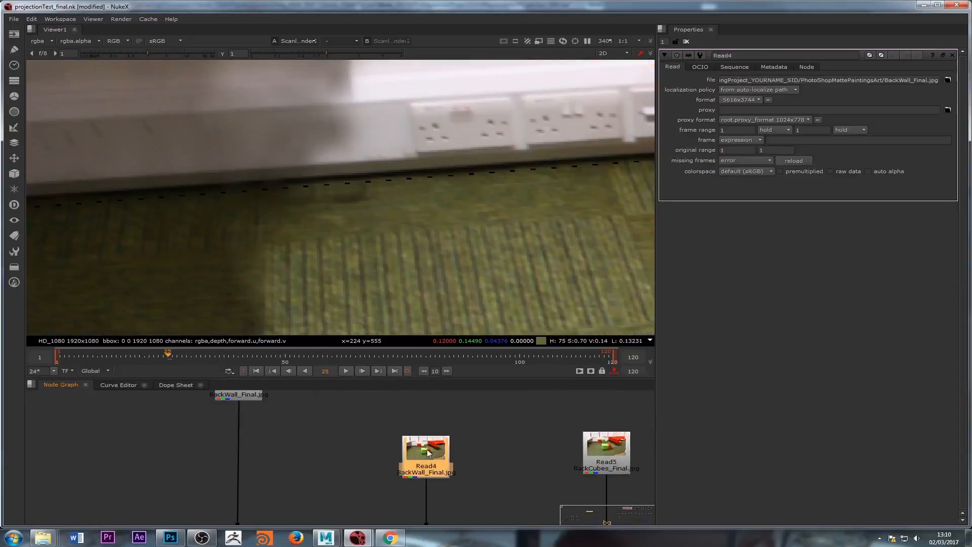
Step: Check the settings of ReadGeo4 and the TransformGeo1 below it in the BACKWALL branch
{"action": "scroll", "coordinate": [431, 454], "scroll_direction": "down", "scroll_amount": 3}
{"action": "middle_click_drag", "start_coordinate": [432, 454], "coordinate": [452, 375]}
{"action": "middle_click_drag", "start_coordinate": [451, 475], "coordinate": [451, 394]}
{"action": "double_click", "coordinate": [447, 447]}
{"action": "middle_click_drag", "start_coordinate": [480, 472], "coordinate": [482, 410]}
{"action": "double_click", "coordinate": [454, 439]}
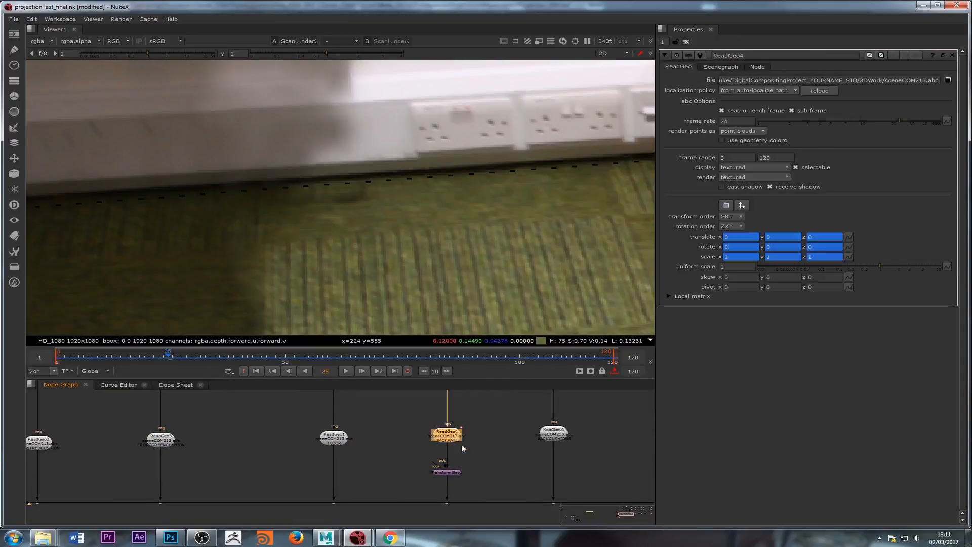
{"action": "middle_click_drag", "start_coordinate": [460, 448], "coordinate": [474, 425]}
{"action": "double_click", "coordinate": [454, 424]}
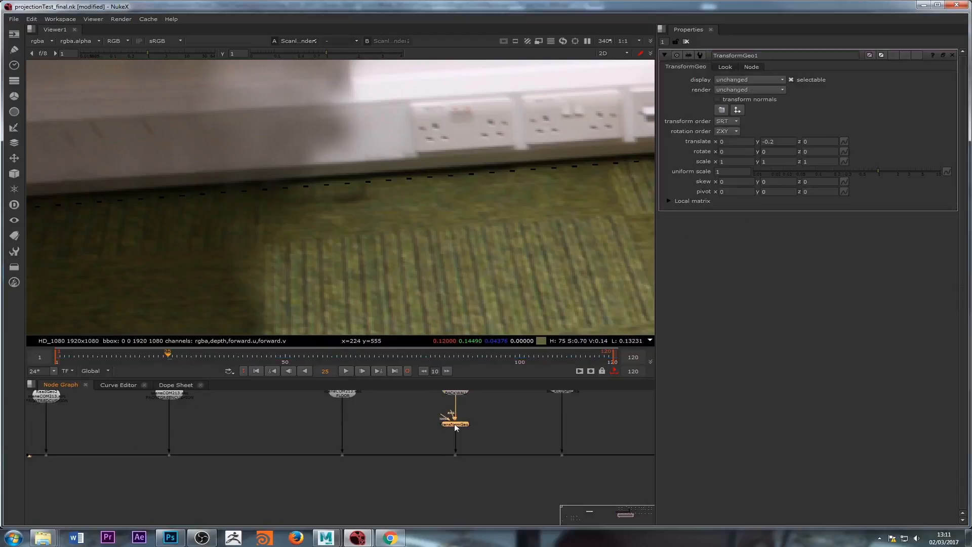
Step: Return to the working node tree and display the WALL branch's TransformGeo2 in the viewer in 3D
{"action": "scroll", "coordinate": [430, 446], "scroll_direction": "down", "scroll_amount": 3}
{"action": "middle_click_drag", "start_coordinate": [235, 465], "coordinate": [523, 416]}
{"action": "middle_click_drag", "start_coordinate": [289, 460], "coordinate": [524, 497]}
{"action": "scroll", "coordinate": [352, 461], "scroll_direction": "down", "scroll_amount": 2}
{"action": "middle_click_drag", "start_coordinate": [199, 522], "coordinate": [308, 456]}
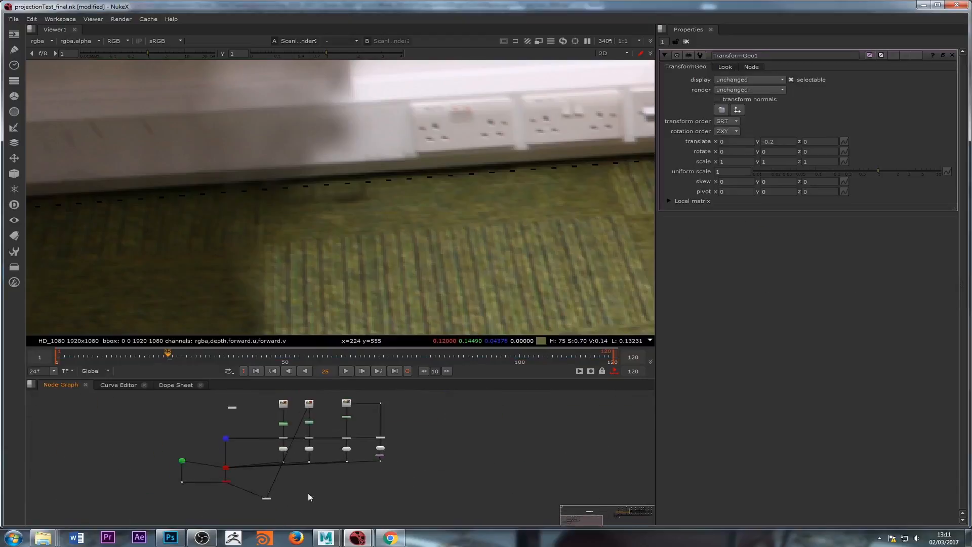
{"action": "scroll", "coordinate": [308, 491], "scroll_direction": "up", "scroll_amount": 4}
{"action": "middle_click_drag", "start_coordinate": [455, 409], "coordinate": [440, 437]}
{"action": "scroll", "coordinate": [441, 437], "scroll_direction": "up", "scroll_amount": 3}
{"action": "left_click", "coordinate": [475, 432]}
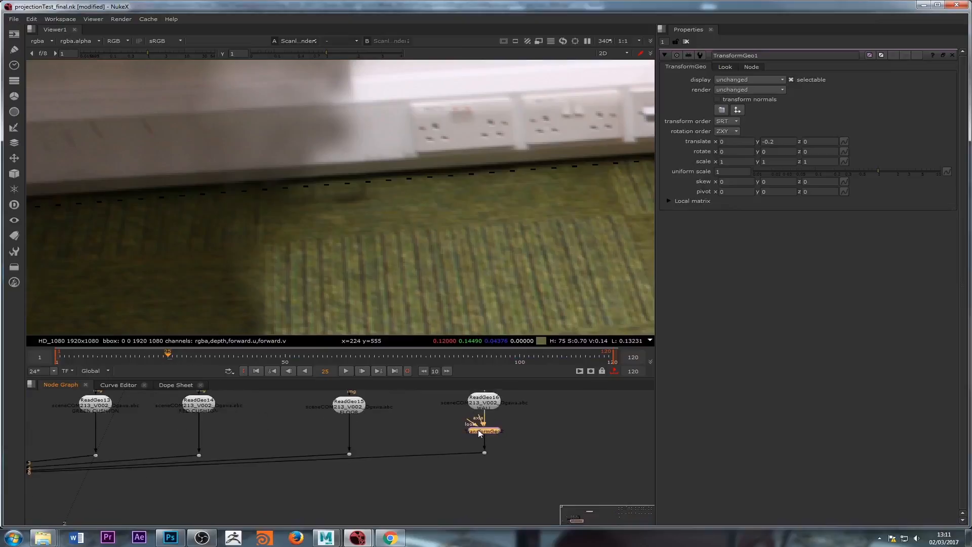
{"action": "key", "text": "1"}
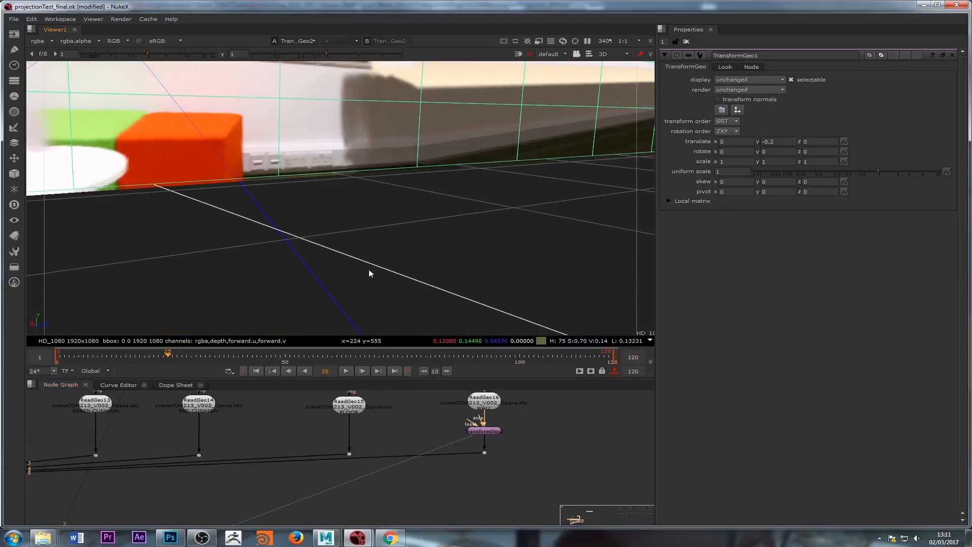
Step: Turn off crop on the FLOOR branch's Project3D15 node
{"action": "middle_click_drag", "start_coordinate": [424, 414], "coordinate": [391, 445]}
{"action": "double_click", "coordinate": [365, 411]}
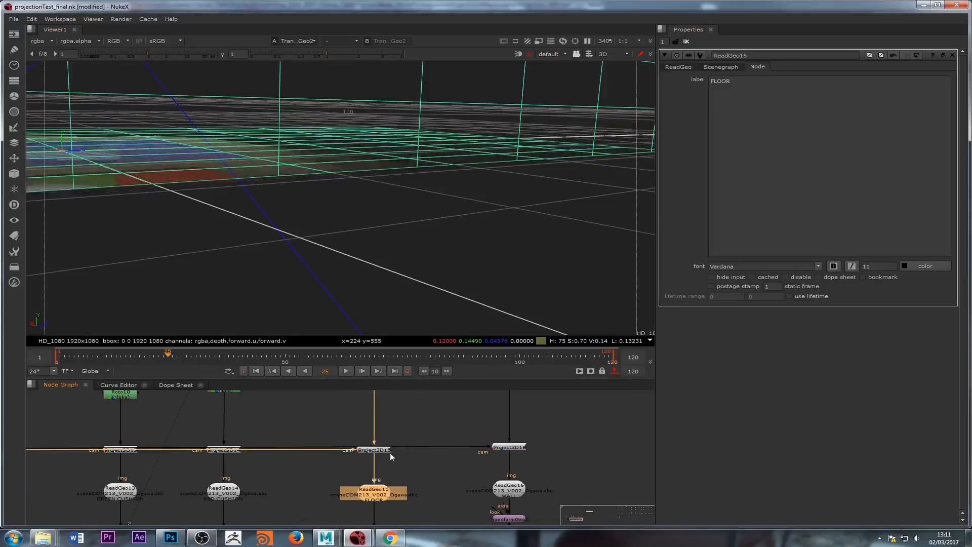
{"action": "double_click", "coordinate": [382, 449]}
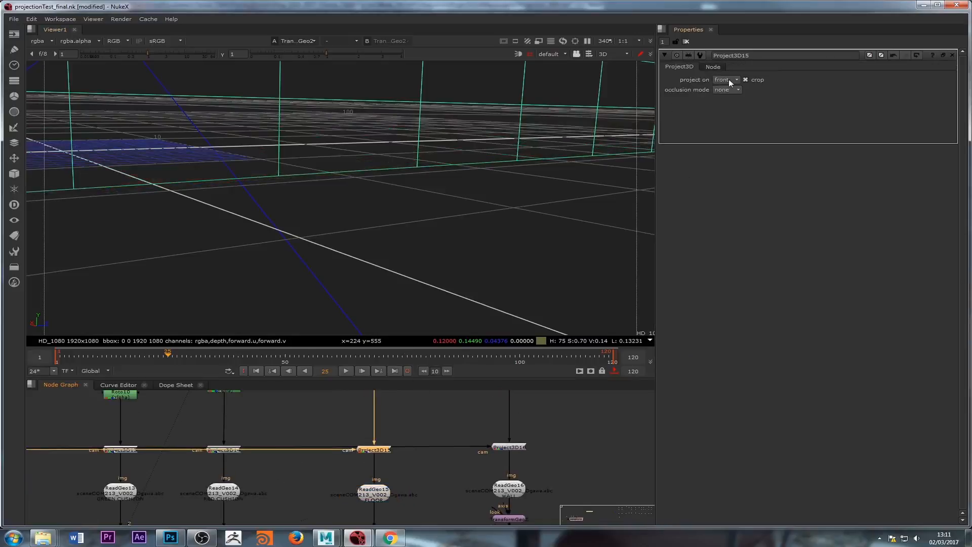
{"action": "scroll", "coordinate": [310, 445], "scroll_direction": "down", "scroll_amount": 3}
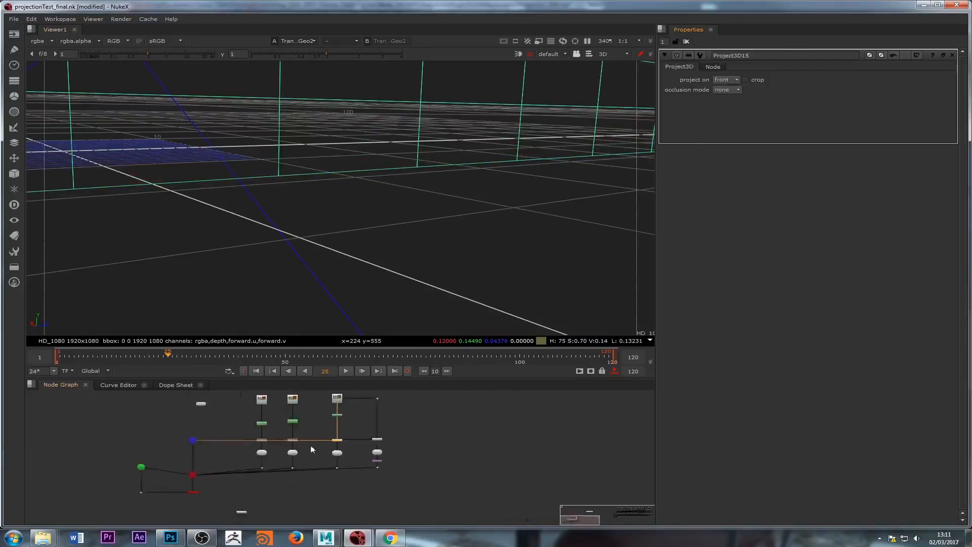
Step: Display the working tree's ScanlineRender2 in the viewer and open its settings
{"action": "middle_click_drag", "start_coordinate": [311, 445], "coordinate": [364, 471]}
{"action": "scroll", "coordinate": [365, 469], "scroll_direction": "up", "scroll_amount": 3}
{"action": "double_click", "coordinate": [362, 469]}
{"action": "key", "text": "1"}
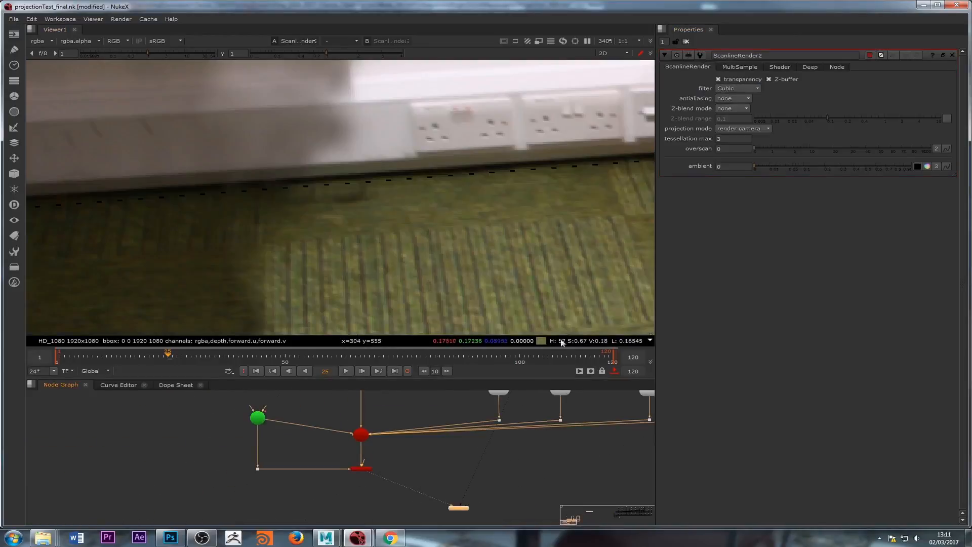
{"action": "middle_click_drag", "start_coordinate": [564, 428], "coordinate": [386, 511]}
{"action": "middle_click_drag", "start_coordinate": [473, 484], "coordinate": [387, 496]}
{"action": "scroll", "coordinate": [454, 446], "scroll_direction": "down", "scroll_amount": 3}
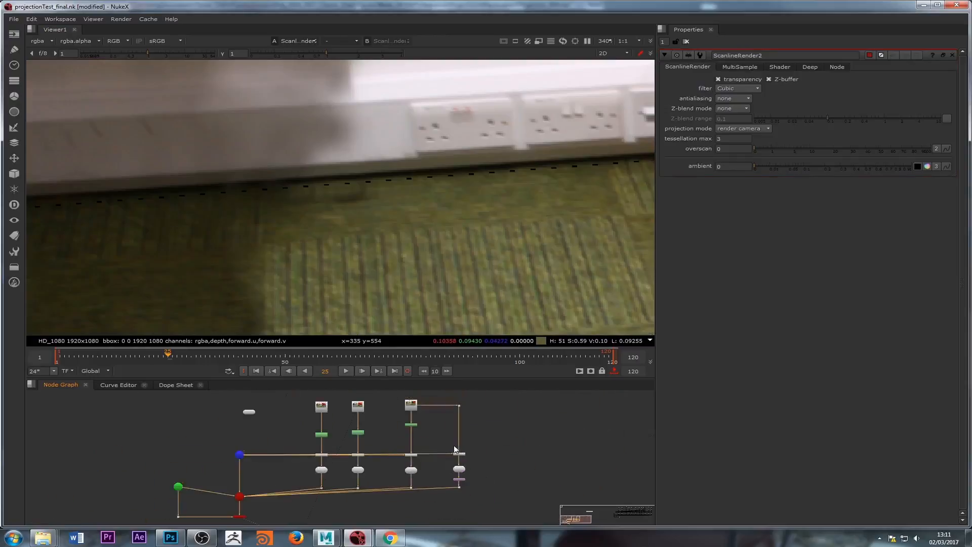
{"action": "middle_click_drag", "start_coordinate": [454, 448], "coordinate": [380, 449]}
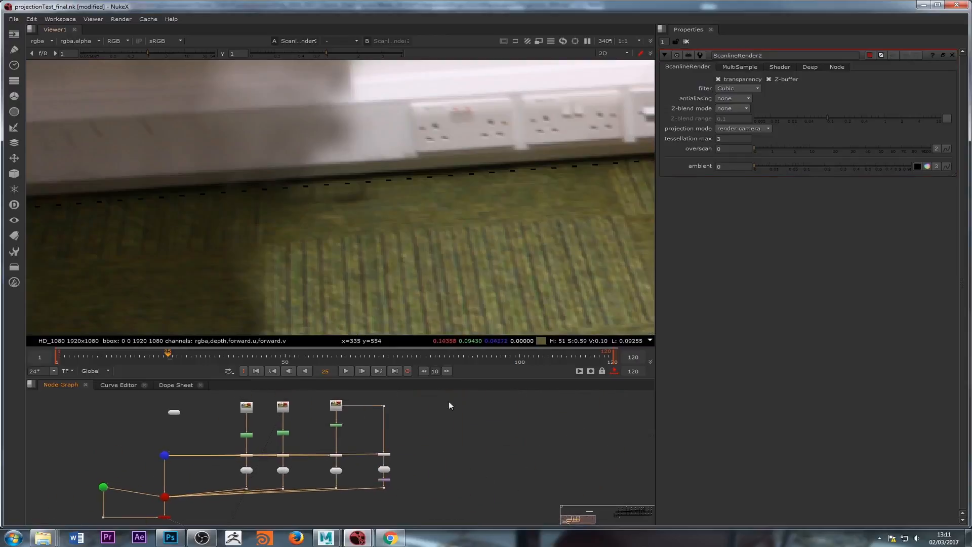
Step: Try ScanlineRender2 with transparency turned off and with a different Z-blend mode
{"action": "left_click", "coordinate": [729, 80]}
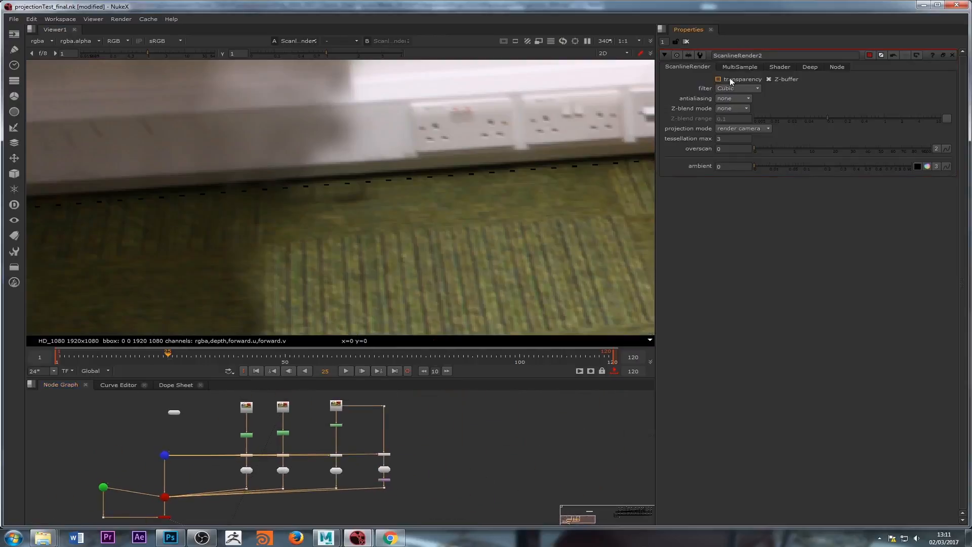
{"action": "left_click", "coordinate": [737, 108]}
{"action": "left_click", "coordinate": [734, 118]}
{"action": "left_click", "coordinate": [733, 110]}
Step: Try medium antialiasing on ScanlineRender2, and set it back to none
{"action": "left_click", "coordinate": [729, 99]}
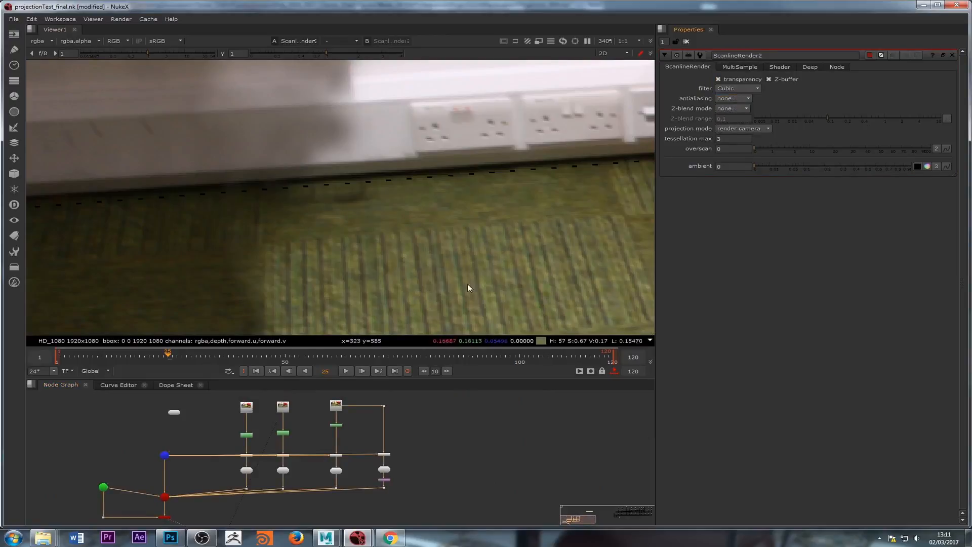
{"action": "scroll", "coordinate": [438, 431], "scroll_direction": "down", "scroll_amount": 3}
{"action": "left_click", "coordinate": [729, 99]}
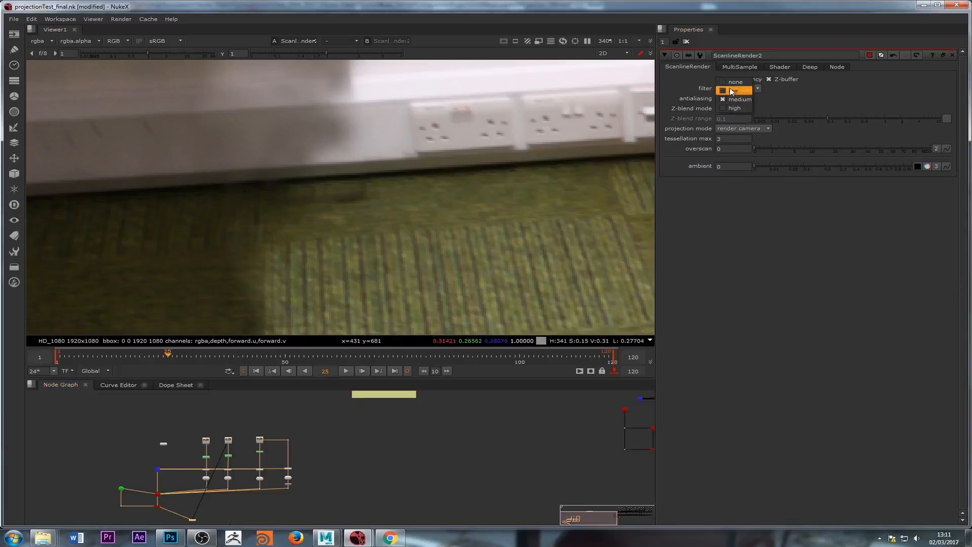
{"action": "left_click", "coordinate": [735, 82]}
Step: Check the antialiasing setting of ScanlineRender1 in the other node tree
{"action": "scroll", "coordinate": [443, 247], "scroll_direction": "down", "scroll_amount": 1}
{"action": "scroll", "coordinate": [354, 431], "scroll_direction": "down", "scroll_amount": 3}
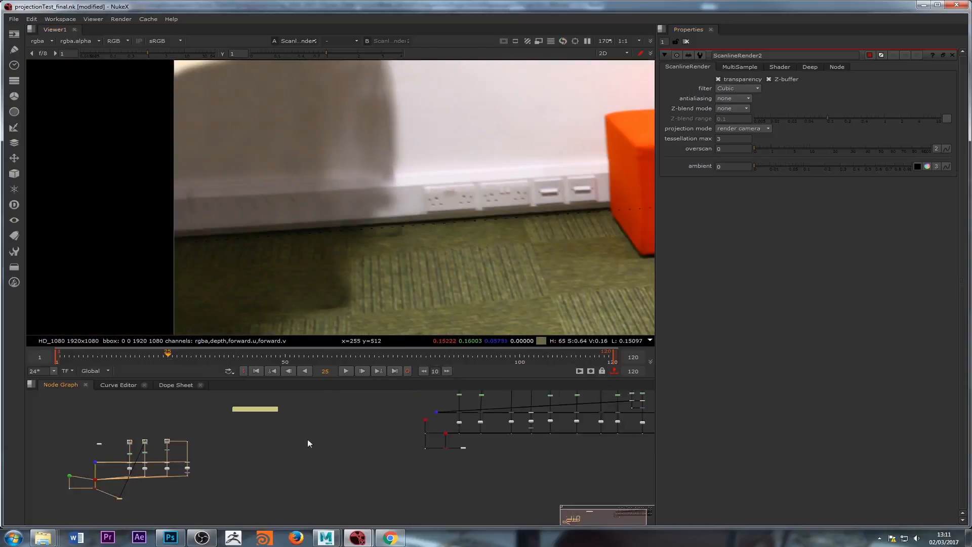
{"action": "scroll", "coordinate": [308, 438], "scroll_direction": "up", "scroll_amount": 8}
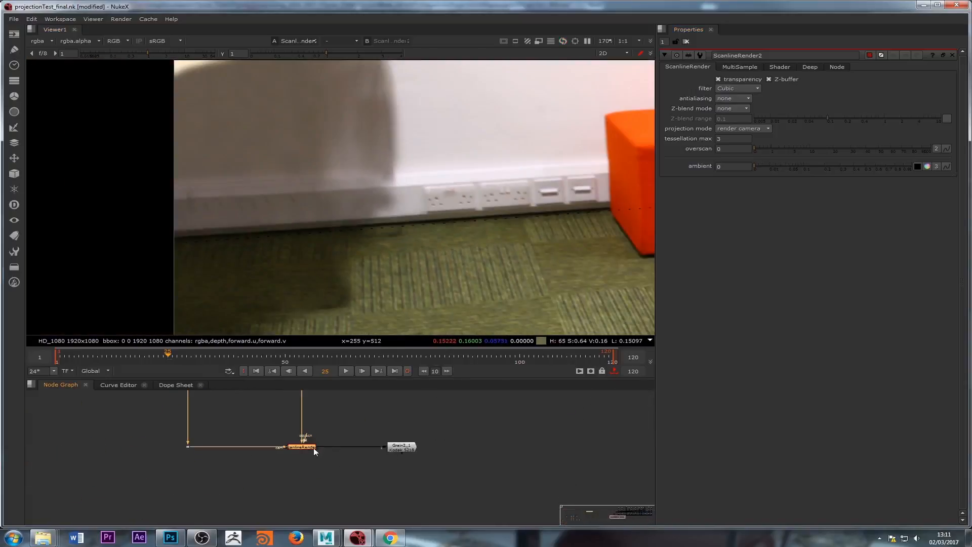
{"action": "scroll", "coordinate": [363, 457], "scroll_direction": "down", "scroll_amount": 4}
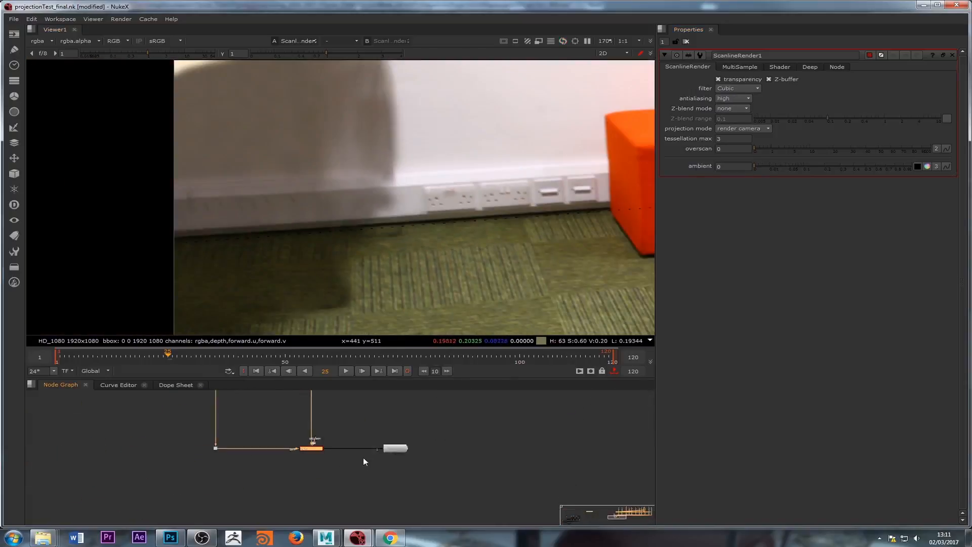
Step: Return to ScanlineRender2 in the working node tree and open its antialiasing options
{"action": "middle_click_drag", "start_coordinate": [237, 476], "coordinate": [442, 427]}
{"action": "middle_click_drag", "start_coordinate": [229, 446], "coordinate": [517, 417]}
{"action": "middle_click_drag", "start_coordinate": [109, 471], "coordinate": [337, 457]}
{"action": "scroll", "coordinate": [337, 456], "scroll_direction": "up", "scroll_amount": 5}
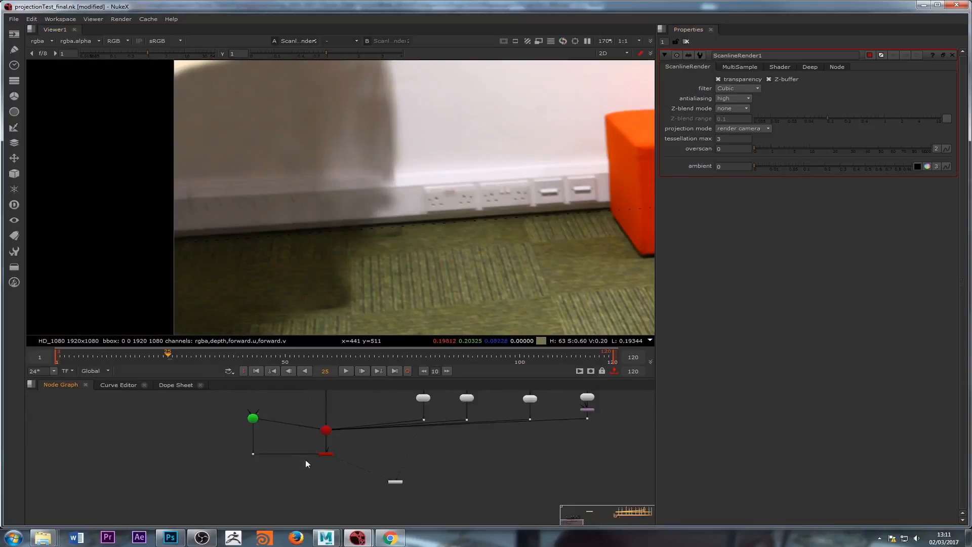
{"action": "double_click", "coordinate": [383, 436]}
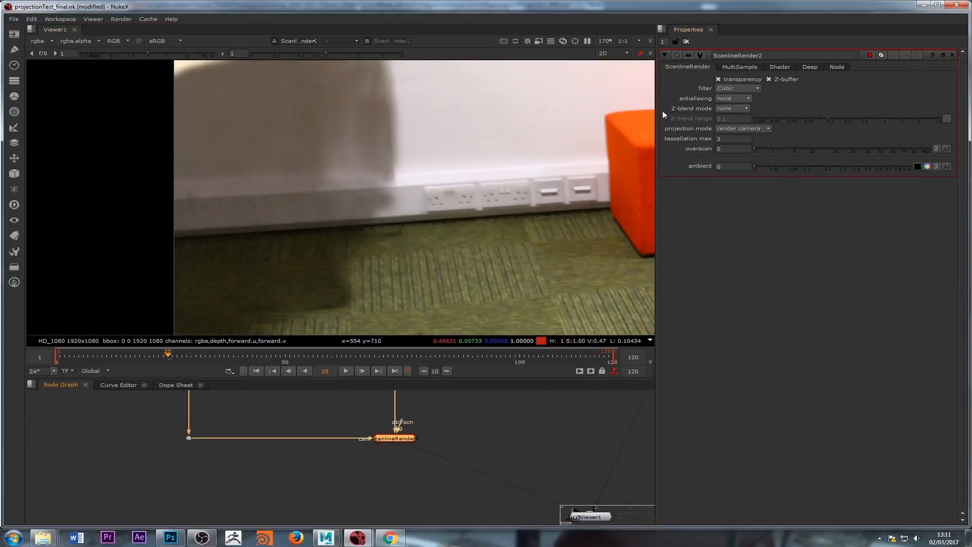
{"action": "left_click", "coordinate": [737, 98]}
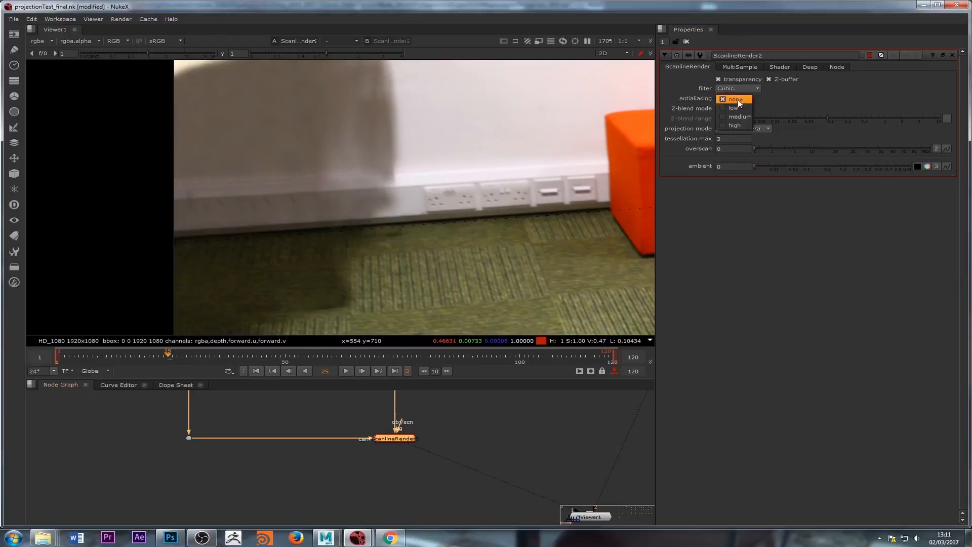
Step: Set the ScanlineRender2 antialiasing to high and keep its filter on Cubic
{"action": "left_click", "coordinate": [743, 125]}
{"action": "scroll", "coordinate": [450, 235], "scroll_direction": "up", "scroll_amount": 6}
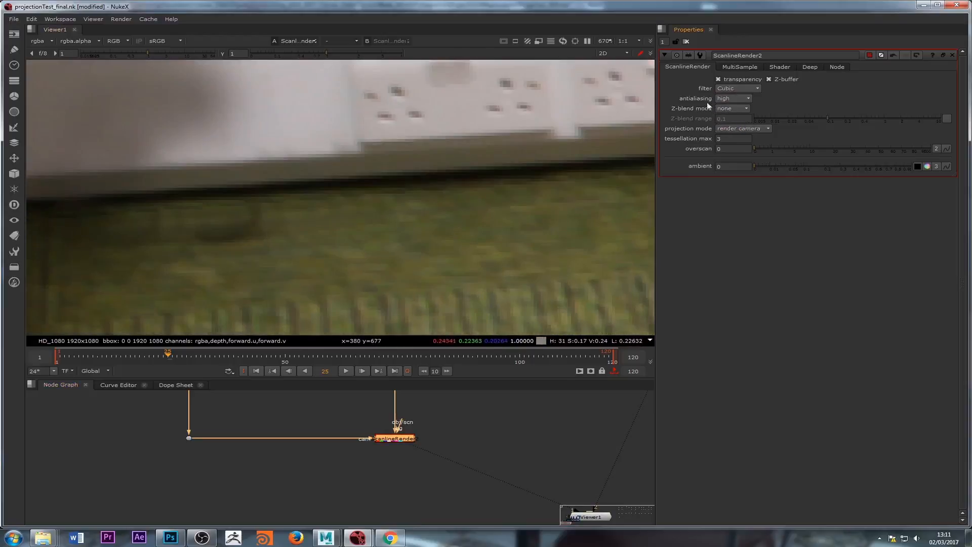
{"action": "left_click", "coordinate": [727, 87]}
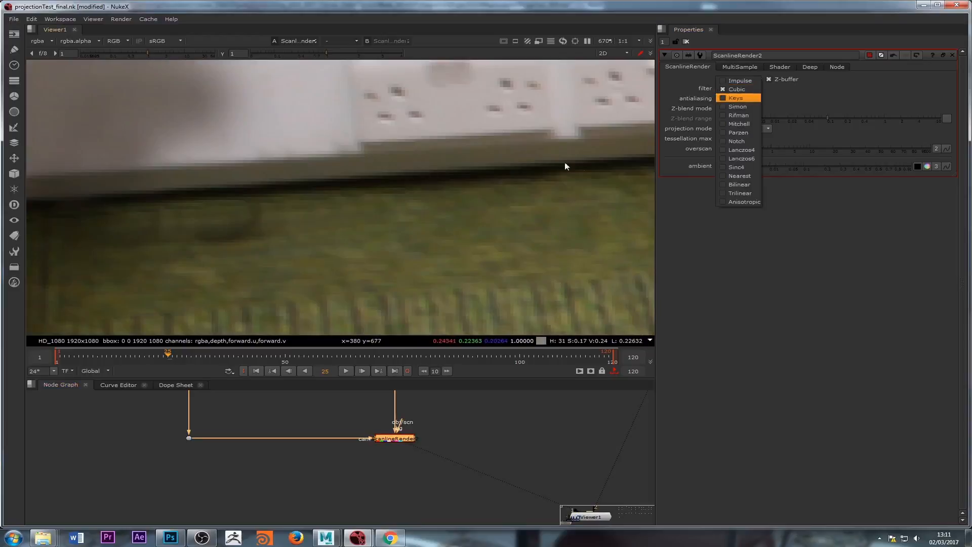
{"action": "left_click", "coordinate": [736, 89]}
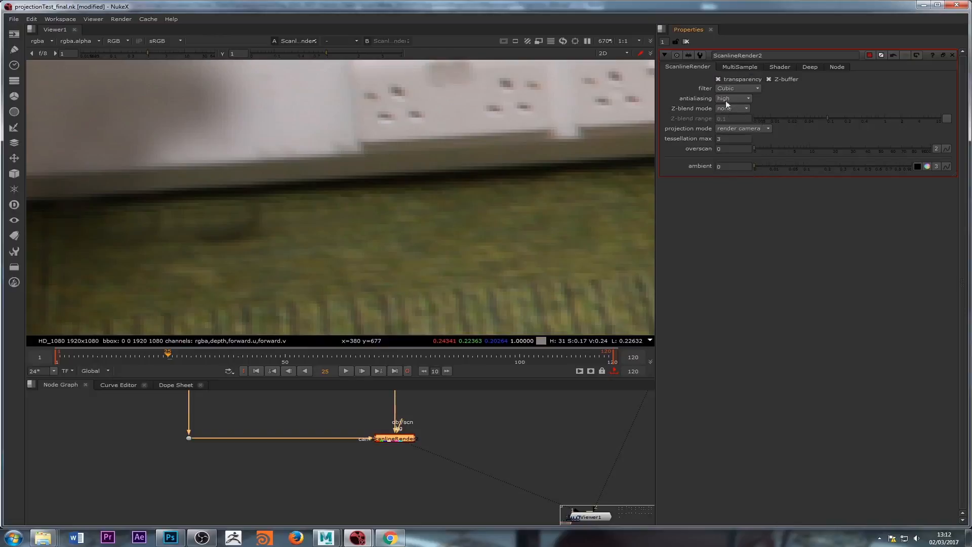
{"action": "left_click", "coordinate": [757, 79]}
Step: Examine the antialiased render as a whole and the cushion, floor and wall geometry branches feeding the scene
{"action": "scroll", "coordinate": [430, 446], "scroll_direction": "down", "scroll_amount": 5}
{"action": "scroll", "coordinate": [408, 237], "scroll_direction": "down", "scroll_amount": 8}
{"action": "middle_click_drag", "start_coordinate": [409, 455], "coordinate": [397, 461]}
{"action": "scroll", "coordinate": [420, 272], "scroll_direction": "down", "scroll_amount": 3}
{"action": "middle_click_drag", "start_coordinate": [546, 257], "coordinate": [354, 258]}
{"action": "scroll", "coordinate": [355, 257], "scroll_direction": "down", "scroll_amount": 4}
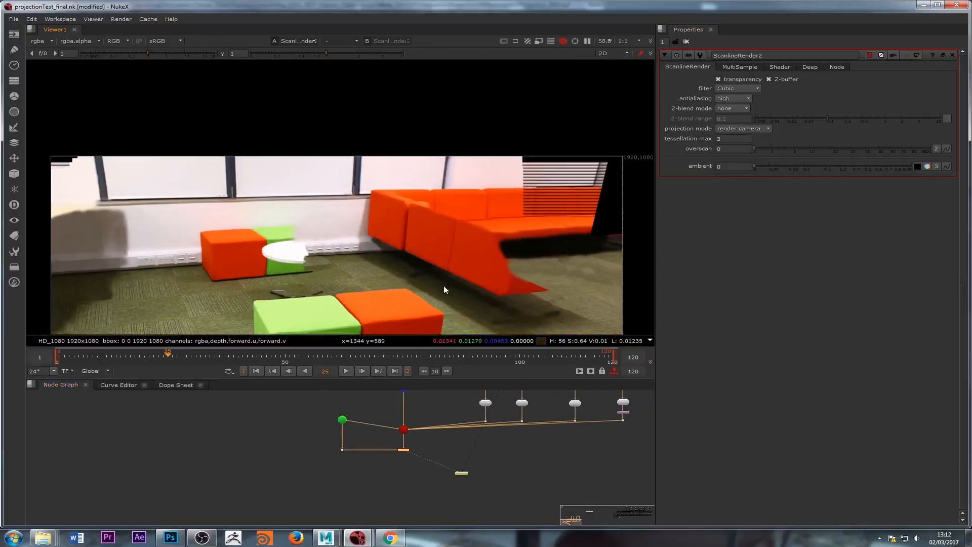
{"action": "scroll", "coordinate": [479, 448], "scroll_direction": "down", "scroll_amount": 2}
{"action": "middle_click_drag", "start_coordinate": [590, 425], "coordinate": [353, 432]}
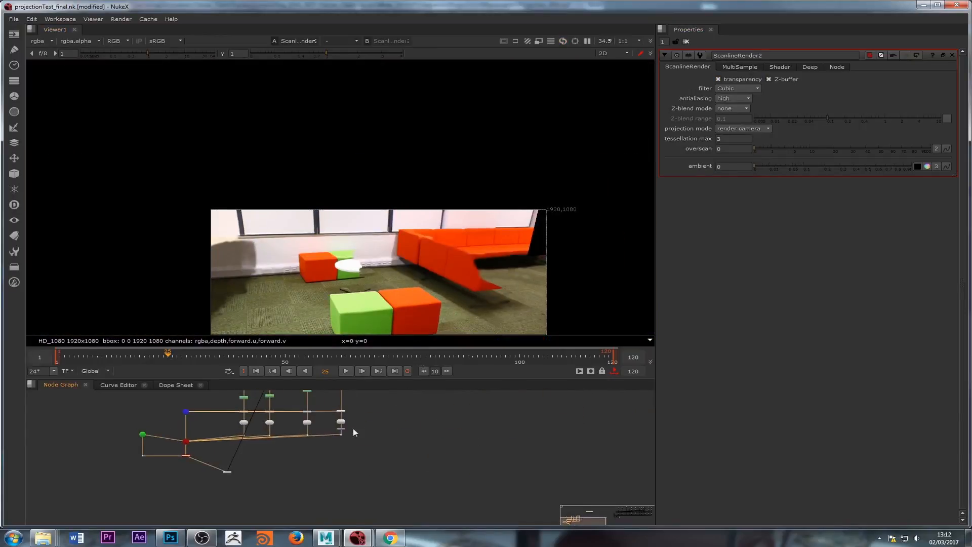
{"action": "middle_click_drag", "start_coordinate": [274, 433], "coordinate": [415, 451]}
{"action": "scroll", "coordinate": [447, 441], "scroll_direction": "up", "scroll_amount": 6}
{"action": "scroll", "coordinate": [503, 440], "scroll_direction": "up", "scroll_amount": 2}
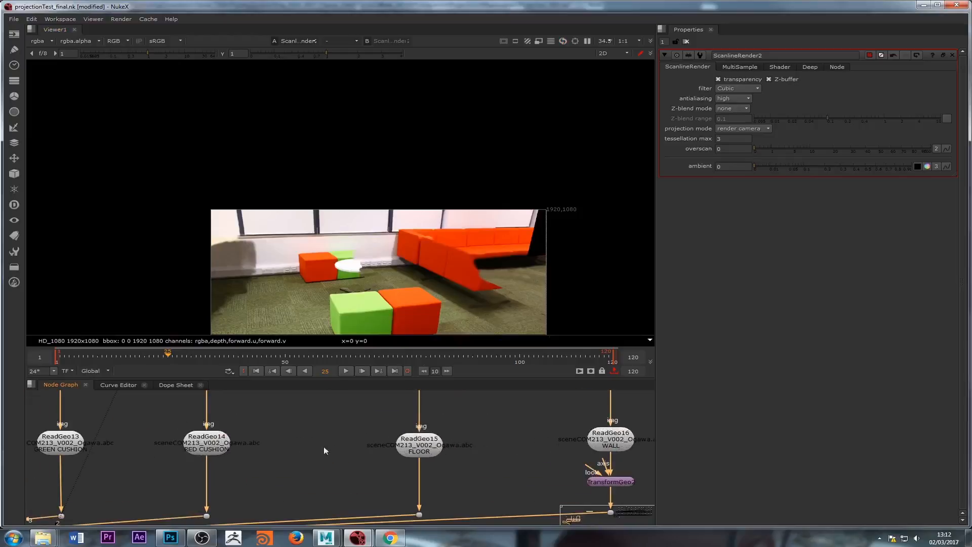
Step: Locate the BackCubes_Final.jpg Read node in the other projection tree and inspect its image in the viewer
{"action": "scroll", "coordinate": [265, 451], "scroll_direction": "down", "scroll_amount": 6}
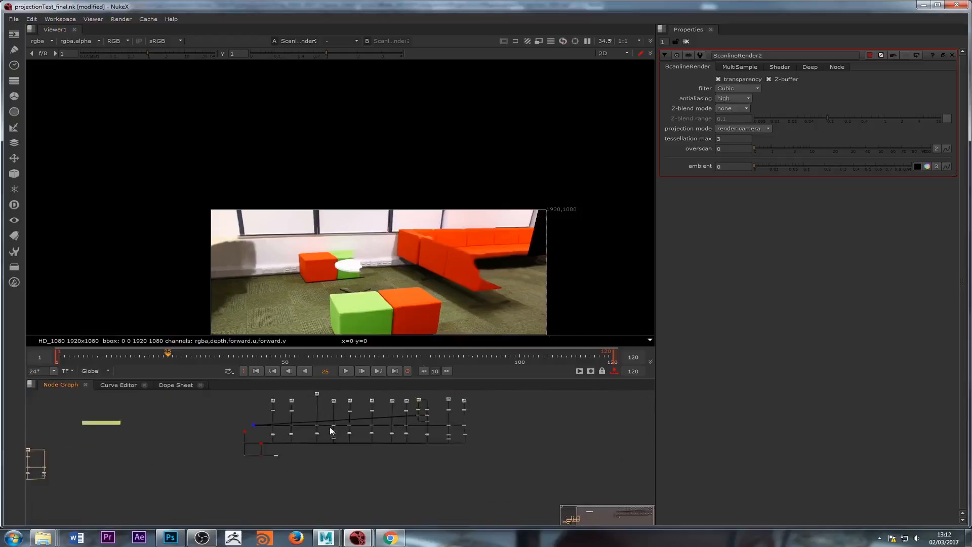
{"action": "scroll", "coordinate": [330, 431], "scroll_direction": "up", "scroll_amount": 8}
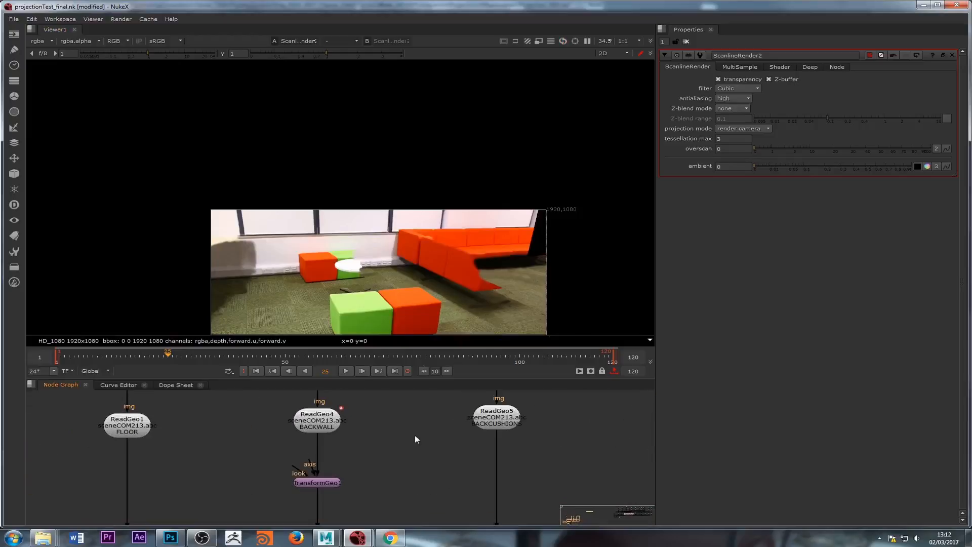
{"action": "middle_click_drag", "start_coordinate": [416, 439], "coordinate": [358, 467]}
{"action": "scroll", "coordinate": [355, 458], "scroll_direction": "up", "scroll_amount": 8}
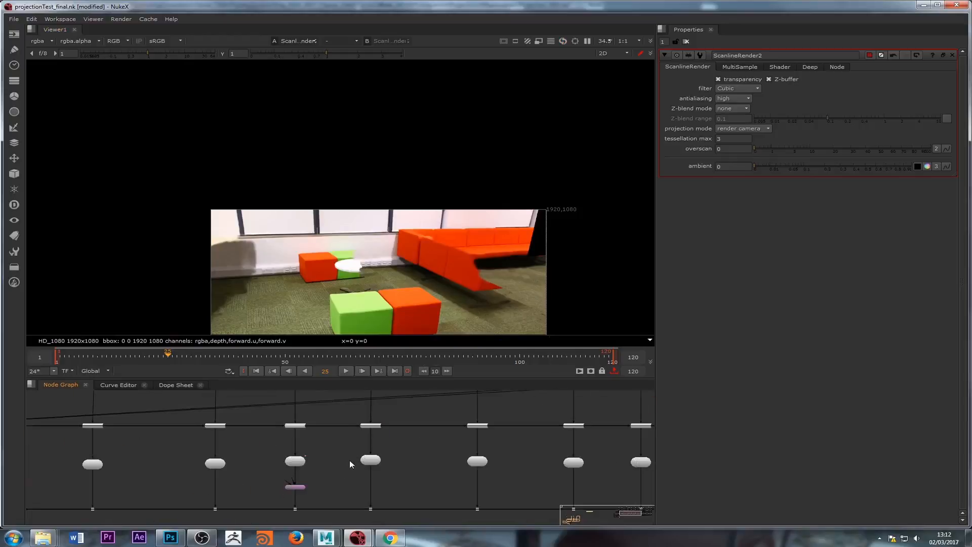
{"action": "middle_click_drag", "start_coordinate": [332, 465], "coordinate": [326, 500]}
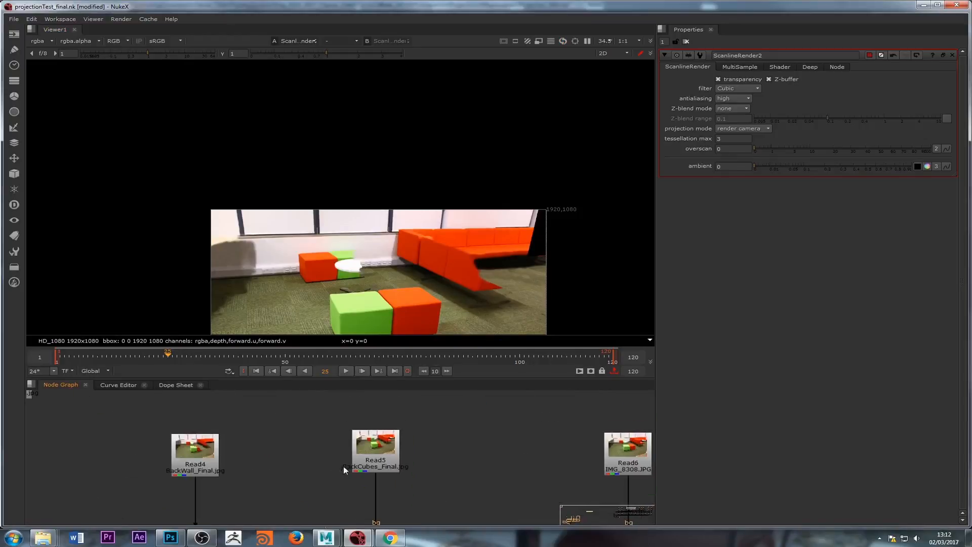
{"action": "double_click", "coordinate": [385, 449]}
{"action": "key", "text": "1"}
{"action": "left_click", "coordinate": [379, 474]}
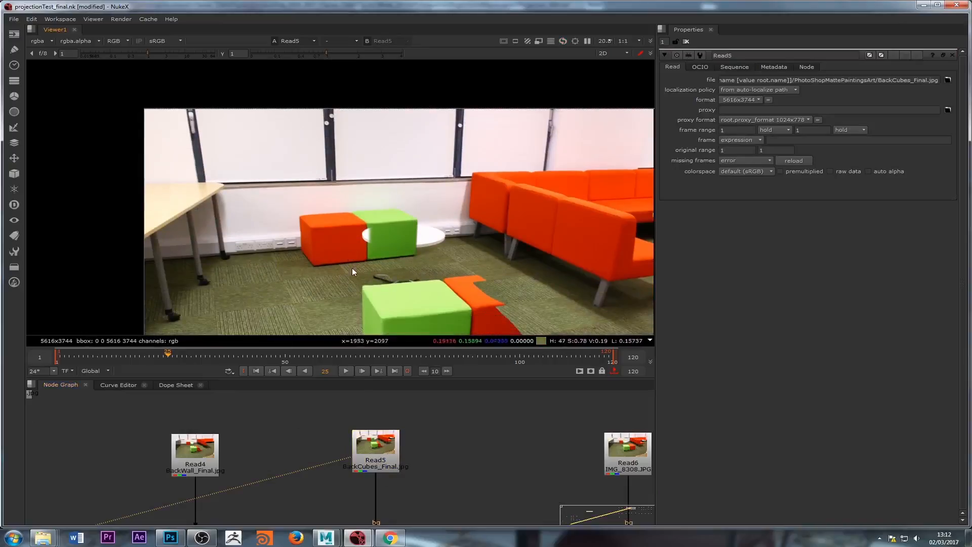
{"action": "scroll", "coordinate": [360, 248], "scroll_direction": "up", "scroll_amount": 3}
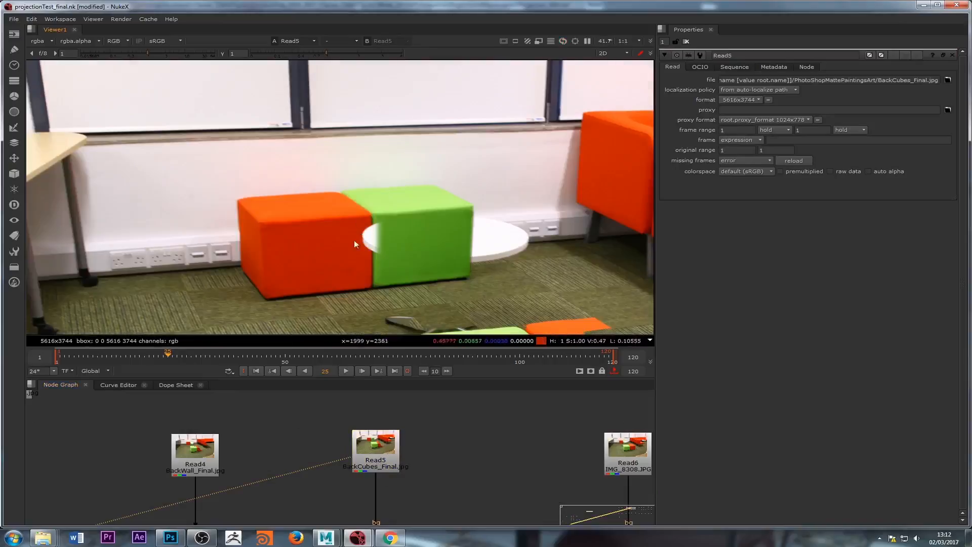
{"action": "scroll", "coordinate": [353, 244], "scroll_direction": "down", "scroll_amount": 2}
{"action": "scroll", "coordinate": [360, 395], "scroll_direction": "down", "scroll_amount": 5}
Step: Copy the BackCubes_Final.jpg Read node with its Roto node and paste them beside the wall branch of the first tree
{"action": "left_click", "coordinate": [372, 463]}
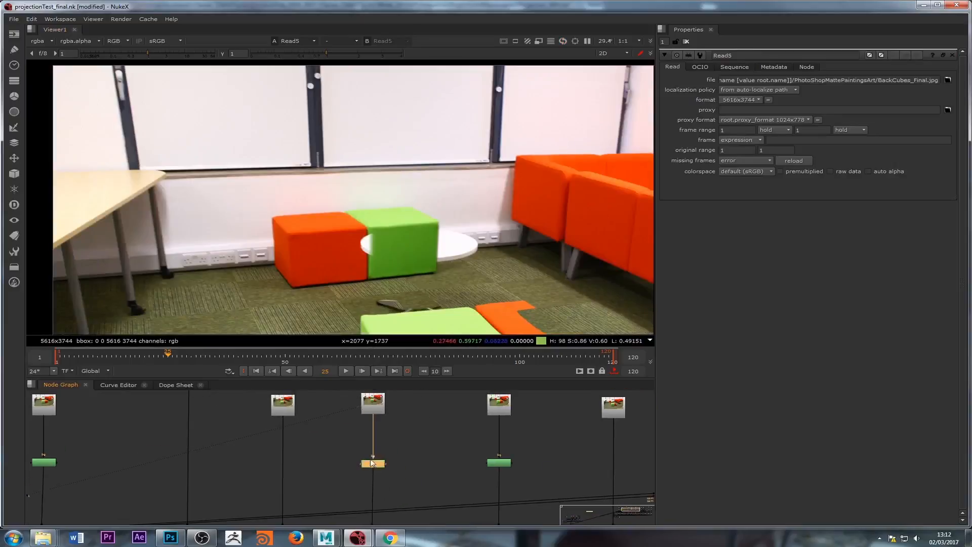
{"action": "scroll", "coordinate": [361, 438], "scroll_direction": "down", "scroll_amount": 2}
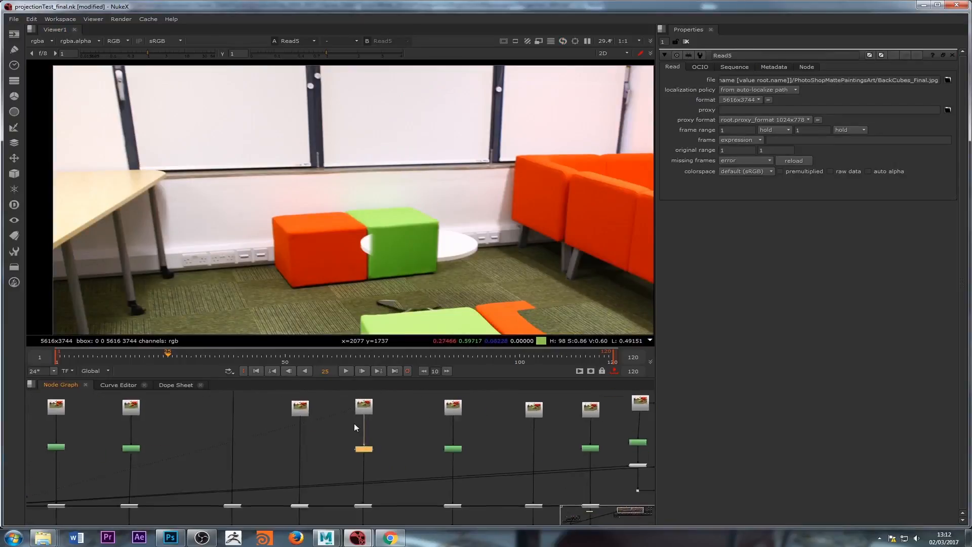
{"action": "left_click_drag", "start_coordinate": [342, 395], "coordinate": [393, 473]}
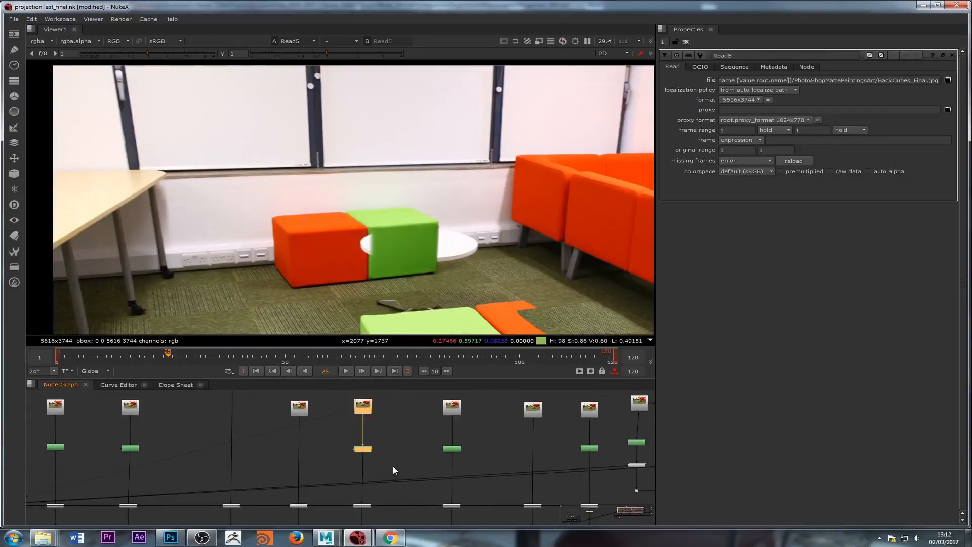
{"action": "left_click", "coordinate": [386, 467]}
{"action": "scroll", "coordinate": [352, 465], "scroll_direction": "down", "scroll_amount": 4}
{"action": "middle_click_drag", "start_coordinate": [116, 465], "coordinate": [388, 455]}
{"action": "middle_click_drag", "start_coordinate": [272, 490], "coordinate": [467, 414]}
{"action": "scroll", "coordinate": [343, 464], "scroll_direction": "up", "scroll_amount": 4}
{"action": "scroll", "coordinate": [344, 456], "scroll_direction": "up", "scroll_amount": 2}
{"action": "key", "text": "ctrl+v"}
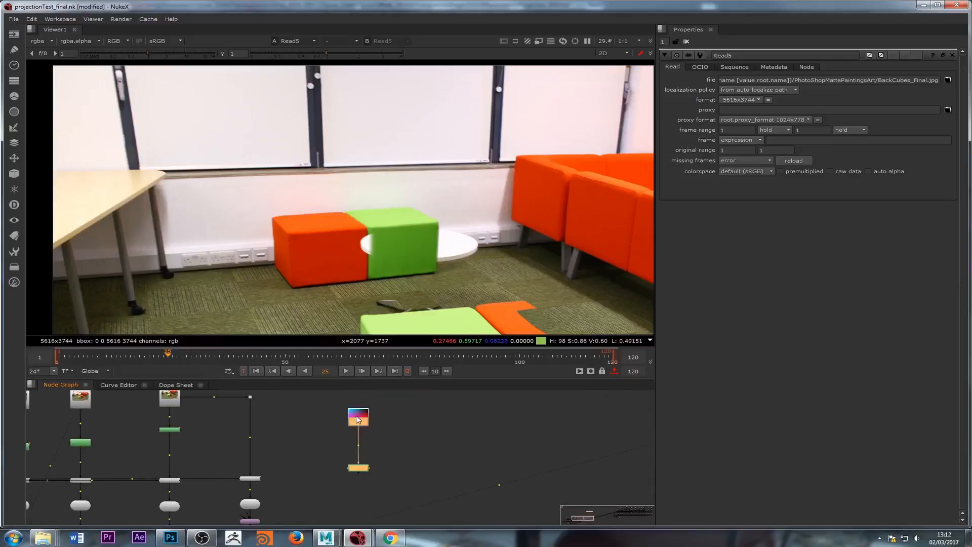
{"action": "left_click_drag", "start_coordinate": [353, 421], "coordinate": [349, 397]}
{"action": "left_click", "coordinate": [345, 399]}
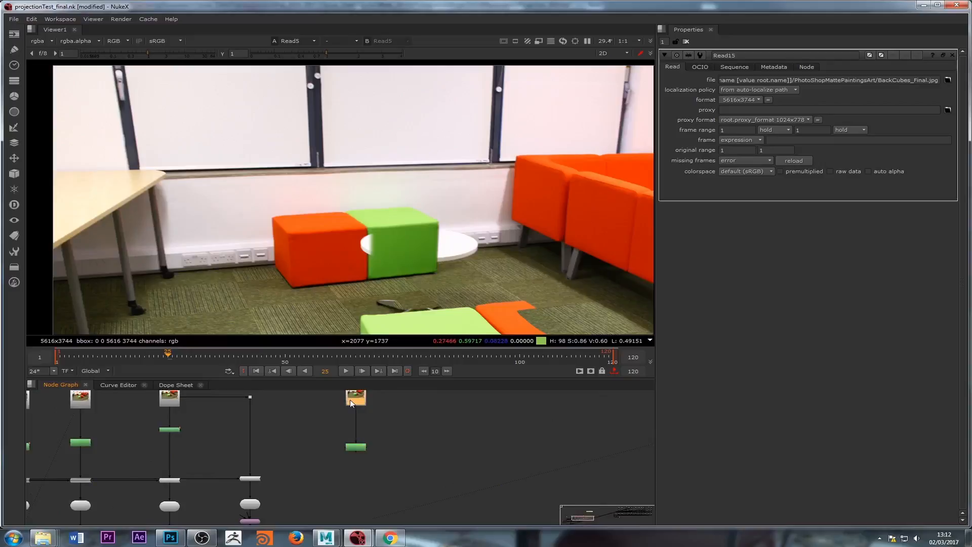
Step: View the copied Roto node's output and inspect the edges of the masked red and green cubes
{"action": "left_click", "coordinate": [336, 451]}
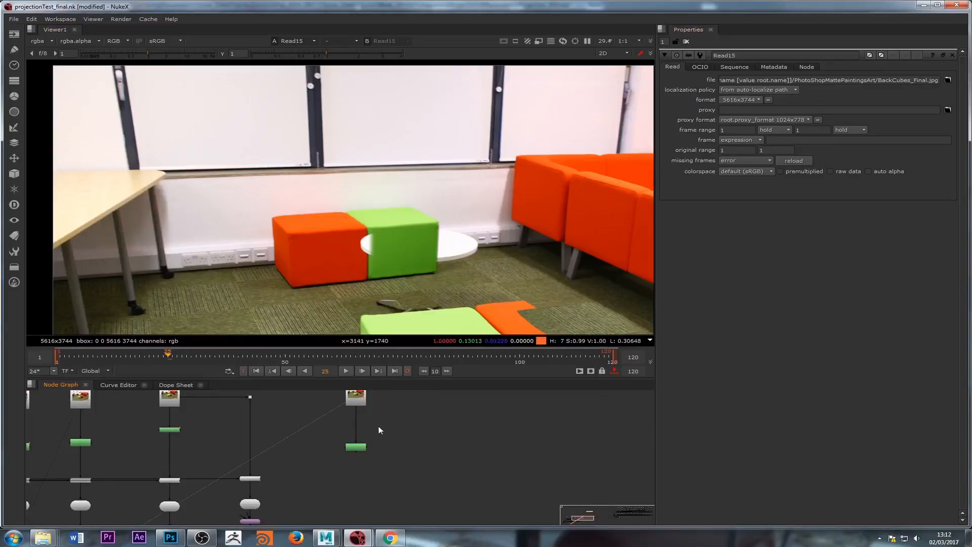
{"action": "double_click", "coordinate": [356, 448]}
{"action": "key", "text": "1"}
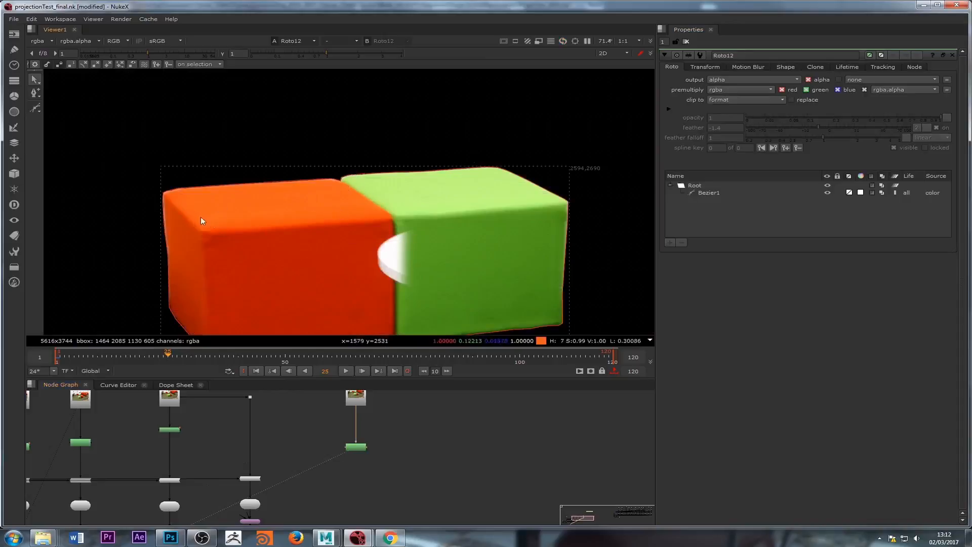
{"action": "scroll", "coordinate": [284, 221], "scroll_direction": "up", "scroll_amount": 10}
{"action": "scroll", "coordinate": [411, 235], "scroll_direction": "down", "scroll_amount": 4}
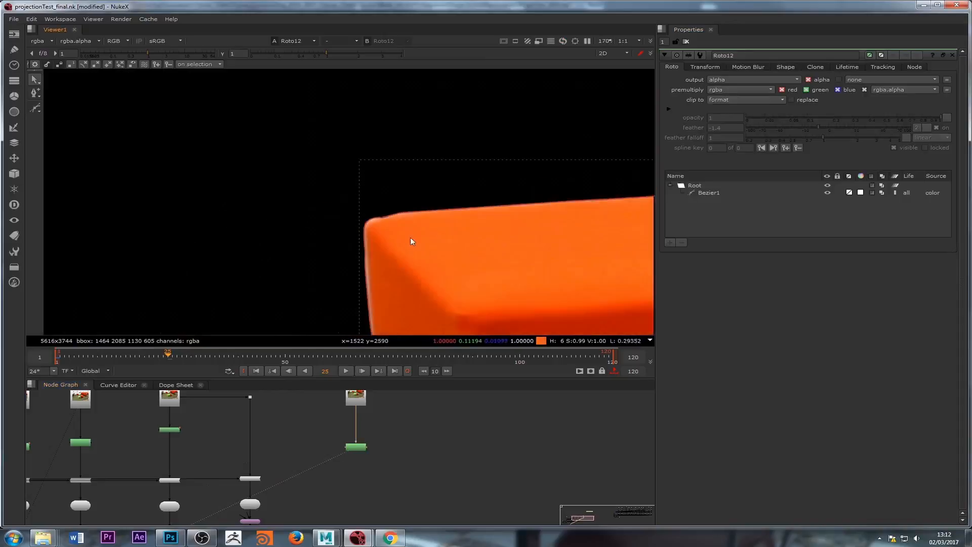
{"action": "middle_click_drag", "start_coordinate": [554, 257], "coordinate": [324, 210]}
{"action": "middle_click_drag", "start_coordinate": [496, 230], "coordinate": [236, 179]}
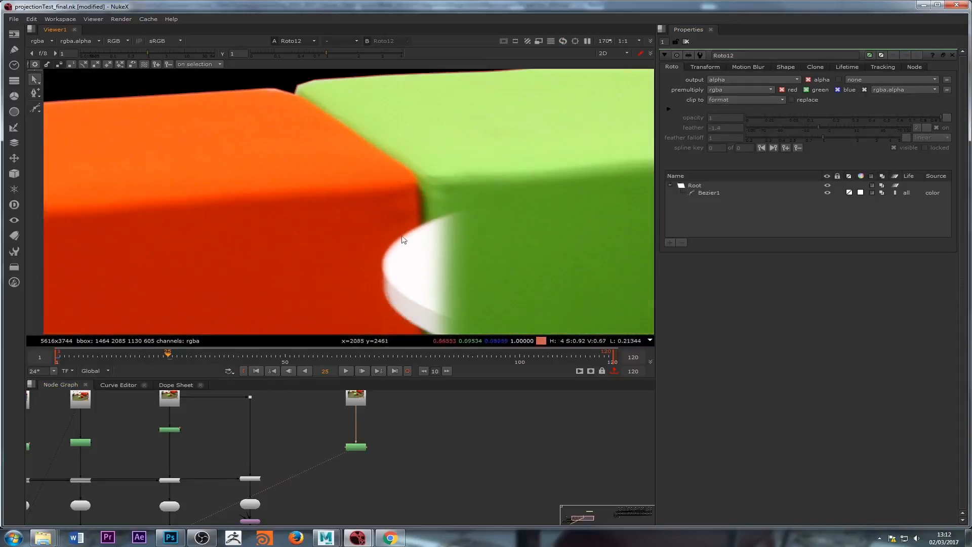
{"action": "scroll", "coordinate": [334, 476], "scroll_direction": "down", "scroll_amount": 3}
Step: Add a Project3D node below the copied Roto node
{"action": "left_click_drag", "start_coordinate": [364, 402], "coordinate": [365, 419]}
{"action": "scroll", "coordinate": [363, 441], "scroll_direction": "up", "scroll_amount": 5}
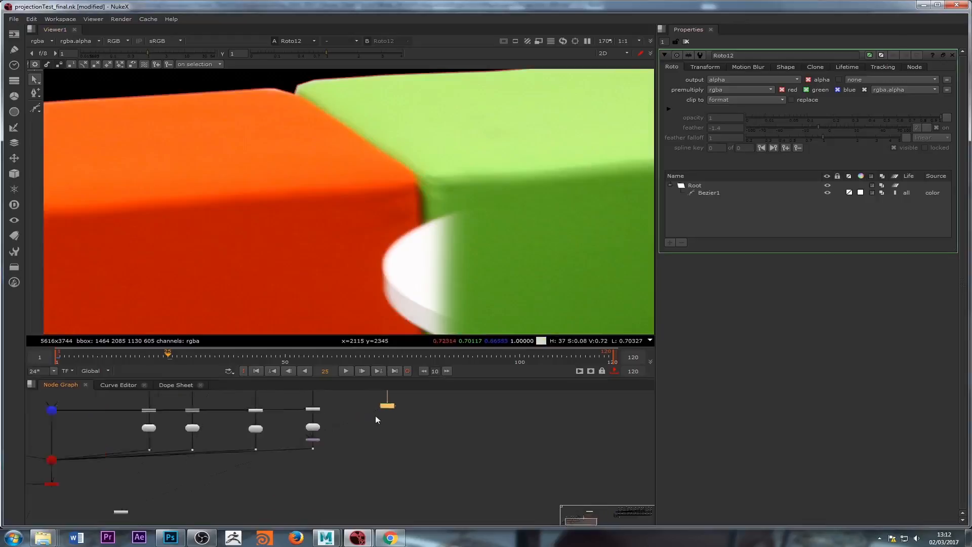
{"action": "left_click", "coordinate": [359, 485]}
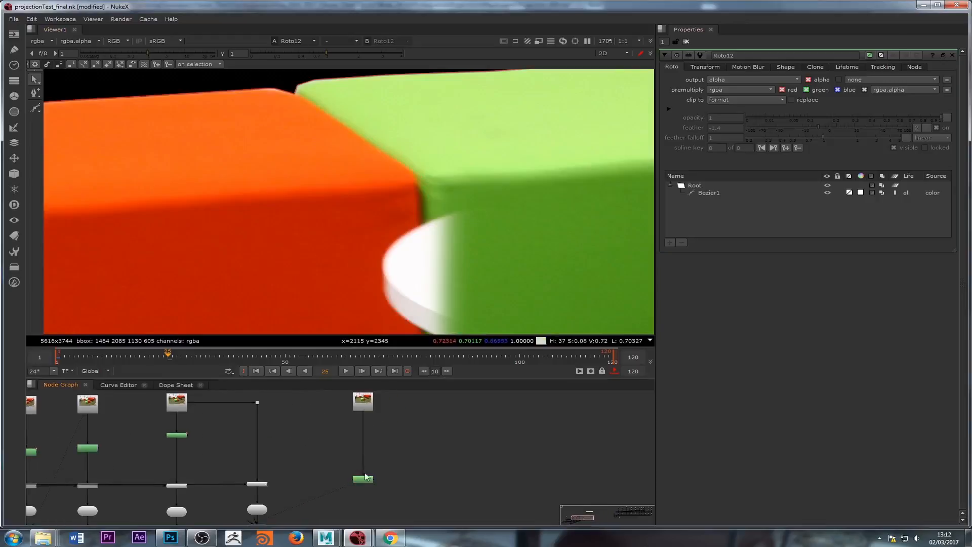
{"action": "left_click_drag", "start_coordinate": [360, 485], "coordinate": [364, 460]}
{"action": "key", "text": "Tab"}
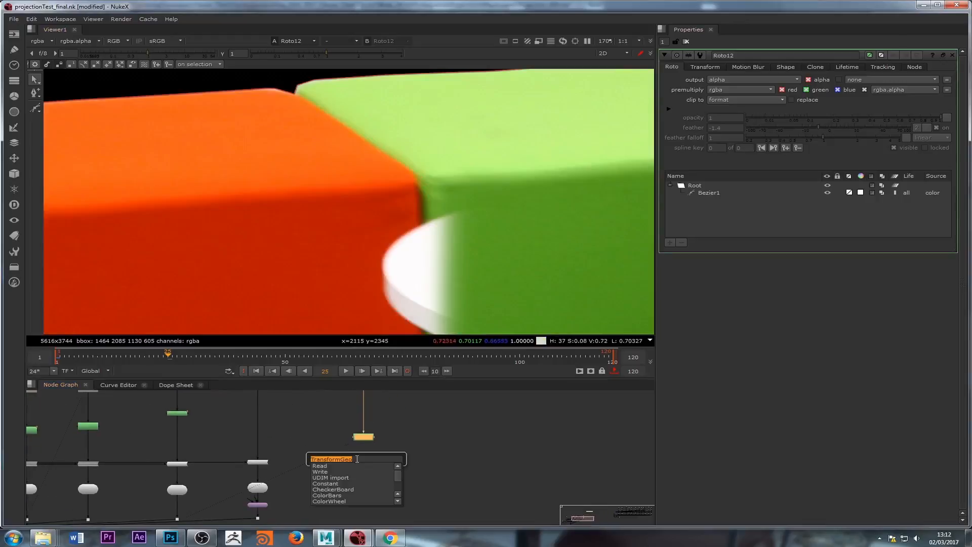
{"action": "type", "text": "project"}
{"action": "key", "text": "Return"}
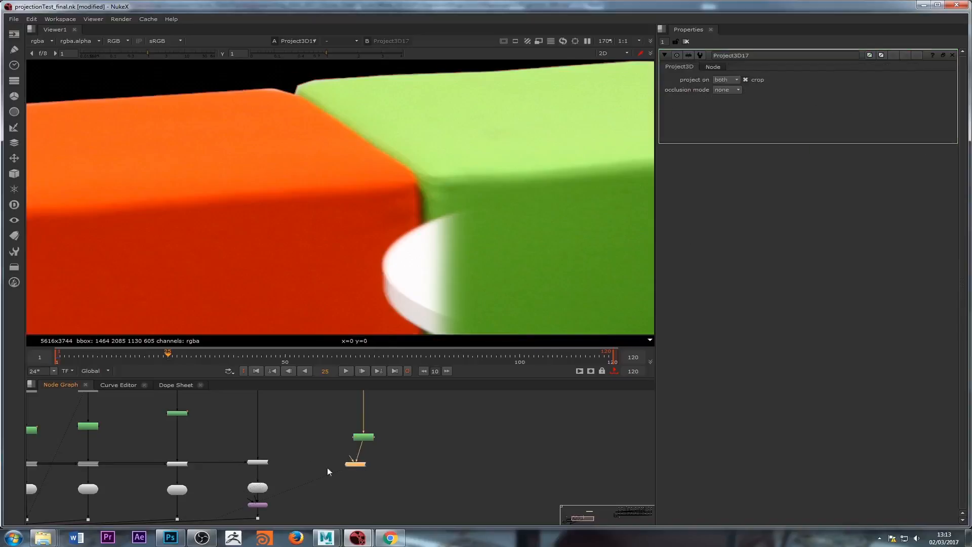
Step: Connect the new Project3D node's camera input to the blue camera shared by the other Project3D nodes, and align it under the Roto
{"action": "left_click_drag", "start_coordinate": [356, 464], "coordinate": [479, 391]}
{"action": "middle_click_drag", "start_coordinate": [99, 448], "coordinate": [479, 391]}
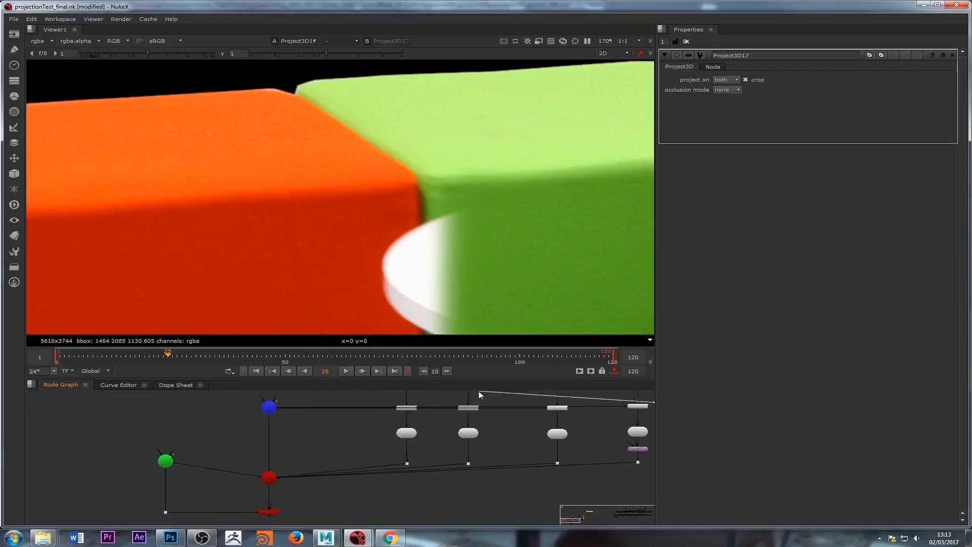
{"action": "left_click_drag", "start_coordinate": [478, 391], "coordinate": [265, 411]}
{"action": "middle_click_drag", "start_coordinate": [520, 431], "coordinate": [273, 441]}
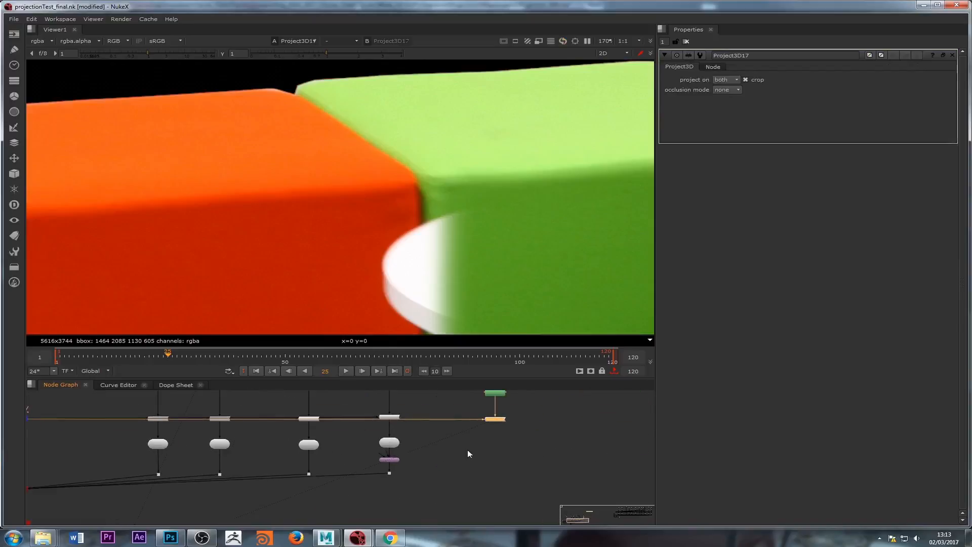
Step: Add a ReadGeo node and connect its image input to the new Project3D node
{"action": "left_click", "coordinate": [470, 448]}
{"action": "key", "text": "Tab"}
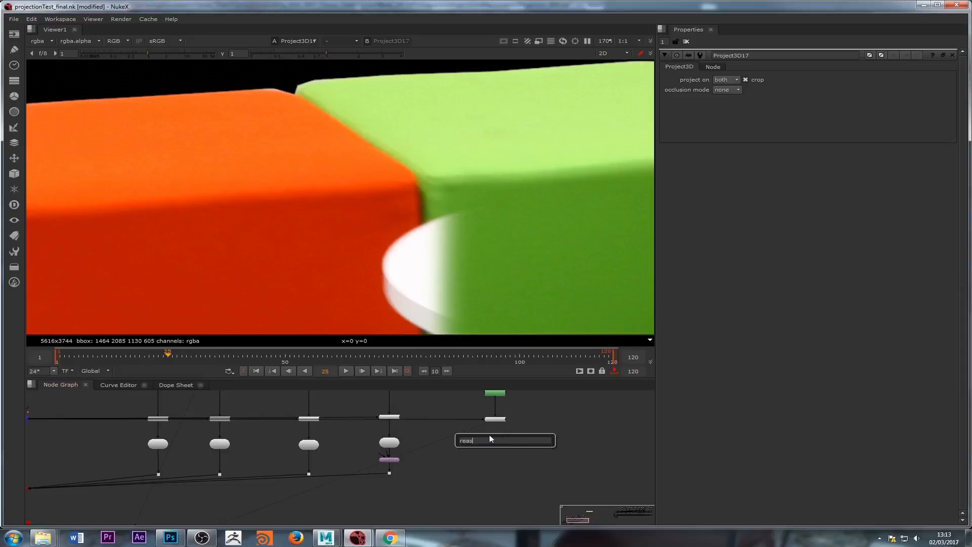
{"action": "key", "text": "BackSpace"}
{"action": "type", "text": "dg"}
{"action": "key", "text": "Return"}
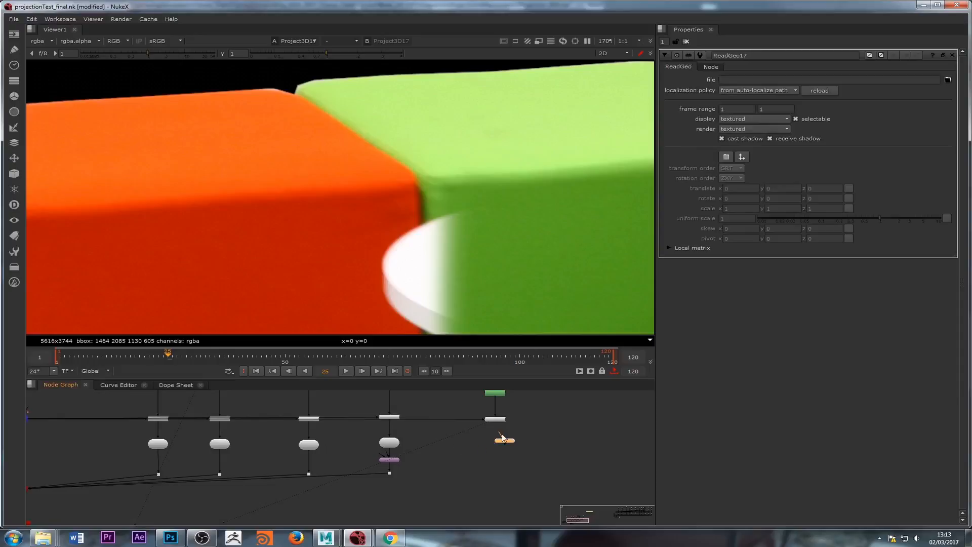
{"action": "scroll", "coordinate": [503, 451], "scroll_direction": "up", "scroll_amount": 3}
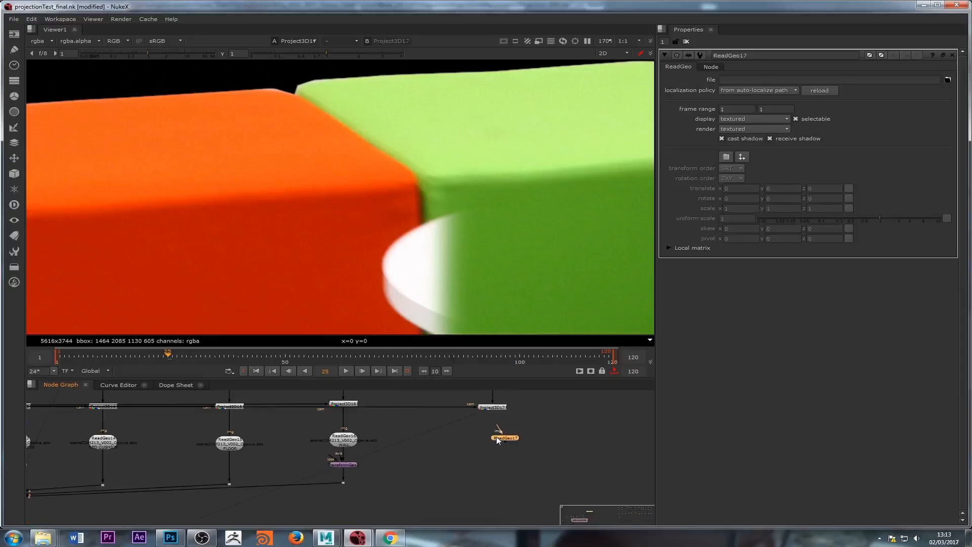
{"action": "mouse_move", "coordinate": [490, 425]}
{"action": "left_mouse_down"}
{"action": "mouse_move", "coordinate": [494, 410]}
{"action": "mouse_move", "coordinate": [493, 439]}
{"action": "left_mouse_up"}
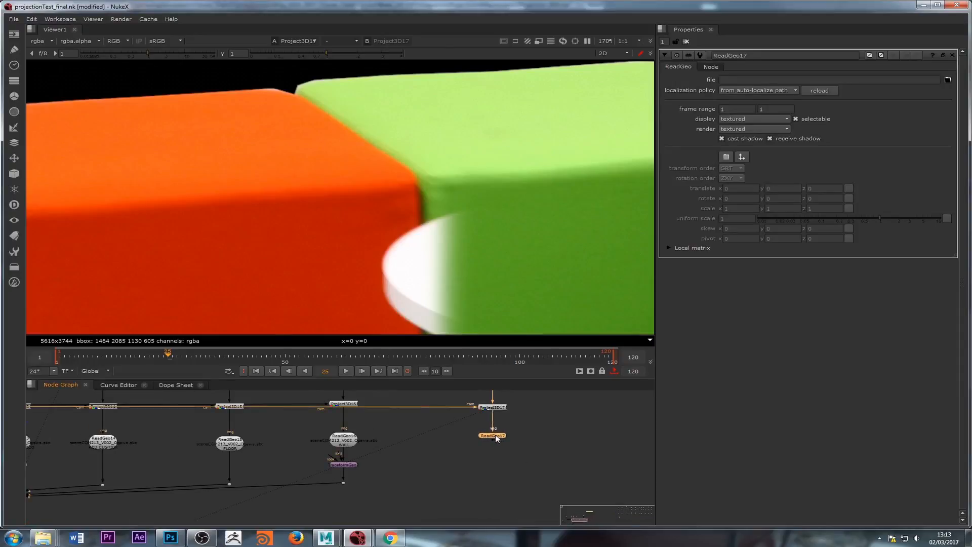
Step: View the new ReadGeo node and load sceneCOM213_V002_Ogawa.abc from the 3DWork folder into it
{"action": "key", "text": "1"}
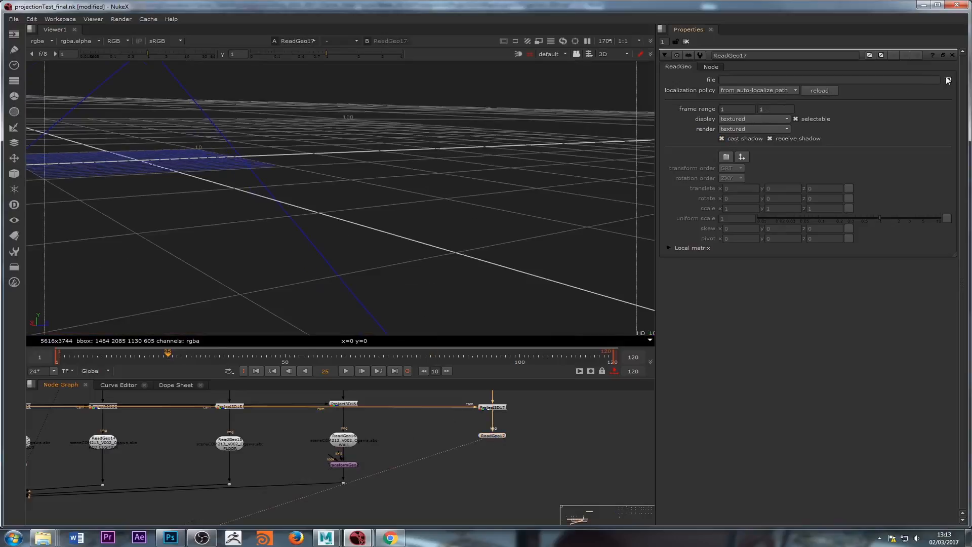
{"action": "left_click", "coordinate": [948, 80]}
{"action": "left_click", "coordinate": [476, 119]}
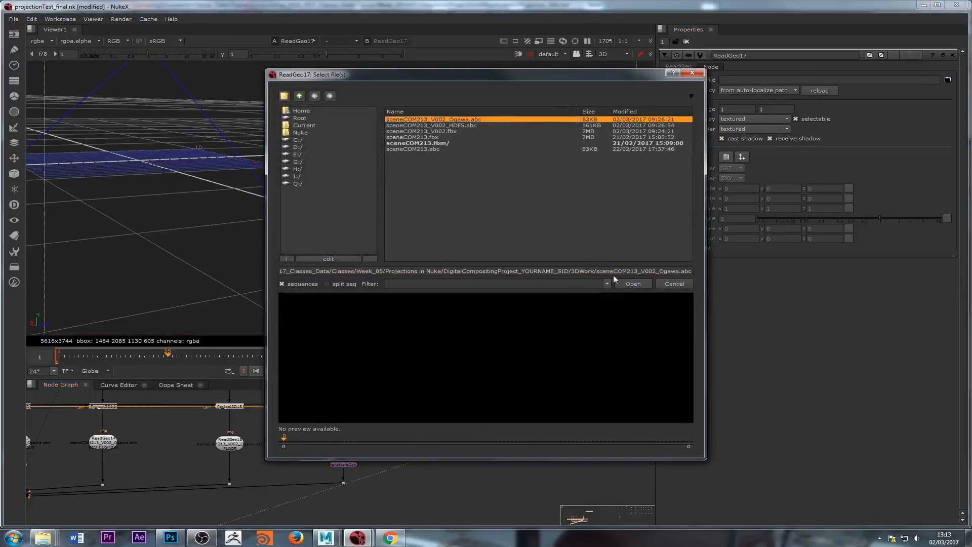
{"action": "left_click", "coordinate": [623, 284]}
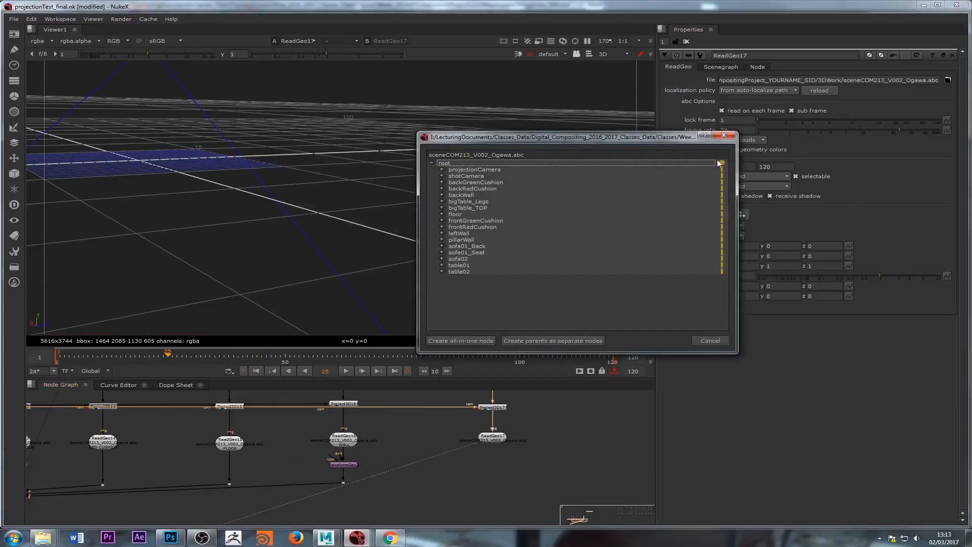
Step: Import only backGreenCushion and backRedCushion from the Alembic scene as an all-in-one node
{"action": "left_click", "coordinate": [715, 163]}
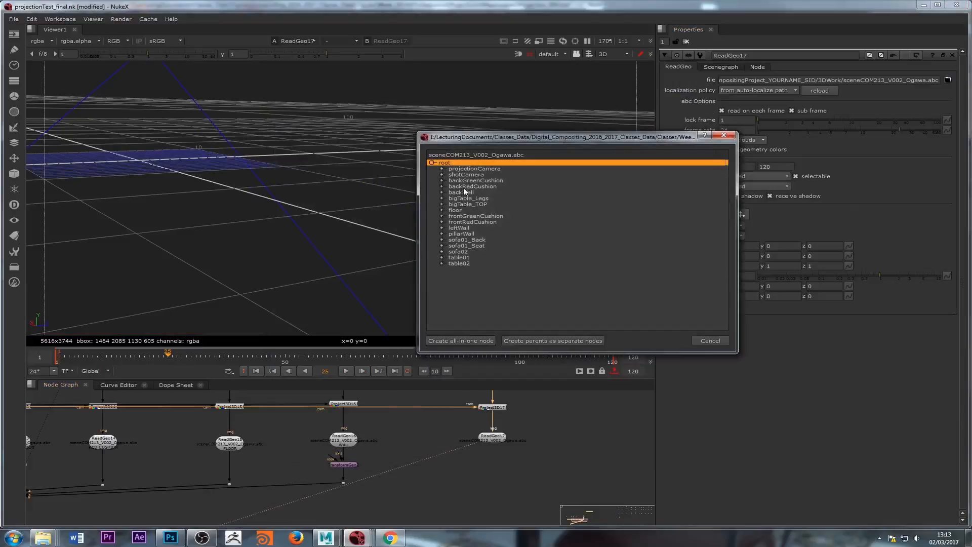
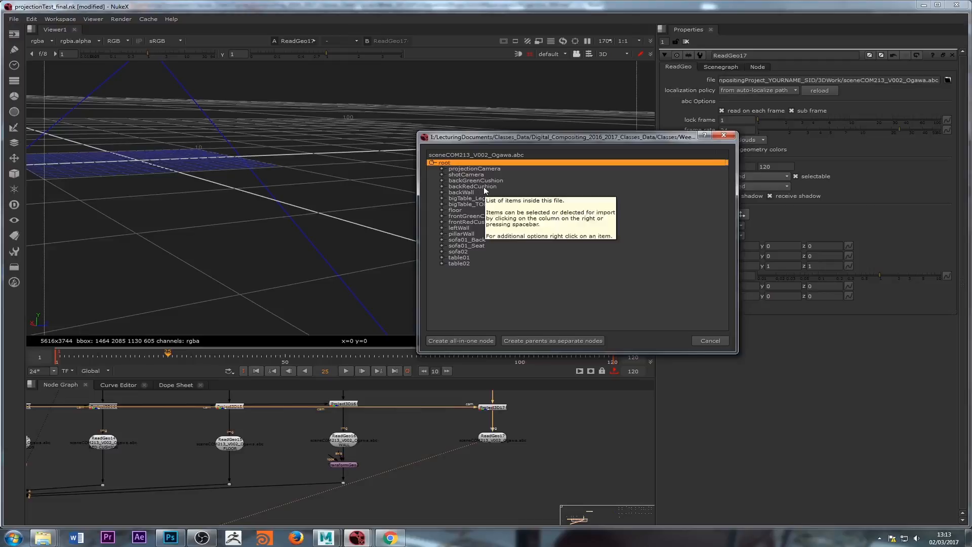
{"action": "left_click", "coordinate": [668, 181]}
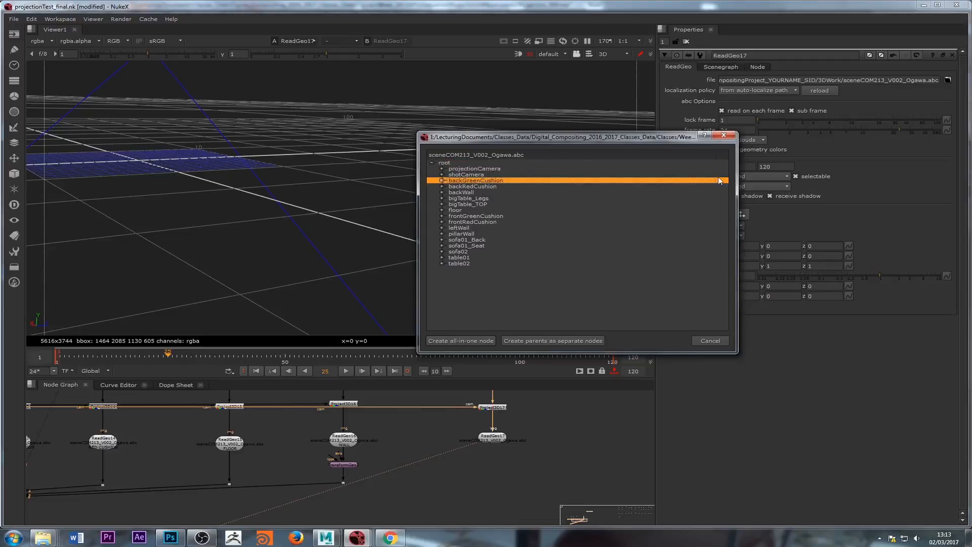
{"action": "left_click", "coordinate": [722, 187]}
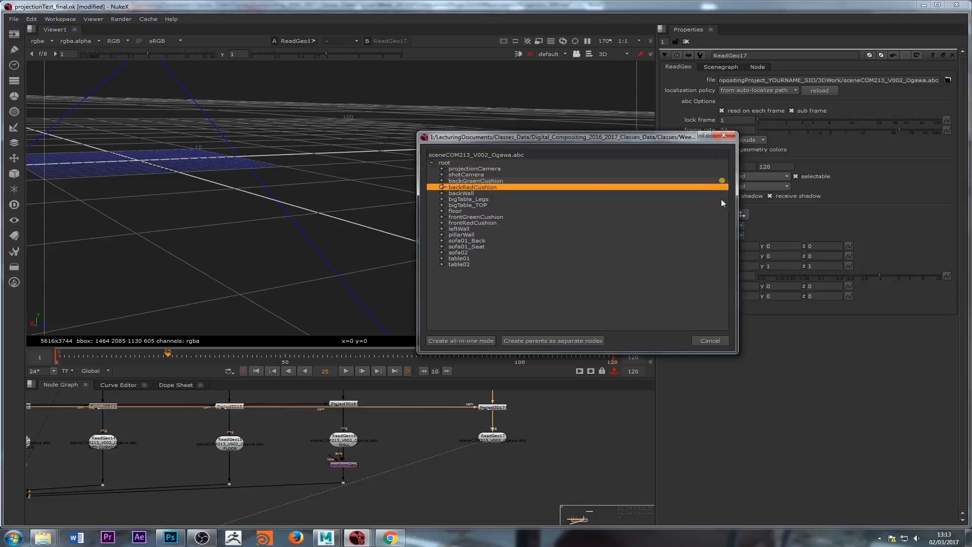
{"action": "left_click", "coordinate": [484, 340]}
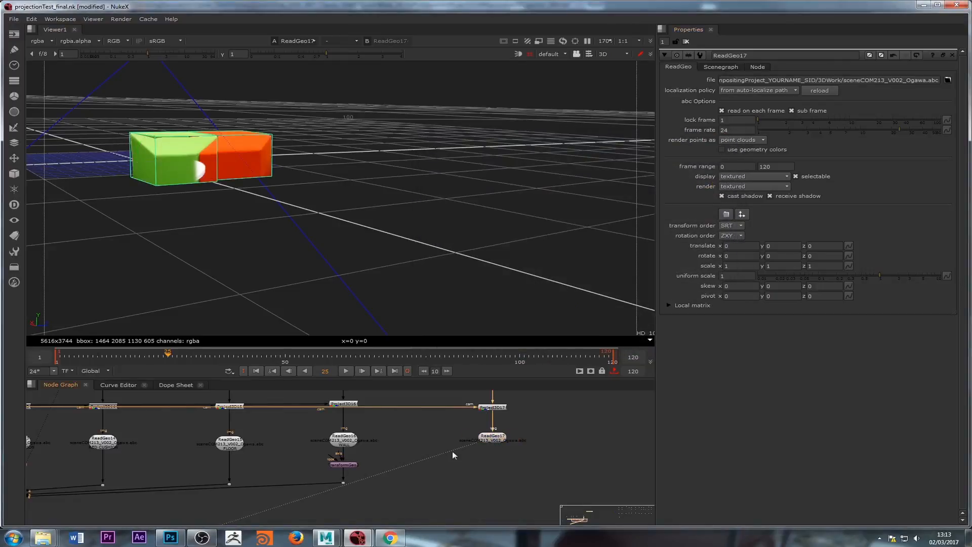
Step: Connect the back cushions' ReadGeo to the red Scene node and route the connection through a dot below the ReadGeo
{"action": "scroll", "coordinate": [451, 451], "scroll_direction": "down", "scroll_amount": 3}
{"action": "middle_click_drag", "start_coordinate": [452, 450], "coordinate": [521, 420]}
{"action": "scroll", "coordinate": [498, 425], "scroll_direction": "up", "scroll_amount": 3}
{"action": "left_click_drag", "start_coordinate": [578, 404], "coordinate": [578, 412]}
{"action": "scroll", "coordinate": [339, 475], "scroll_direction": "down", "scroll_amount": 2}
{"action": "middle_click_drag", "start_coordinate": [339, 476], "coordinate": [487, 452]}
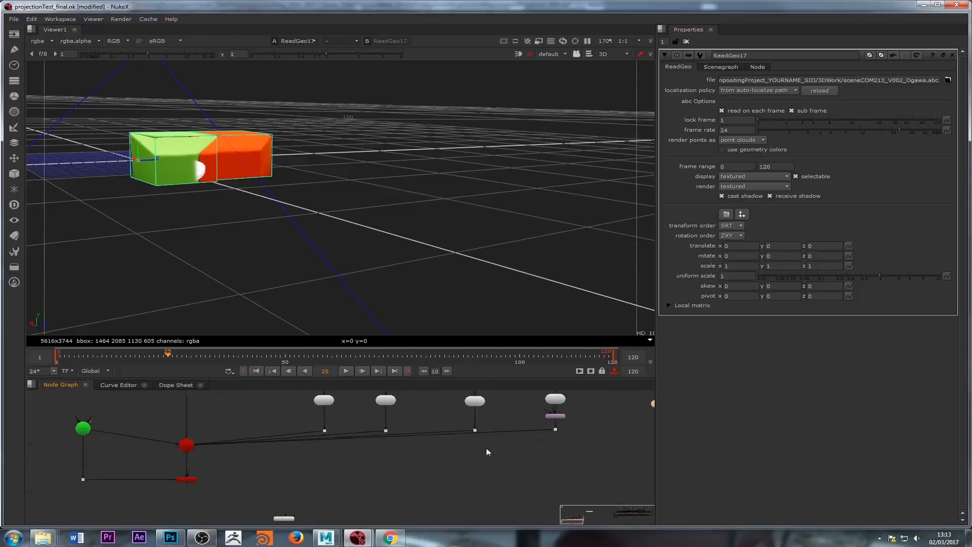
{"action": "scroll", "coordinate": [264, 492], "scroll_direction": "up", "scroll_amount": 2}
{"action": "left_click_drag", "start_coordinate": [142, 428], "coordinate": [575, 434]}
{"action": "middle_click_drag", "start_coordinate": [575, 433], "coordinate": [158, 511]}
{"action": "left_click_drag", "start_coordinate": [158, 511], "coordinate": [398, 449]}
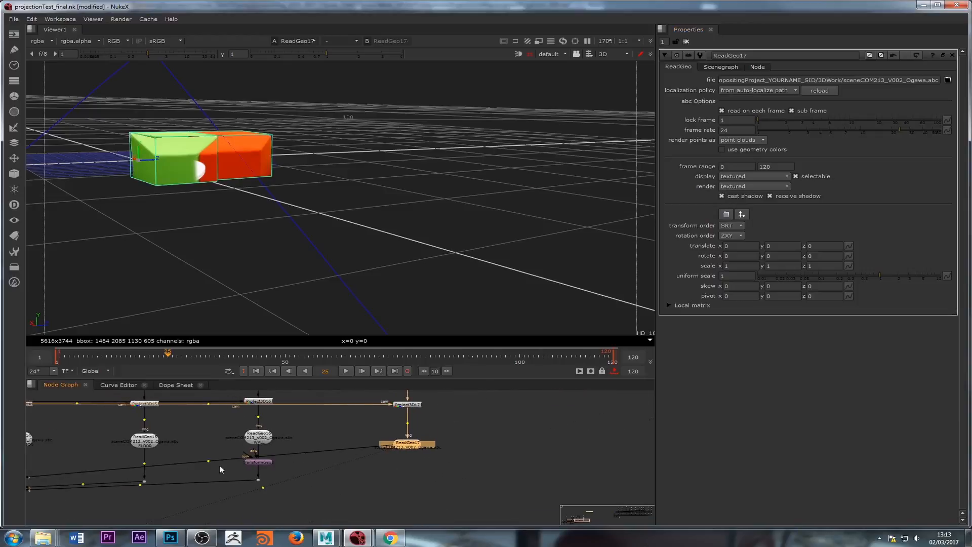
{"action": "left_click_drag", "start_coordinate": [210, 461], "coordinate": [390, 485], "text": "ctrl"}
{"action": "scroll", "coordinate": [358, 469], "scroll_direction": "down", "scroll_amount": 4}
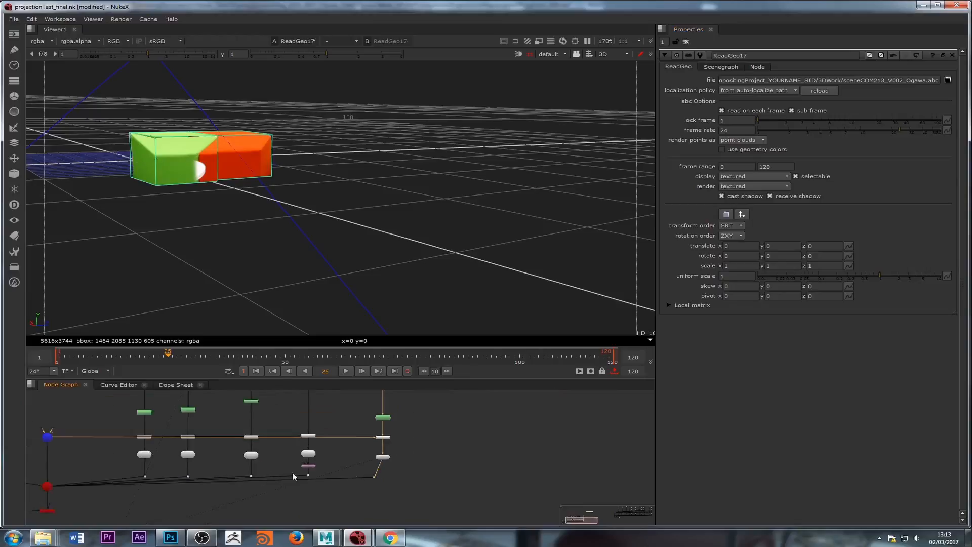
Step: View the ScanlineRender2 output in 2D and check the back cushions in the shot up to frame 89
{"action": "middle_click_drag", "start_coordinate": [96, 512], "coordinate": [366, 453]}
{"action": "scroll", "coordinate": [309, 451], "scroll_direction": "up", "scroll_amount": 4}
{"action": "double_click", "coordinate": [330, 448]}
{"action": "key", "text": "1"}
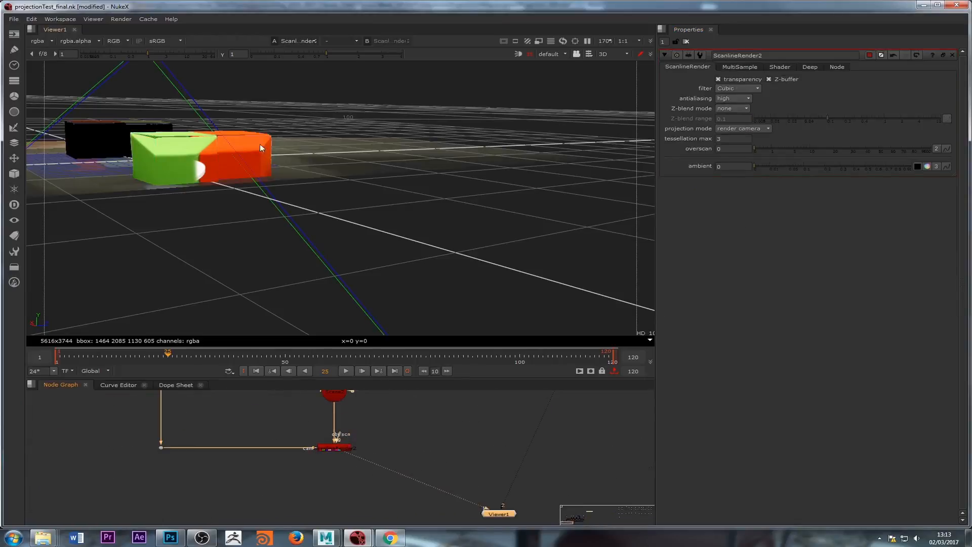
{"action": "key", "text": "Tab"}
{"action": "scroll", "coordinate": [309, 176], "scroll_direction": "down", "scroll_amount": 3}
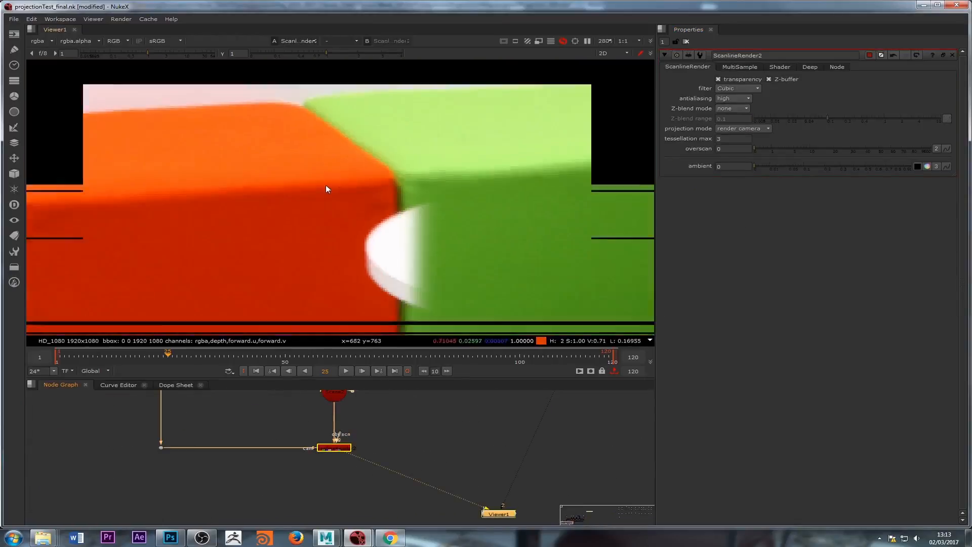
{"action": "scroll", "coordinate": [320, 182], "scroll_direction": "down", "scroll_amount": 1}
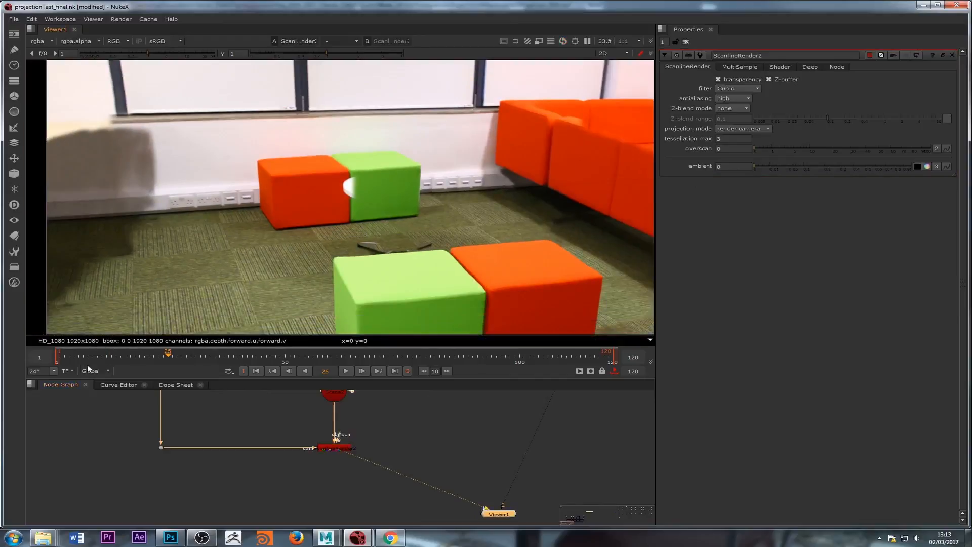
{"action": "left_click", "coordinate": [209, 356]}
{"action": "left_click", "coordinate": [468, 357]}
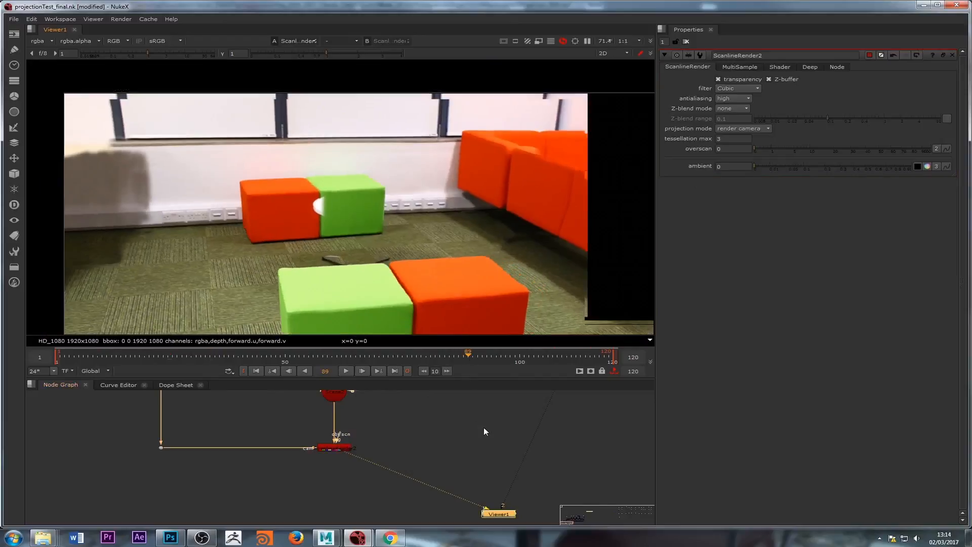
Step: Label the ReadGeo17 node BACKCUSHIONS
{"action": "scroll", "coordinate": [484, 431], "scroll_direction": "down", "scroll_amount": 2}
{"action": "middle_click_drag", "start_coordinate": [484, 430], "coordinate": [338, 452]}
{"action": "middle_click_drag", "start_coordinate": [554, 420], "coordinate": [354, 487]}
{"action": "middle_click_drag", "start_coordinate": [527, 469], "coordinate": [359, 501]}
{"action": "scroll", "coordinate": [429, 484], "scroll_direction": "up", "scroll_amount": 4}
{"action": "double_click", "coordinate": [445, 462]}
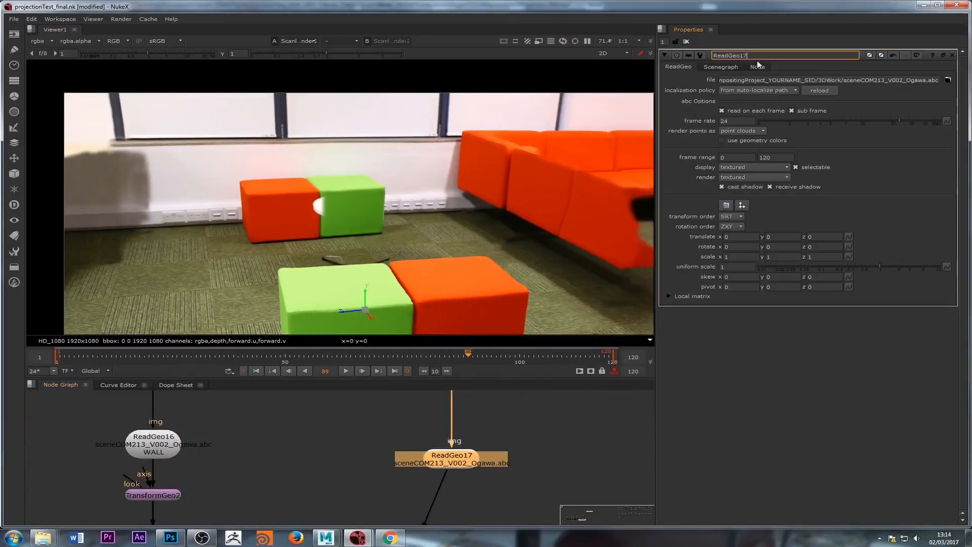
{"action": "left_click", "coordinate": [757, 67]}
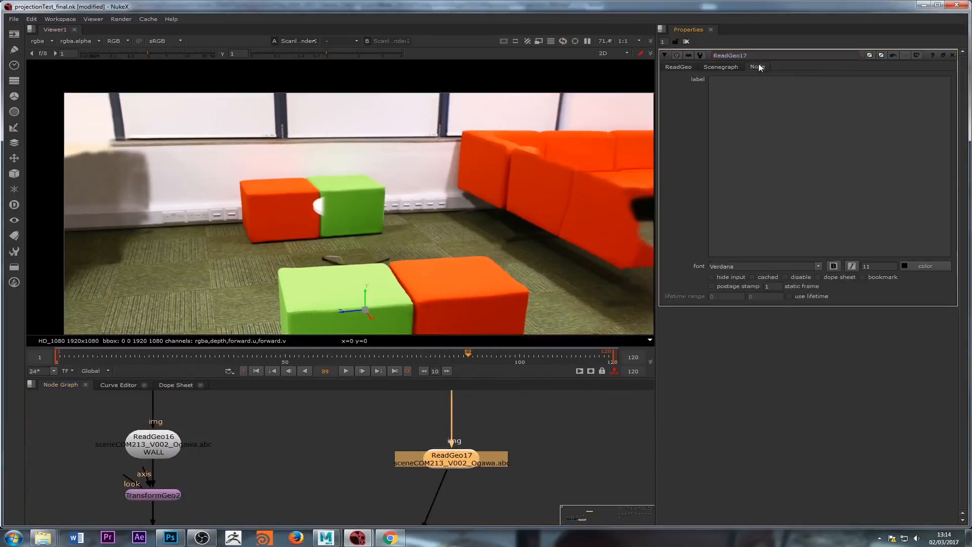
{"action": "left_click", "coordinate": [729, 90]}
{"action": "type", "text": "BACKCUSHIONS"}
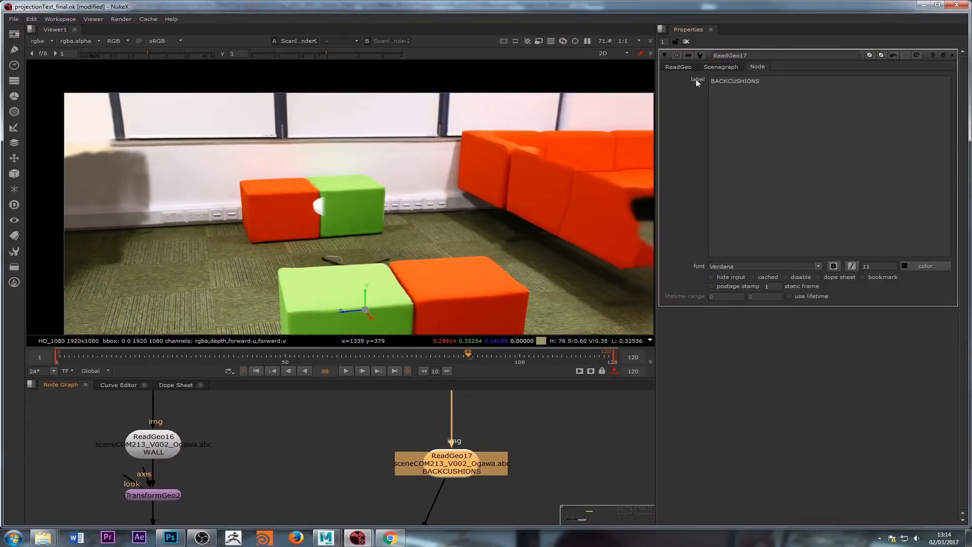
Step: Set the render mode of the BACKCUSHIONS ReadGeo to textured+wireframe
{"action": "left_click", "coordinate": [679, 67]}
{"action": "left_click", "coordinate": [754, 177]}
{"action": "left_click", "coordinate": [759, 188]}
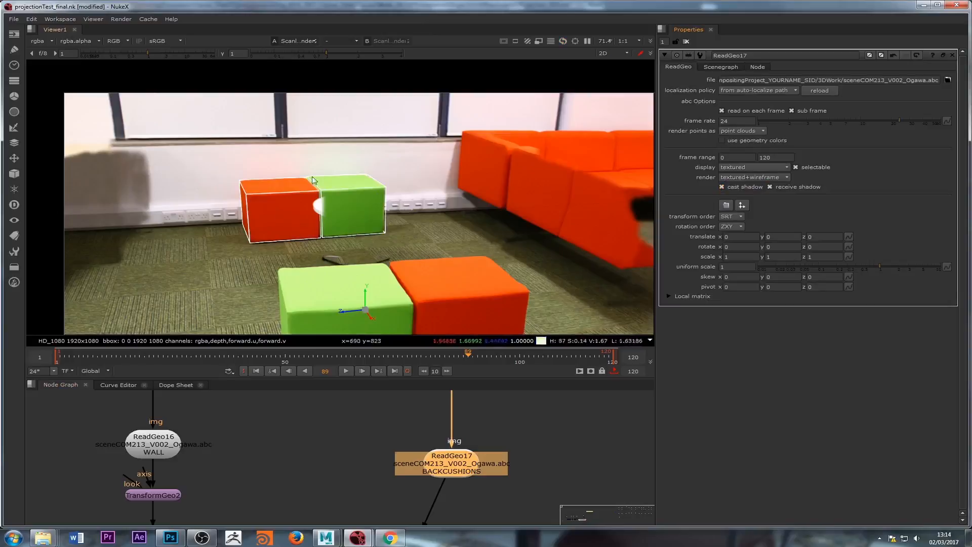
Step: Inspect how the back cushions' wireframe lines up with the projected texture edges, checking the Roto12 and ScanlineRender2 nodes
{"action": "scroll", "coordinate": [377, 200], "scroll_direction": "up", "scroll_amount": 5}
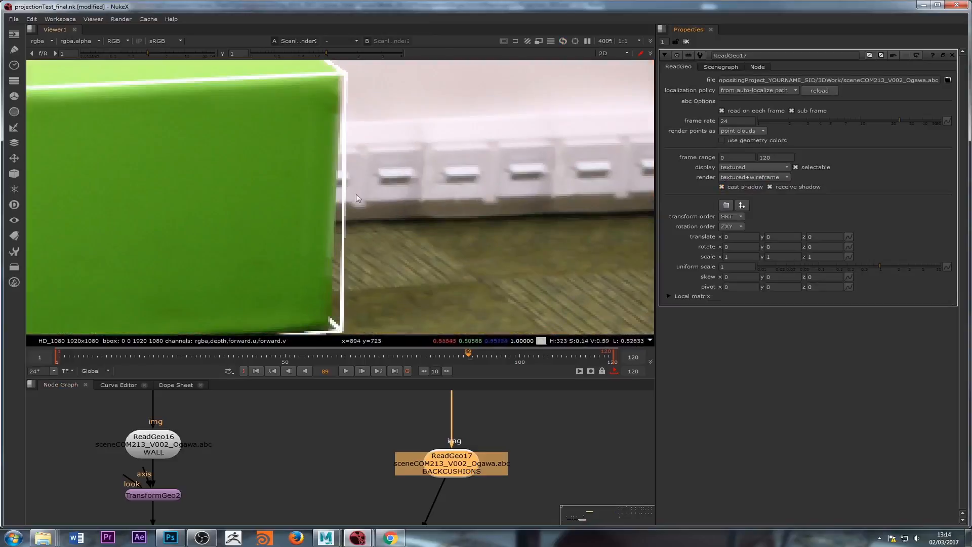
{"action": "scroll", "coordinate": [441, 427], "scroll_direction": "down", "scroll_amount": 4}
{"action": "double_click", "coordinate": [449, 427]}
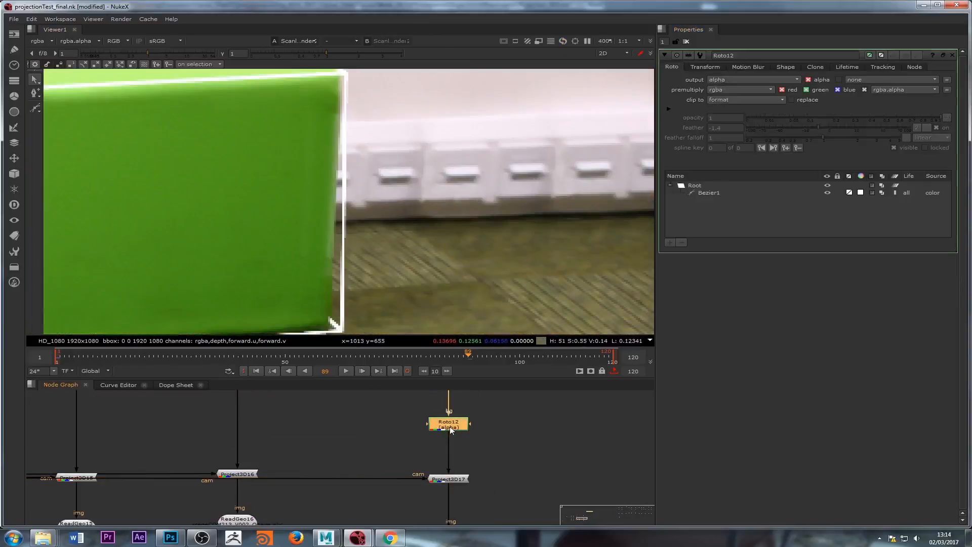
{"action": "scroll", "coordinate": [439, 440], "scroll_direction": "down", "scroll_amount": 6}
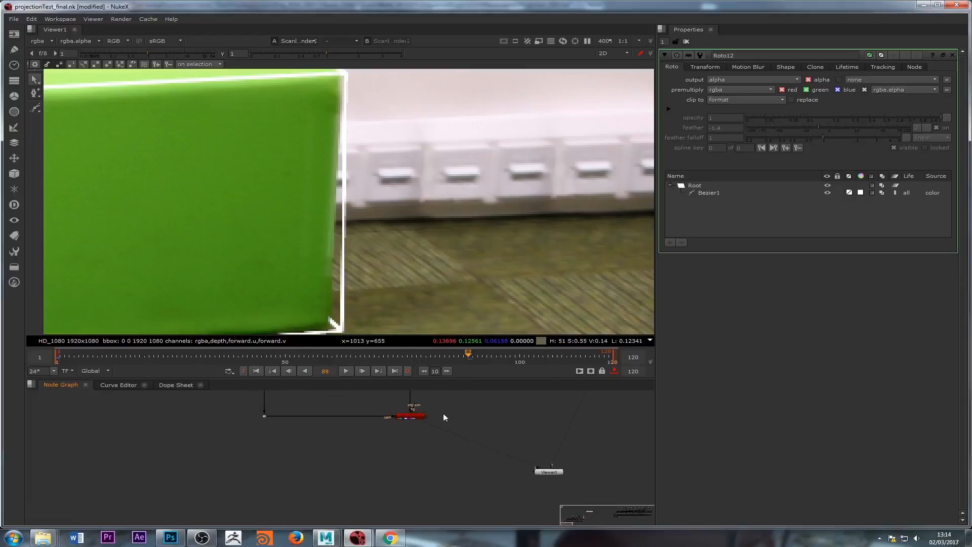
{"action": "double_click", "coordinate": [415, 418]}
{"action": "scroll", "coordinate": [386, 217], "scroll_direction": "down", "scroll_amount": 4}
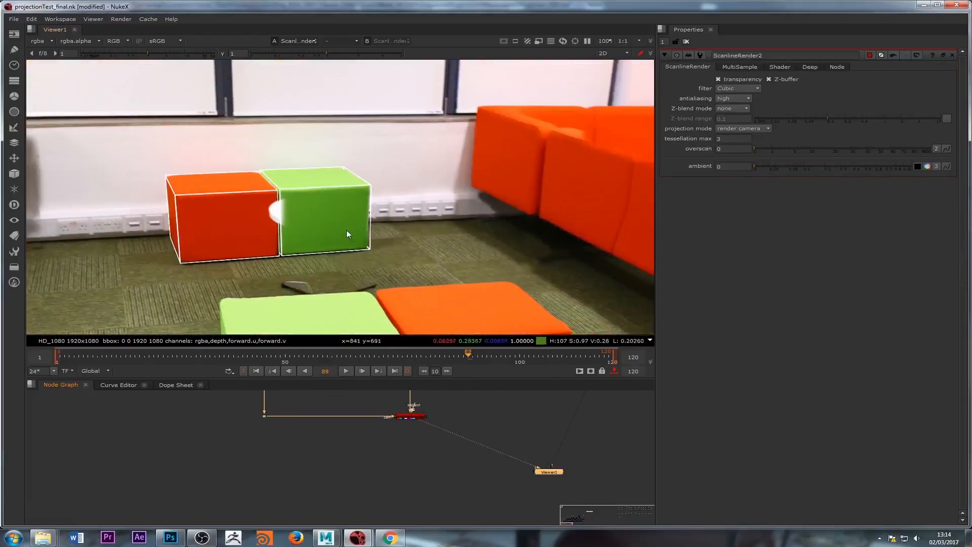
{"action": "scroll", "coordinate": [354, 223], "scroll_direction": "down", "scroll_amount": 3}
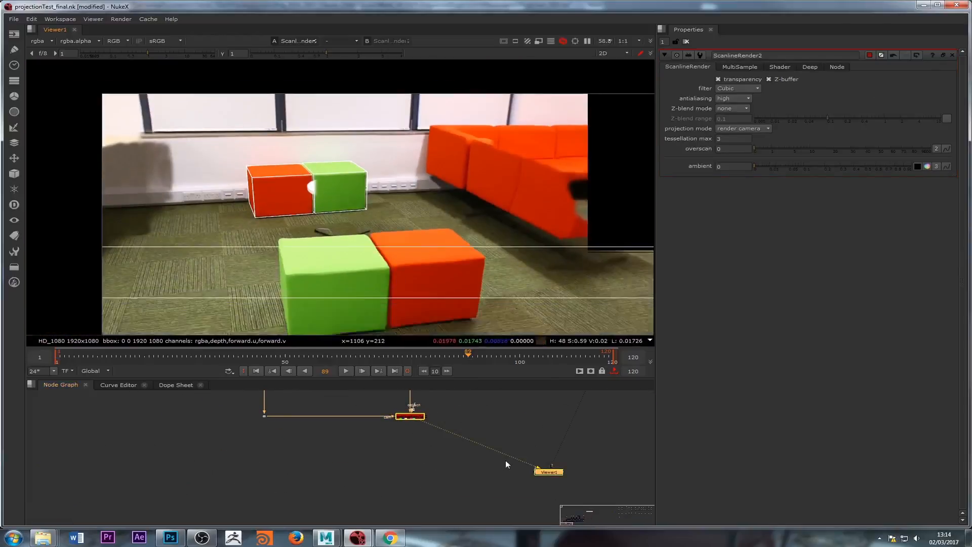
Step: Look through the node graph's other projection branches for the ReadGeo10 branch that contains an EditGeo node
{"action": "middle_click_drag", "start_coordinate": [505, 461], "coordinate": [286, 541]}
{"action": "scroll", "coordinate": [478, 211], "scroll_direction": "down", "scroll_amount": 3}
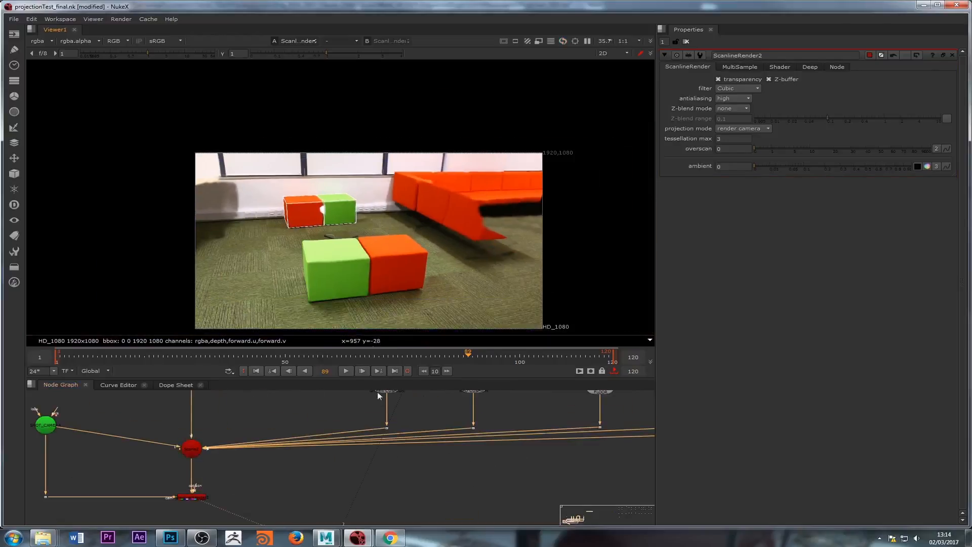
{"action": "scroll", "coordinate": [453, 427], "scroll_direction": "down", "scroll_amount": 3}
{"action": "scroll", "coordinate": [454, 427], "scroll_direction": "down", "scroll_amount": 6}
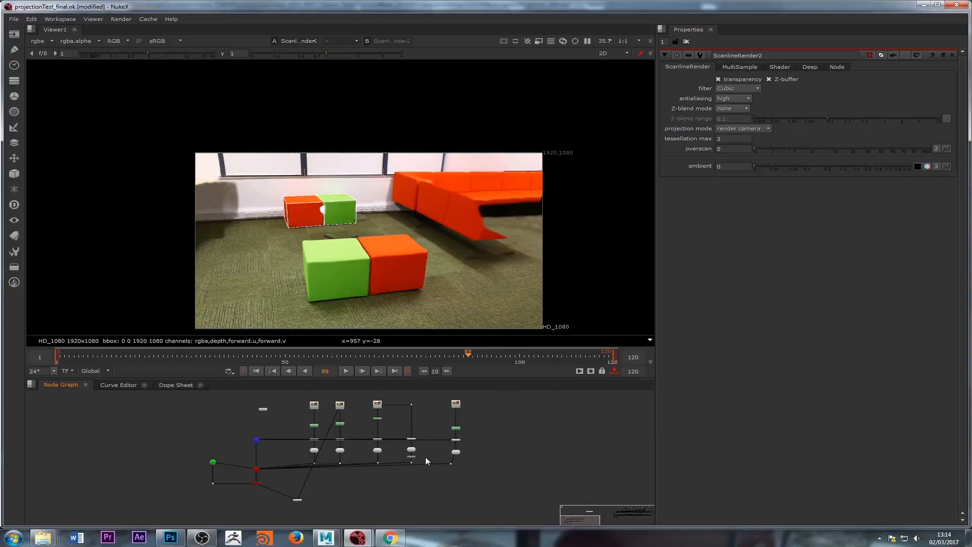
{"action": "scroll", "coordinate": [453, 460], "scroll_direction": "up", "scroll_amount": 10}
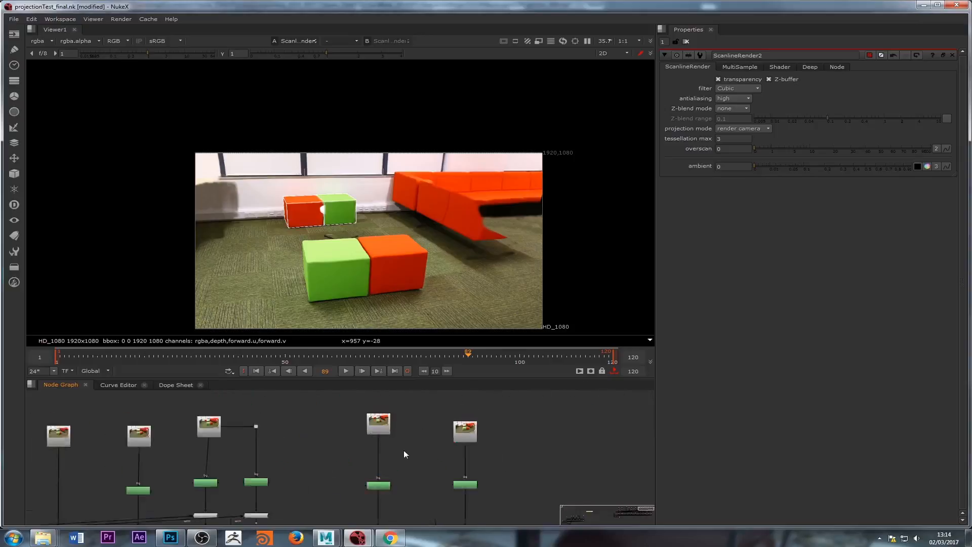
{"action": "scroll", "coordinate": [416, 455], "scroll_direction": "down", "scroll_amount": 3}
{"action": "scroll", "coordinate": [431, 435], "scroll_direction": "up", "scroll_amount": 4}
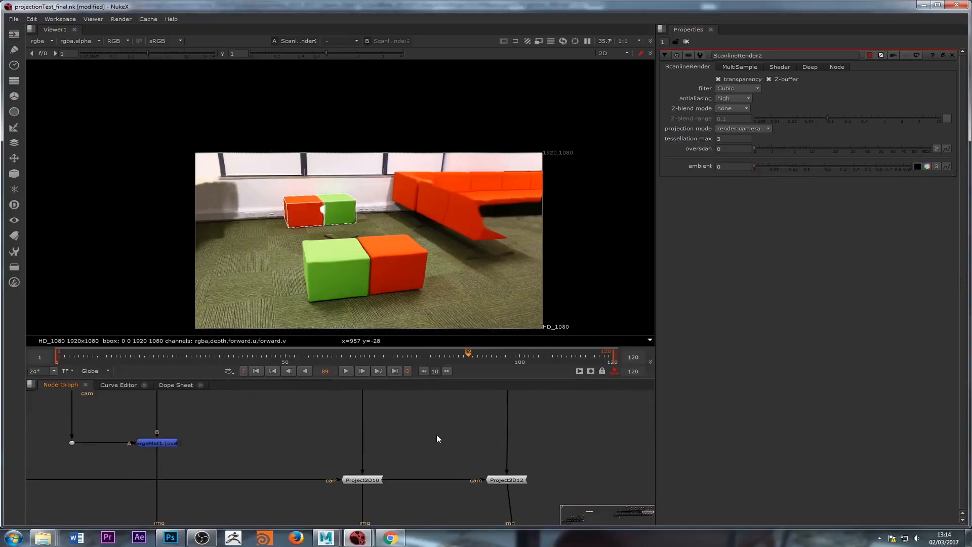
{"action": "scroll", "coordinate": [393, 485], "scroll_direction": "down", "scroll_amount": 2}
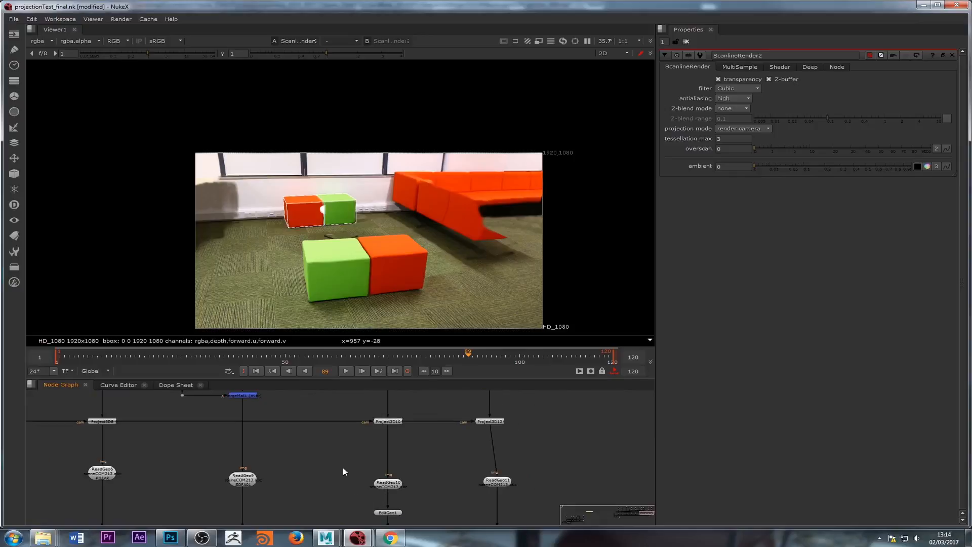
{"action": "scroll", "coordinate": [349, 486], "scroll_direction": "up", "scroll_amount": 5}
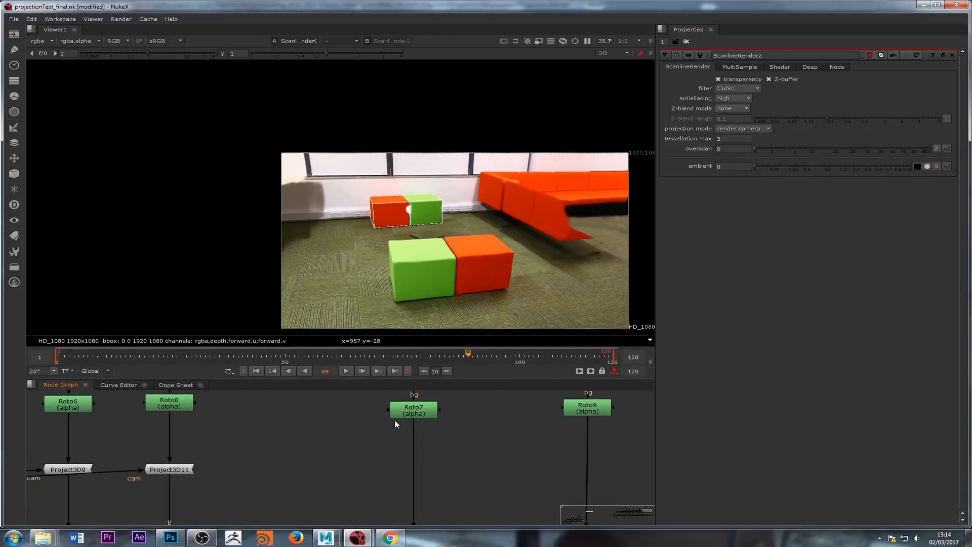
{"action": "middle_click_drag", "start_coordinate": [395, 421], "coordinate": [409, 299]}
{"action": "middle_click_drag", "start_coordinate": [380, 502], "coordinate": [436, 427]}
Step: Display the ReadGeo10 geometry in the 3D viewer and examine it from another angle
{"action": "double_click", "coordinate": [459, 405]}
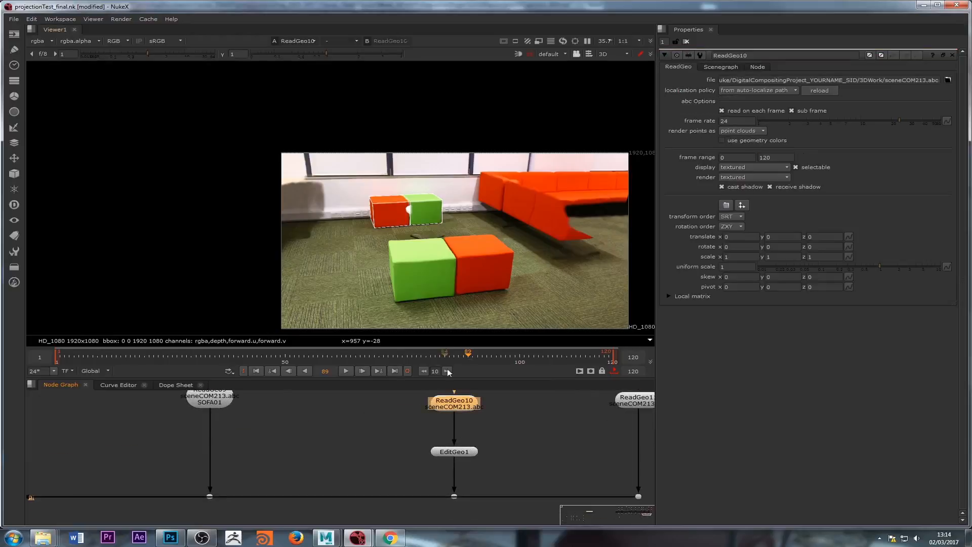
{"action": "key", "text": "1"}
{"action": "left_click_drag", "start_coordinate": [362, 249], "coordinate": [231, 276], "text": "ctrl"}
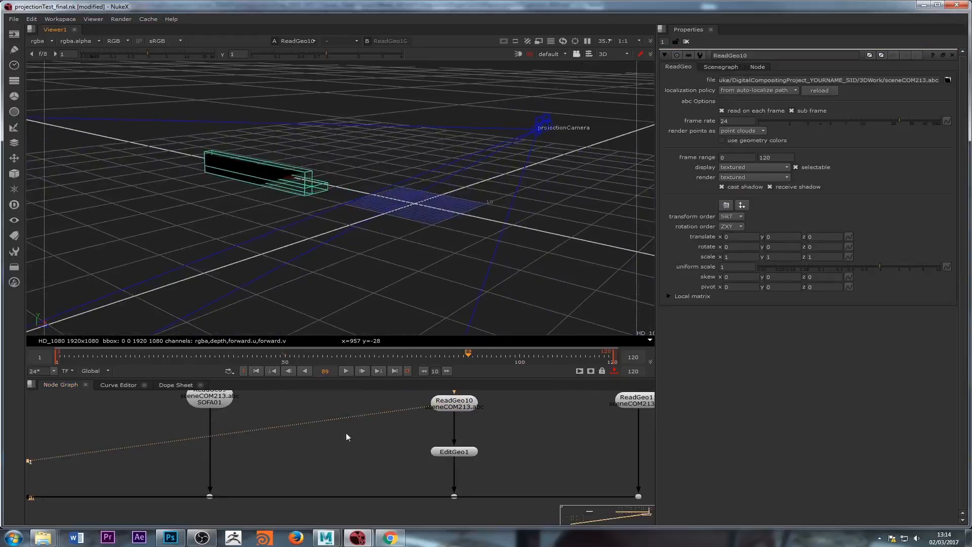
Step: Display the EditGeo1 output and examine its geometry together with the projection camera
{"action": "double_click", "coordinate": [459, 452]}
{"action": "key", "text": "1"}
{"action": "mouse_move", "coordinate": [390, 280]}
{"action": "left_mouse_down", "text": "ctrl"}
{"action": "mouse_move", "coordinate": [348, 302]}
{"action": "mouse_move", "coordinate": [268, 301]}
{"action": "mouse_move", "coordinate": [373, 275]}
{"action": "left_mouse_up", "text": "ctrl"}
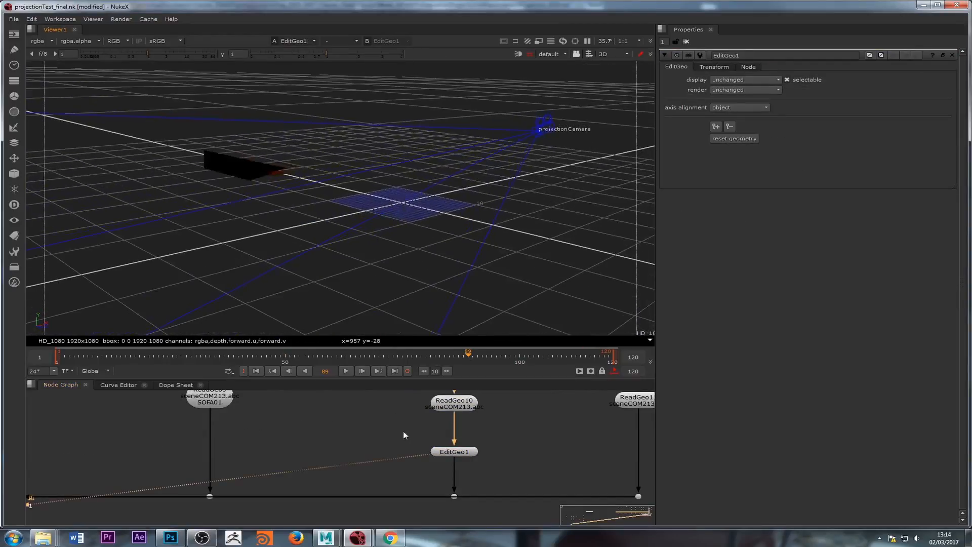
{"action": "left_click", "coordinate": [448, 453]}
{"action": "left_click", "coordinate": [442, 456]}
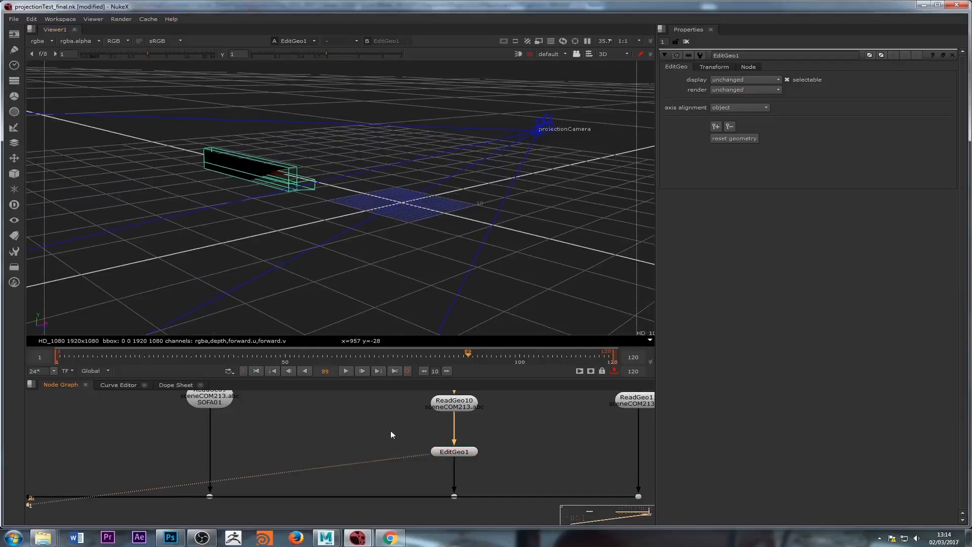
Step: Return the viewer to the ReadGeo10 output to compare it with the EditGeo1 geometry
{"action": "scroll", "coordinate": [391, 434], "scroll_direction": "down", "scroll_amount": 2}
{"action": "double_click", "coordinate": [420, 468]}
{"action": "key", "text": "1"}
{"action": "scroll", "coordinate": [385, 453], "scroll_direction": "down", "scroll_amount": 4}
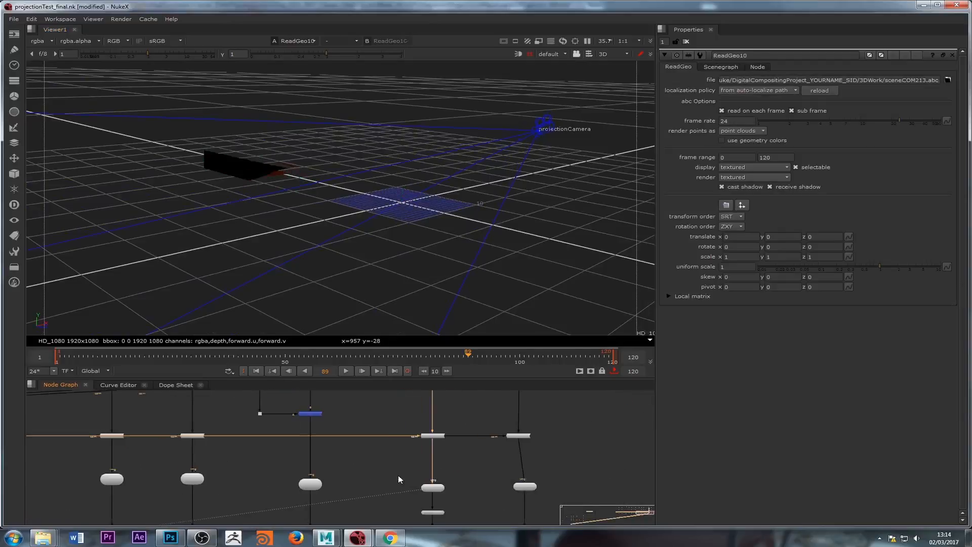
Step: Inspect the properties of the existing ReadGeo nodes for SOFA01 and PILLAR among the other projection branches
{"action": "scroll", "coordinate": [405, 476], "scroll_direction": "up", "scroll_amount": 5}
{"action": "double_click", "coordinate": [368, 481]}
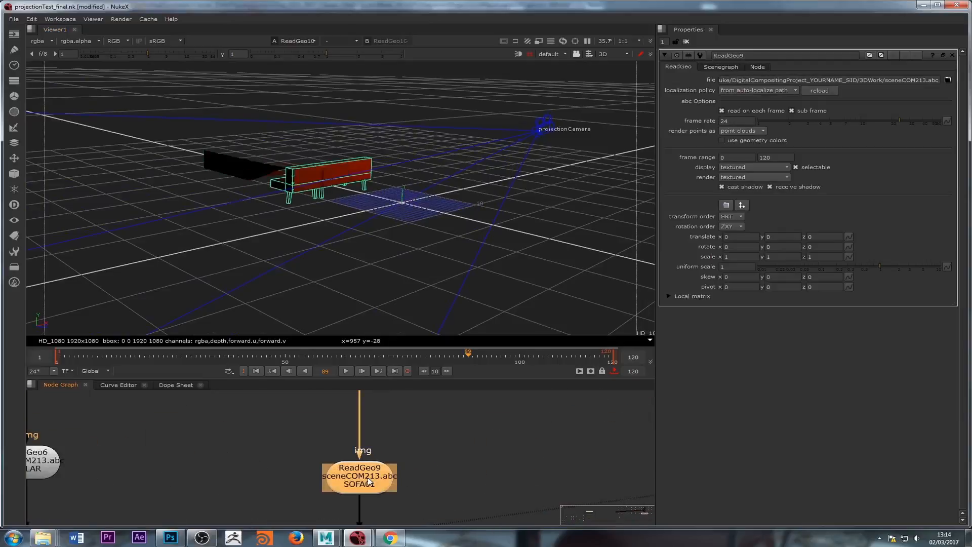
{"action": "scroll", "coordinate": [312, 461], "scroll_direction": "down", "scroll_amount": 3}
{"action": "middle_click_drag", "start_coordinate": [290, 431], "coordinate": [410, 494]}
{"action": "middle_click_drag", "start_coordinate": [334, 494], "coordinate": [519, 448]}
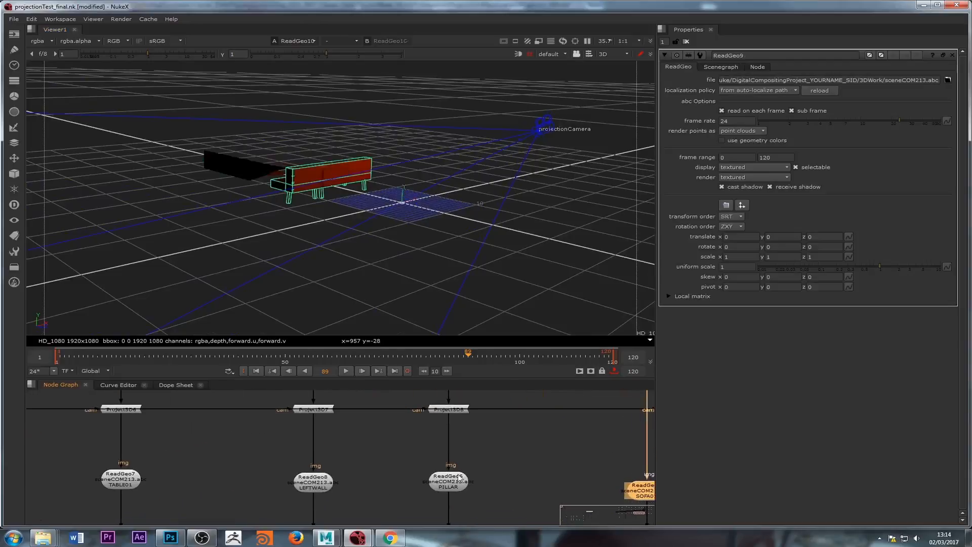
{"action": "double_click", "coordinate": [460, 477]}
{"action": "scroll", "coordinate": [385, 444], "scroll_direction": "down", "scroll_amount": 2}
{"action": "scroll", "coordinate": [259, 460], "scroll_direction": "up", "scroll_amount": 3}
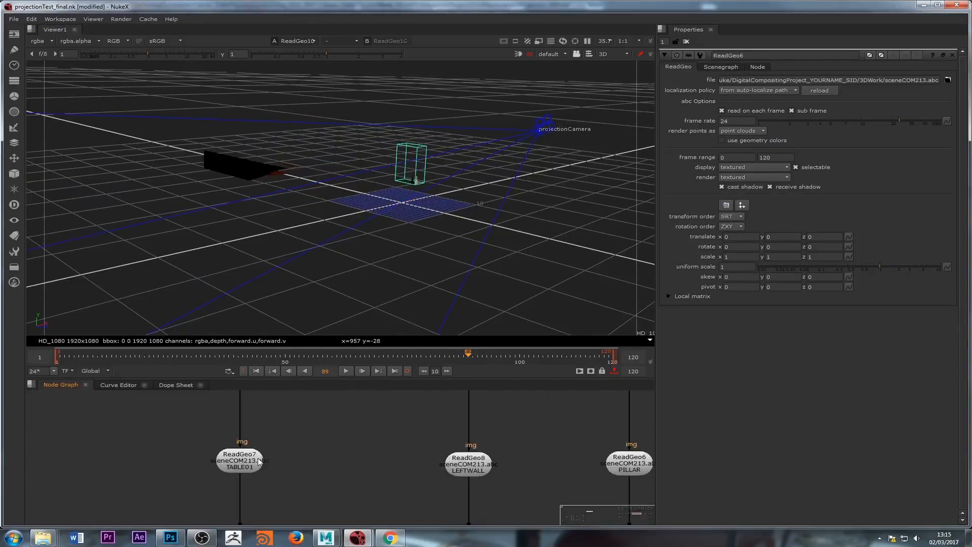
Step: Open the properties of the TABLE01 ReadGeo node and display its geometry in the 3D viewer
{"action": "double_click", "coordinate": [258, 460]}
{"action": "key", "text": "1"}
{"action": "left_click", "coordinate": [257, 464]}
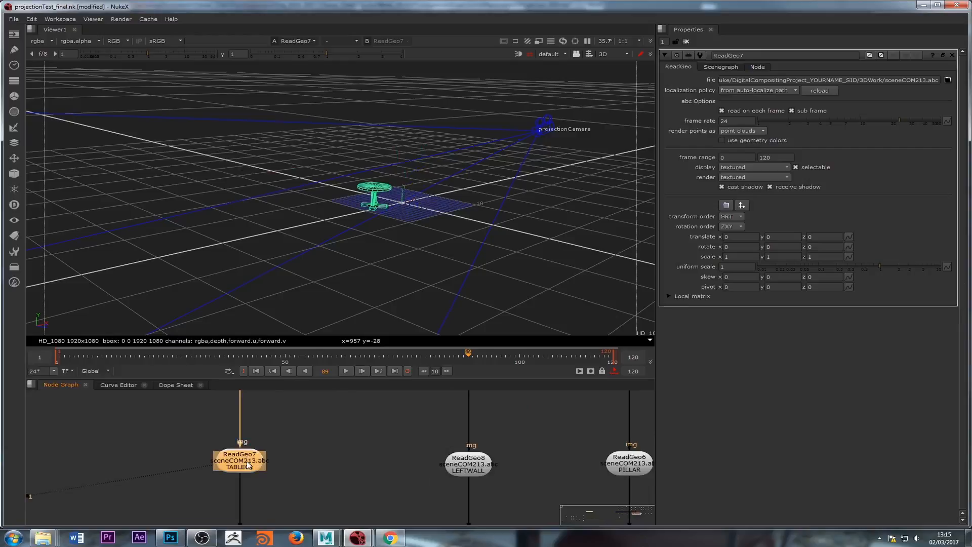
Step: Copy the table branch's source nodes, the IMG_8308.JPG Read node together with the Roto4 node beneath it
{"action": "scroll", "coordinate": [291, 455], "scroll_direction": "down", "scroll_amount": 5}
{"action": "scroll", "coordinate": [352, 453], "scroll_direction": "up", "scroll_amount": 5}
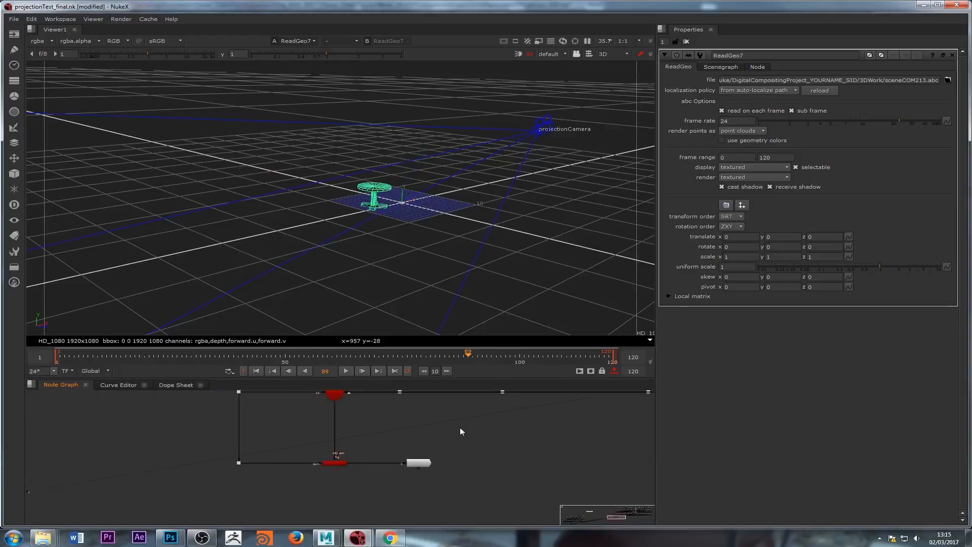
{"action": "scroll", "coordinate": [414, 465], "scroll_direction": "up", "scroll_amount": 5}
{"action": "middle_click_drag", "start_coordinate": [408, 430], "coordinate": [393, 507]}
{"action": "left_click", "coordinate": [419, 434]}
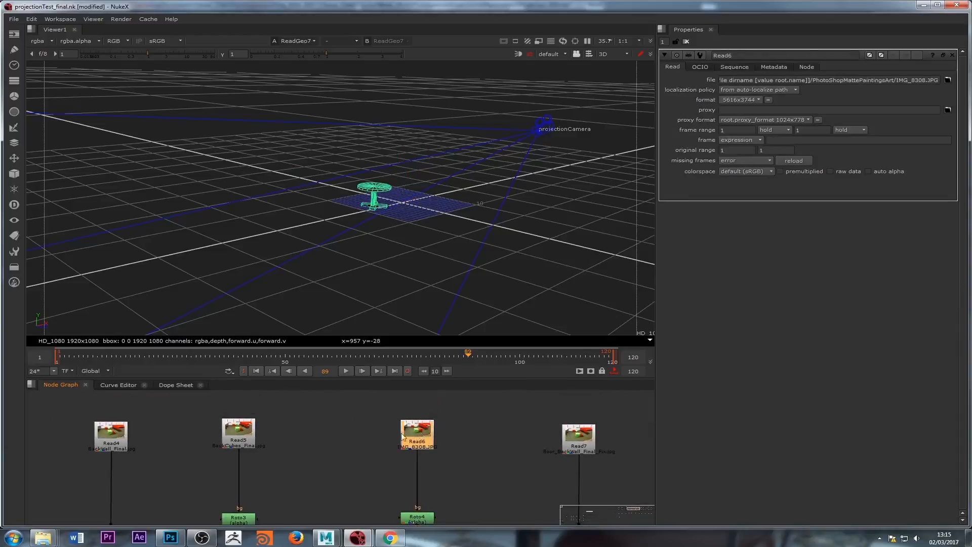
{"action": "scroll", "coordinate": [382, 431], "scroll_direction": "down", "scroll_amount": 5}
{"action": "left_click_drag", "start_coordinate": [390, 402], "coordinate": [418, 455]}
{"action": "scroll", "coordinate": [380, 455], "scroll_direction": "down", "scroll_amount": 3}
Step: Paste the copied Read and Roto nodes at the free end of the new projection row, beside the back cushions branch
{"action": "middle_click_drag", "start_coordinate": [190, 474], "coordinate": [611, 416]}
{"action": "middle_click_drag", "start_coordinate": [356, 471], "coordinate": [451, 413]}
{"action": "scroll", "coordinate": [451, 413], "scroll_direction": "up", "scroll_amount": 5}
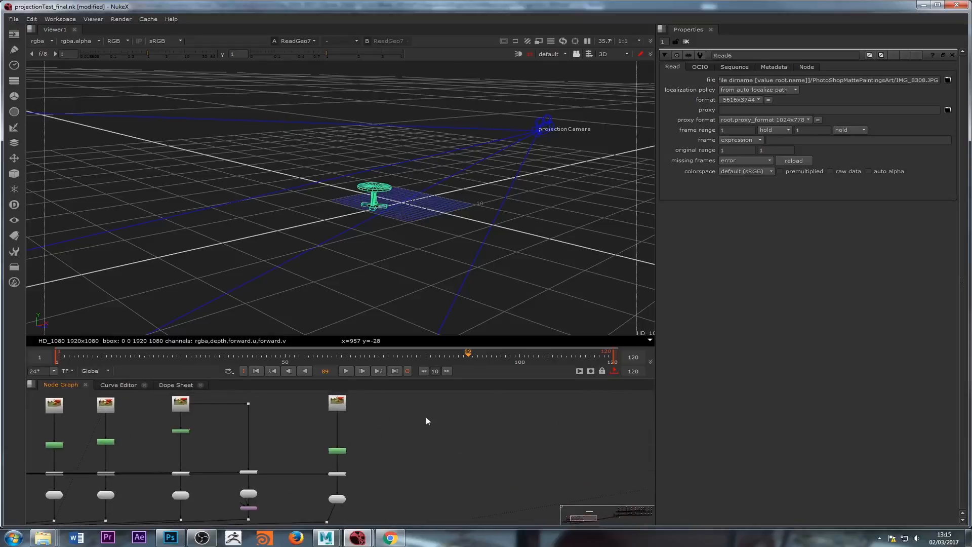
{"action": "scroll", "coordinate": [428, 419], "scroll_direction": "up", "scroll_amount": 3}
{"action": "key", "text": "ctrl+v"}
{"action": "left_click_drag", "start_coordinate": [424, 415], "coordinate": [423, 400]}
Step: View the pasted IMG_8308.JPG Read image and the table cut-out from its Roto node
{"action": "double_click", "coordinate": [406, 402]}
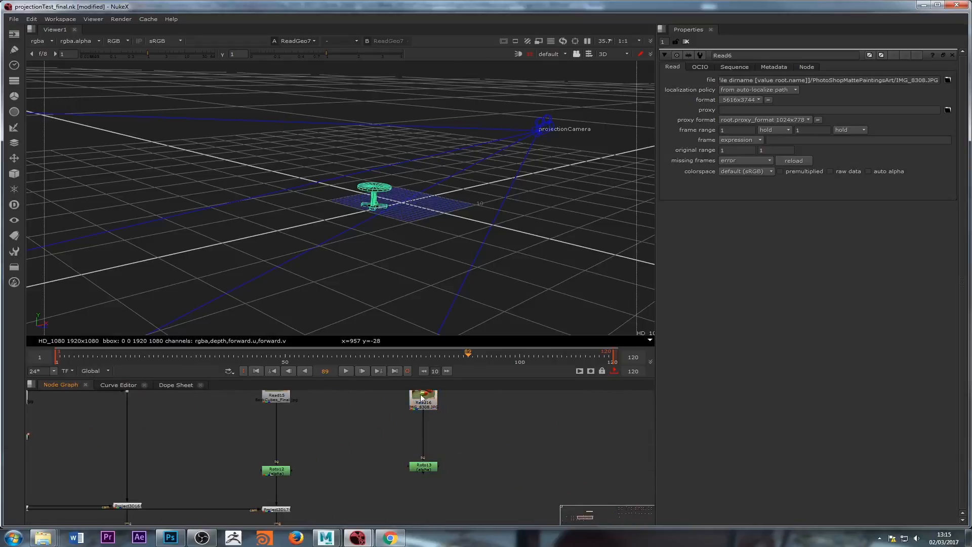
{"action": "key", "text": "1"}
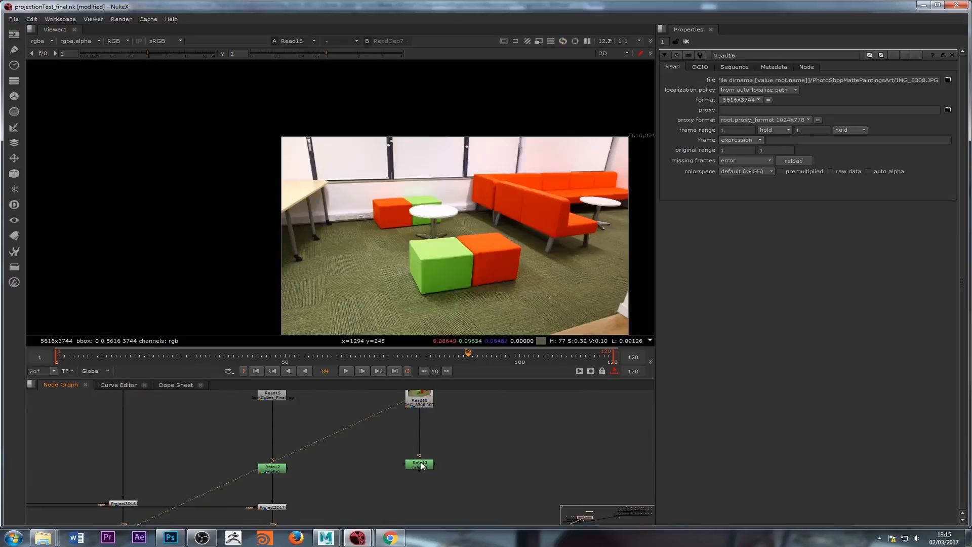
{"action": "left_click", "coordinate": [420, 464]}
{"action": "key", "text": "1"}
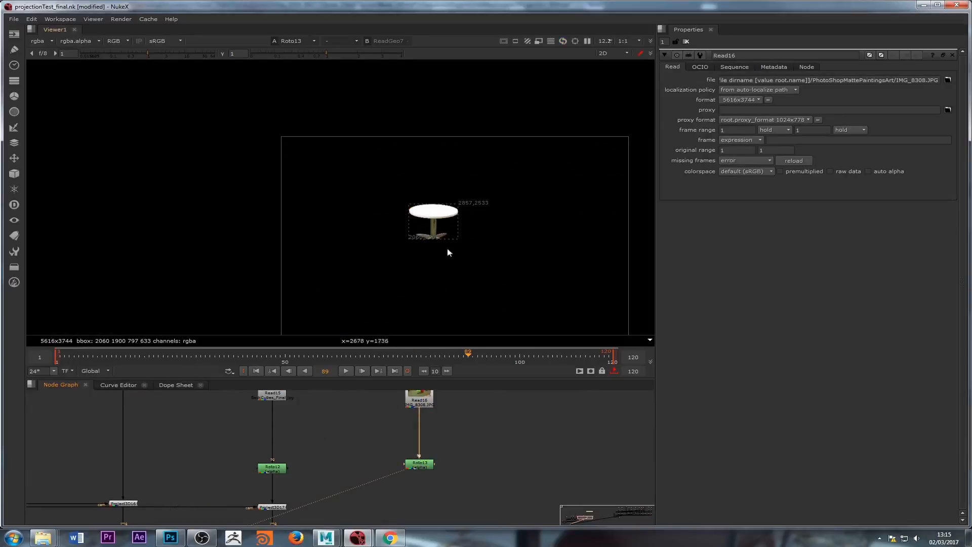
Step: Add a Project3D node below Roto13, fed by the table cut-out, and connect its cam input to the projection camera
{"action": "scroll", "coordinate": [414, 479], "scroll_direction": "down", "scroll_amount": 2}
{"action": "key", "text": "Tab"}
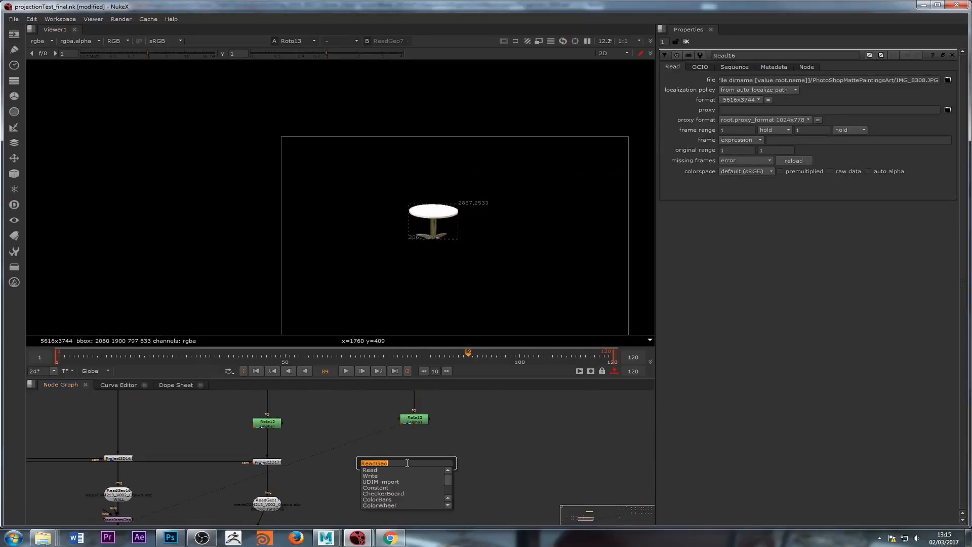
{"action": "type", "text": "project"}
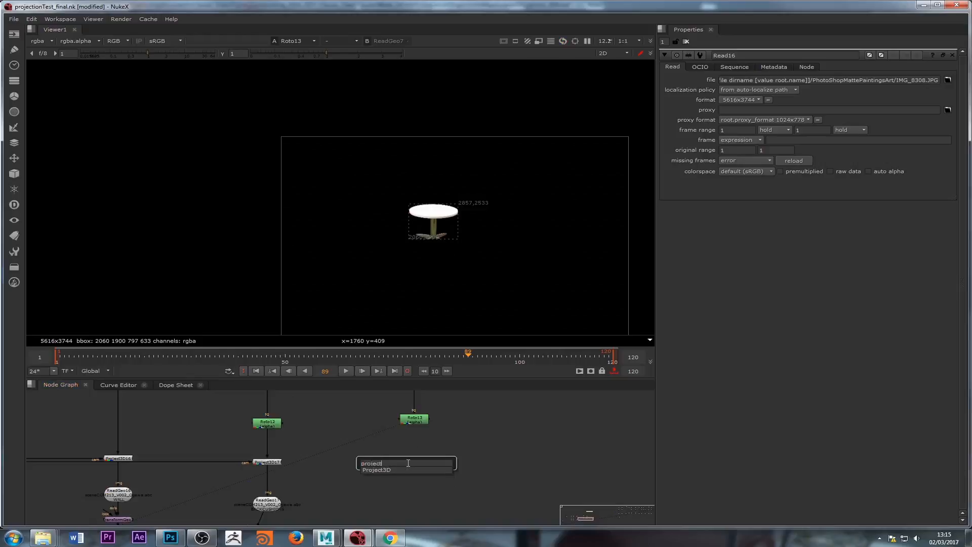
{"action": "key", "text": "Return"}
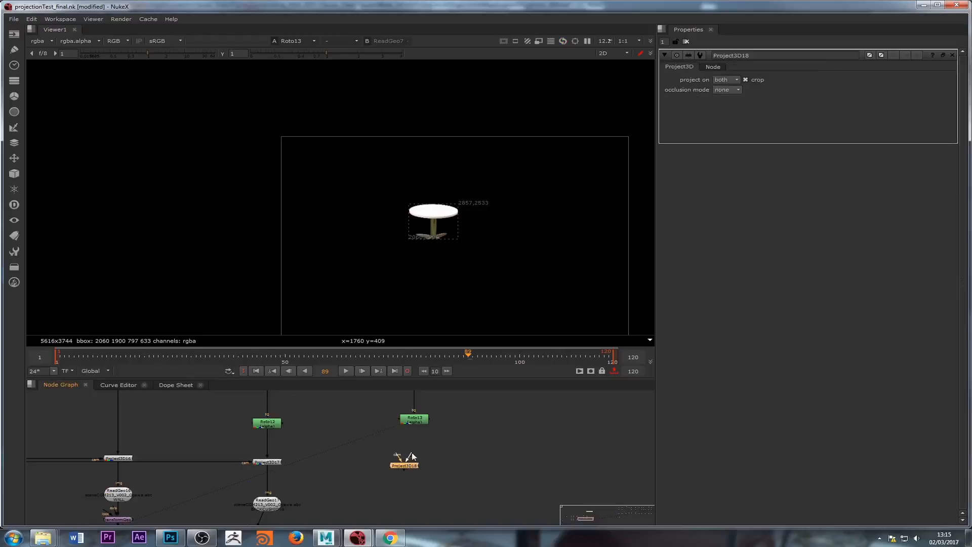
{"action": "left_click_drag", "start_coordinate": [401, 454], "coordinate": [78, 430]}
Step: Try to pull a free Scene2 input across the graph to the new Project3D node
{"action": "scroll", "coordinate": [278, 459], "scroll_direction": "down", "scroll_amount": 3}
{"action": "middle_click_drag", "start_coordinate": [595, 481], "coordinate": [468, 450]}
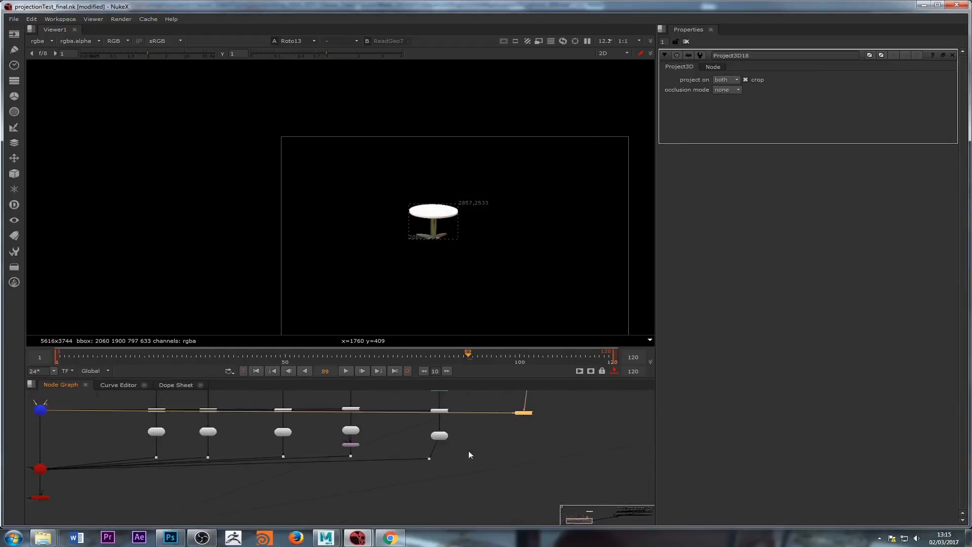
{"action": "scroll", "coordinate": [208, 466], "scroll_direction": "up", "scroll_amount": 3}
{"action": "middle_click_drag", "start_coordinate": [208, 465], "coordinate": [484, 447]}
{"action": "middle_click_drag", "start_coordinate": [170, 464], "coordinate": [407, 445]}
{"action": "left_click_drag", "start_coordinate": [424, 432], "coordinate": [165, 488]}
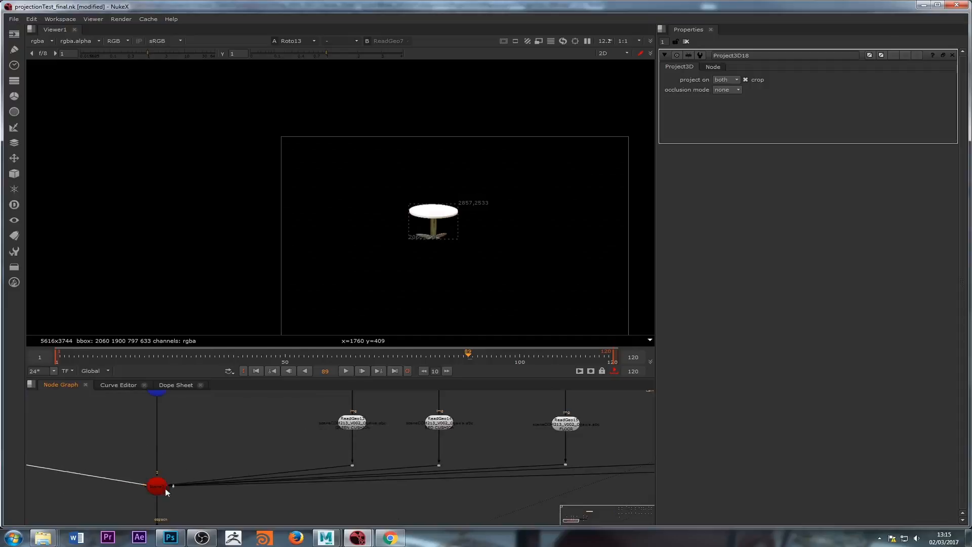
{"action": "left_click", "coordinate": [154, 488]}
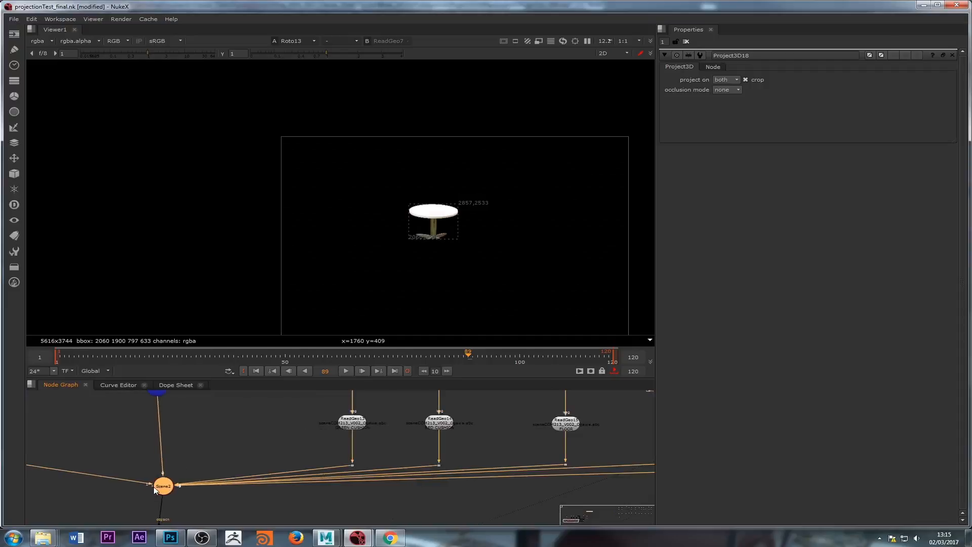
{"action": "left_click_drag", "start_coordinate": [325, 474], "coordinate": [418, 429]}
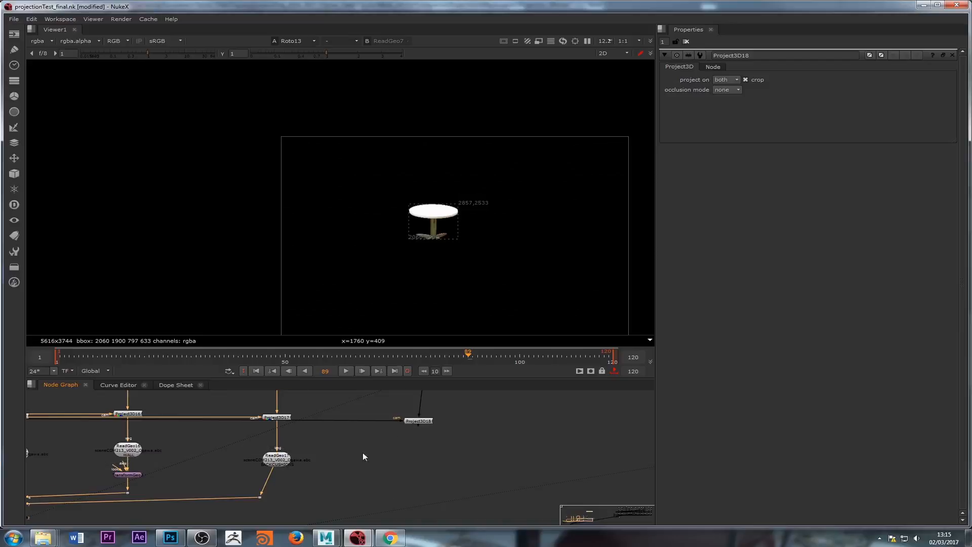
Step: Try again to route an unused Scene2 input past the ReadGeo branches to the table's Project3D node
{"action": "scroll", "coordinate": [363, 452], "scroll_direction": "down", "scroll_amount": 2}
{"action": "middle_click_drag", "start_coordinate": [199, 481], "coordinate": [460, 429]}
{"action": "middle_click_drag", "start_coordinate": [156, 445], "coordinate": [326, 439]}
{"action": "scroll", "coordinate": [305, 430], "scroll_direction": "up", "scroll_amount": 3}
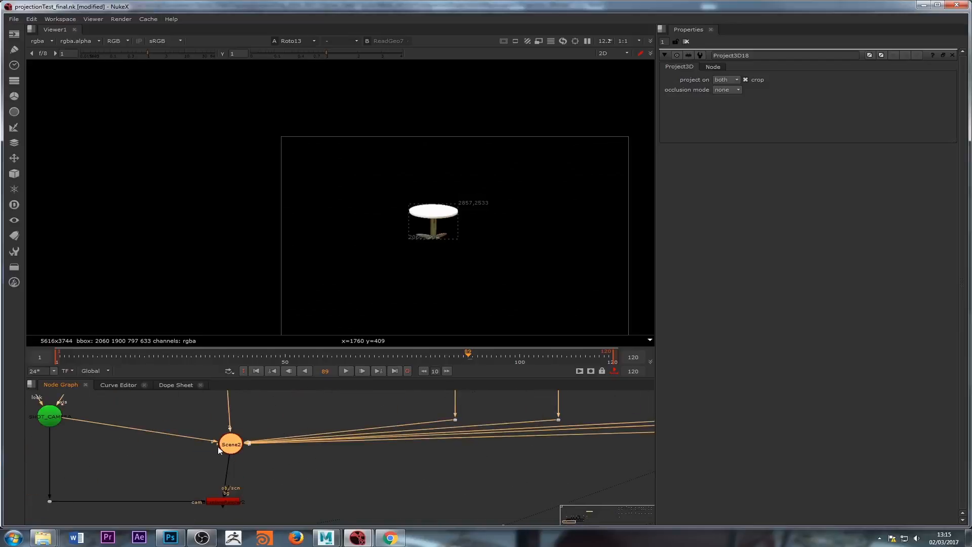
{"action": "left_click", "coordinate": [217, 456]}
{"action": "left_click_drag", "start_coordinate": [216, 444], "coordinate": [317, 505]}
{"action": "middle_click_drag", "start_coordinate": [686, 444], "coordinate": [317, 505]}
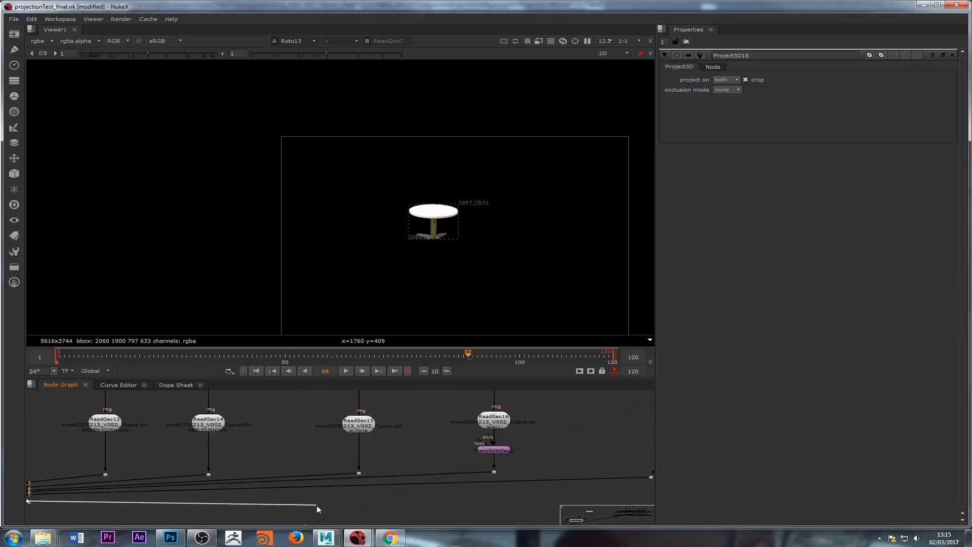
{"action": "left_click_drag", "start_coordinate": [317, 505], "coordinate": [277, 503]}
{"action": "middle_click_drag", "start_coordinate": [523, 489], "coordinate": [278, 503]}
{"action": "left_click_drag", "start_coordinate": [277, 503], "coordinate": [539, 395]}
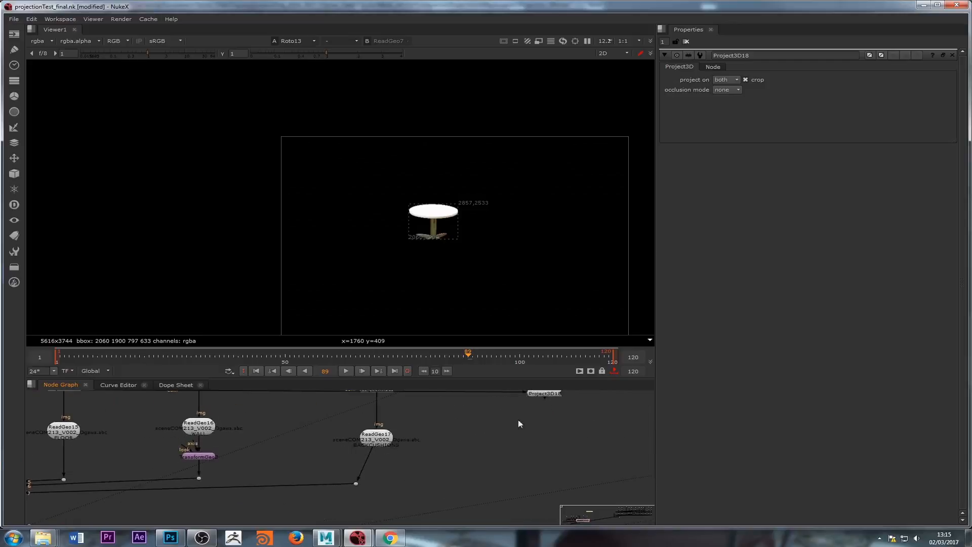
Step: Move the Scene2 node closer to the projection branches, away from ScanlineRender2
{"action": "scroll", "coordinate": [458, 436], "scroll_direction": "down", "scroll_amount": 5}
{"action": "middle_click_drag", "start_coordinate": [233, 460], "coordinate": [309, 444]}
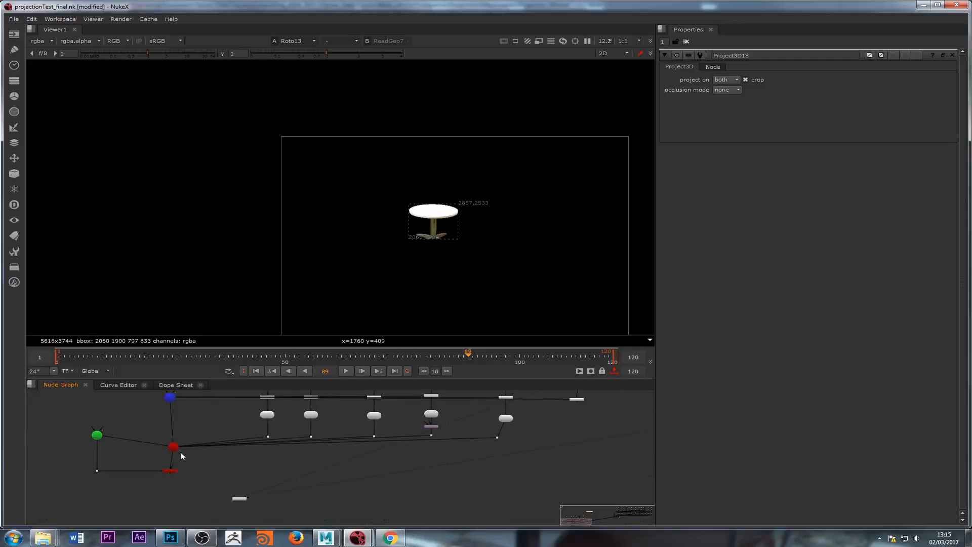
{"action": "left_click_drag", "start_coordinate": [179, 452], "coordinate": [317, 466]}
{"action": "scroll", "coordinate": [316, 466], "scroll_direction": "up", "scroll_amount": 3}
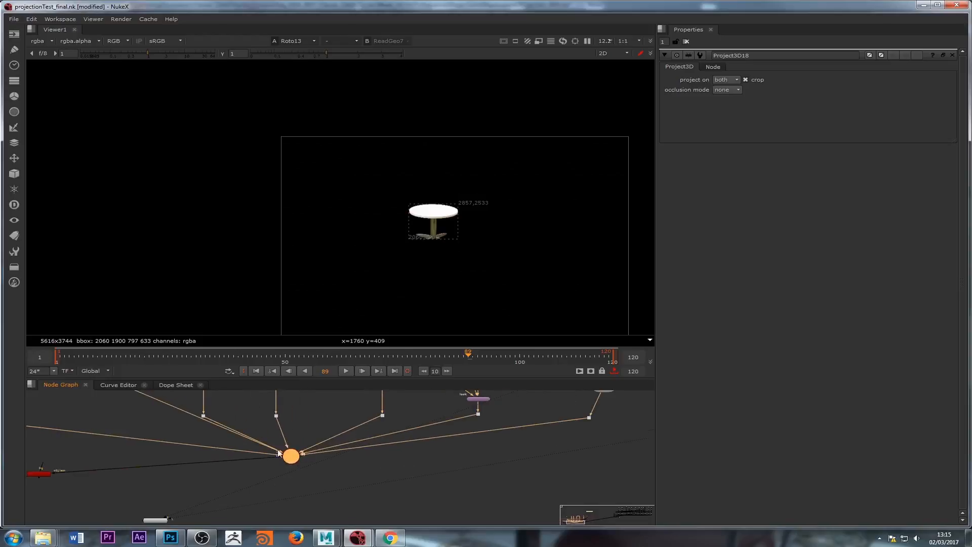
{"action": "scroll", "coordinate": [290, 464], "scroll_direction": "up", "scroll_amount": 3}
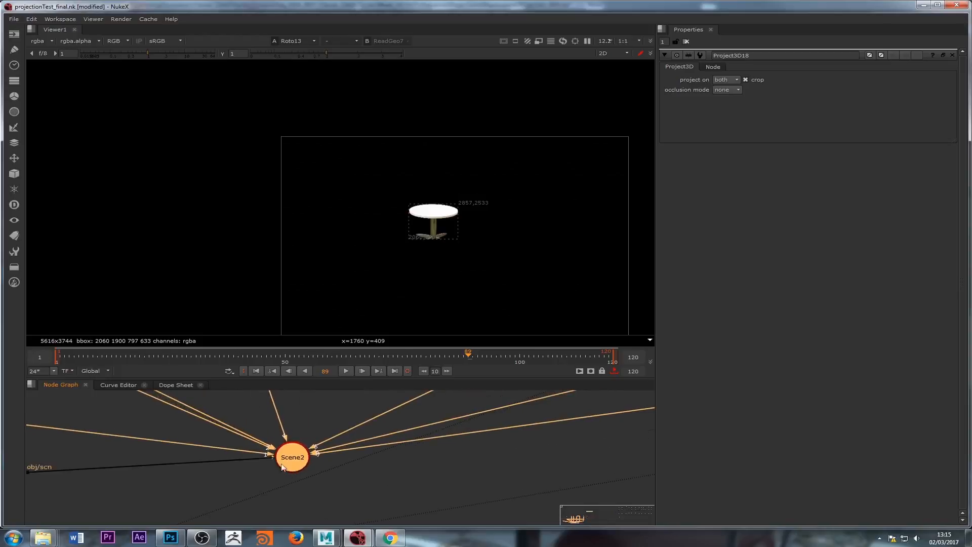
Step: Try to draw another connection out of the relocated Scene2 node toward the table branch
{"action": "left_click_drag", "start_coordinate": [279, 458], "coordinate": [511, 435]}
{"action": "middle_click_drag", "start_coordinate": [511, 435], "coordinate": [266, 492]}
{"action": "left_click_drag", "start_coordinate": [265, 491], "coordinate": [20, 515]}
{"action": "middle_click_drag", "start_coordinate": [19, 516], "coordinate": [476, 434]}
{"action": "left_click_drag", "start_coordinate": [476, 434], "coordinate": [19, 488]}
{"action": "middle_click_drag", "start_coordinate": [19, 488], "coordinate": [347, 432]}
{"action": "left_click_drag", "start_coordinate": [346, 431], "coordinate": [304, 464]}
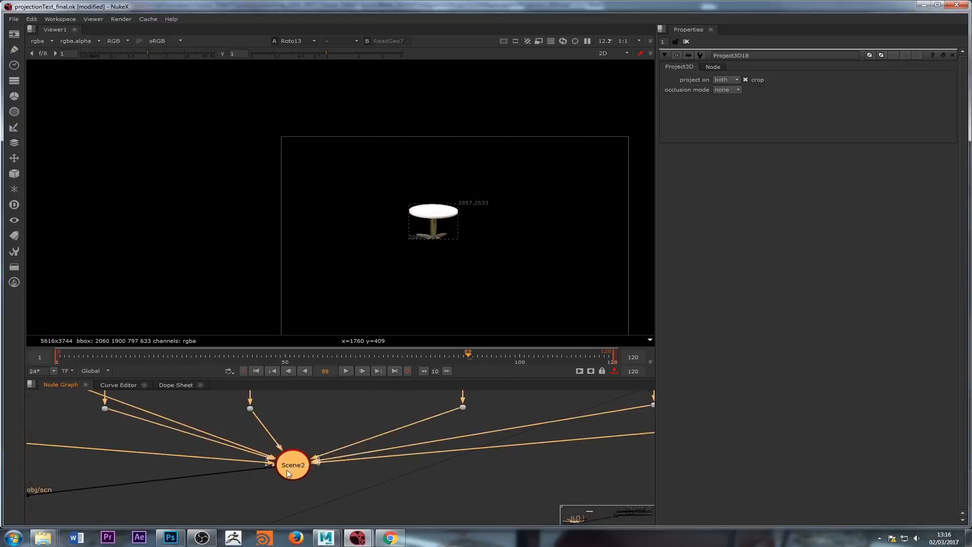
Step: Move Scene2 out past the last projection branch and back to a spot near ScanlineRender2
{"action": "scroll", "coordinate": [311, 464], "scroll_direction": "down", "scroll_amount": 4}
{"action": "middle_click_drag", "start_coordinate": [560, 425], "coordinate": [433, 439]}
{"action": "scroll", "coordinate": [433, 439], "scroll_direction": "down", "scroll_amount": 2}
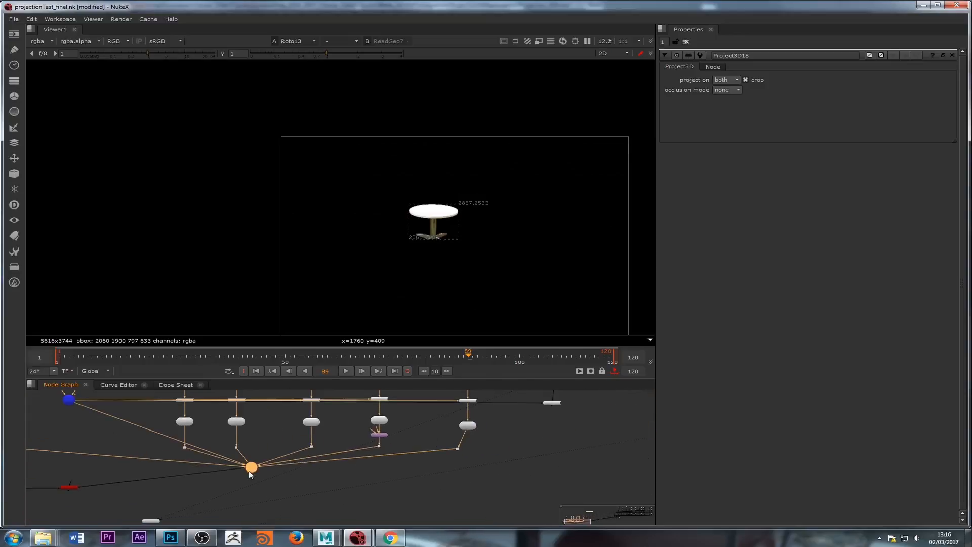
{"action": "left_click_drag", "start_coordinate": [250, 470], "coordinate": [483, 462]}
{"action": "scroll", "coordinate": [524, 453], "scroll_direction": "up", "scroll_amount": 3}
{"action": "middle_click_drag", "start_coordinate": [488, 456], "coordinate": [570, 430], "text": "alt"}
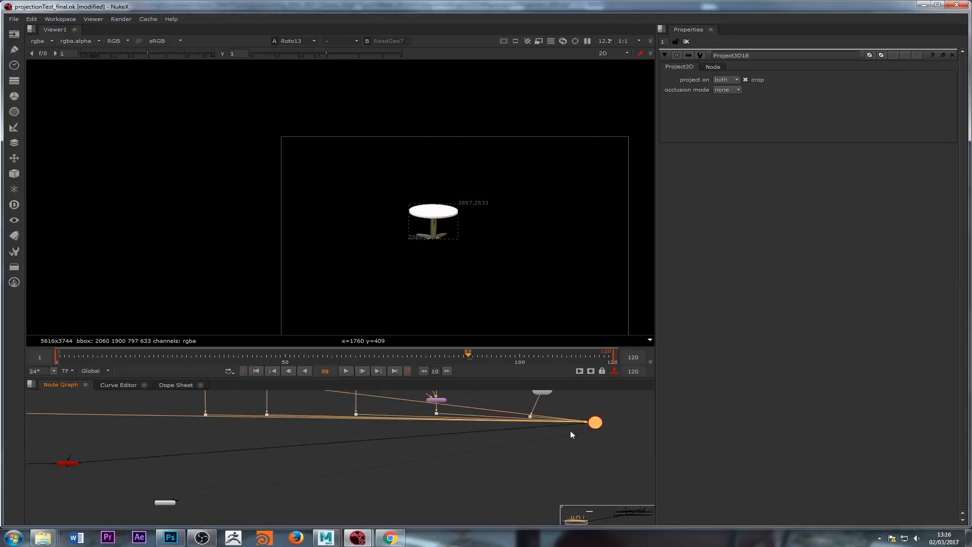
{"action": "left_click_drag", "start_coordinate": [593, 427], "coordinate": [103, 436]}
{"action": "scroll", "coordinate": [445, 427], "scroll_direction": "down", "scroll_amount": 3}
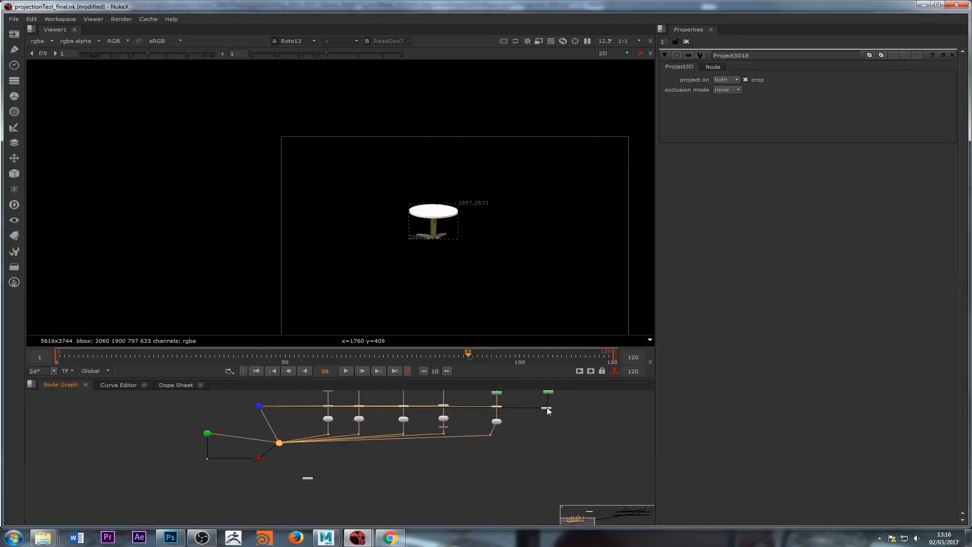
Step: Place the table's Project3D node beside Scene2 and try to connect a free Scene2 input to it
{"action": "left_click_drag", "start_coordinate": [548, 411], "coordinate": [391, 442]}
{"action": "scroll", "coordinate": [257, 446], "scroll_direction": "up", "scroll_amount": 5}
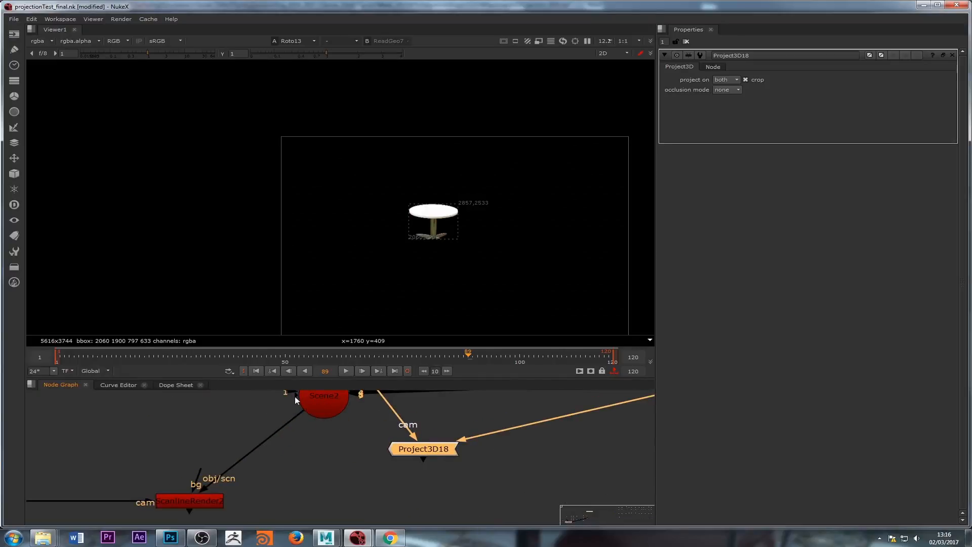
{"action": "left_click_drag", "start_coordinate": [295, 396], "coordinate": [418, 440]}
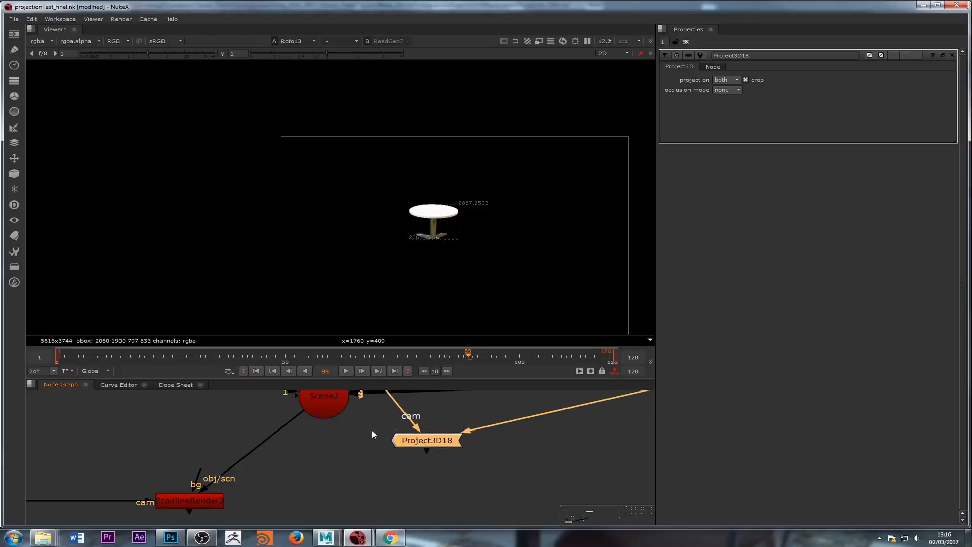
Step: Return the table's Project3D node to its place under Roto13, in line with the other projection nodes
{"action": "middle_click_drag", "start_coordinate": [391, 424], "coordinate": [286, 508]}
{"action": "scroll", "coordinate": [287, 508], "scroll_direction": "down", "scroll_amount": 4}
{"action": "middle_click_drag", "start_coordinate": [371, 440], "coordinate": [341, 380]}
{"action": "scroll", "coordinate": [299, 407], "scroll_direction": "down", "scroll_amount": 4}
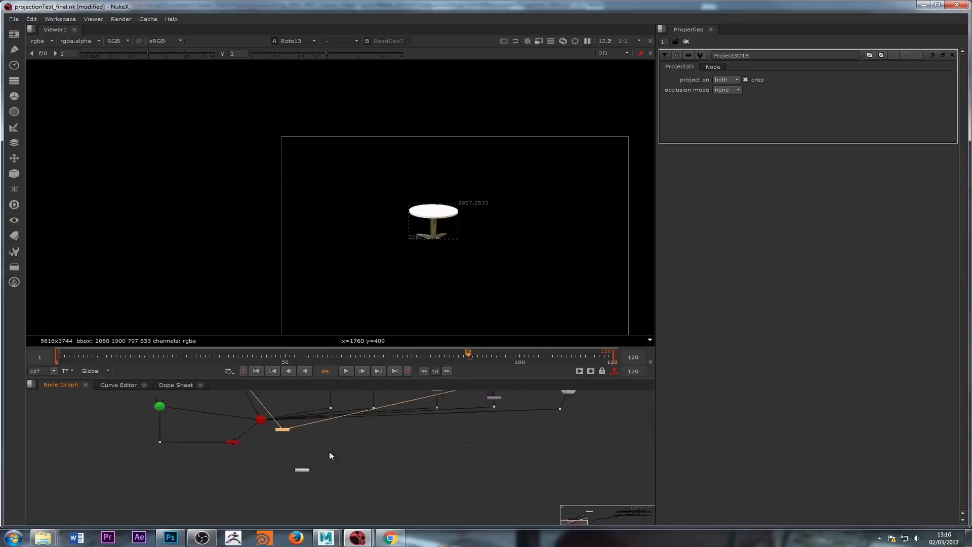
{"action": "middle_click_drag", "start_coordinate": [330, 454], "coordinate": [229, 502]}
{"action": "left_click_drag", "start_coordinate": [181, 476], "coordinate": [550, 429]}
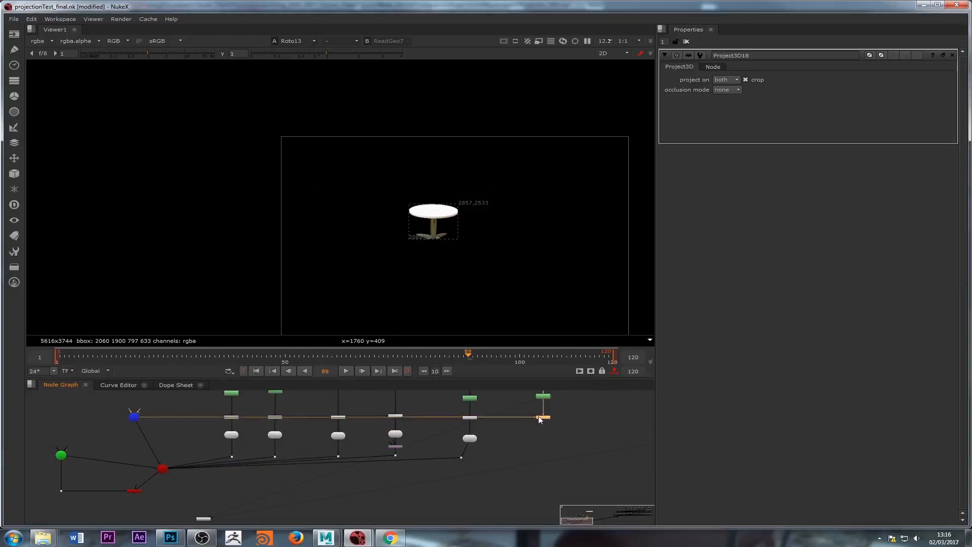
Step: Add a ReadGeo node beneath the table's Project3D node and display it in the viewer
{"action": "scroll", "coordinate": [542, 433], "scroll_direction": "up", "scroll_amount": 5}
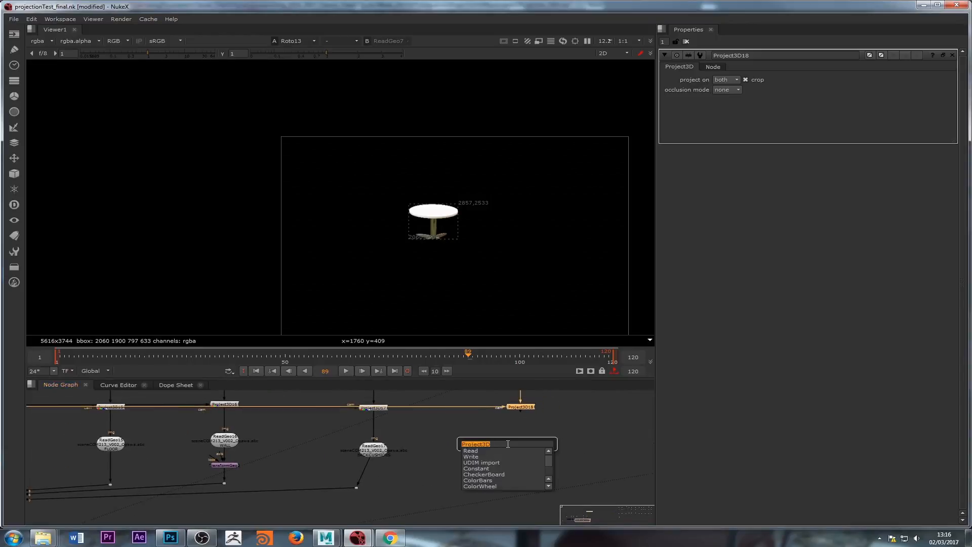
{"action": "type", "text": "readge"}
{"action": "key", "text": "Return"}
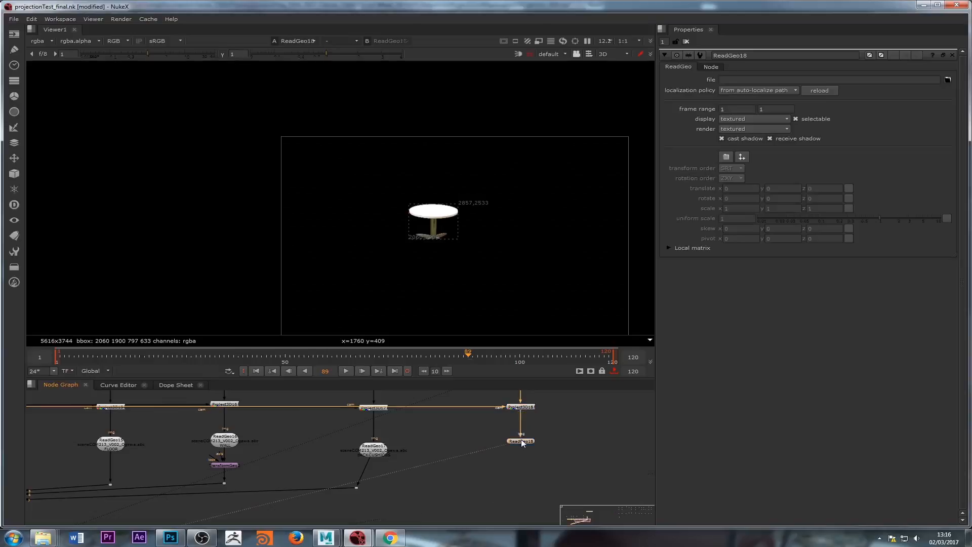
{"action": "key", "text": "1"}
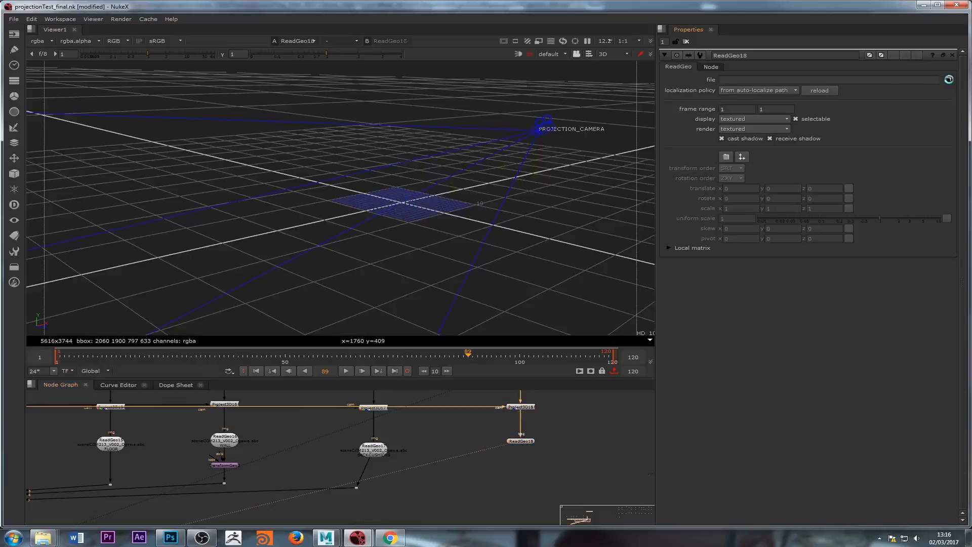
Step: Browse for the geometry file of the new ReadGeo node and open it
{"action": "left_click", "coordinate": [947, 79]}
{"action": "left_click", "coordinate": [464, 119]}
{"action": "left_click", "coordinate": [630, 283]}
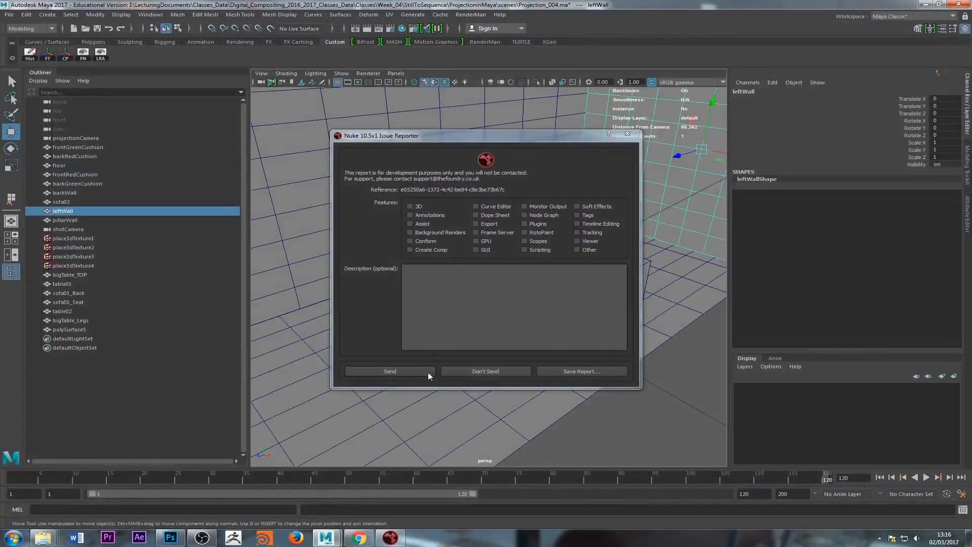
Step: Dismiss the crash report without sending it, relaunch NukeX 10.5v1 with the active license and bring its window forward
{"action": "left_click", "coordinate": [489, 371]}
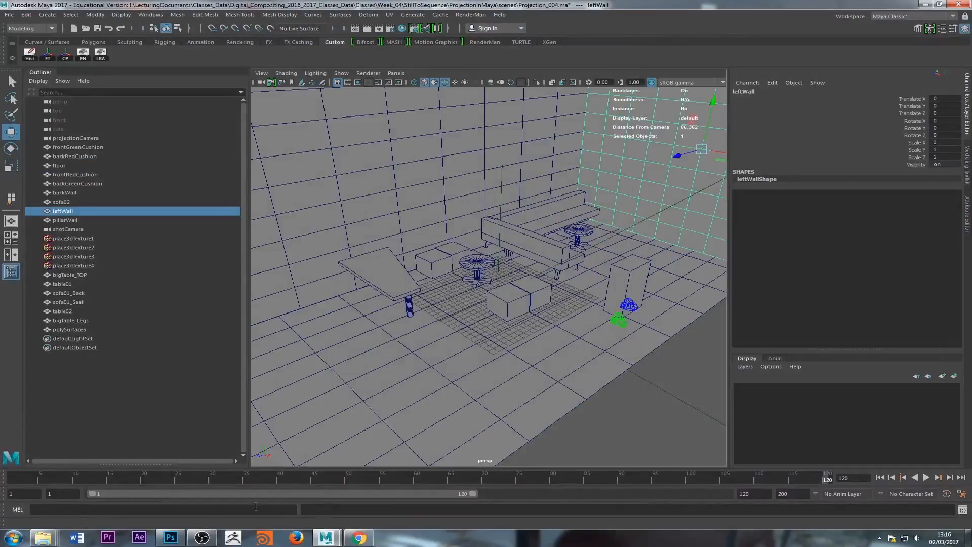
{"action": "left_click", "coordinate": [13, 536]}
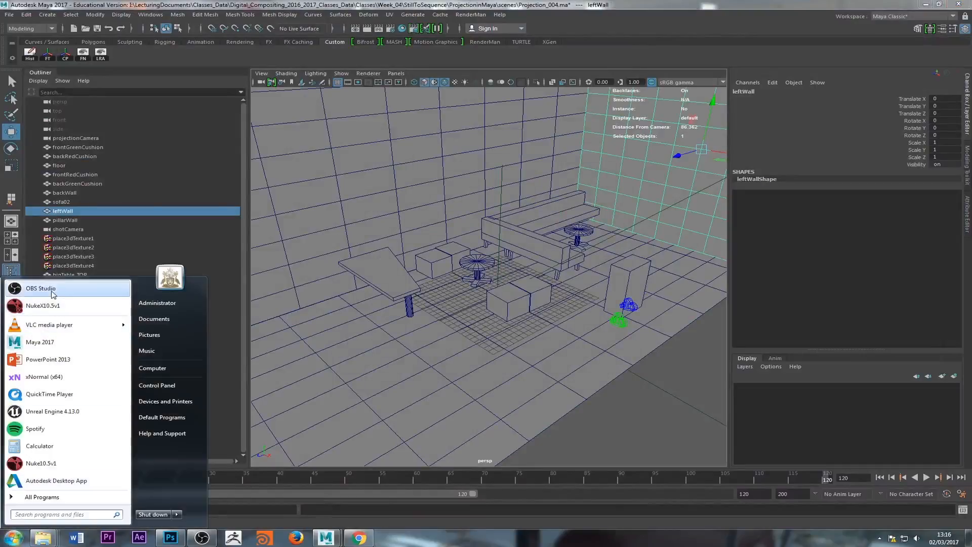
{"action": "left_click", "coordinate": [54, 306]}
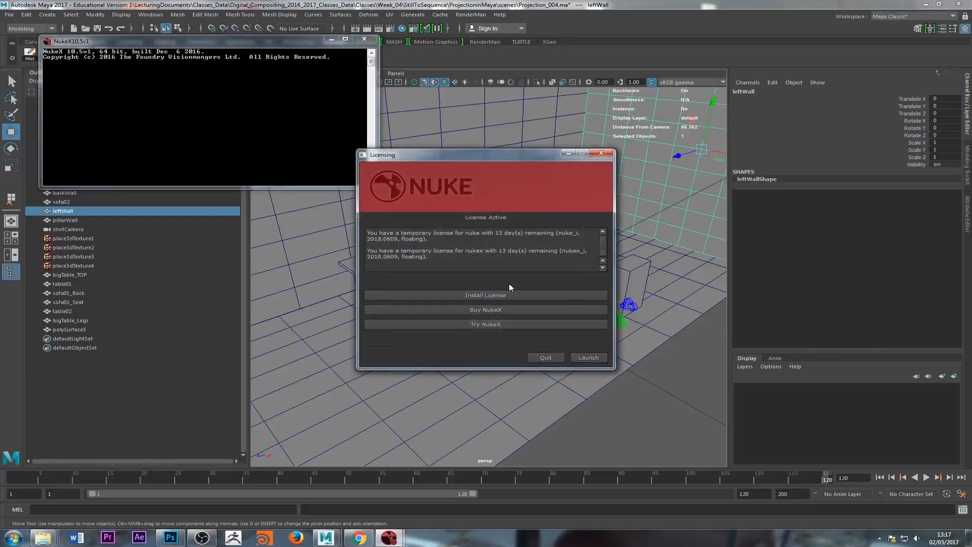
{"action": "left_click", "coordinate": [605, 358]}
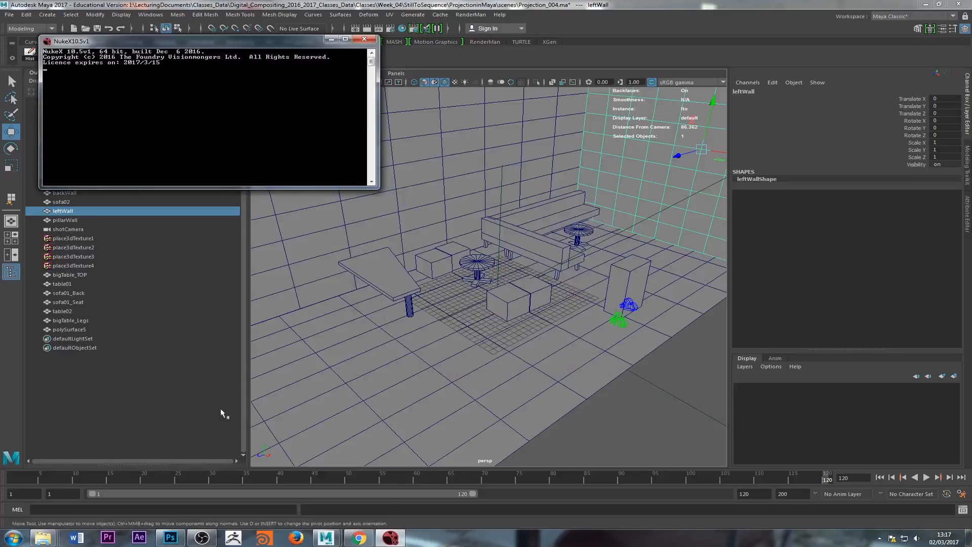
{"action": "mouse_move", "coordinate": [43, 538]}
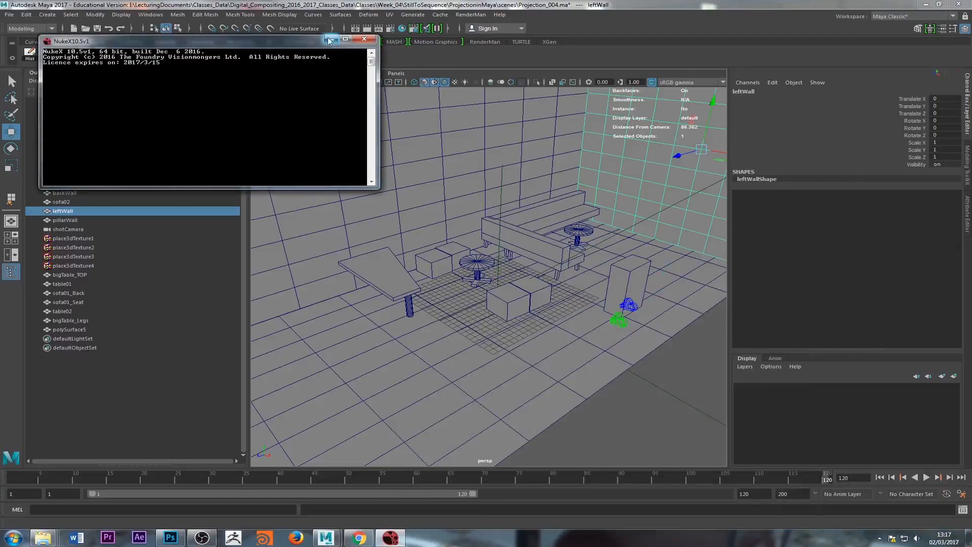
{"action": "left_click", "coordinate": [392, 535]}
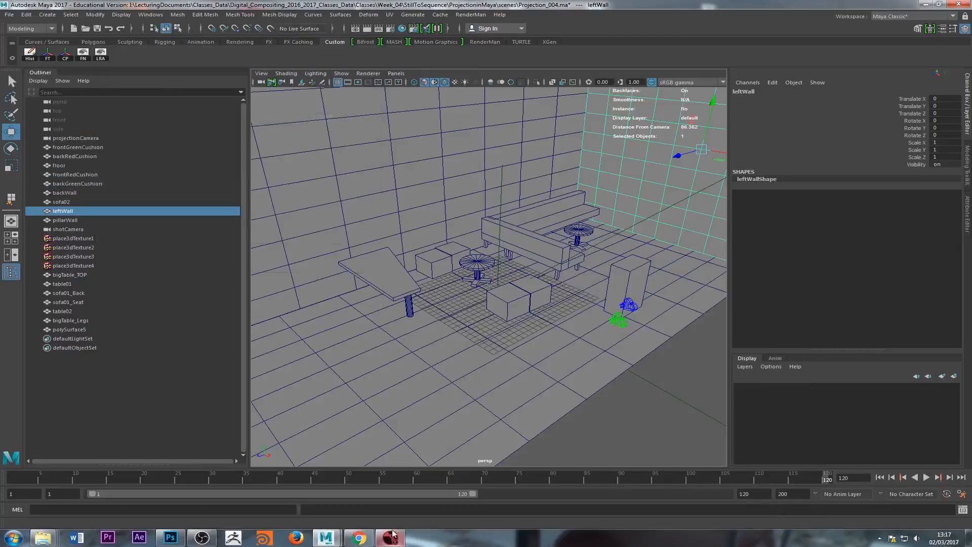
{"action": "left_click", "coordinate": [391, 535]}
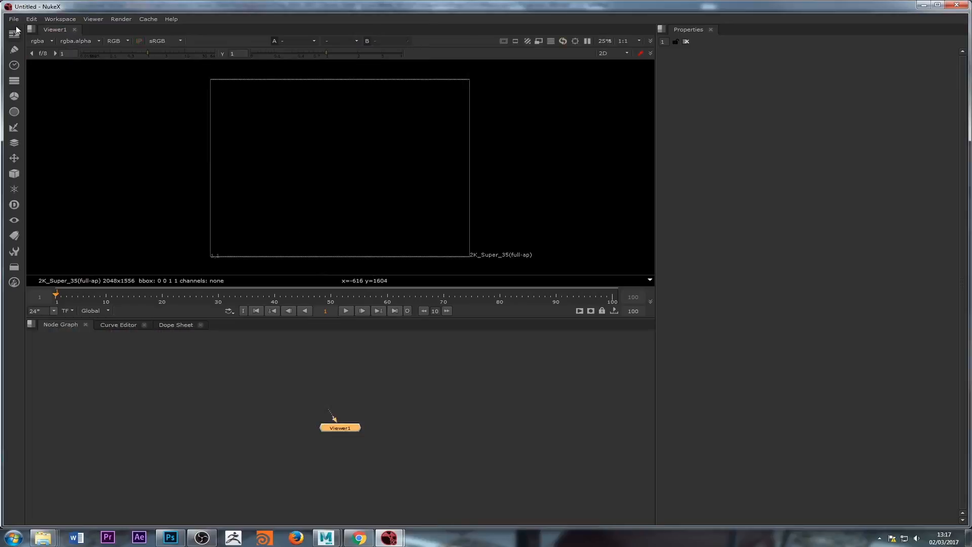
Step: Reopen the recent comp projectionTest_final.nk and restore its newer autosave
{"action": "left_click", "coordinate": [13, 19]}
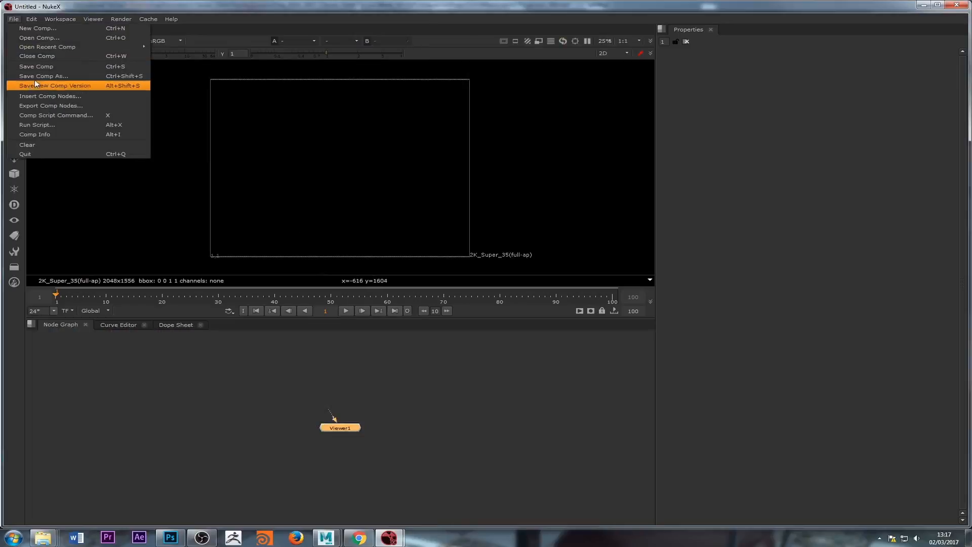
{"action": "mouse_move", "coordinate": [57, 47]}
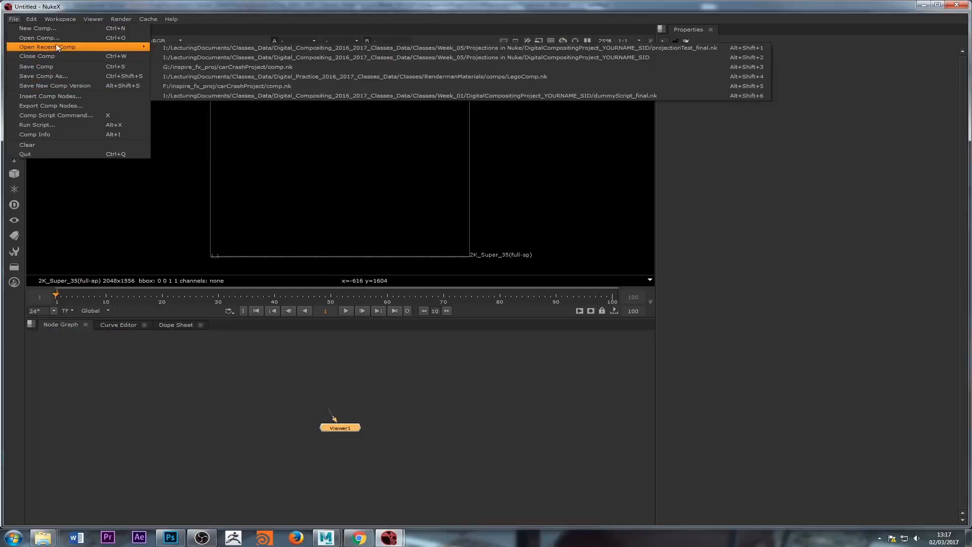
{"action": "left_click", "coordinate": [229, 49]}
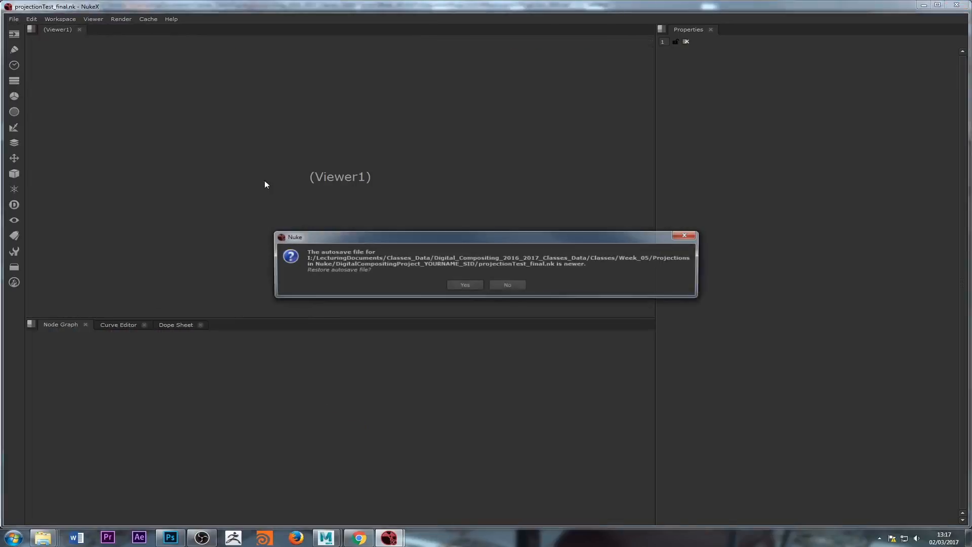
{"action": "left_click", "coordinate": [474, 286]}
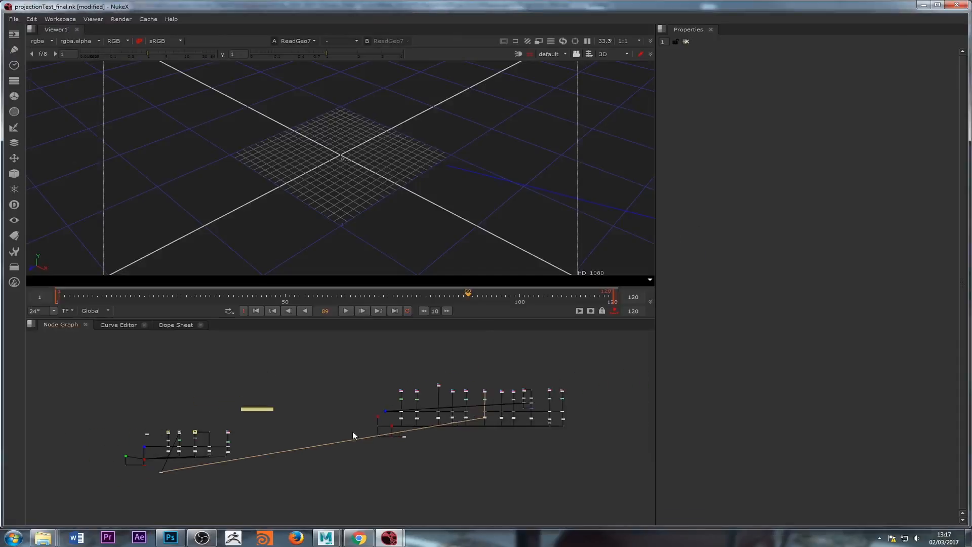
Step: Examine both projection setups in the restored node graph to check which branches survived and locate the unfinished table branch
{"action": "scroll", "coordinate": [274, 457], "scroll_direction": "up", "scroll_amount": 8}
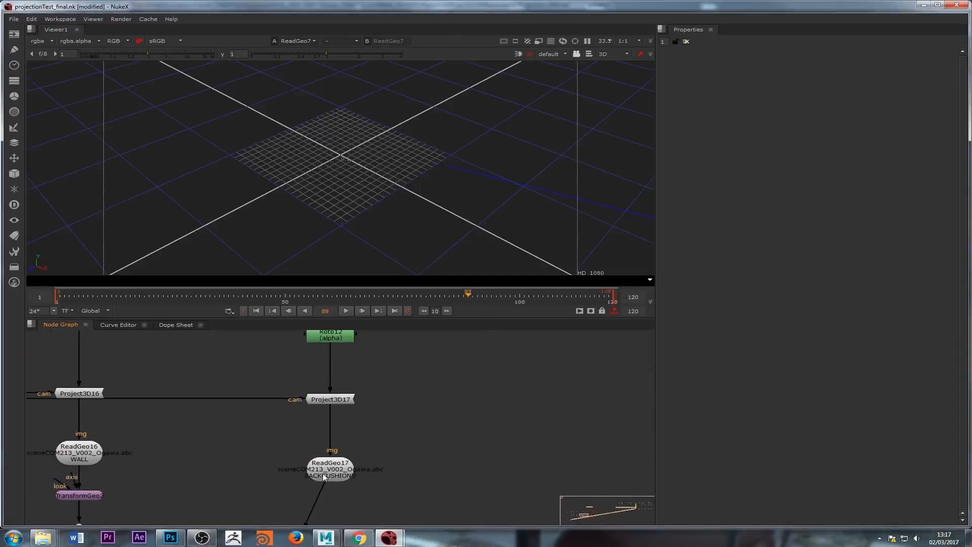
{"action": "left_click", "coordinate": [324, 477]}
{"action": "scroll", "coordinate": [364, 445], "scroll_direction": "down", "scroll_amount": 8}
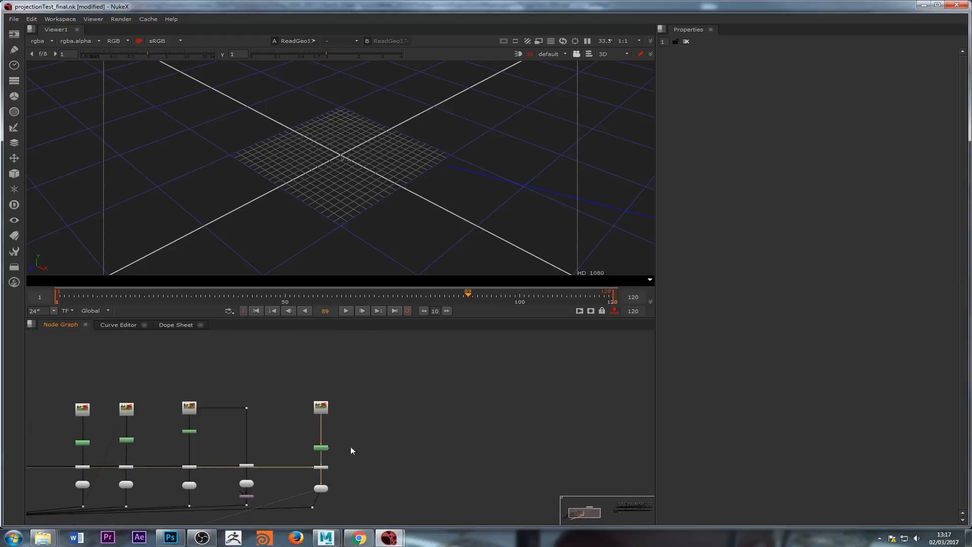
{"action": "left_click", "coordinate": [377, 421]}
{"action": "scroll", "coordinate": [375, 423], "scroll_direction": "up", "scroll_amount": 3}
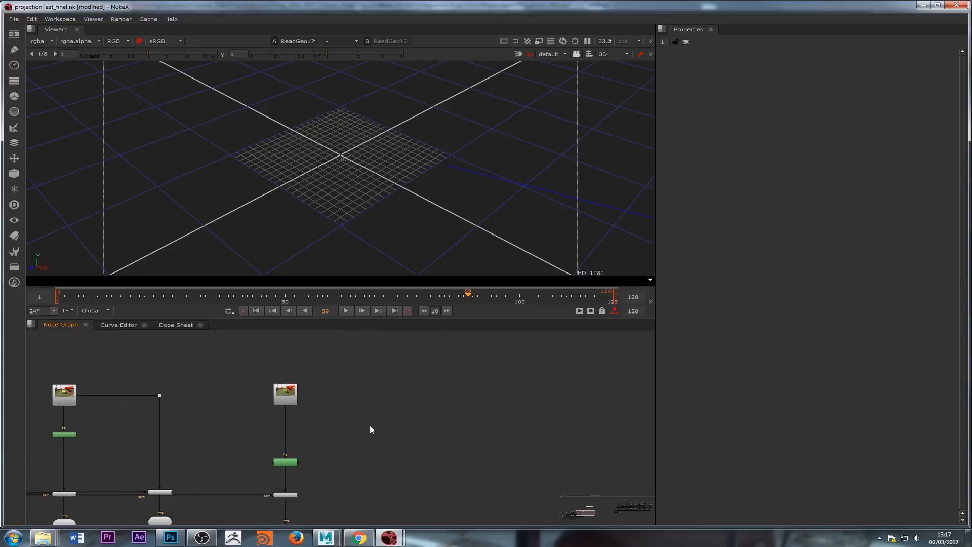
{"action": "scroll", "coordinate": [395, 420], "scroll_direction": "down", "scroll_amount": 5}
{"action": "scroll", "coordinate": [413, 420], "scroll_direction": "down", "scroll_amount": 4}
{"action": "middle_click_drag", "start_coordinate": [433, 426], "coordinate": [286, 448]}
{"action": "scroll", "coordinate": [498, 410], "scroll_direction": "up", "scroll_amount": 6}
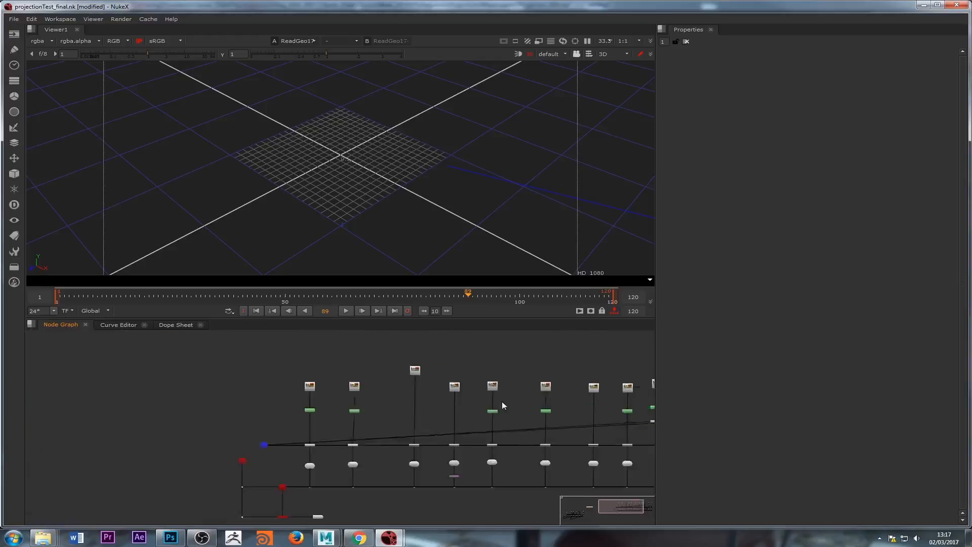
{"action": "middle_click_drag", "start_coordinate": [502, 420], "coordinate": [498, 360]}
{"action": "scroll", "coordinate": [484, 435], "scroll_direction": "up", "scroll_amount": 3}
{"action": "scroll", "coordinate": [425, 425], "scroll_direction": "down", "scroll_amount": 4}
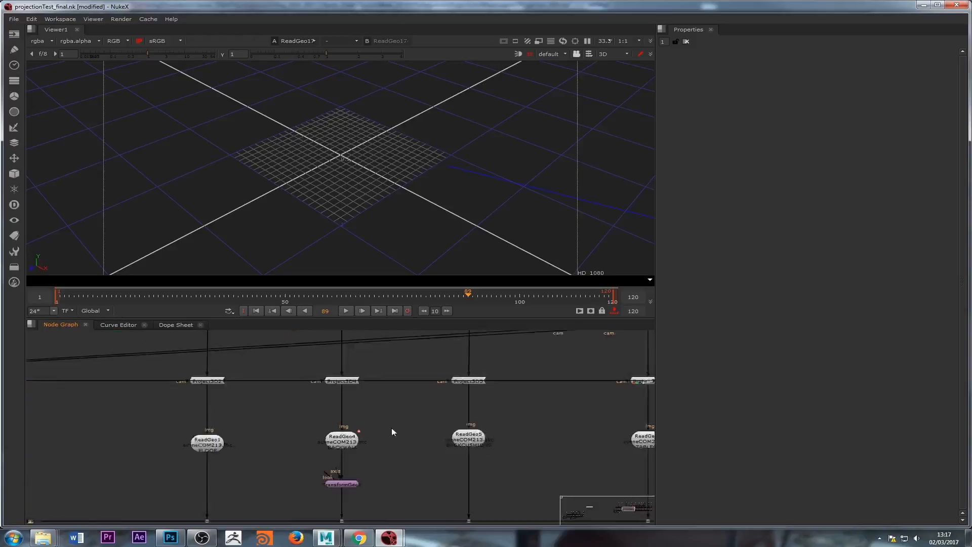
{"action": "scroll", "coordinate": [291, 444], "scroll_direction": "up", "scroll_amount": 3}
{"action": "scroll", "coordinate": [303, 441], "scroll_direction": "down", "scroll_amount": 3}
{"action": "scroll", "coordinate": [324, 443], "scroll_direction": "down", "scroll_amount": 2}
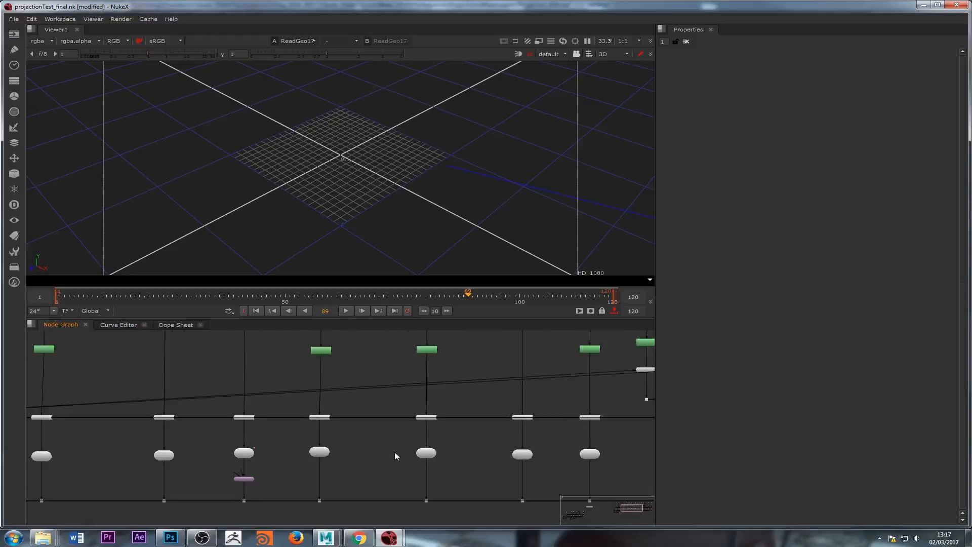
{"action": "scroll", "coordinate": [394, 452], "scroll_direction": "up", "scroll_amount": 4}
{"action": "scroll", "coordinate": [354, 441], "scroll_direction": "down", "scroll_amount": 2}
{"action": "scroll", "coordinate": [343, 439], "scroll_direction": "down", "scroll_amount": 3}
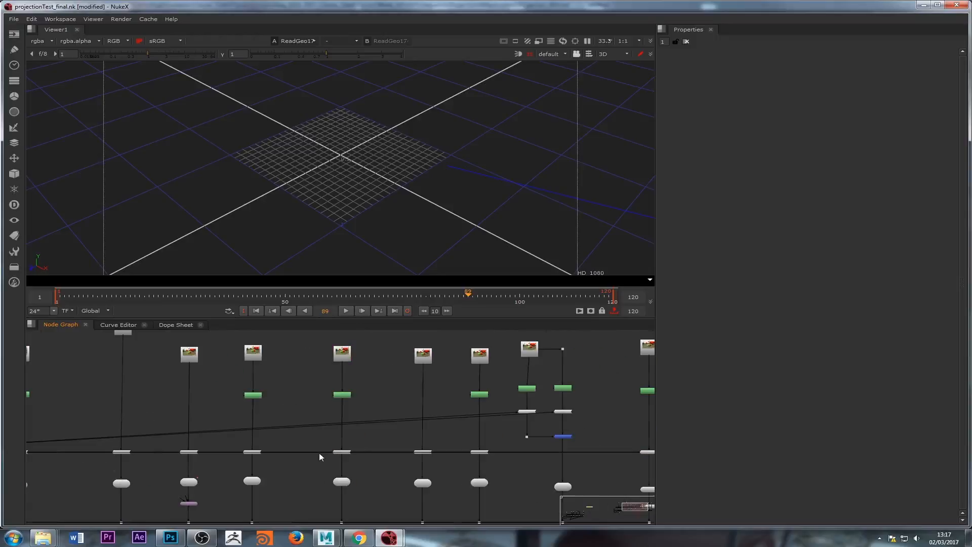
{"action": "left_click_drag", "start_coordinate": [331, 341], "coordinate": [382, 409]}
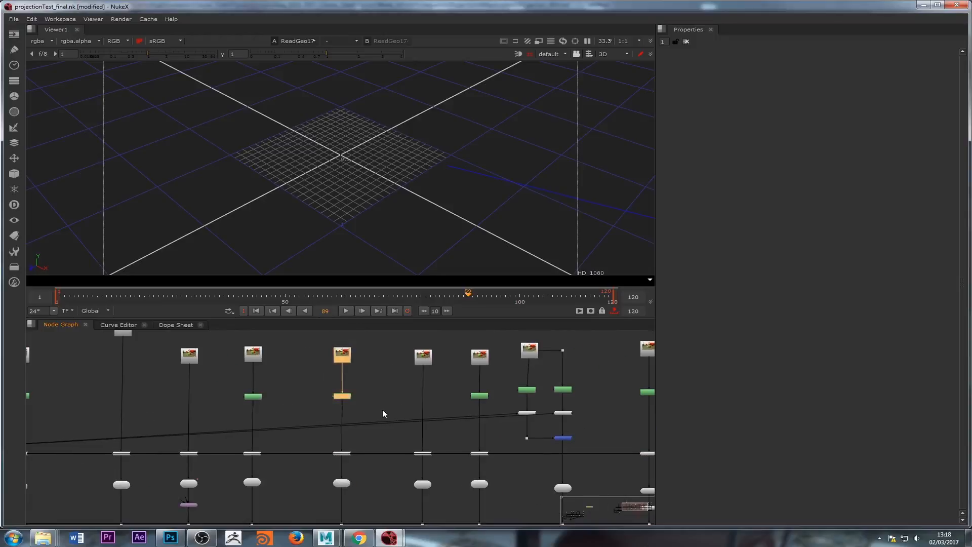
{"action": "scroll", "coordinate": [384, 409], "scroll_direction": "down", "scroll_amount": 4}
{"action": "scroll", "coordinate": [303, 417], "scroll_direction": "up", "scroll_amount": 2}
{"action": "scroll", "coordinate": [318, 448], "scroll_direction": "up", "scroll_amount": 4}
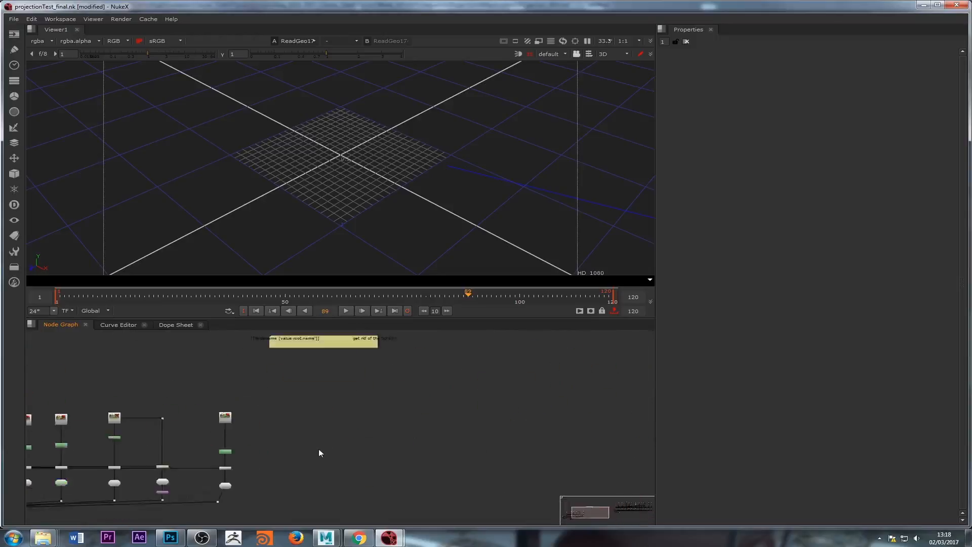
{"action": "scroll", "coordinate": [268, 429], "scroll_direction": "up", "scroll_amount": 3}
Step: Move the table branch's IMG_8308.JPG Read node up level with the neighbouring Read node and display it in the viewer
{"action": "left_click", "coordinate": [320, 433]}
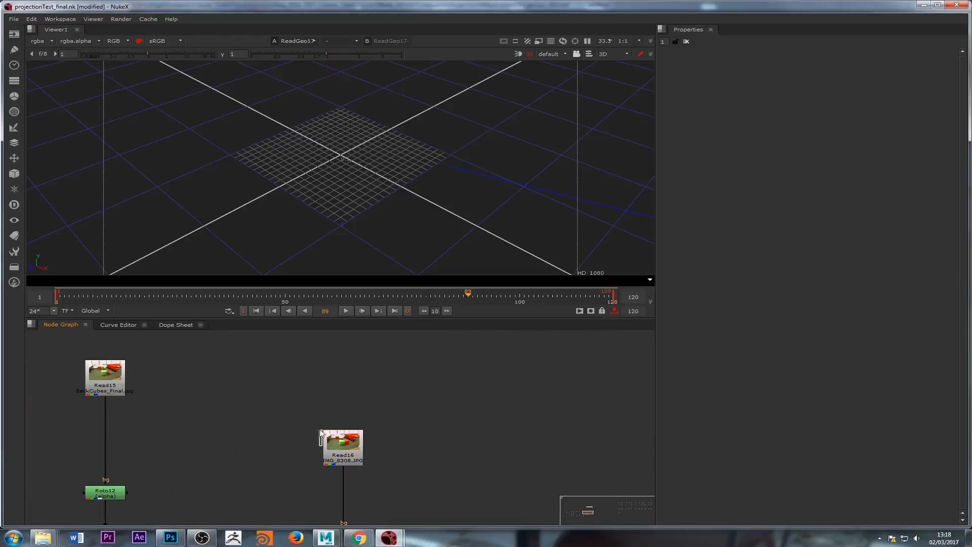
{"action": "left_click_drag", "start_coordinate": [340, 451], "coordinate": [323, 372]}
{"action": "double_click", "coordinate": [323, 372]}
{"action": "key", "text": "1"}
{"action": "left_click", "coordinate": [312, 391]}
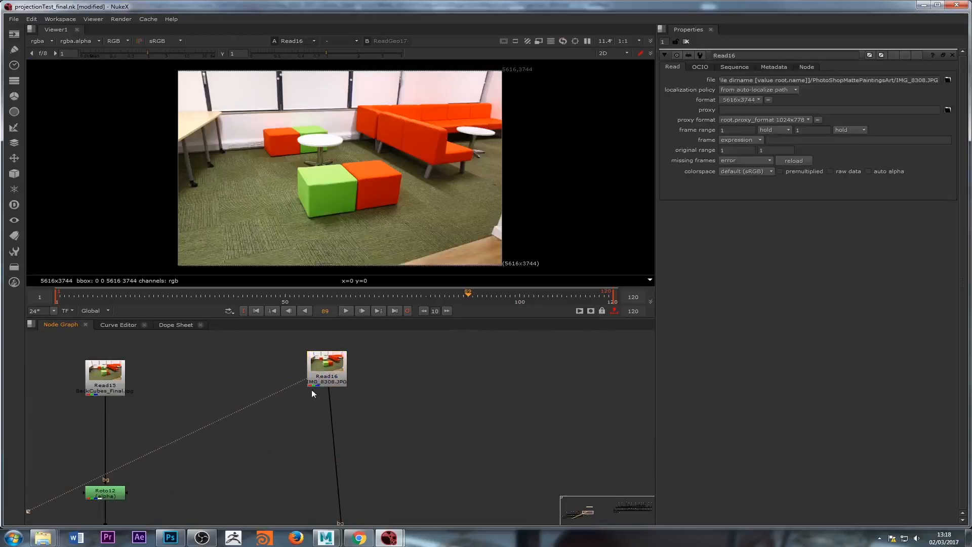
Step: Open the properties of Roto13 and display its table cut-out in the viewer
{"action": "middle_click_drag", "start_coordinate": [315, 510], "coordinate": [317, 404]}
{"action": "scroll", "coordinate": [316, 404], "scroll_direction": "down", "scroll_amount": 3}
{"action": "left_click", "coordinate": [333, 426]}
{"action": "double_click", "coordinate": [333, 425]}
{"action": "key", "text": "1"}
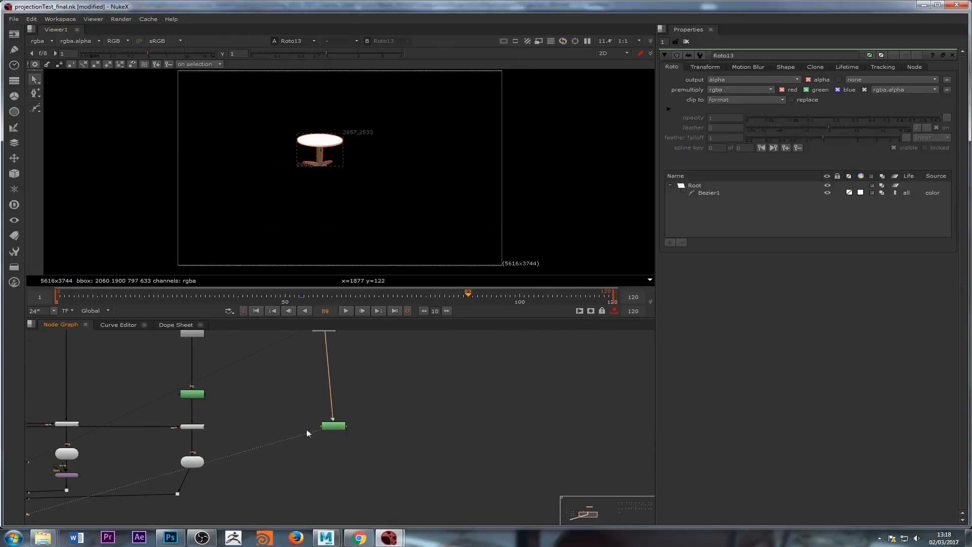
Step: Add a ReadGeo node beneath Roto13 and connect its img input to Roto13
{"action": "middle_click_drag", "start_coordinate": [318, 465], "coordinate": [321, 420]}
{"action": "key", "text": "Tab"}
{"action": "type", "text": "ge"}
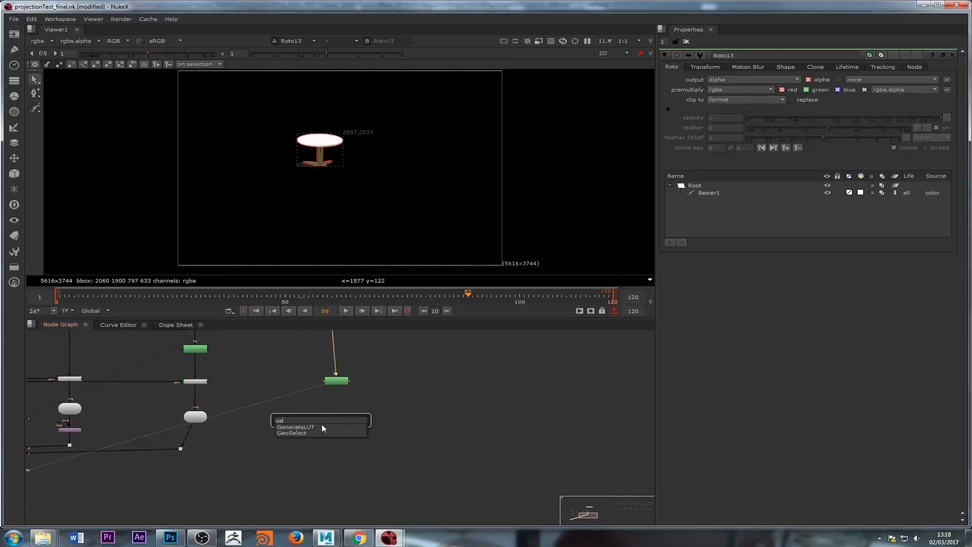
{"action": "key", "text": "BackSpace"}
{"action": "key", "text": "BackSpace"}
{"action": "type", "text": "read"}
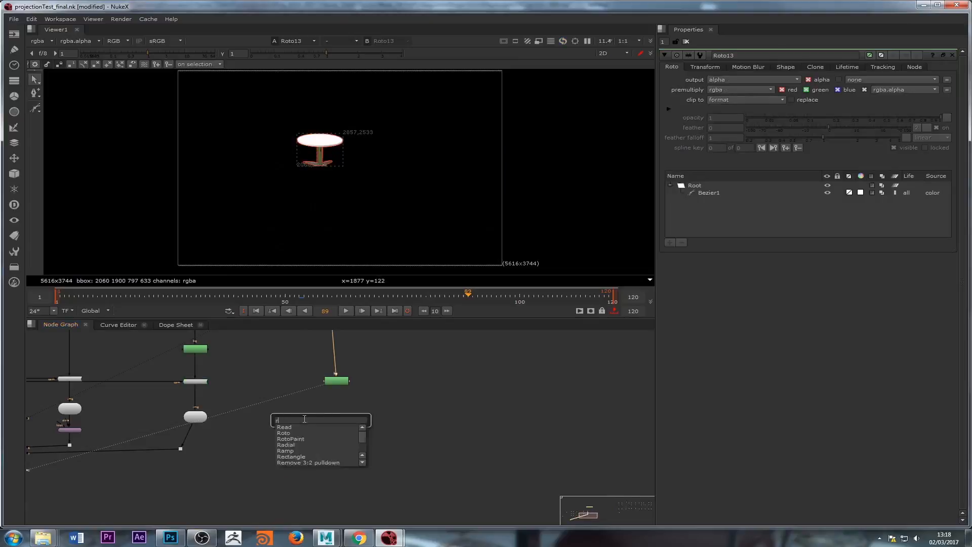
{"action": "left_click", "coordinate": [299, 432]}
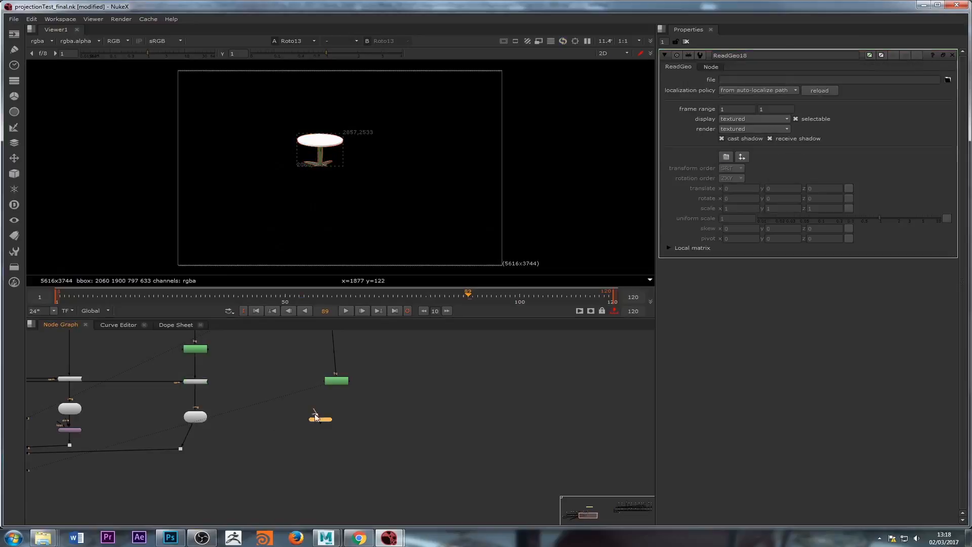
{"action": "left_click_drag", "start_coordinate": [324, 422], "coordinate": [329, 418]}
{"action": "scroll", "coordinate": [330, 415], "scroll_direction": "up", "scroll_amount": 5}
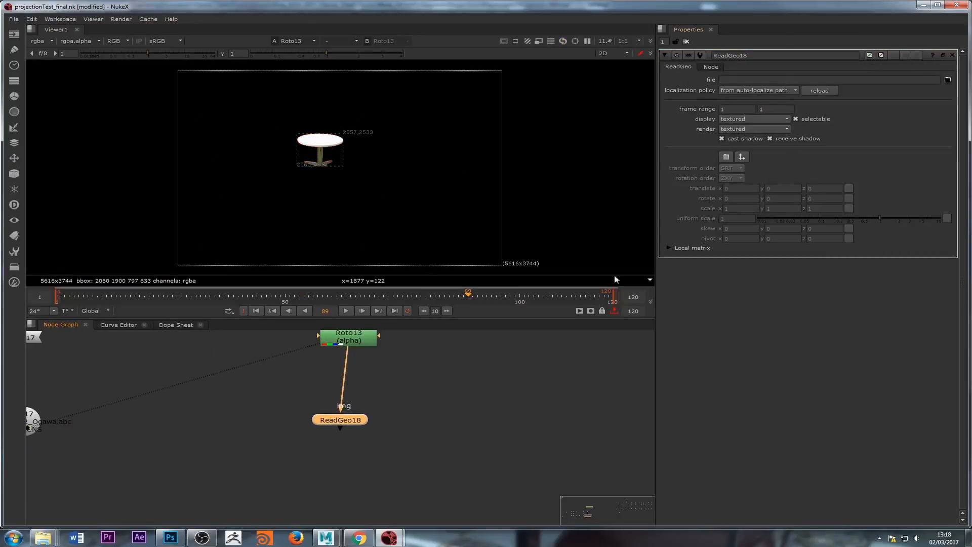
Step: Load only table01 from sceneCOM213_V002_Ogawa.abc into the new ReadGeo node as an all-in-one node and display it in the viewer
{"action": "left_click", "coordinate": [947, 80]}
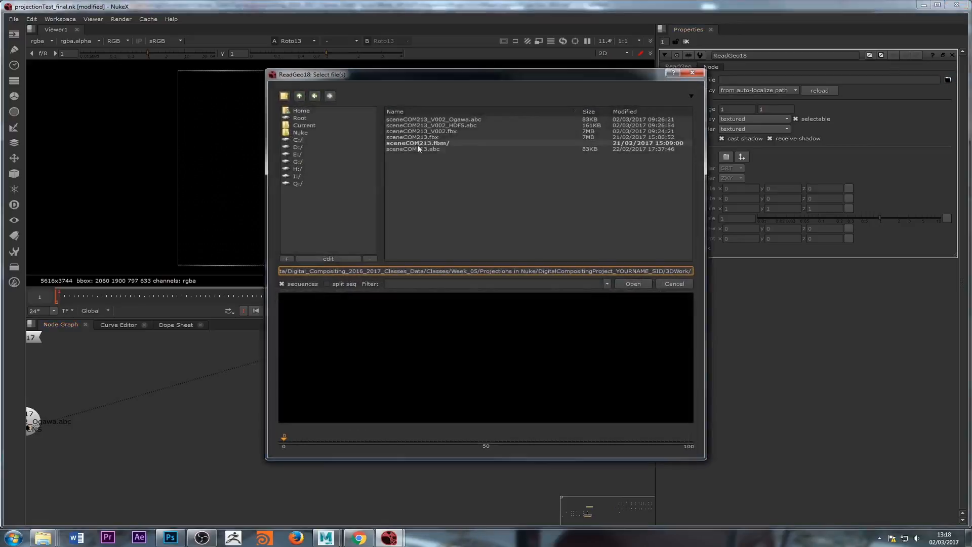
{"action": "left_click", "coordinate": [438, 120]}
{"action": "left_click", "coordinate": [629, 283]}
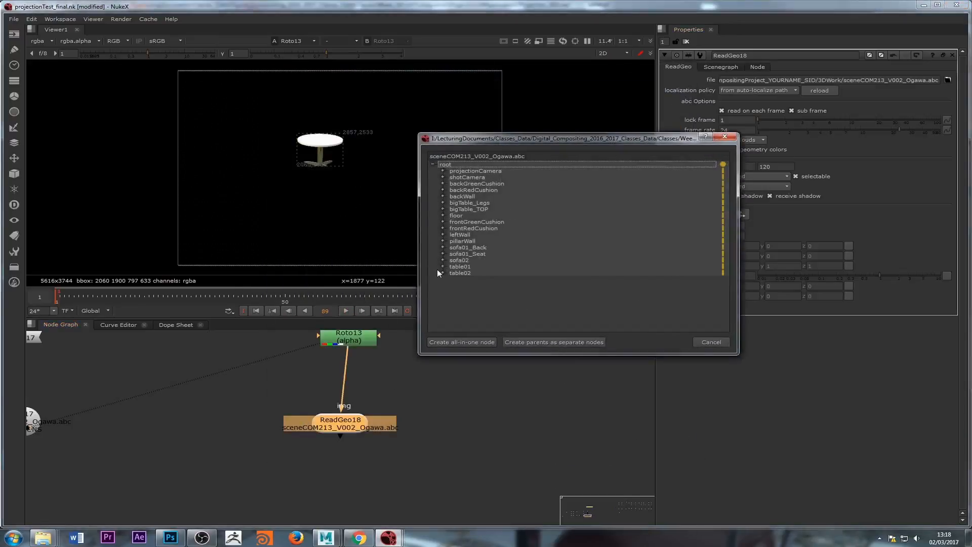
{"action": "left_click", "coordinate": [471, 267]}
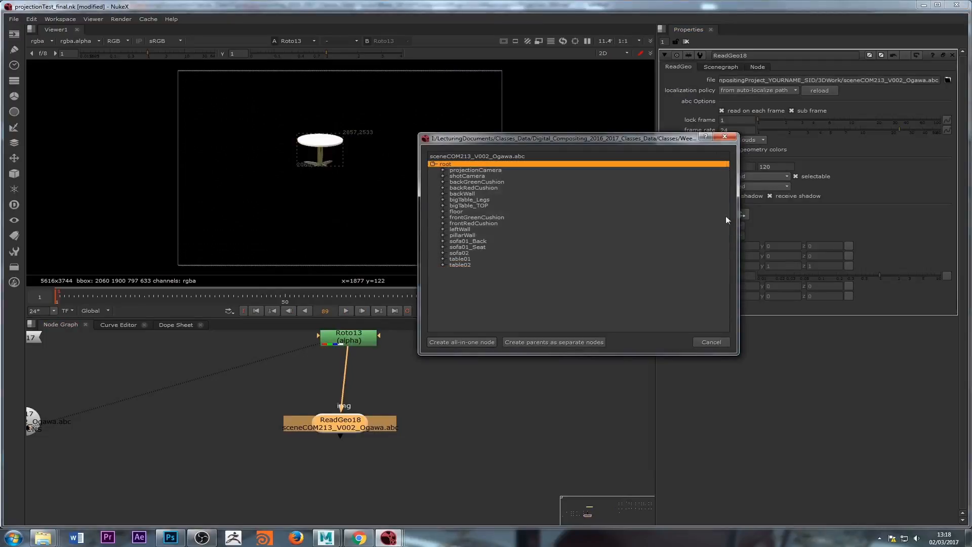
{"action": "left_click", "coordinate": [714, 262]}
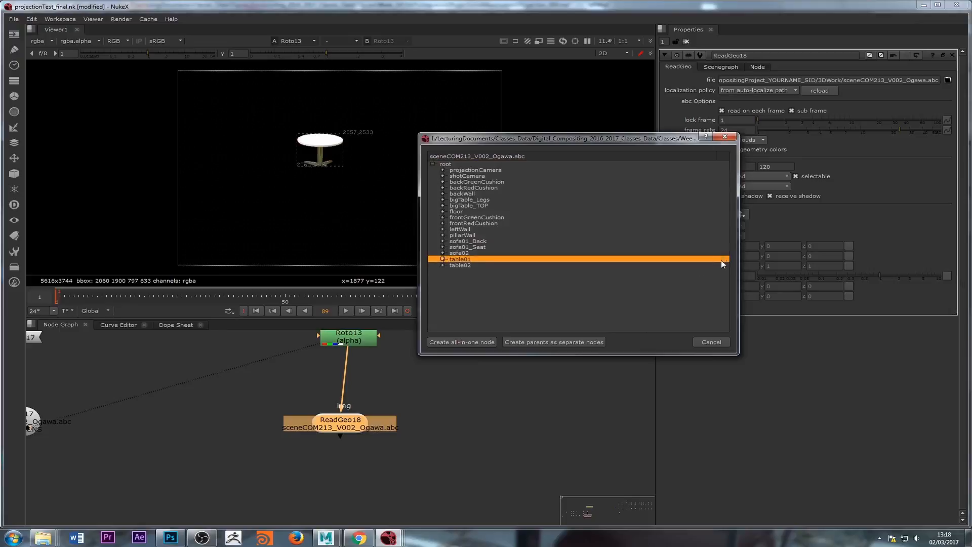
{"action": "left_click", "coordinate": [461, 342]}
{"action": "key", "text": "1"}
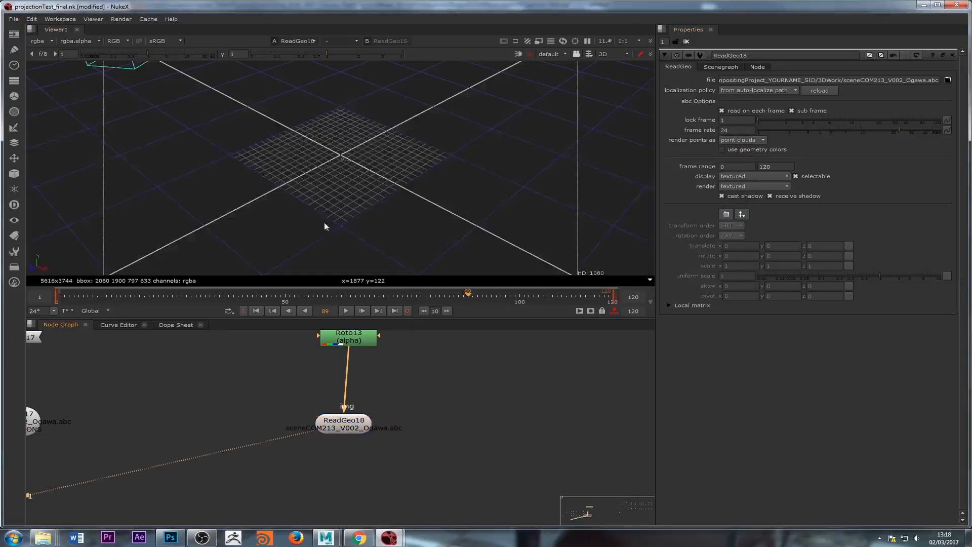
{"action": "scroll", "coordinate": [299, 441], "scroll_direction": "down", "scroll_amount": 4}
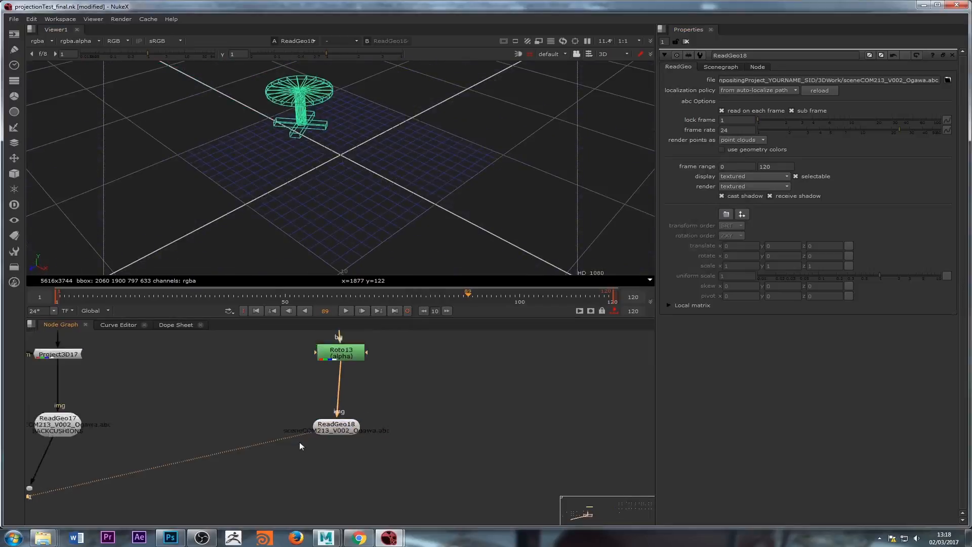
Step: Insert a Project3D node between Roto13 and the table's ReadGeo18
{"action": "left_click", "coordinate": [354, 415]}
{"action": "scroll", "coordinate": [334, 421], "scroll_direction": "down", "scroll_amount": 5}
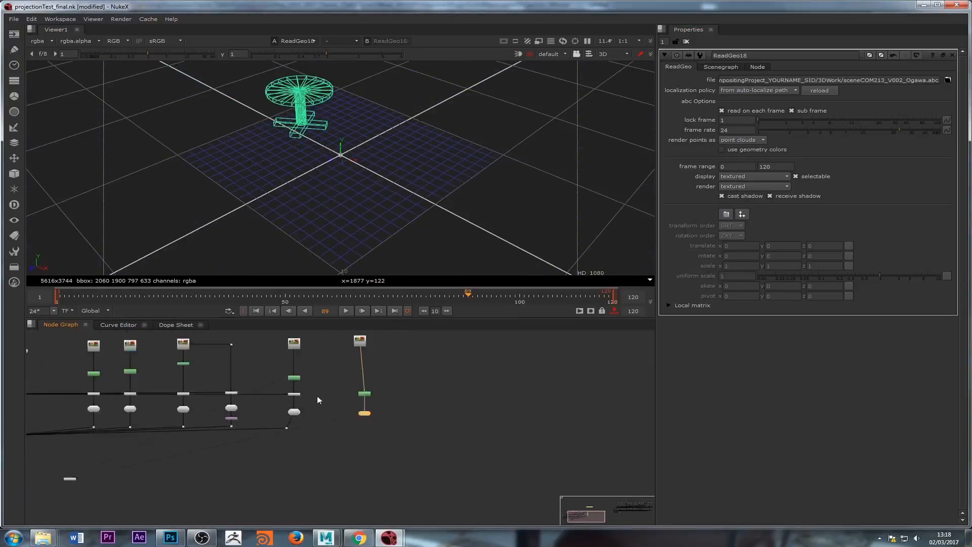
{"action": "scroll", "coordinate": [442, 412], "scroll_direction": "up", "scroll_amount": 6}
{"action": "left_click_drag", "start_coordinate": [509, 414], "coordinate": [503, 358]}
{"action": "left_click", "coordinate": [484, 415]}
{"action": "key", "text": "Tab"}
{"action": "type", "text": "project"}
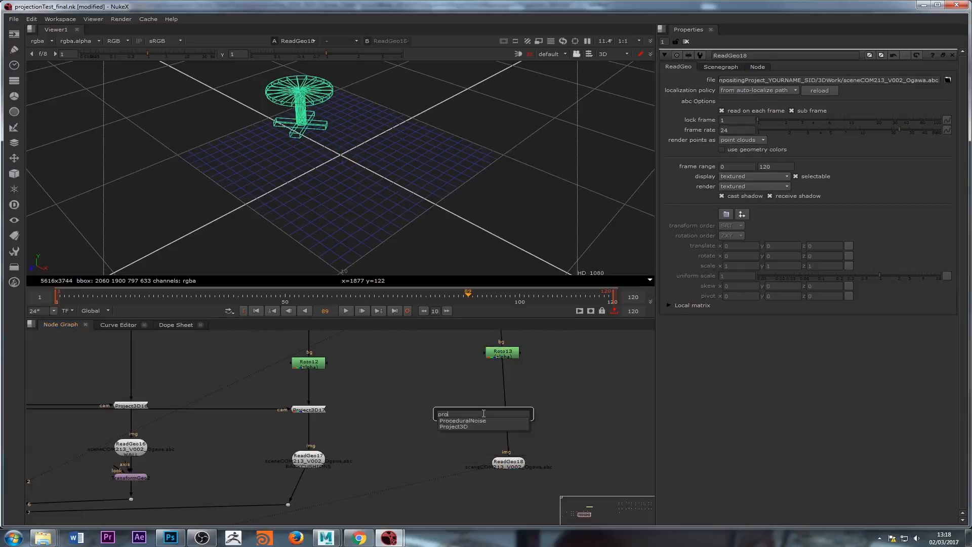
{"action": "key", "text": "Return"}
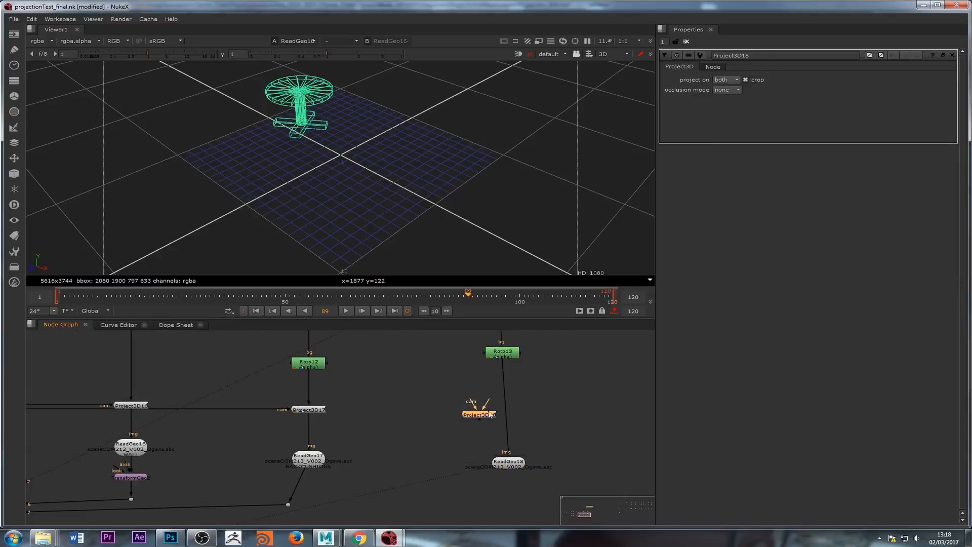
Step: Connect the cam input of the new Project3D node to the blue projection camera
{"action": "left_click_drag", "start_coordinate": [490, 415], "coordinate": [187, 417]}
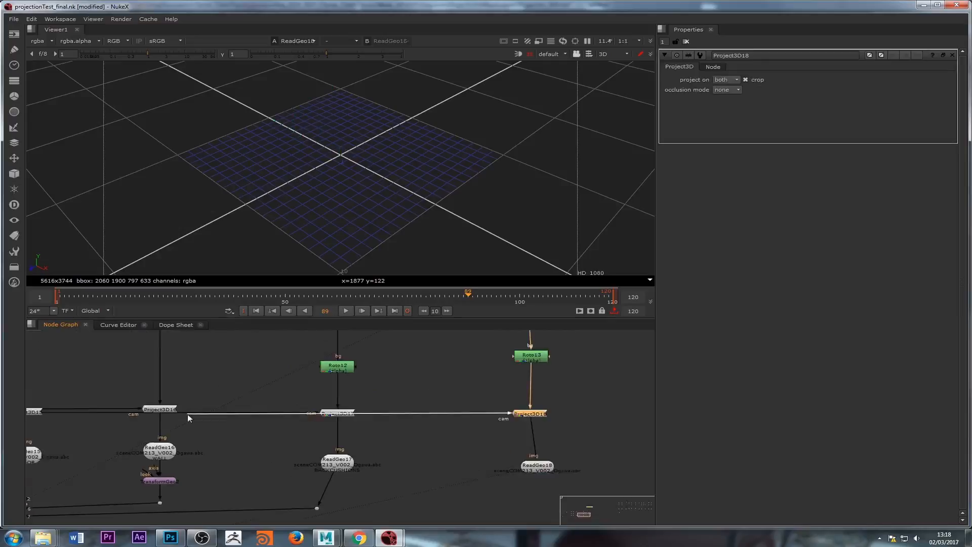
{"action": "middle_click_drag", "start_coordinate": [133, 417], "coordinate": [540, 380]}
{"action": "middle_click_drag", "start_coordinate": [96, 383], "coordinate": [499, 371]}
{"action": "left_click", "coordinate": [349, 364]}
Step: Connect a new input of the red Scene node to ReadGeo18 and open the properties of ReadGeo18
{"action": "scroll", "coordinate": [412, 382], "scroll_direction": "down", "scroll_amount": 3}
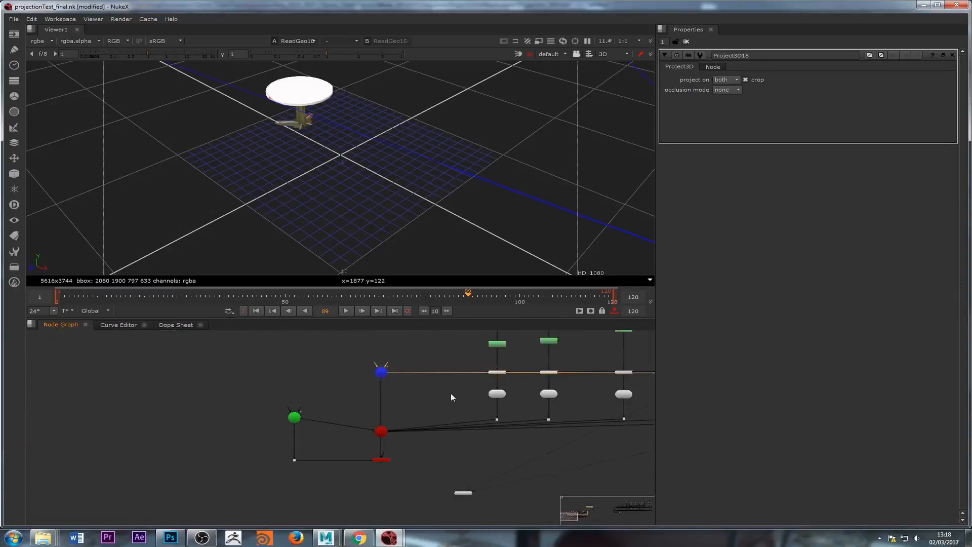
{"action": "key", "text": "f"}
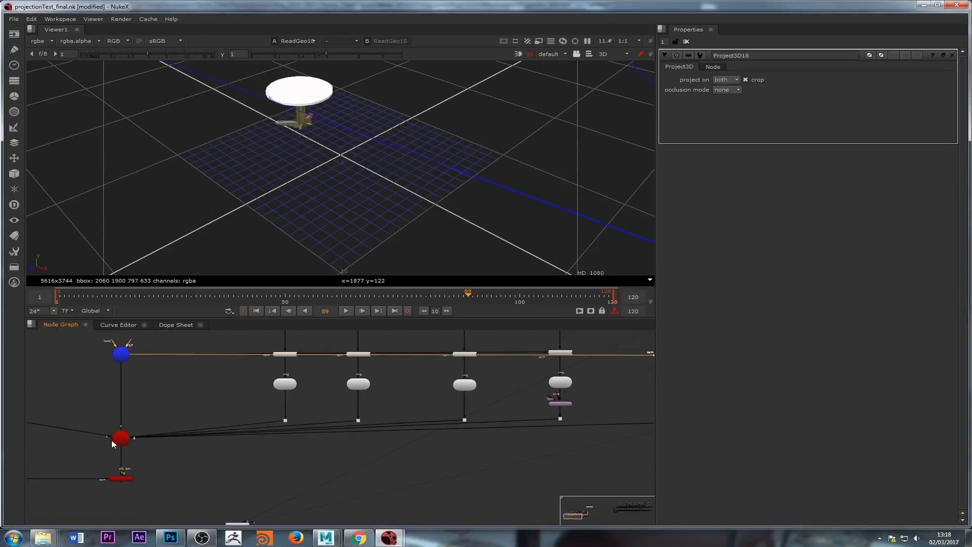
{"action": "left_click_drag", "start_coordinate": [111, 440], "coordinate": [479, 427]}
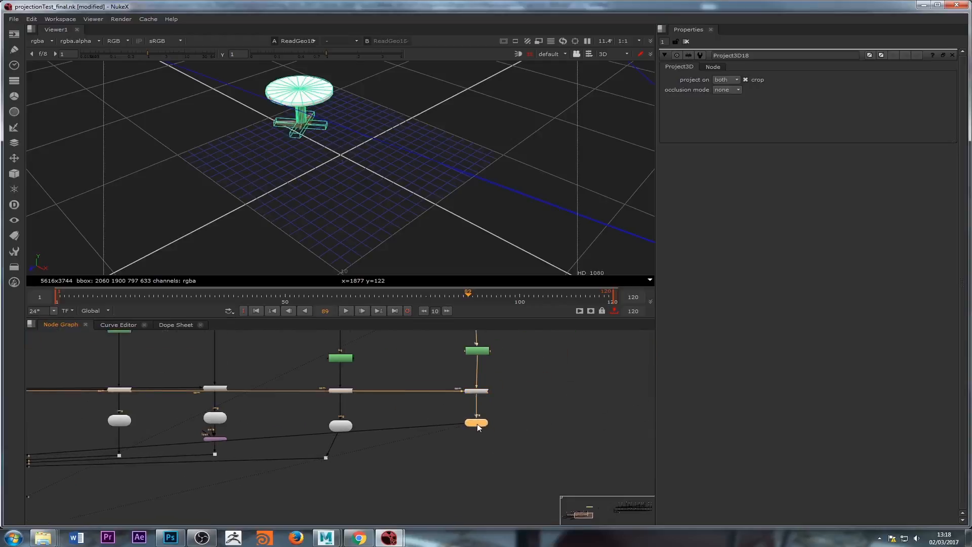
{"action": "double_click", "coordinate": [478, 426]}
Step: Open the properties of ScanlineRender2 and display its render in the viewer in 2D
{"action": "middle_click_drag", "start_coordinate": [279, 448], "coordinate": [374, 431]}
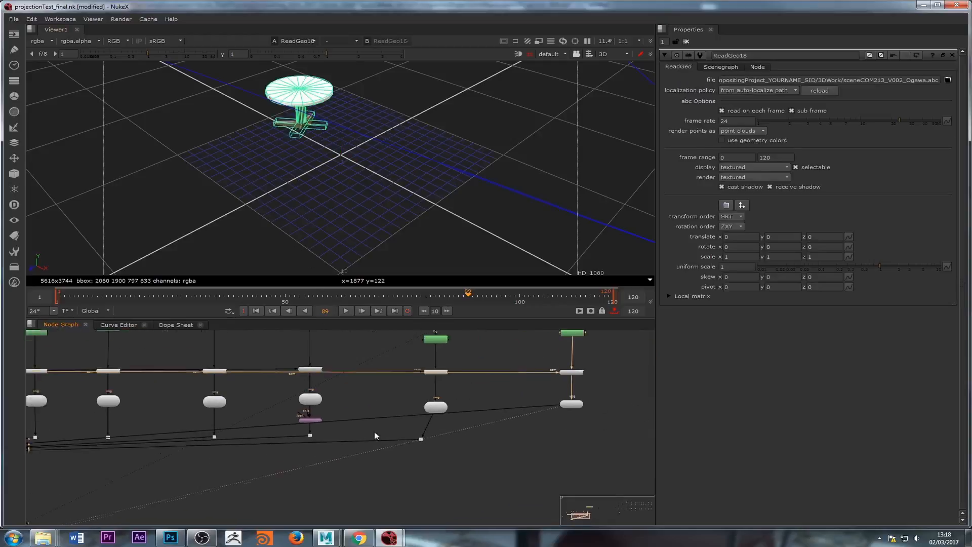
{"action": "scroll", "coordinate": [285, 358], "scroll_direction": "down", "scroll_amount": 3}
{"action": "middle_click_drag", "start_coordinate": [192, 441], "coordinate": [503, 408]}
{"action": "scroll", "coordinate": [393, 388], "scroll_direction": "up", "scroll_amount": 3}
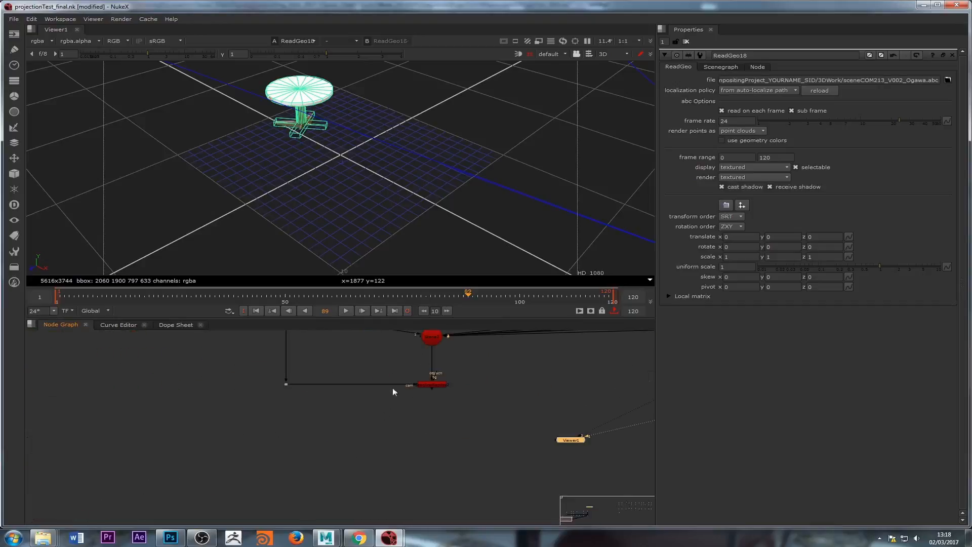
{"action": "double_click", "coordinate": [432, 383]}
{"action": "key", "text": "1"}
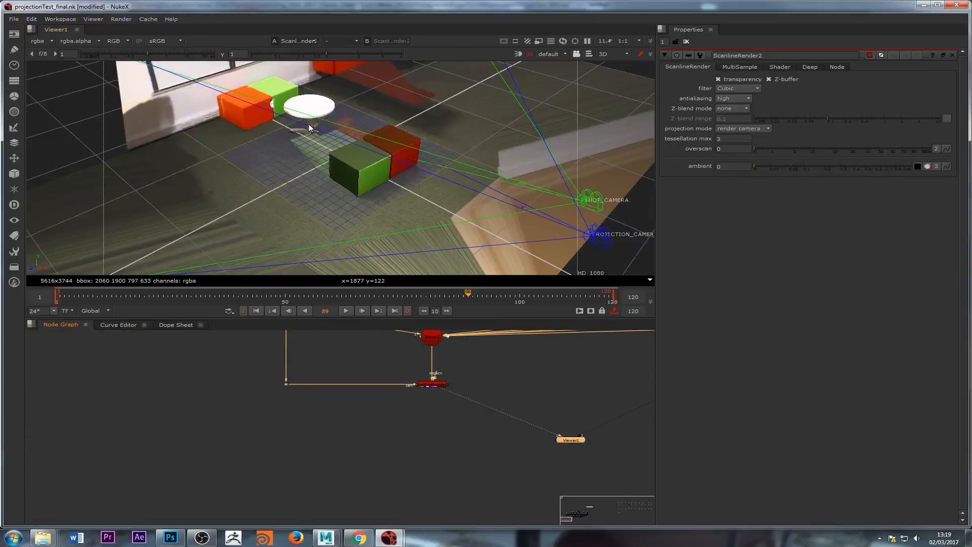
{"action": "key", "text": "Tab"}
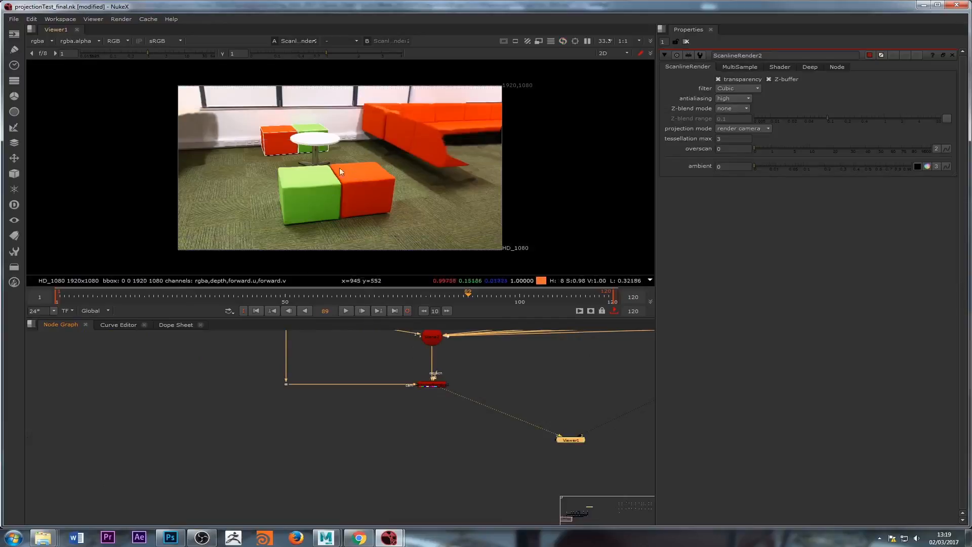
Step: Scrub the render to frame 80 and examine the projected table top and leg, the sofa end and the frame's edge up close
{"action": "scroll", "coordinate": [299, 150], "scroll_direction": "up", "scroll_amount": 4}
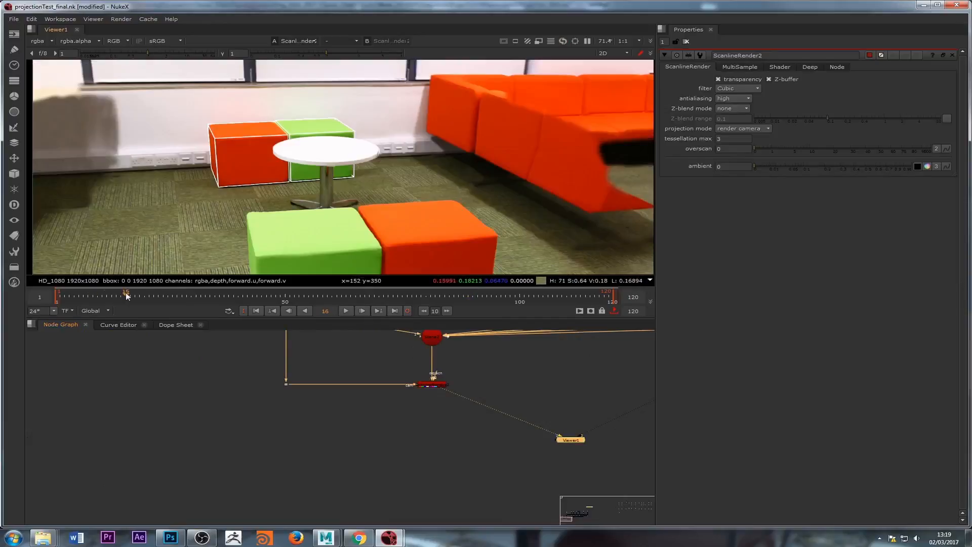
{"action": "left_click_drag", "start_coordinate": [126, 293], "coordinate": [213, 292]}
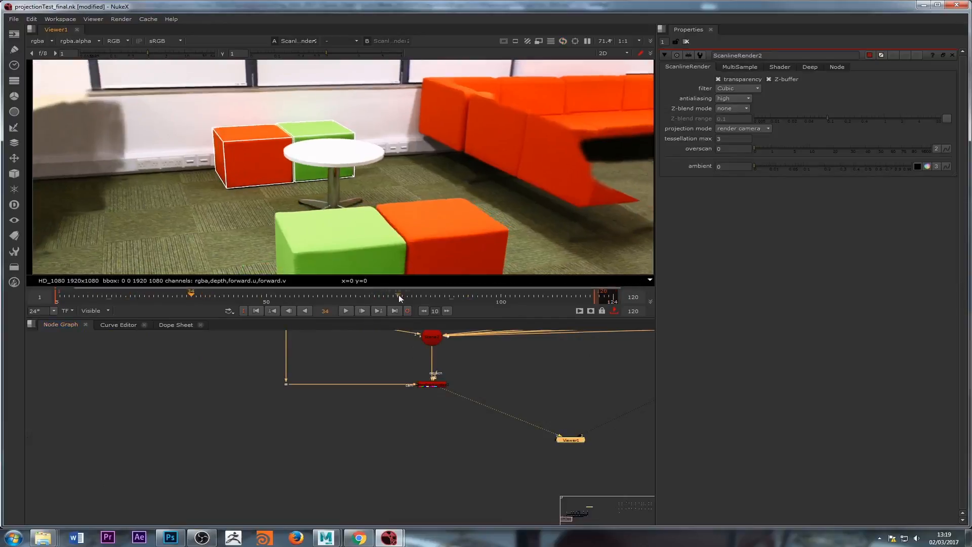
{"action": "mouse_move", "coordinate": [399, 294]}
{"action": "left_mouse_down"}
{"action": "mouse_move", "coordinate": [559, 295]}
{"action": "mouse_move", "coordinate": [85, 293]}
{"action": "mouse_move", "coordinate": [407, 293]}
{"action": "left_mouse_up"}
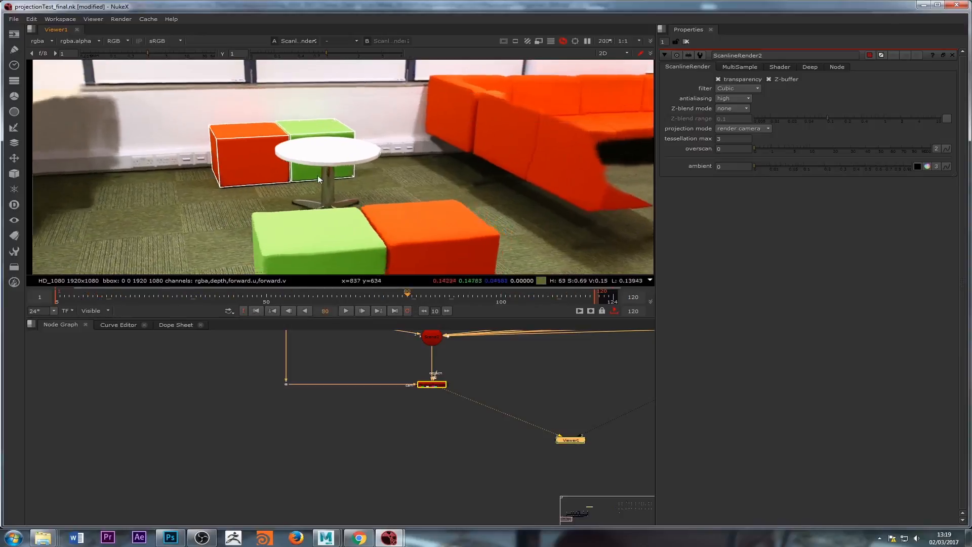
{"action": "scroll", "coordinate": [318, 175], "scroll_direction": "up", "scroll_amount": 4}
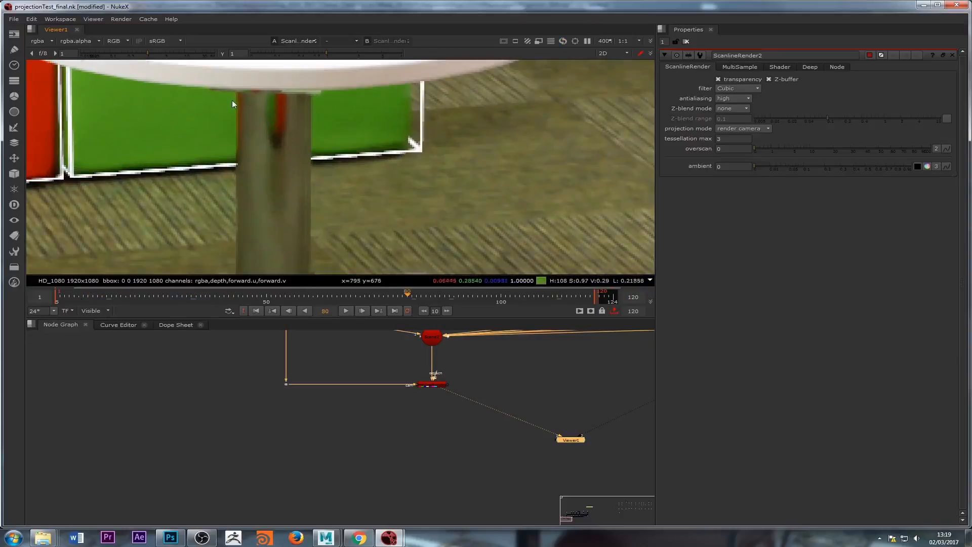
{"action": "scroll", "coordinate": [324, 177], "scroll_direction": "down", "scroll_amount": 6}
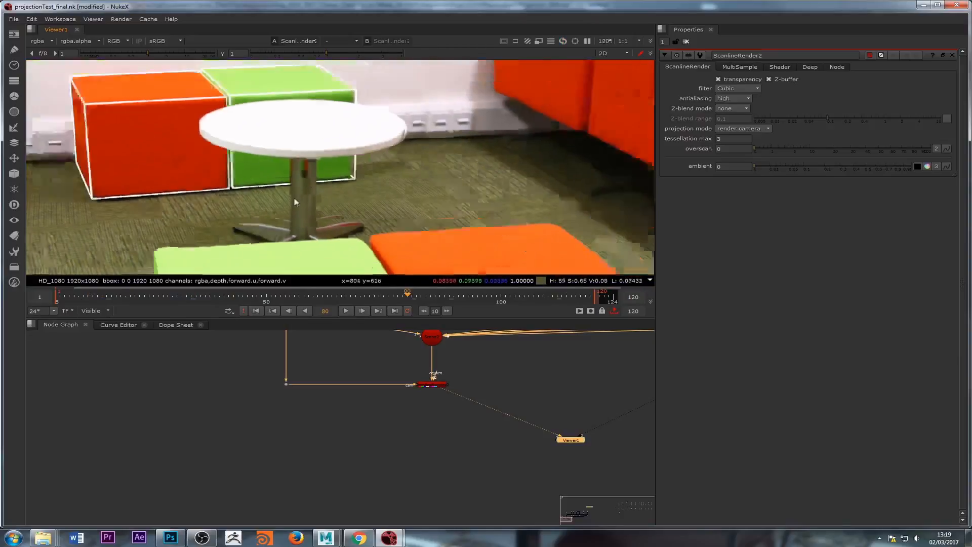
{"action": "scroll", "coordinate": [294, 202], "scroll_direction": "down", "scroll_amount": 1}
{"action": "middle_click_drag", "start_coordinate": [295, 202], "coordinate": [573, 170]}
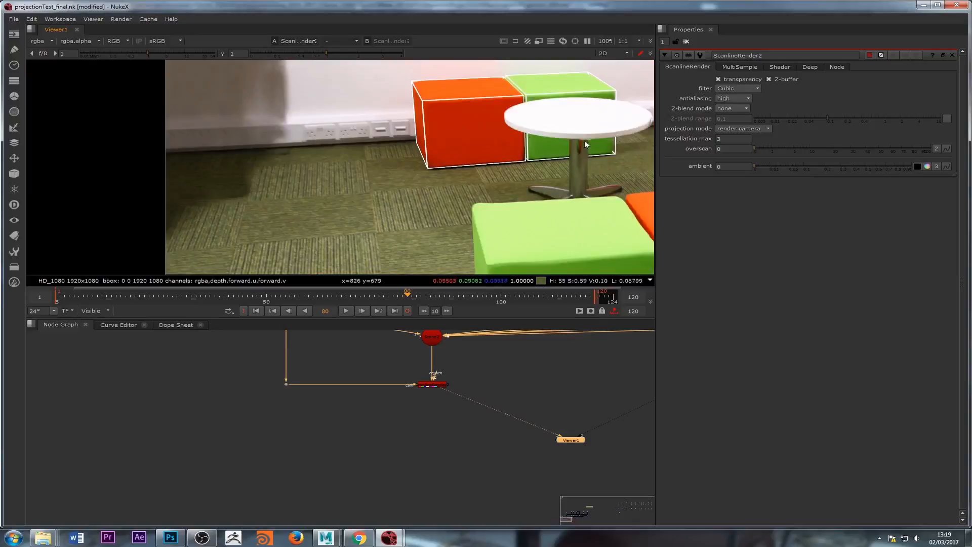
{"action": "scroll", "coordinate": [584, 132], "scroll_direction": "up", "scroll_amount": 3}
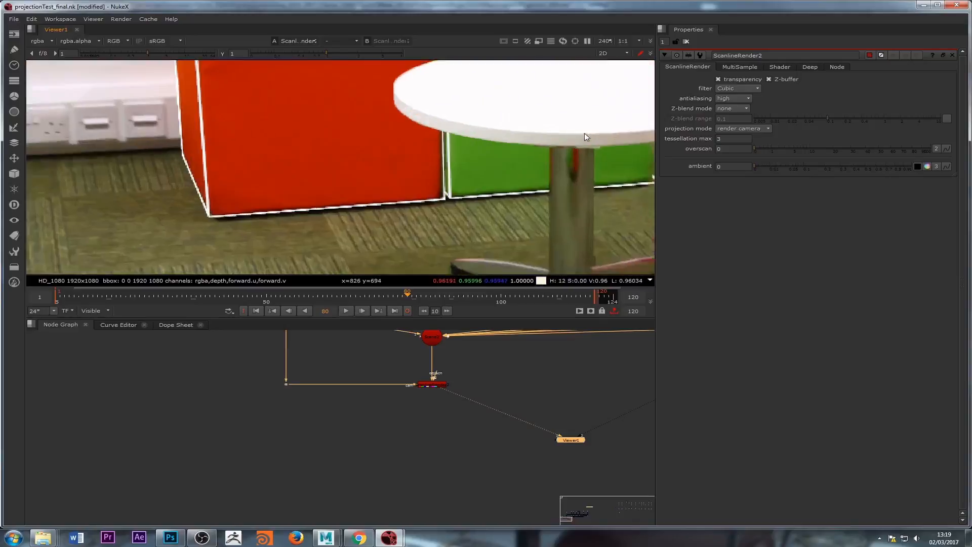
{"action": "scroll", "coordinate": [521, 178], "scroll_direction": "down", "scroll_amount": 3}
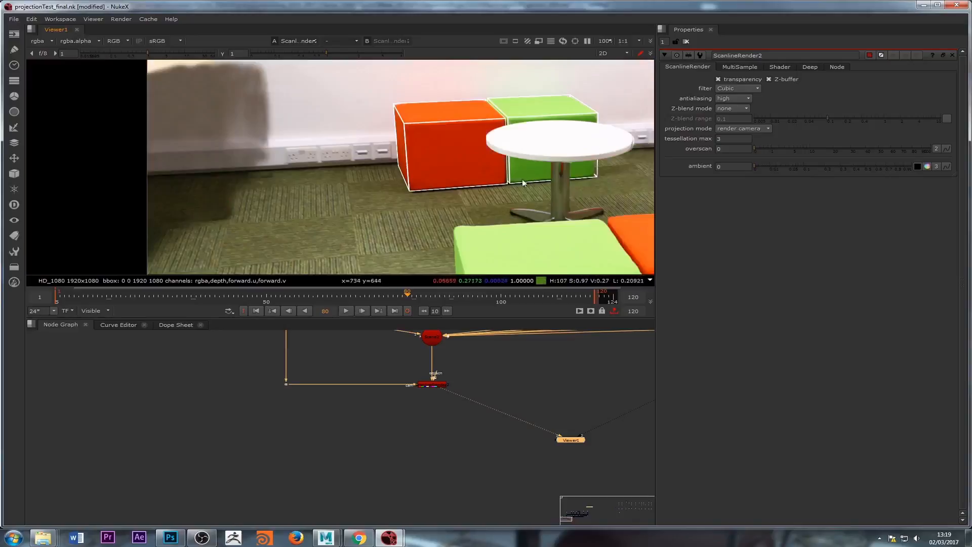
{"action": "scroll", "coordinate": [521, 179], "scroll_direction": "down", "scroll_amount": 5}
{"action": "scroll", "coordinate": [456, 190], "scroll_direction": "up", "scroll_amount": 3}
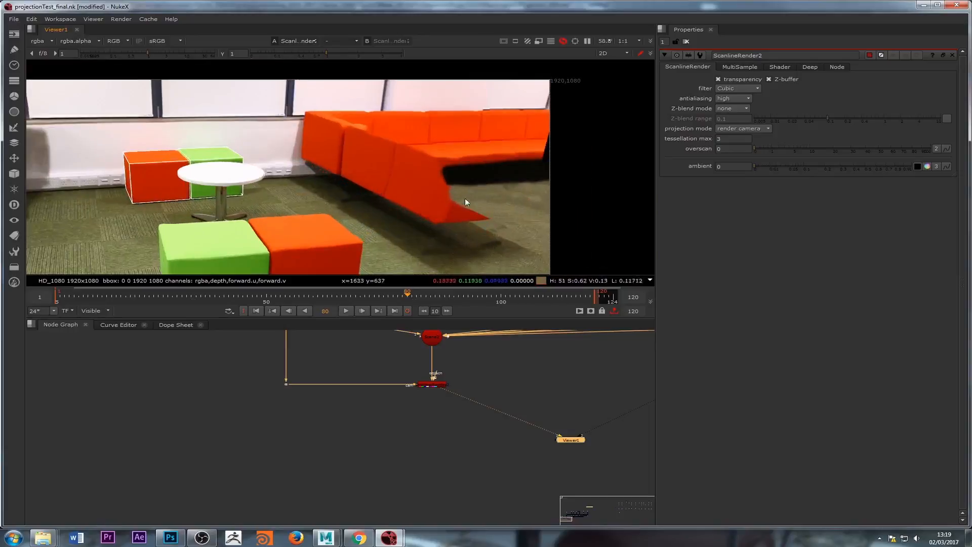
{"action": "scroll", "coordinate": [431, 413], "scroll_direction": "down", "scroll_amount": 5}
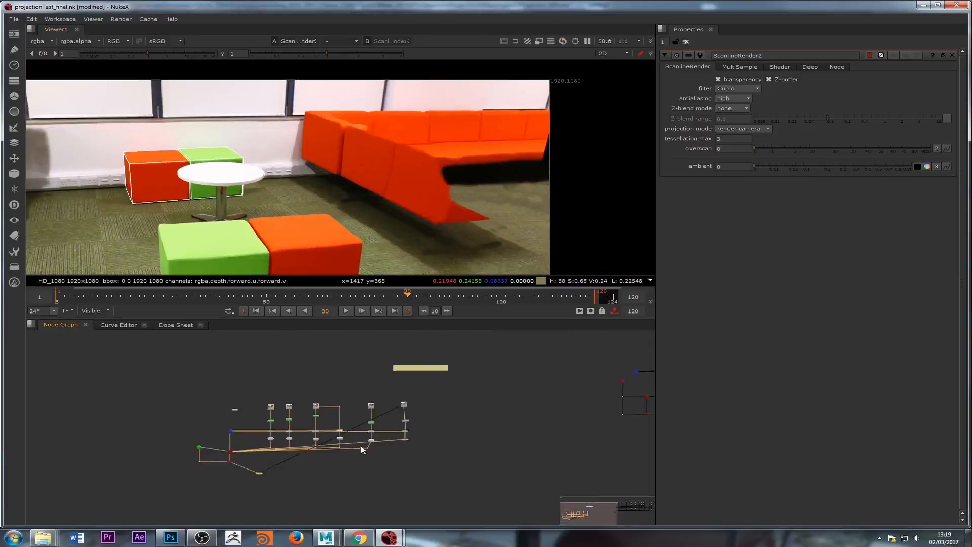
{"action": "scroll", "coordinate": [360, 447], "scroll_direction": "down", "scroll_amount": 2}
{"action": "middle_click_drag", "start_coordinate": [312, 457], "coordinate": [537, 429]}
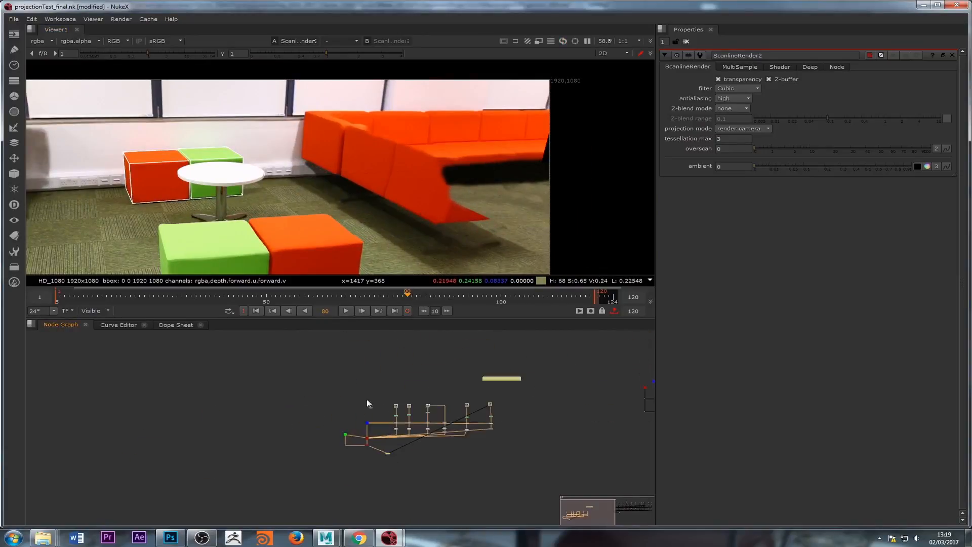
{"action": "middle_click_drag", "start_coordinate": [238, 188], "coordinate": [542, 168]}
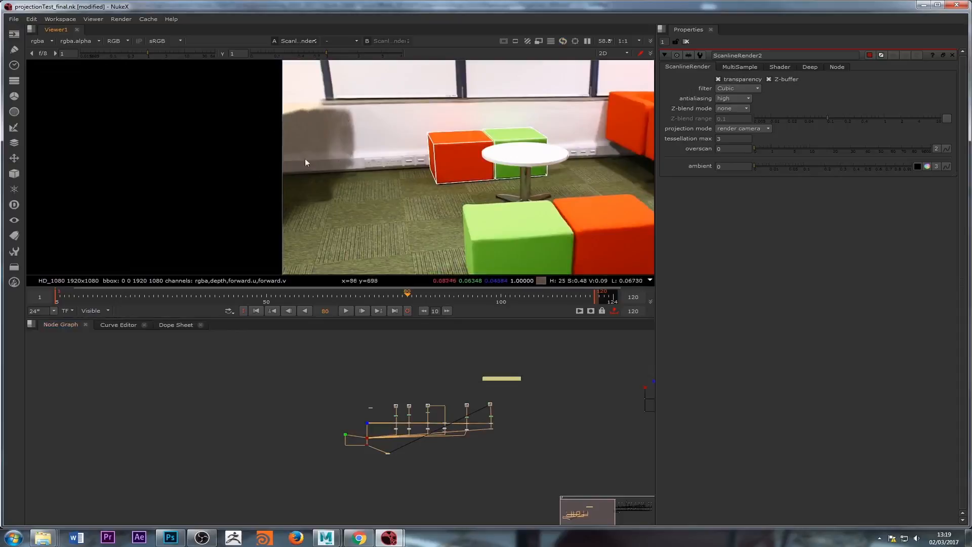
{"action": "scroll", "coordinate": [434, 200], "scroll_direction": "down", "scroll_amount": 4}
Step: Open the properties of ScanlineRender1 in the neighbouring, more complete node tree and display its render in the viewer
{"action": "scroll", "coordinate": [506, 413], "scroll_direction": "down", "scroll_amount": 2}
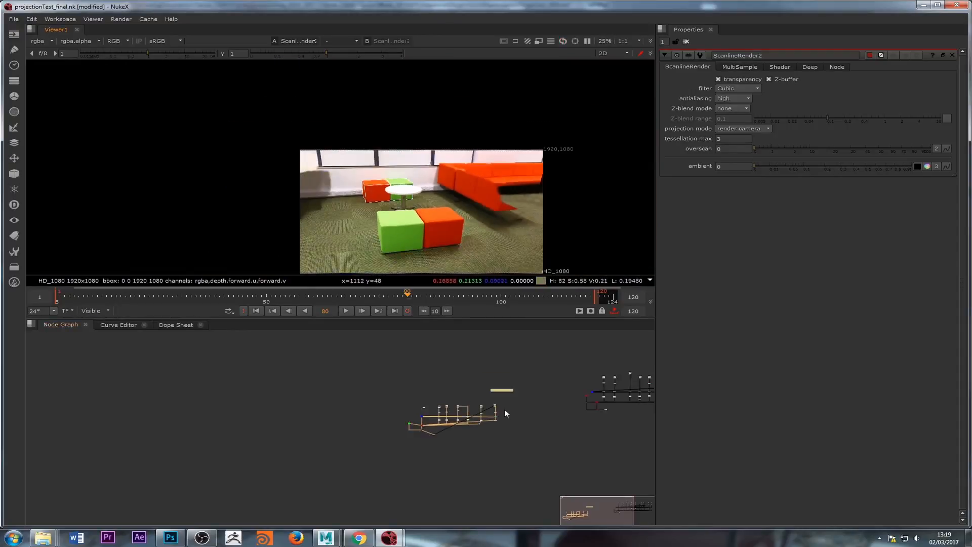
{"action": "middle_click_drag", "start_coordinate": [504, 413], "coordinate": [270, 425]}
{"action": "scroll", "coordinate": [393, 414], "scroll_direction": "up", "scroll_amount": 7}
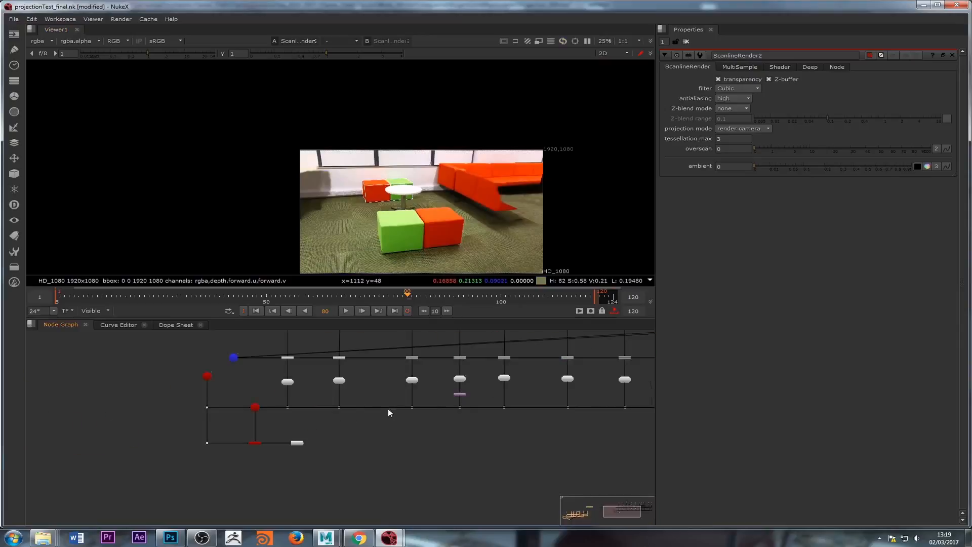
{"action": "left_click", "coordinate": [254, 443]}
{"action": "double_click", "coordinate": [254, 443]}
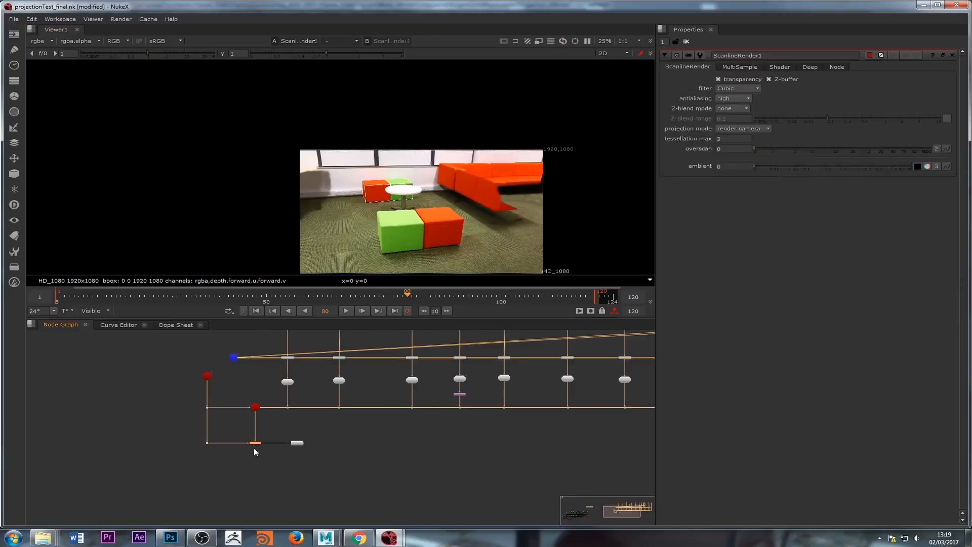
{"action": "key", "text": "1"}
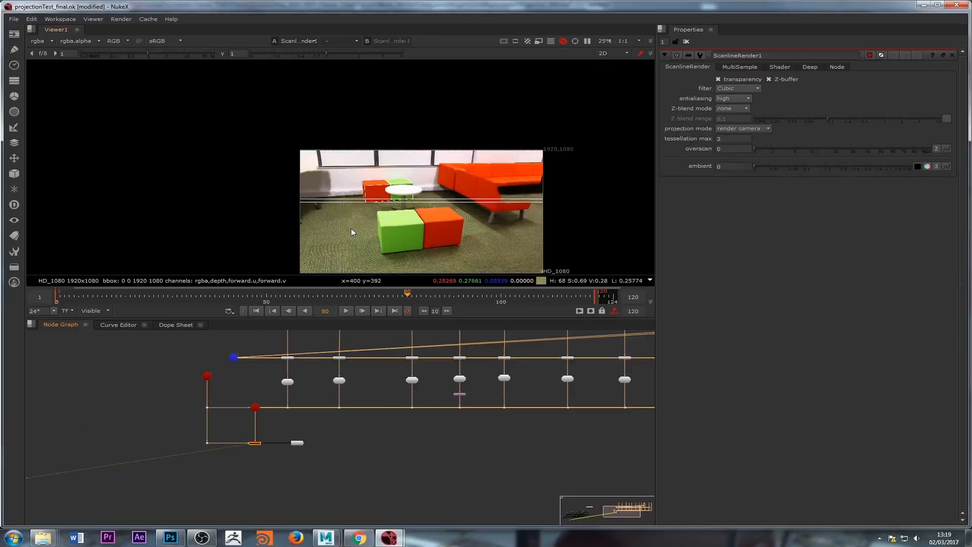
Step: Step through the ScanlineRender1 shot to frame 117 and examine the sofa's end seat and backrest for projection errors
{"action": "left_click", "coordinate": [253, 299]}
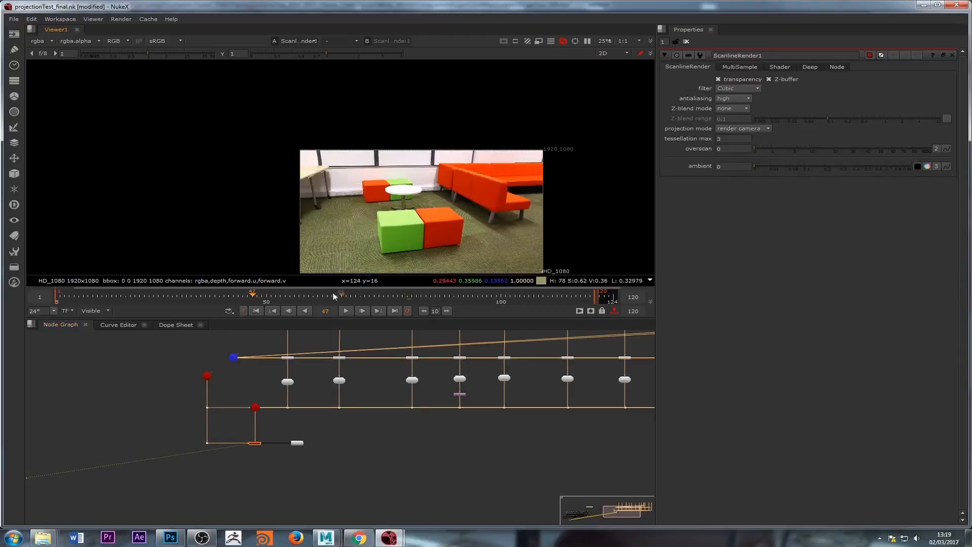
{"action": "left_click", "coordinate": [509, 295]}
{"action": "left_click", "coordinate": [551, 296]}
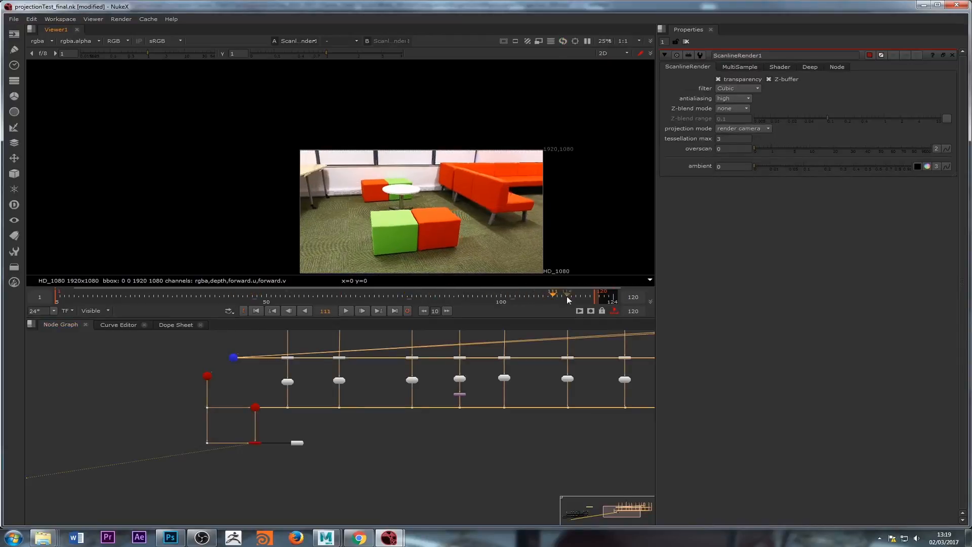
{"action": "left_click", "coordinate": [579, 296]}
{"action": "scroll", "coordinate": [383, 224], "scroll_direction": "up", "scroll_amount": 8}
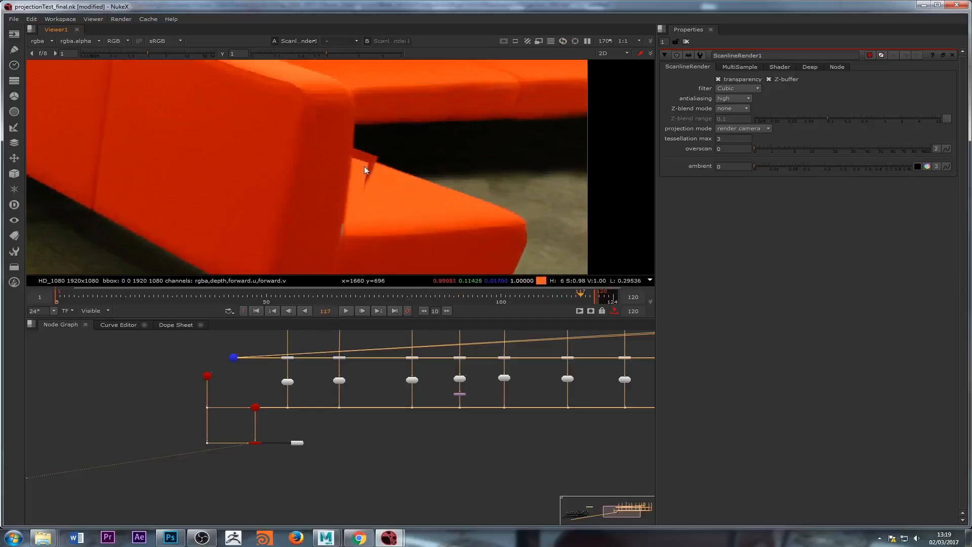
{"action": "scroll", "coordinate": [361, 181], "scroll_direction": "down", "scroll_amount": 6}
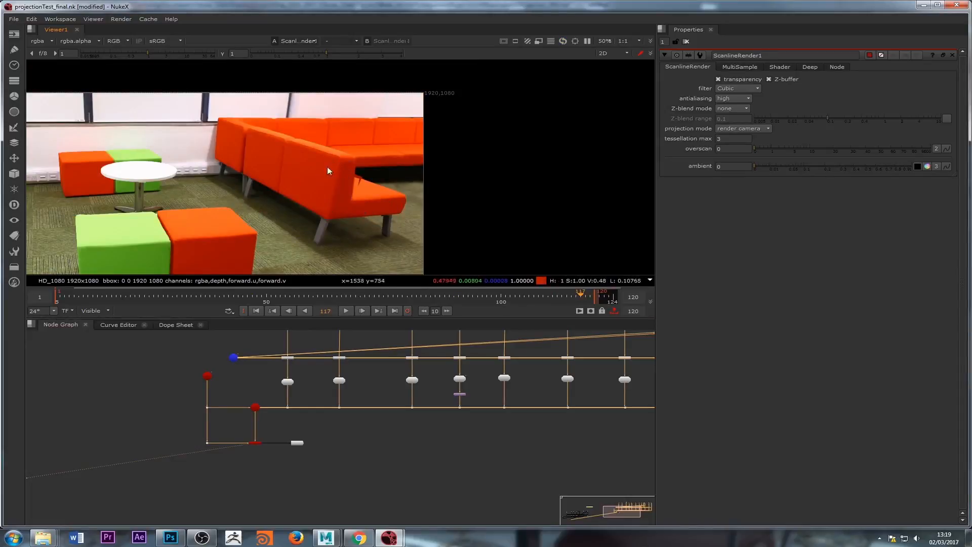
{"action": "scroll", "coordinate": [365, 178], "scroll_direction": "up", "scroll_amount": 1}
{"action": "scroll", "coordinate": [363, 177], "scroll_direction": "up", "scroll_amount": 1}
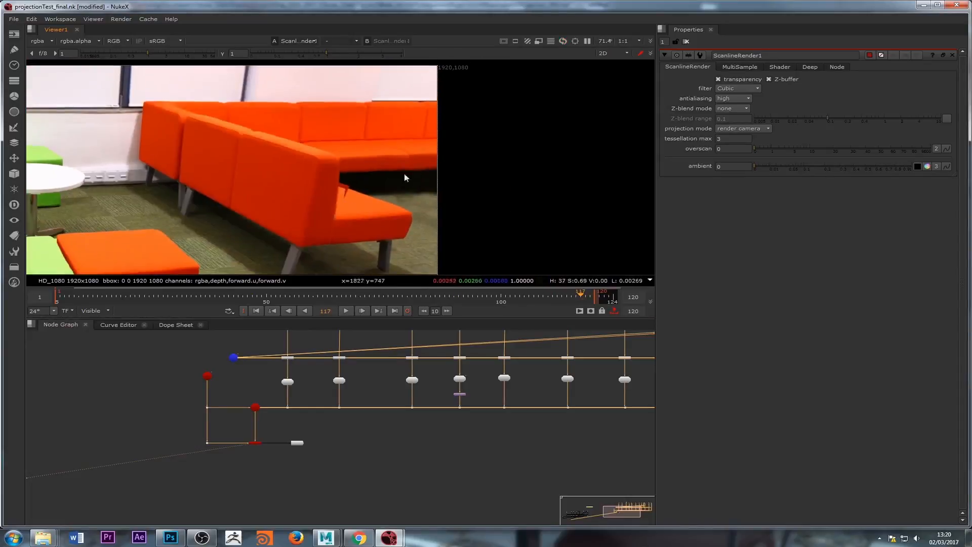
{"action": "scroll", "coordinate": [385, 182], "scroll_direction": "down", "scroll_amount": 4}
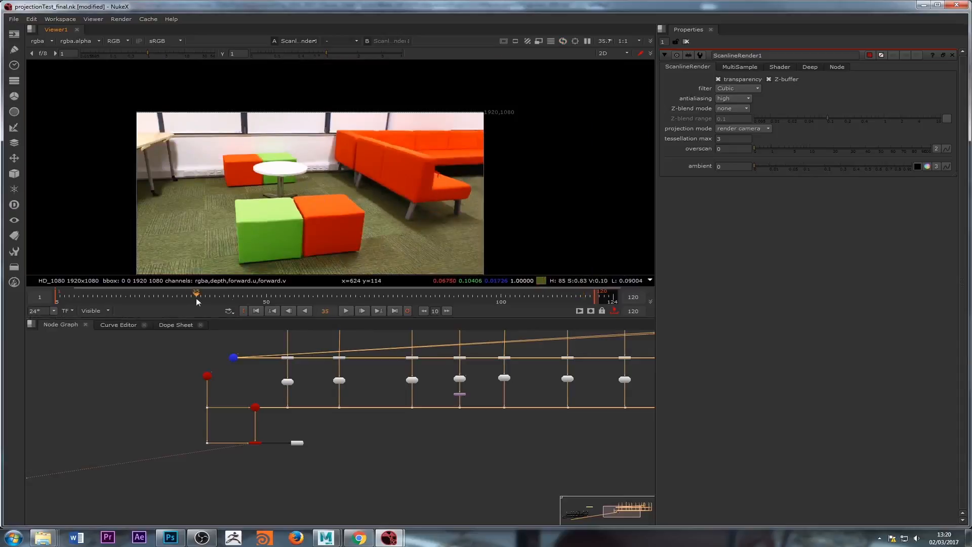
Step: Go to frame 76 and examine the underside and legs of the wooden desk up close
{"action": "left_click", "coordinate": [388, 303]}
{"action": "scroll", "coordinate": [285, 170], "scroll_direction": "up", "scroll_amount": 6}
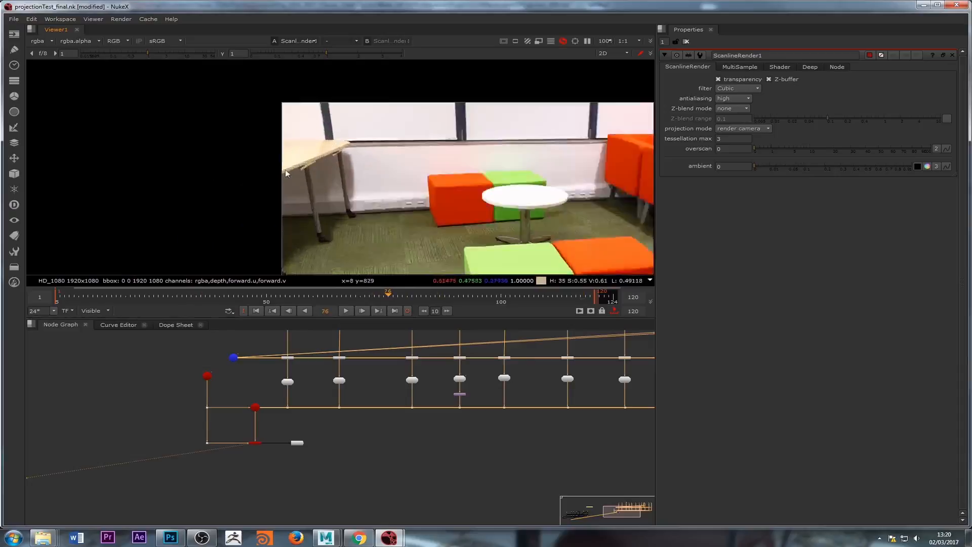
{"action": "scroll", "coordinate": [334, 151], "scroll_direction": "up", "scroll_amount": 4}
{"action": "scroll", "coordinate": [305, 455], "scroll_direction": "down", "scroll_amount": 3}
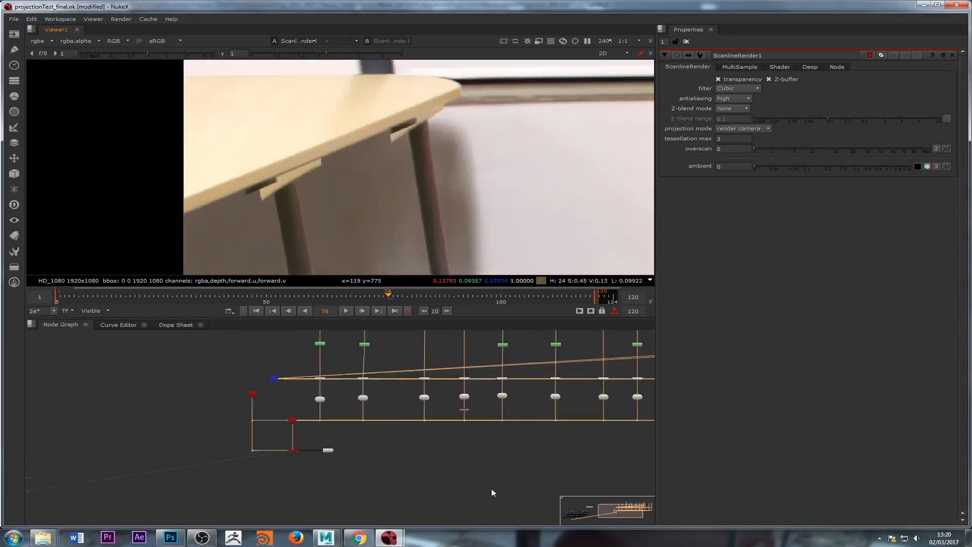
Step: Open the ReadGeo11 node of the wooden desk and set its render mode to textured+wireframe
{"action": "scroll", "coordinate": [305, 455], "scroll_direction": "up", "scroll_amount": 6}
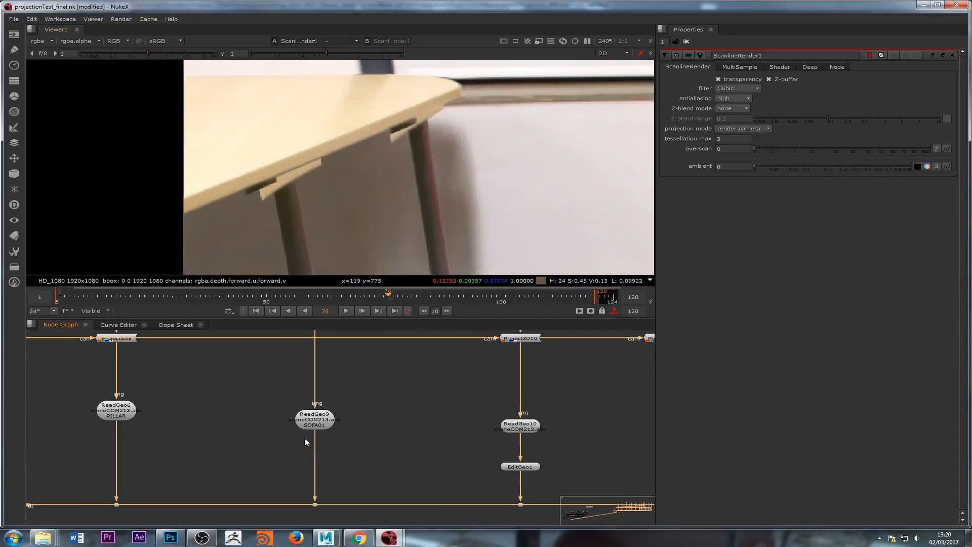
{"action": "middle_click_drag", "start_coordinate": [524, 435], "coordinate": [373, 429]}
{"action": "double_click", "coordinate": [508, 420]}
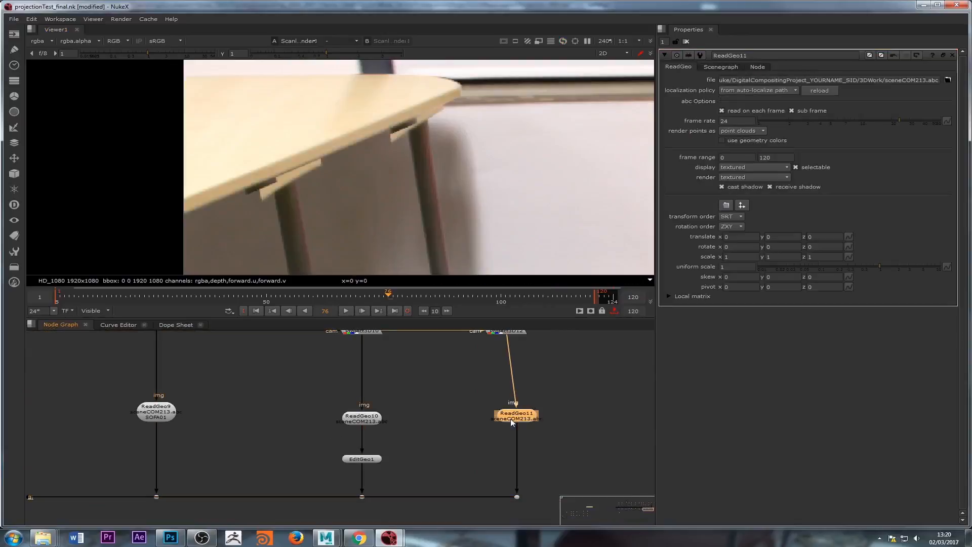
{"action": "left_click", "coordinate": [758, 178]}
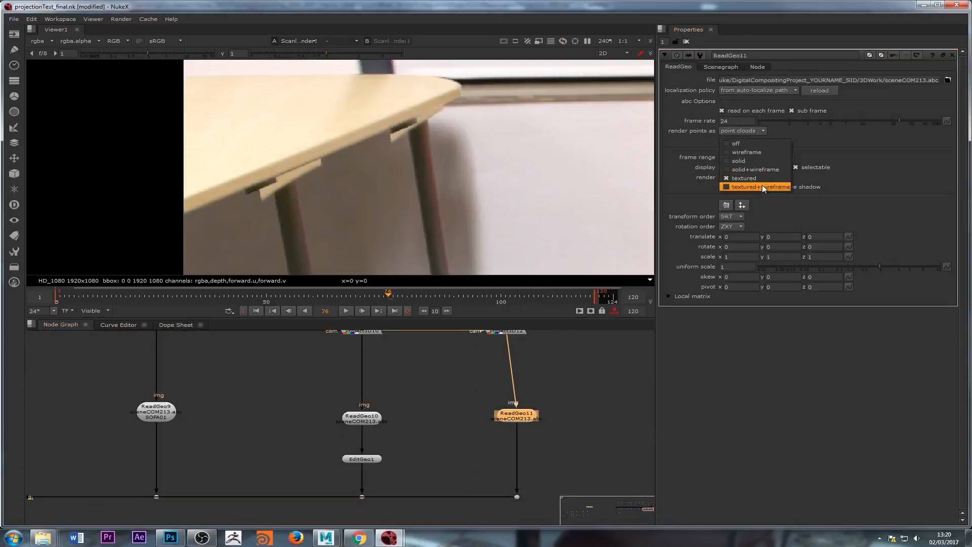
{"action": "left_click", "coordinate": [761, 184]}
Step: Examine how the wooden desk's wireframe aligns with the projected tabletop edge, corner and legs at frame 76
{"action": "scroll", "coordinate": [417, 143], "scroll_direction": "down", "scroll_amount": 4}
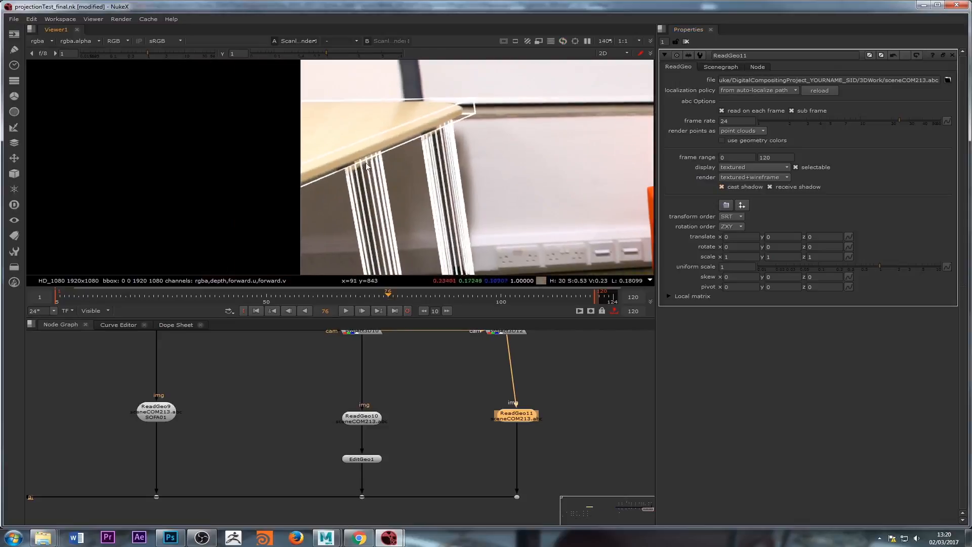
{"action": "scroll", "coordinate": [391, 189], "scroll_direction": "down", "scroll_amount": 3}
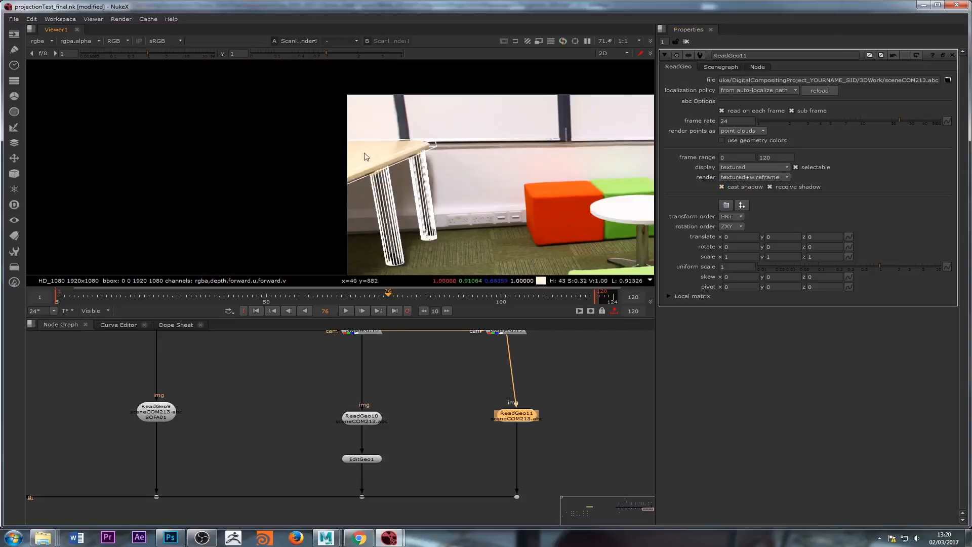
{"action": "scroll", "coordinate": [389, 174], "scroll_direction": "up", "scroll_amount": 3}
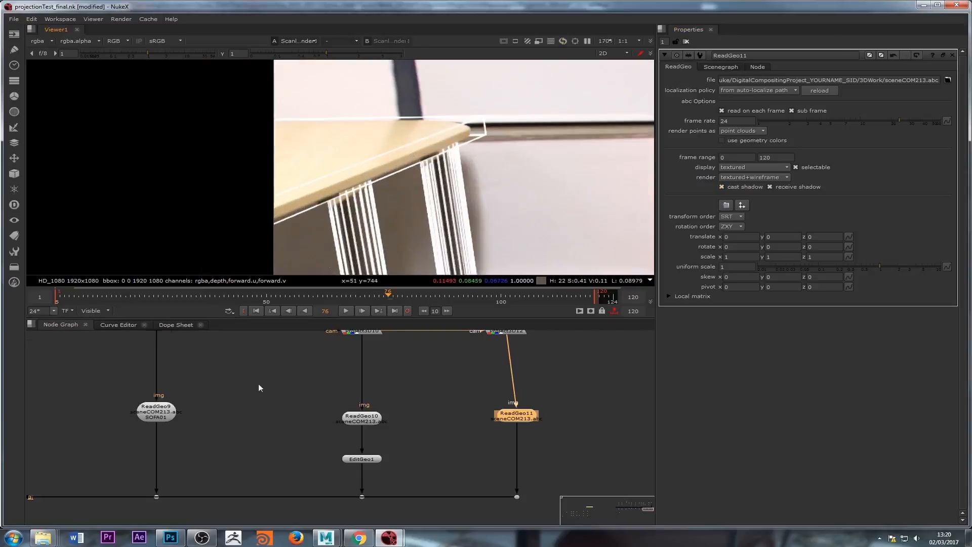
{"action": "scroll", "coordinate": [260, 386], "scroll_direction": "down", "scroll_amount": 3}
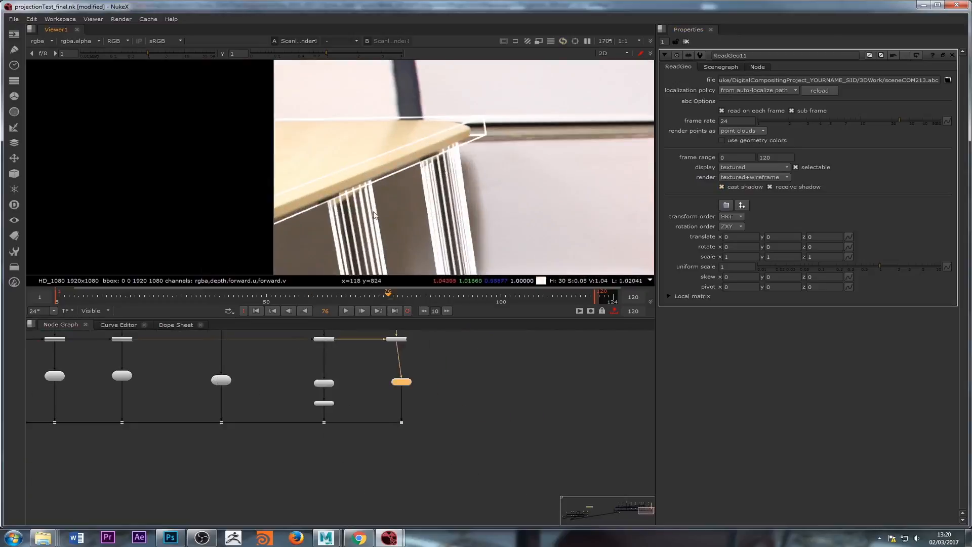
{"action": "scroll", "coordinate": [375, 216], "scroll_direction": "down", "scroll_amount": 2}
{"action": "middle_click_drag", "start_coordinate": [318, 224], "coordinate": [425, 235]}
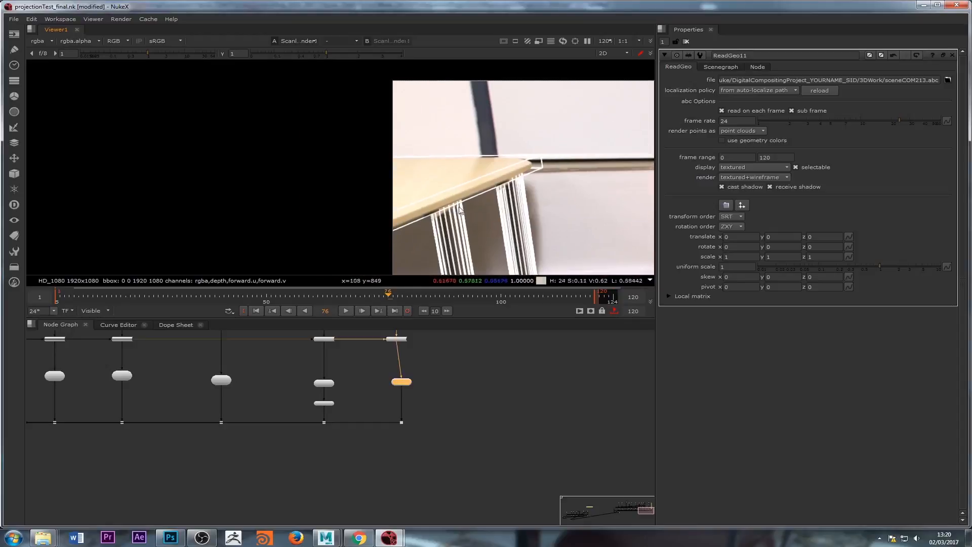
{"action": "scroll", "coordinate": [438, 213], "scroll_direction": "up", "scroll_amount": 2}
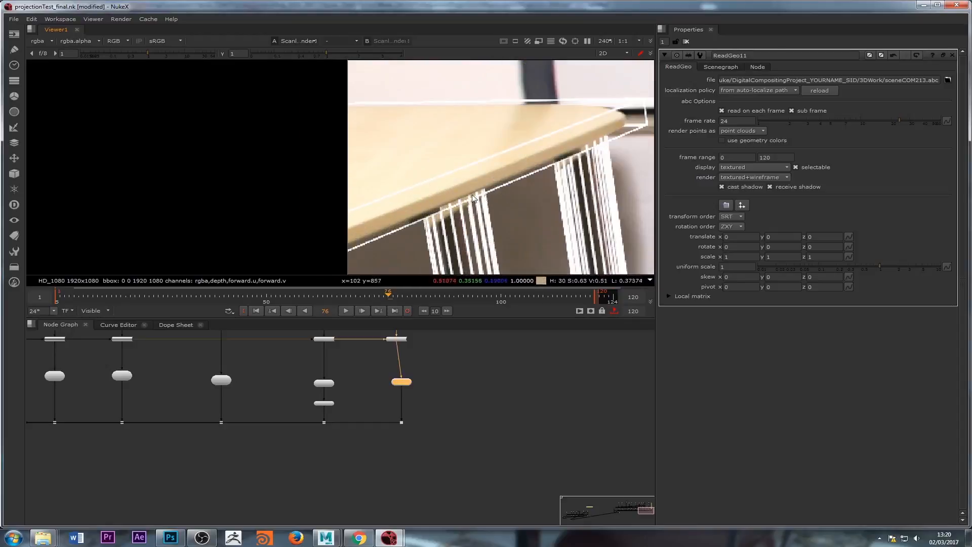
{"action": "scroll", "coordinate": [466, 213], "scroll_direction": "down", "scroll_amount": 3}
{"action": "scroll", "coordinate": [539, 185], "scroll_direction": "up", "scroll_amount": 2}
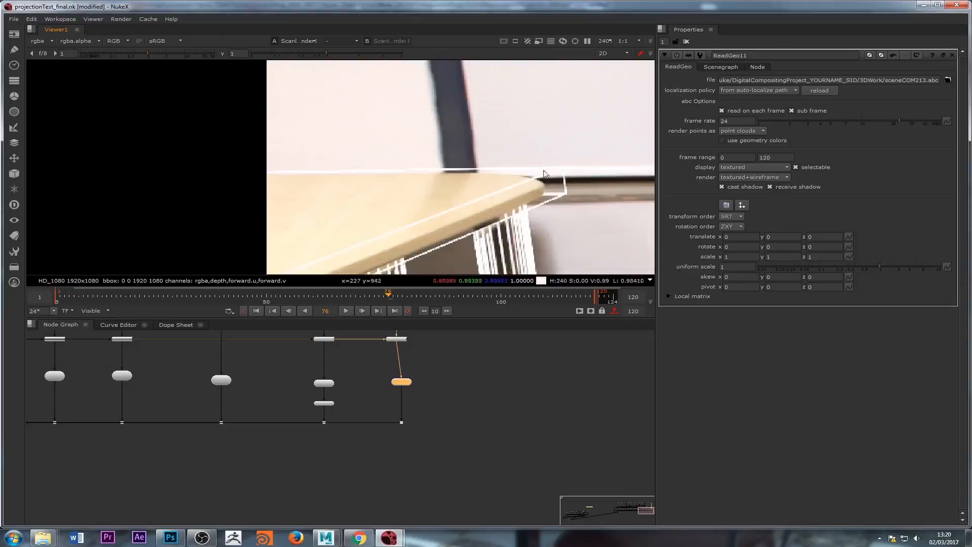
{"action": "scroll", "coordinate": [567, 167], "scroll_direction": "down", "scroll_amount": 2}
{"action": "scroll", "coordinate": [597, 157], "scroll_direction": "down", "scroll_amount": 2}
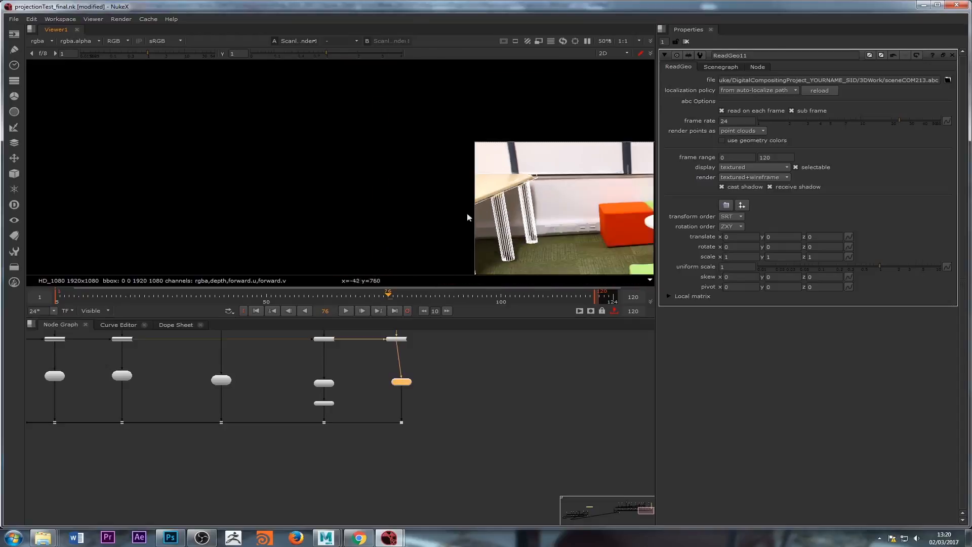
{"action": "scroll", "coordinate": [378, 395], "scroll_direction": "down", "scroll_amount": 4}
Step: Open the properties of ScanlineRender1, return the shot to frame 1 and play it in the maximised viewer to frame 25
{"action": "scroll", "coordinate": [372, 409], "scroll_direction": "up", "scroll_amount": 8}
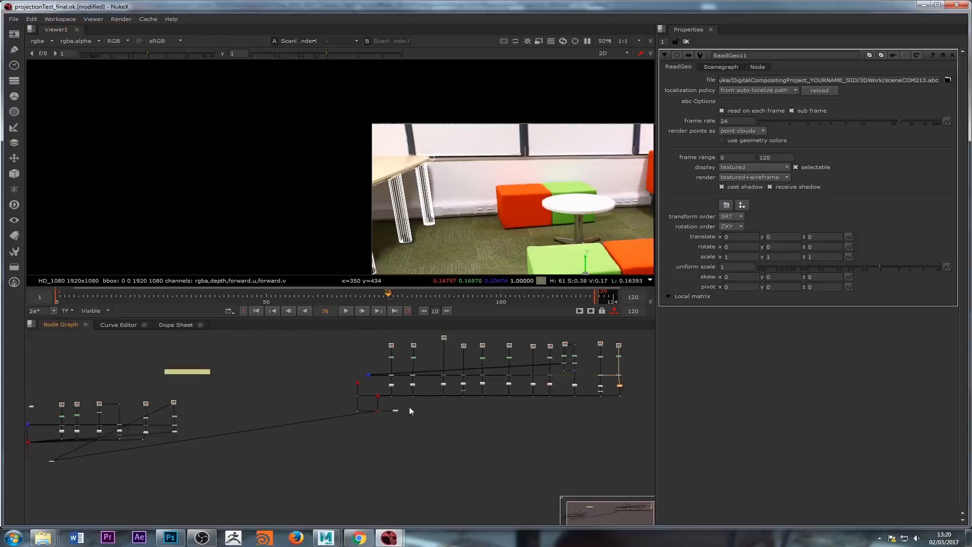
{"action": "double_click", "coordinate": [400, 408]}
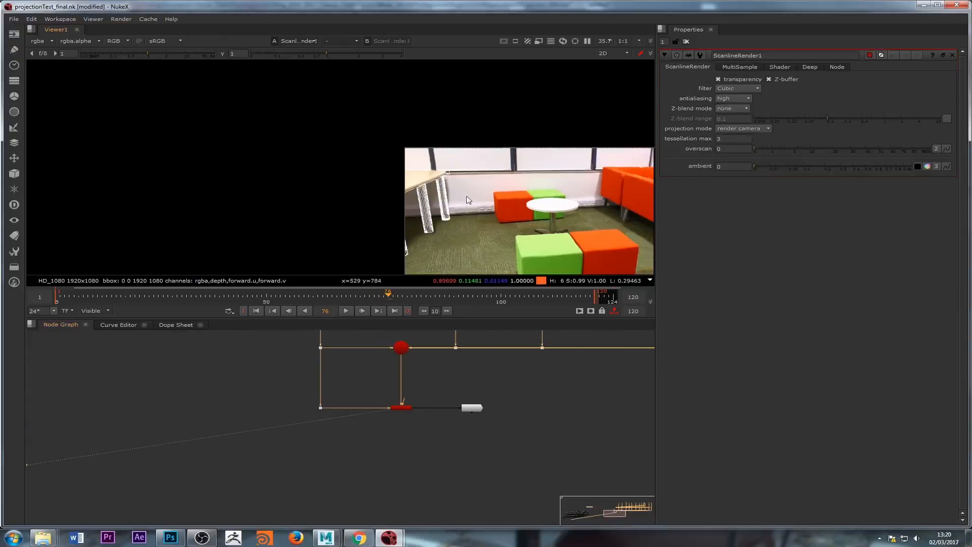
{"action": "scroll", "coordinate": [43, 170], "scroll_direction": "down", "scroll_amount": 1}
{"action": "left_click", "coordinate": [256, 310]}
{"action": "key", "text": "space"}
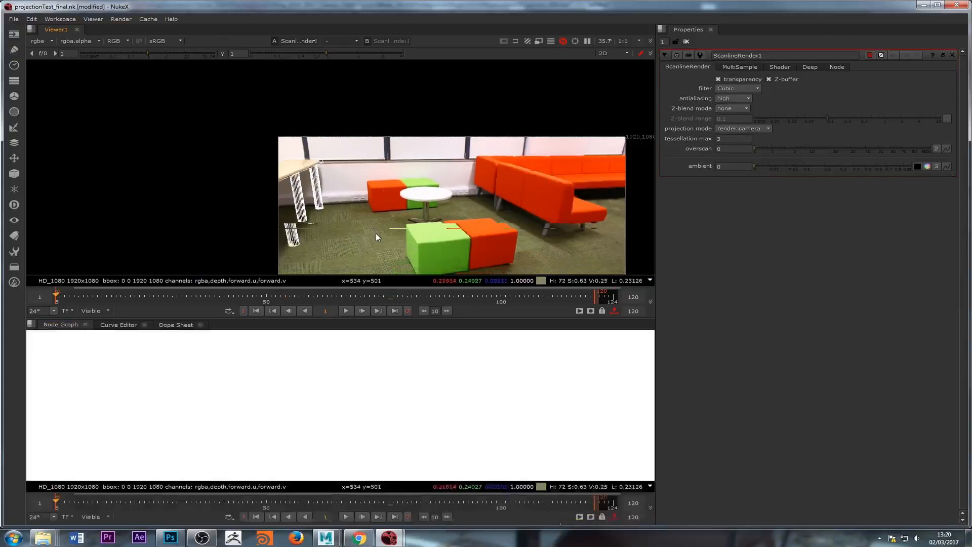
{"action": "scroll", "coordinate": [414, 301], "scroll_direction": "up", "scroll_amount": 2}
{"action": "scroll", "coordinate": [414, 301], "scroll_direction": "up", "scroll_amount": 1}
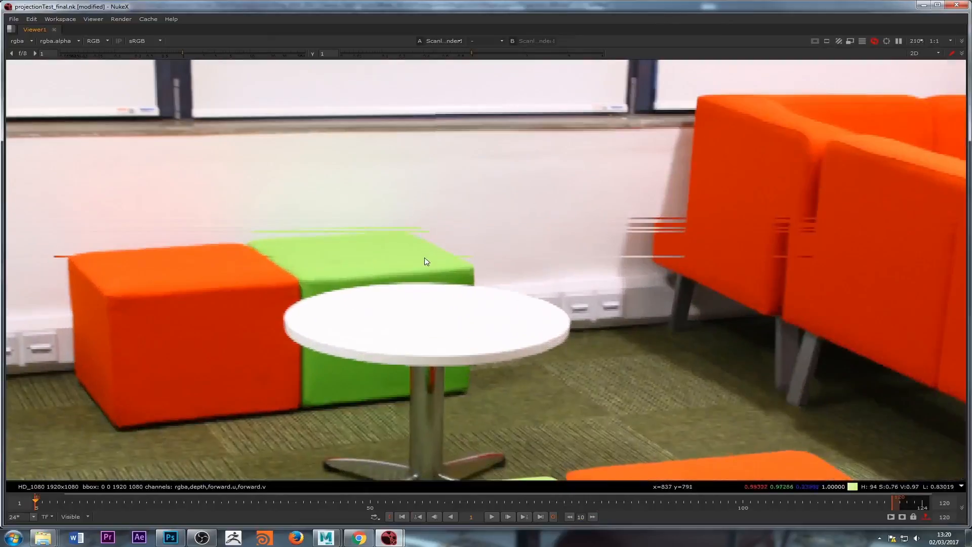
{"action": "scroll", "coordinate": [423, 260], "scroll_direction": "down", "scroll_amount": 4}
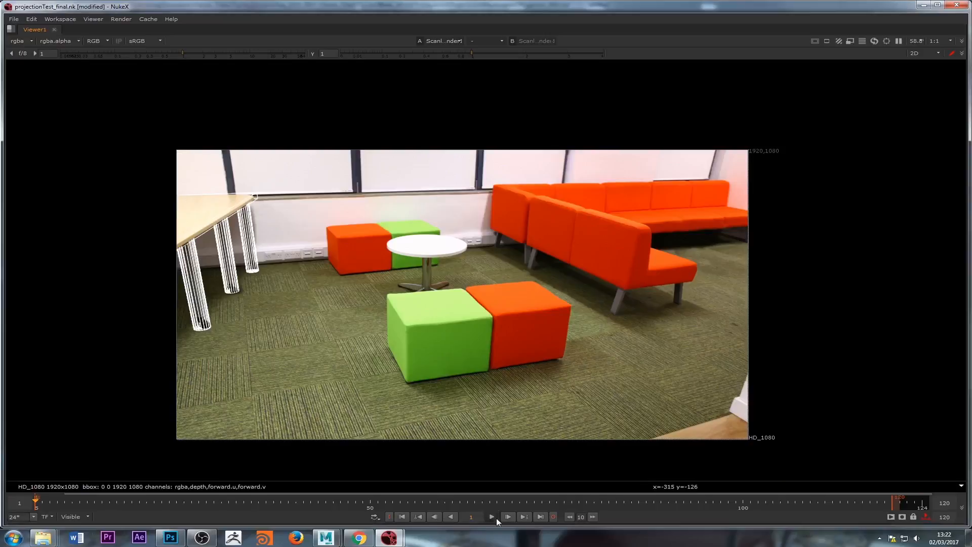
{"action": "key", "text": "l"}
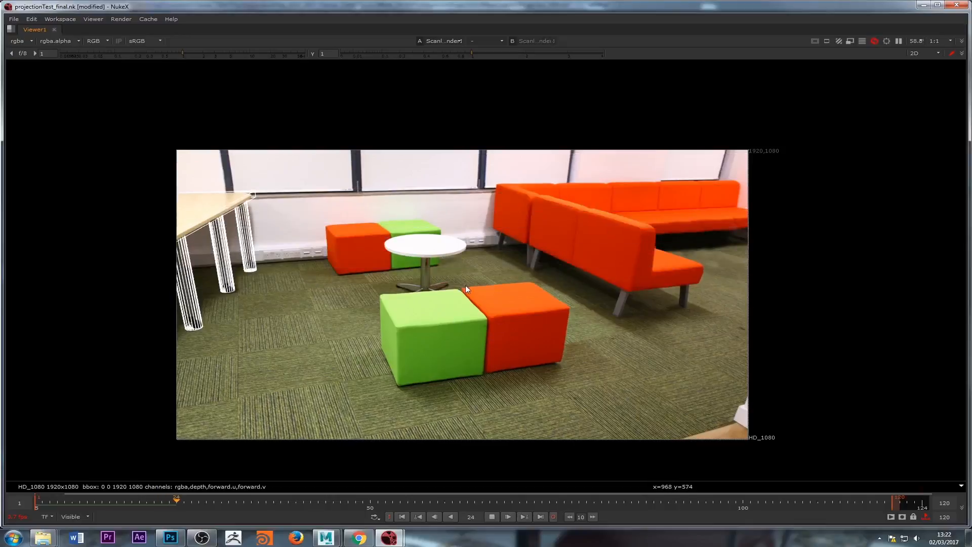
{"action": "left_click", "coordinate": [492, 516]}
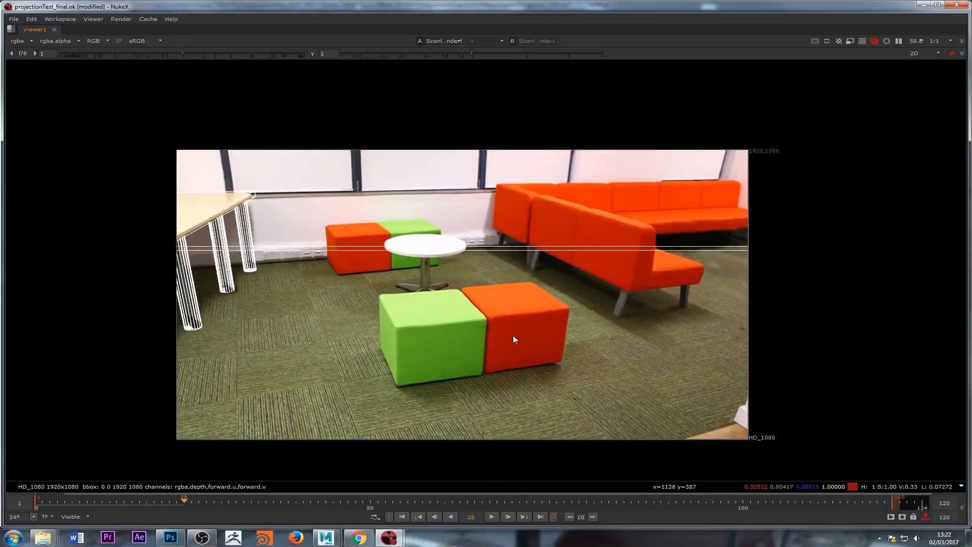
Step: Restore the full workspace layout and add a Sphere node beside the shot camera
{"action": "key", "text": "space"}
{"action": "scroll", "coordinate": [332, 441], "scroll_direction": "down", "scroll_amount": 5}
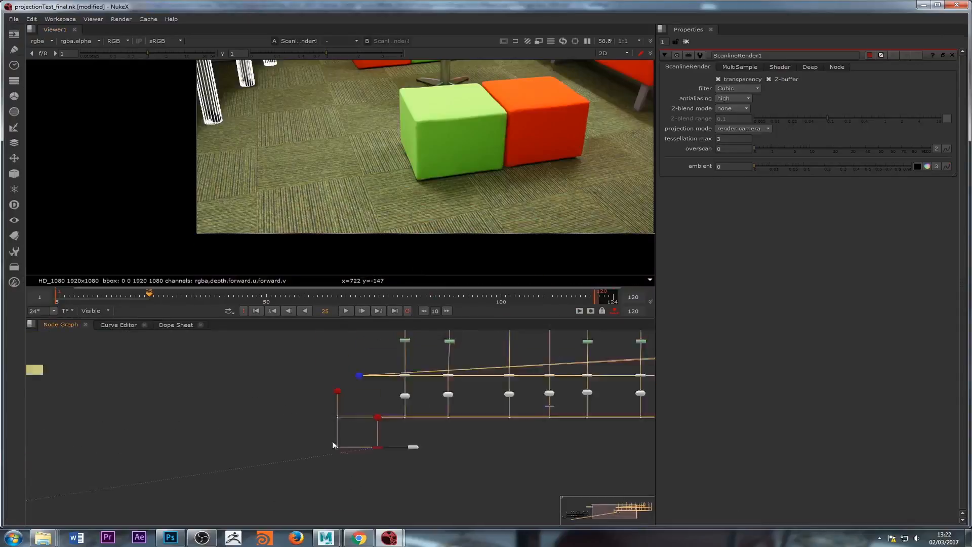
{"action": "scroll", "coordinate": [330, 444], "scroll_direction": "up", "scroll_amount": 3}
{"action": "key", "text": "Tab"}
{"action": "type", "text": "spehre"}
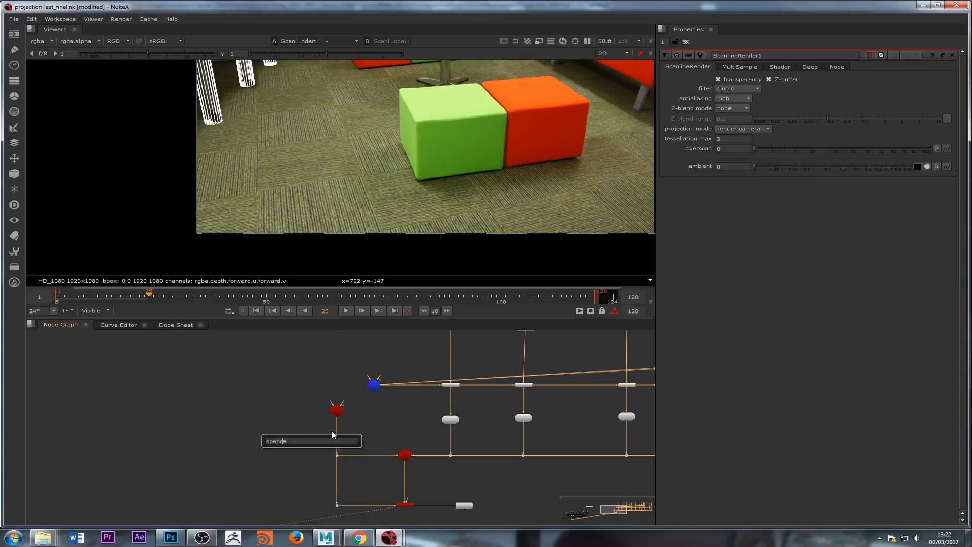
{"action": "key", "text": "BackSpace"}
{"action": "key", "text": "BackSpace"}
{"action": "type", "text": "he"}
{"action": "key", "text": "Return"}
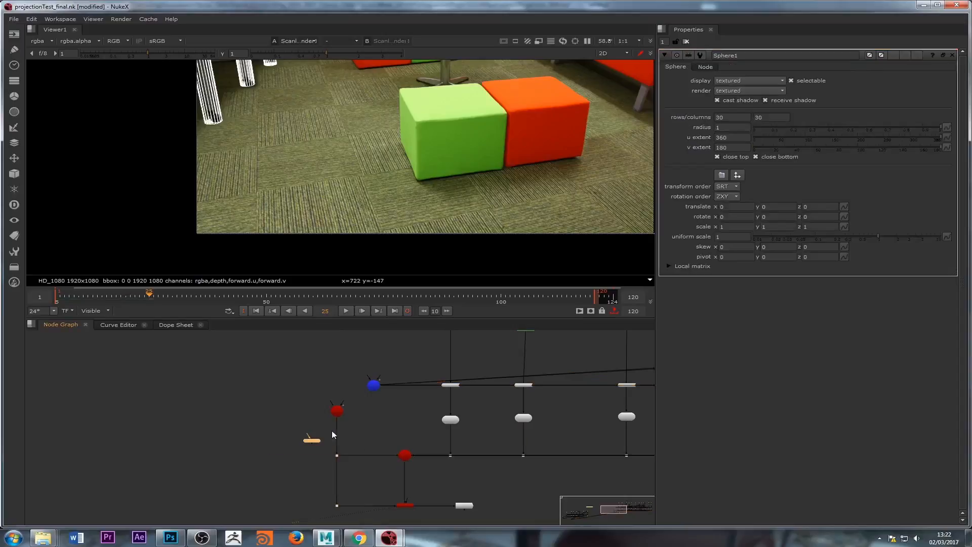
Step: Add a CheckerBoard node as the sphere's image input and connect the sphere to Scene1
{"action": "scroll", "coordinate": [332, 430], "scroll_direction": "up", "scroll_amount": 2}
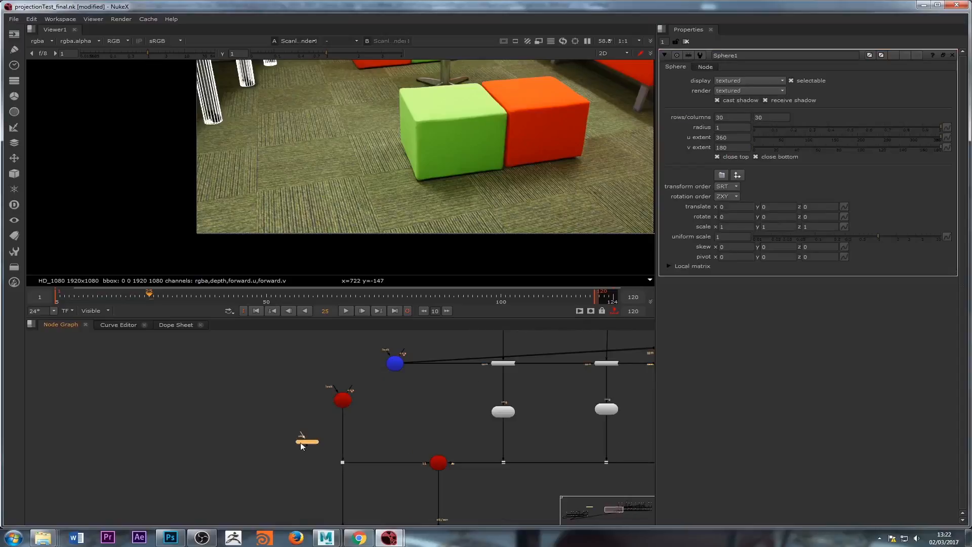
{"action": "key", "text": "Tab"}
{"action": "type", "text": "CheckerBoard"}
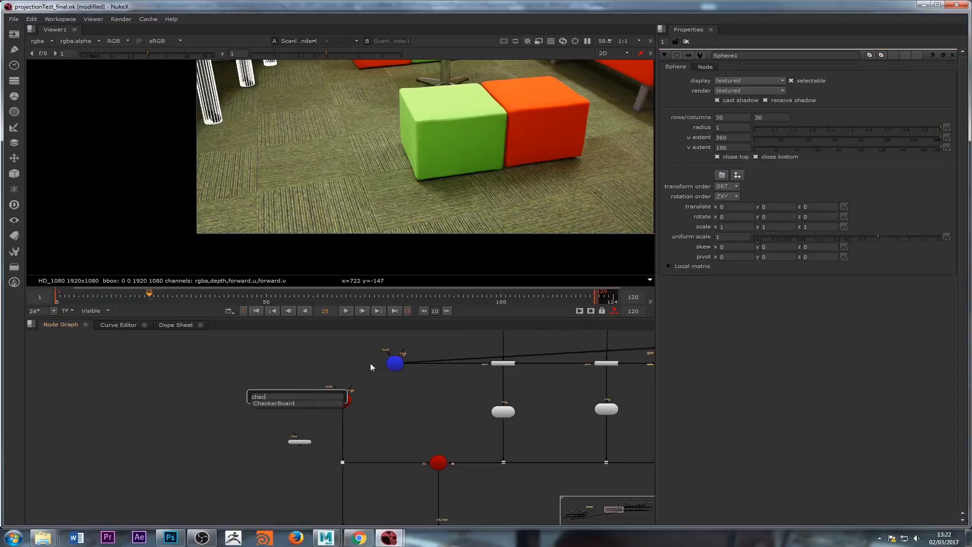
{"action": "key", "text": "Return"}
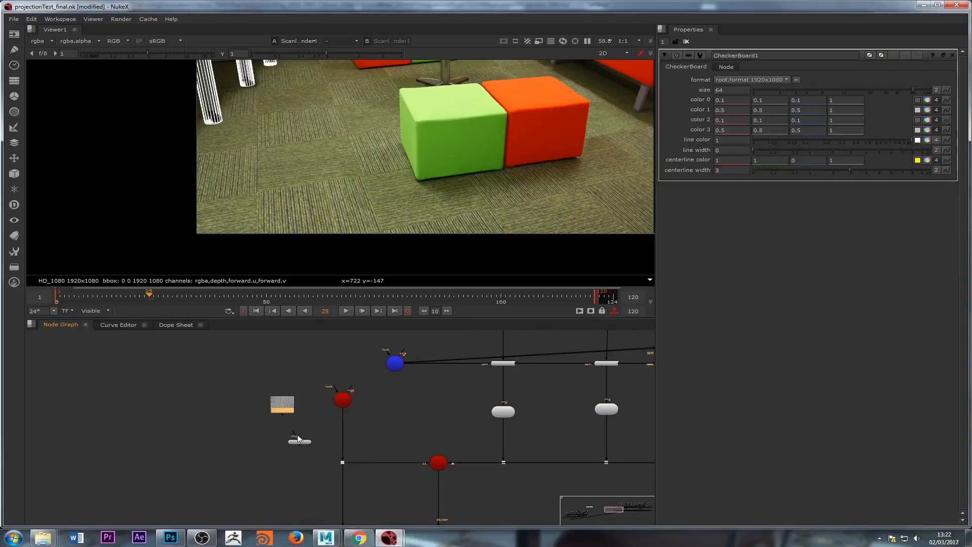
{"action": "left_click_drag", "start_coordinate": [303, 442], "coordinate": [443, 462]}
{"action": "left_click", "coordinate": [446, 439]}
Step: Display Scene1 in the 3D viewer and locate the new sphere on the floor beside the cube seats
{"action": "double_click", "coordinate": [445, 461]}
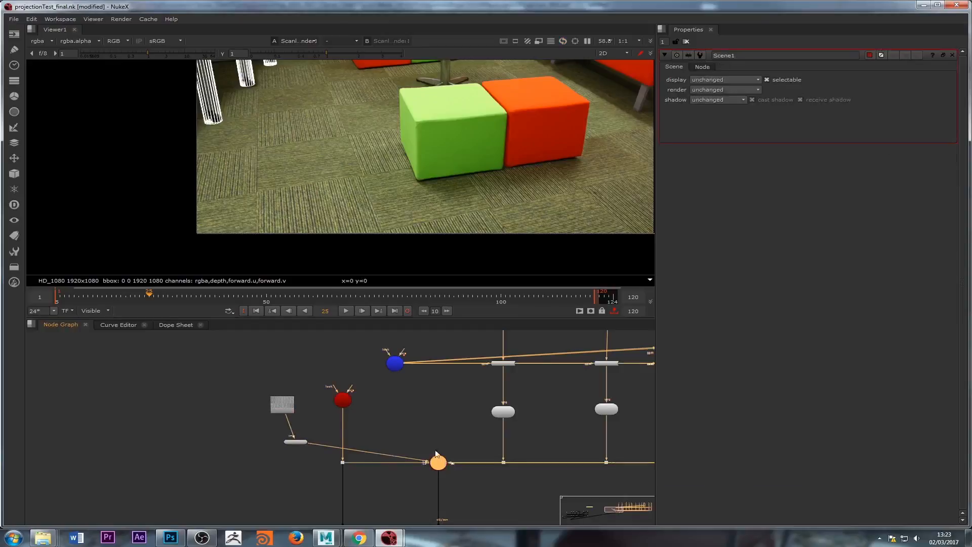
{"action": "key", "text": "1"}
{"action": "left_click_drag", "start_coordinate": [316, 184], "coordinate": [425, 201], "text": "ctrl"}
{"action": "scroll", "coordinate": [329, 178], "scroll_direction": "up", "scroll_amount": 3}
{"action": "scroll", "coordinate": [330, 177], "scroll_direction": "up", "scroll_amount": 3}
{"action": "left_click", "coordinate": [341, 153]}
{"action": "double_click", "coordinate": [343, 153]}
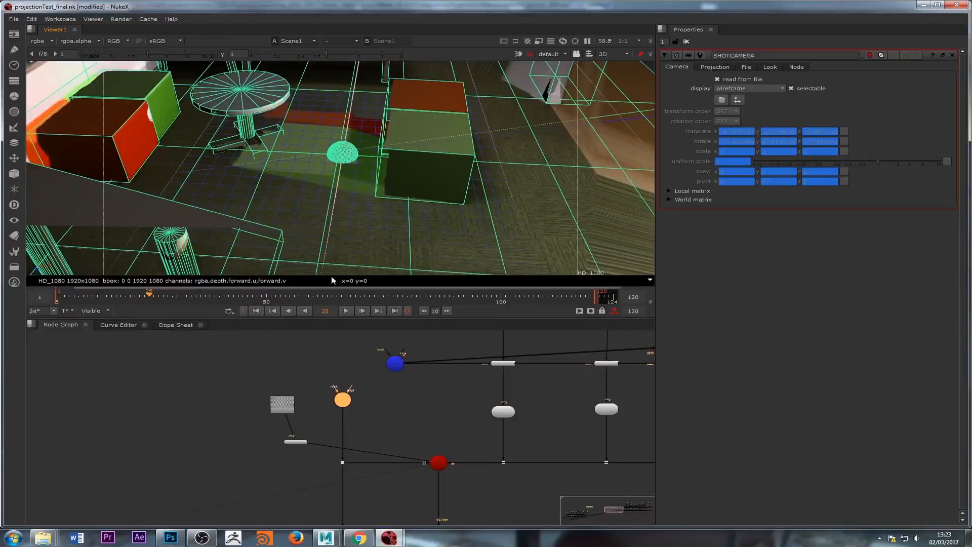
Step: Move the sphere onto the top of the front green cube, at about x 5.76, y 4.74, z 1.25
{"action": "left_click", "coordinate": [292, 442]}
{"action": "middle_click_drag", "start_coordinate": [364, 180], "coordinate": [324, 166]}
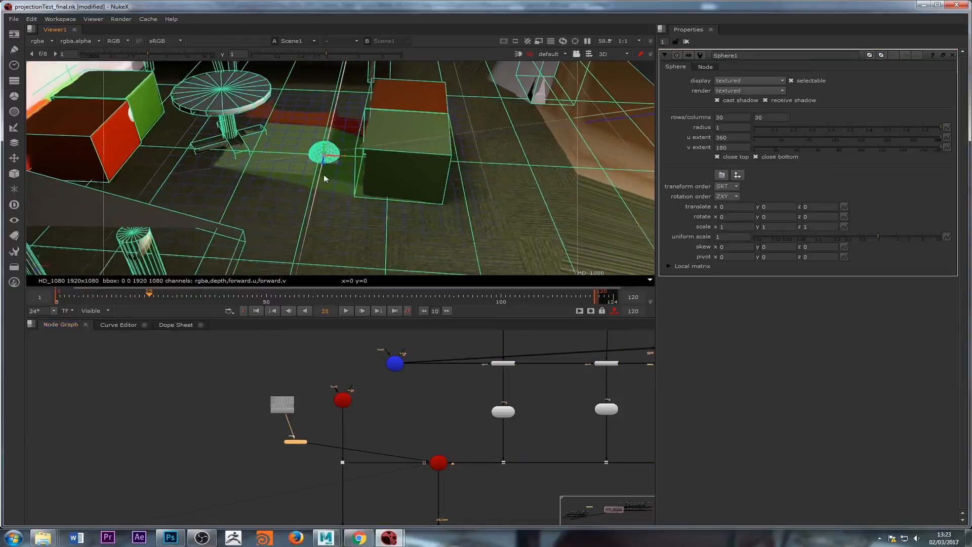
{"action": "left_click_drag", "start_coordinate": [320, 152], "coordinate": [432, 96]}
{"action": "left_click_drag", "start_coordinate": [392, 107], "coordinate": [247, 90], "text": "ctrl"}
{"action": "scroll", "coordinate": [312, 89], "scroll_direction": "up", "scroll_amount": 4}
Step: Display the ScanlineRender1 output in the viewer and examine the checkered sphere on the green cube up close
{"action": "scroll", "coordinate": [320, 412], "scroll_direction": "down", "scroll_amount": 3}
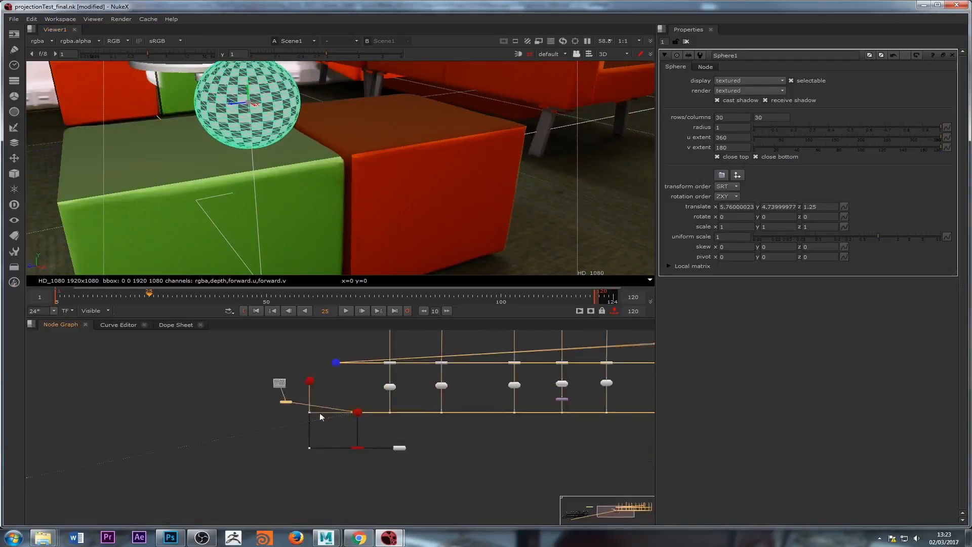
{"action": "scroll", "coordinate": [355, 448], "scroll_direction": "up", "scroll_amount": 4}
{"action": "double_click", "coordinate": [346, 433]}
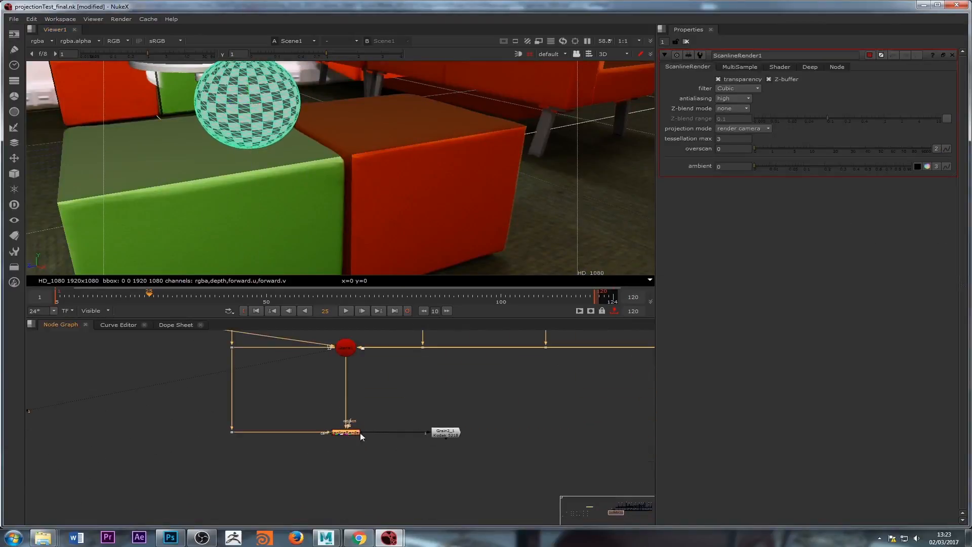
{"action": "key", "text": "1"}
{"action": "key", "text": "Tab"}
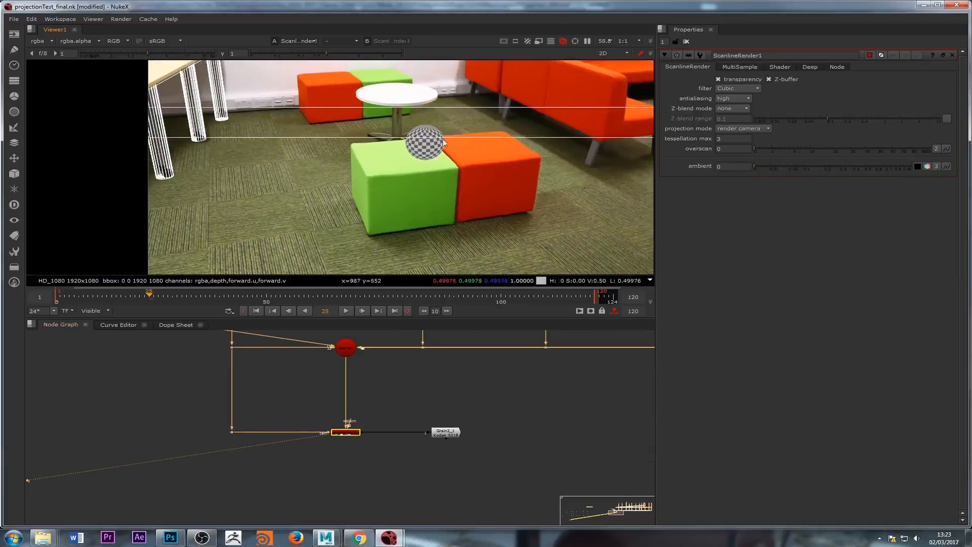
{"action": "scroll", "coordinate": [440, 132], "scroll_direction": "up", "scroll_amount": 5}
{"action": "middle_click_drag", "start_coordinate": [398, 144], "coordinate": [378, 146]}
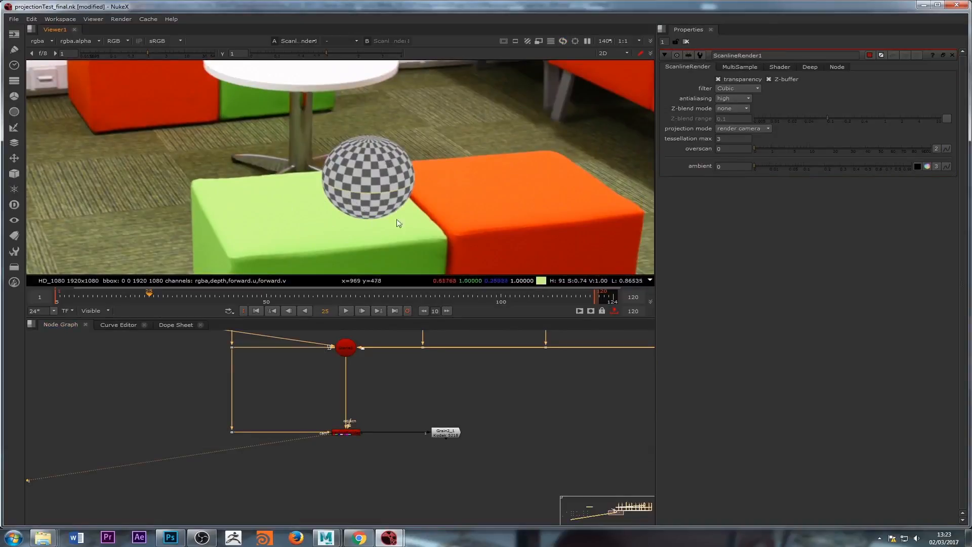
Step: Scrub the render across frames 99 and 37 to frame 48, checking the sphere's placement, and view the whole frame in the maximised viewer
{"action": "scroll", "coordinate": [279, 212], "scroll_direction": "down", "scroll_amount": 2}
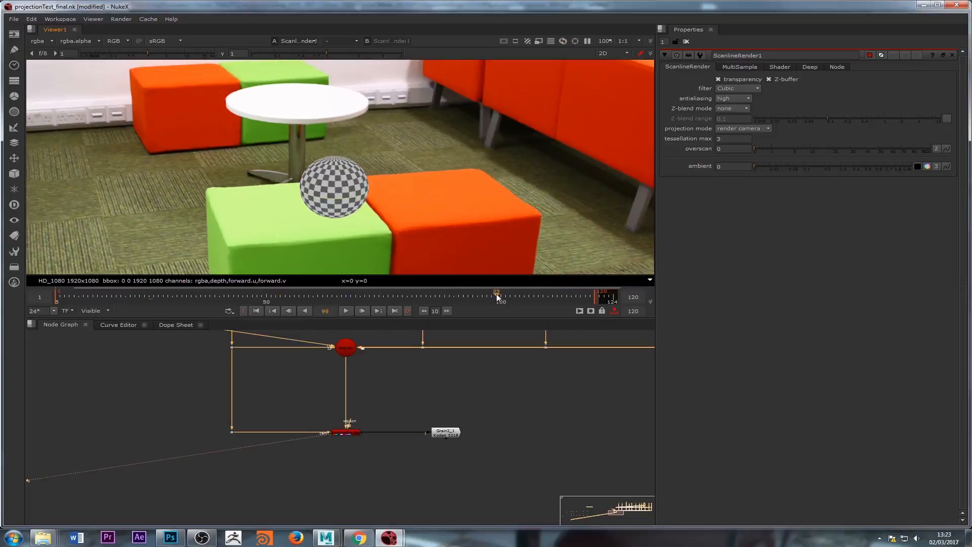
{"action": "left_click_drag", "start_coordinate": [496, 293], "coordinate": [205, 299]}
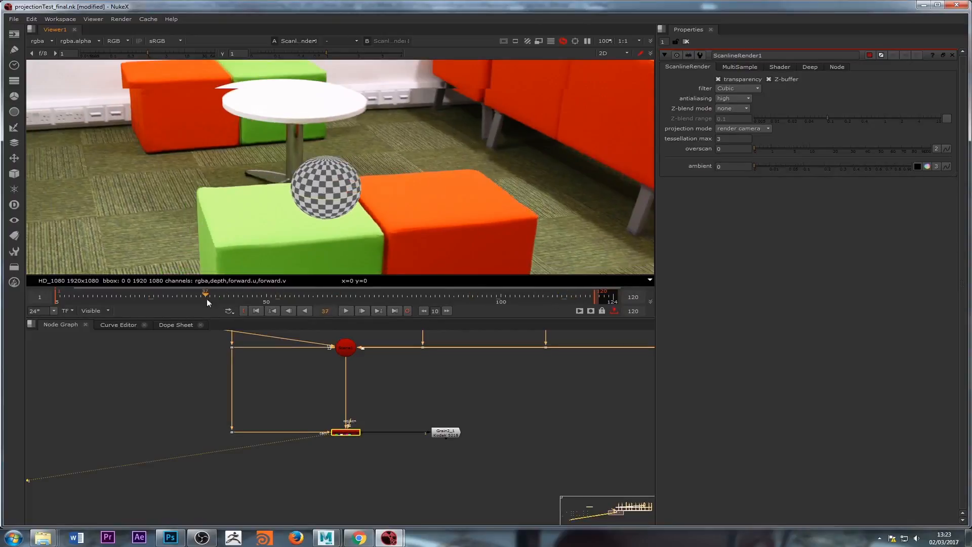
{"action": "middle_click_drag", "start_coordinate": [286, 439], "coordinate": [426, 522]}
{"action": "left_click_drag", "start_coordinate": [184, 293], "coordinate": [257, 295]}
{"action": "scroll", "coordinate": [280, 184], "scroll_direction": "down", "scroll_amount": 1}
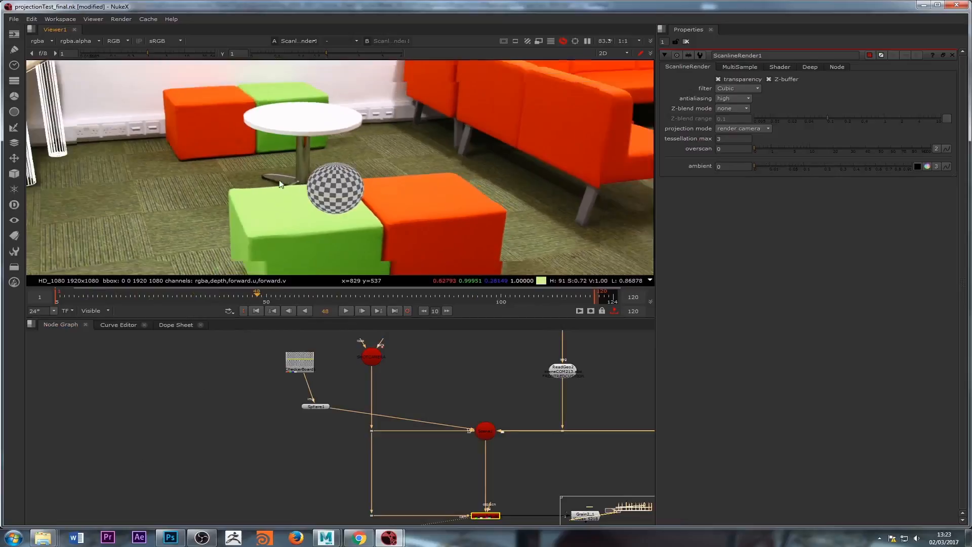
{"action": "key", "text": "space"}
{"action": "scroll", "coordinate": [741, 450], "scroll_direction": "down", "scroll_amount": 2}
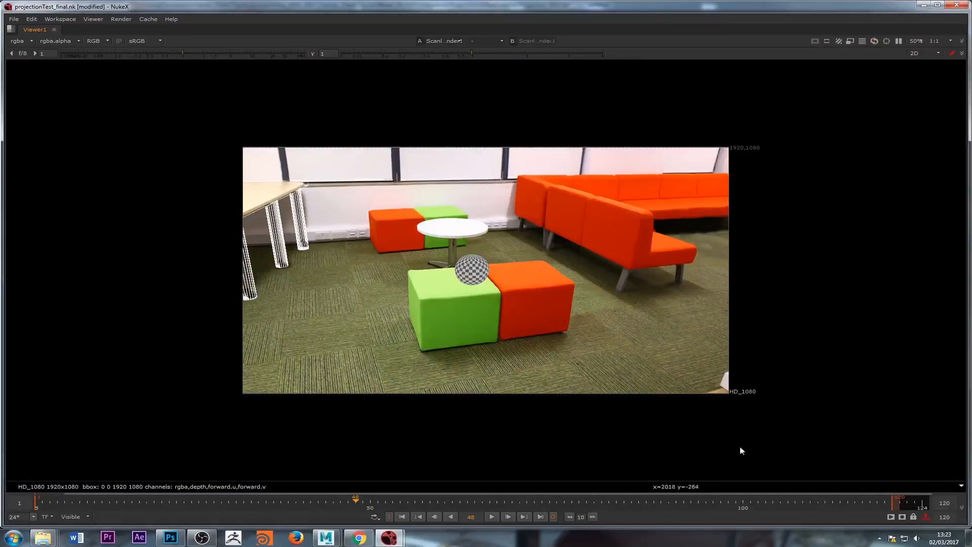
Step: Play the render in the maximised viewer to check that the sphere stays on the cube, stop at frame 106, and restore the full workspace layout
{"action": "left_click", "coordinate": [489, 516]}
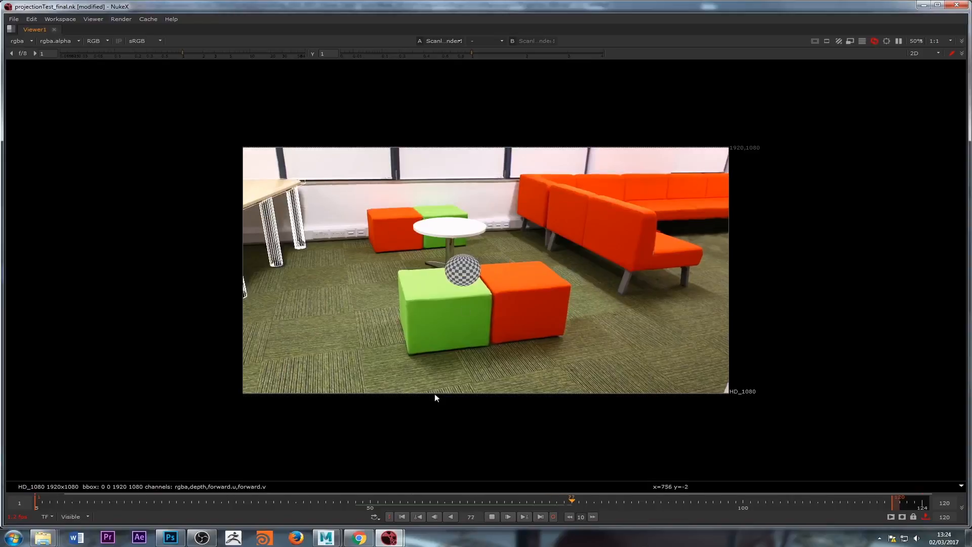
{"action": "left_click", "coordinate": [368, 502]}
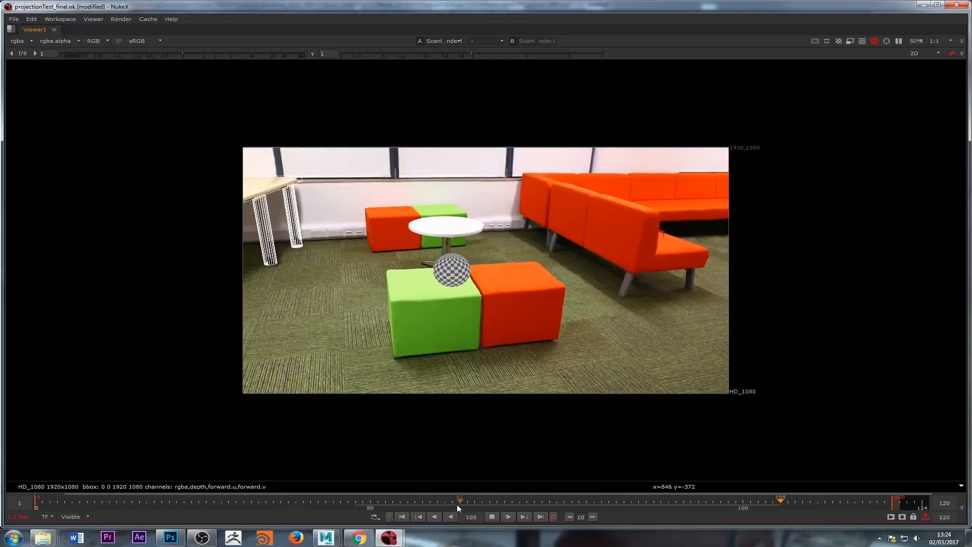
{"action": "left_click", "coordinate": [490, 517]}
{"action": "key", "text": "space"}
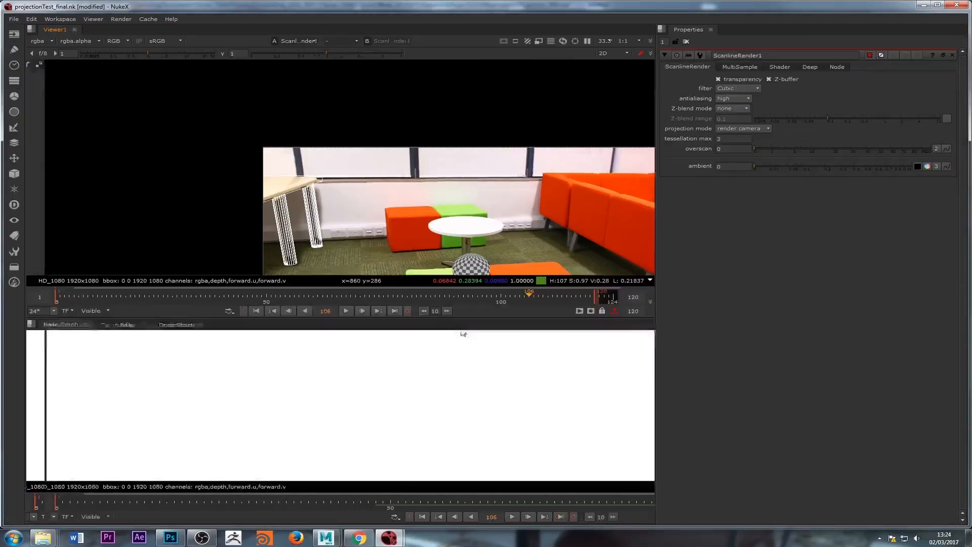
Step: Add a Light node beside the shot camera in the node graph and connect it to Scene1
{"action": "middle_click_drag", "start_coordinate": [324, 380], "coordinate": [339, 440]}
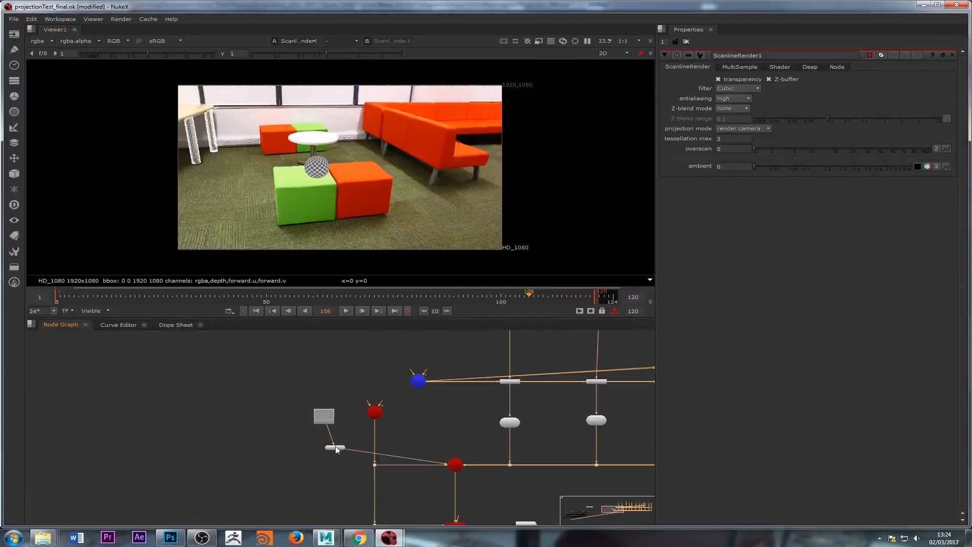
{"action": "left_click_drag", "start_coordinate": [336, 450], "coordinate": [331, 453]}
{"action": "key", "text": "Tab"}
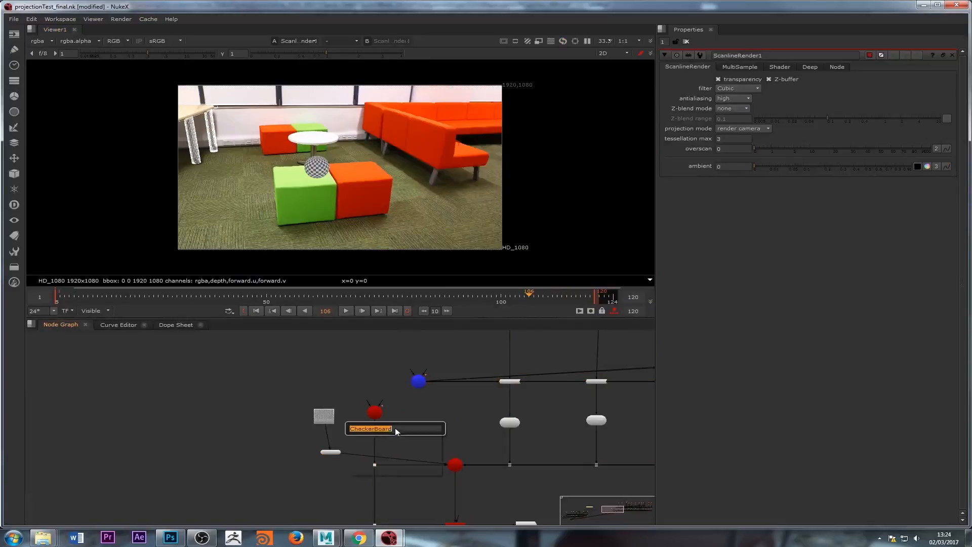
{"action": "type", "text": "Ligh"}
{"action": "key", "text": "Down"}
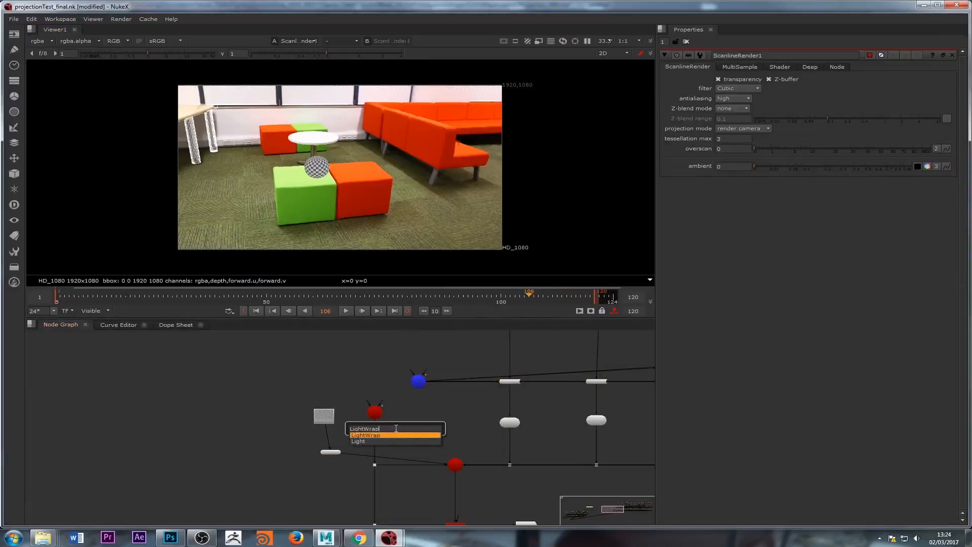
{"action": "key", "text": "Down"}
{"action": "key", "text": "Return"}
{"action": "scroll", "coordinate": [408, 438], "scroll_direction": "up", "scroll_amount": 3}
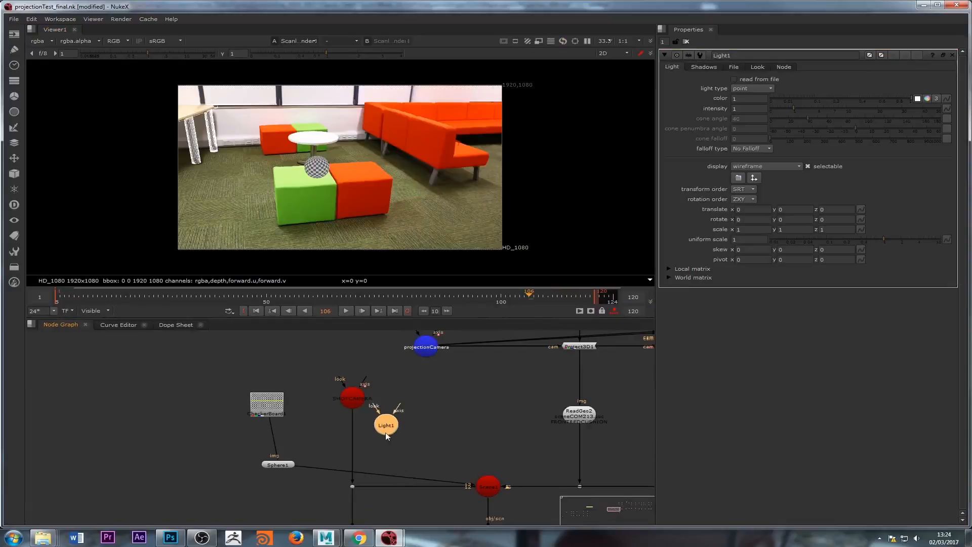
{"action": "left_click_drag", "start_coordinate": [386, 435], "coordinate": [498, 488]}
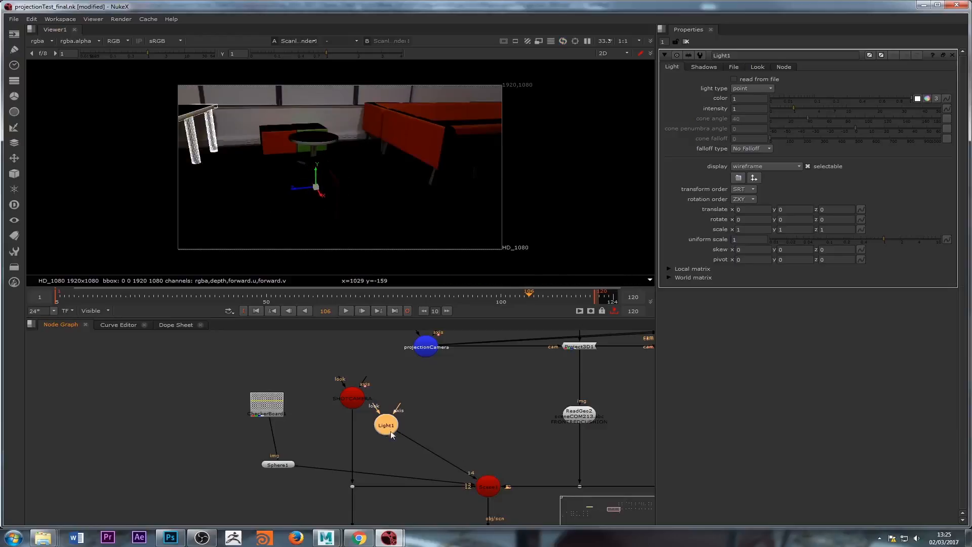
{"action": "left_click_drag", "start_coordinate": [392, 434], "coordinate": [417, 428]}
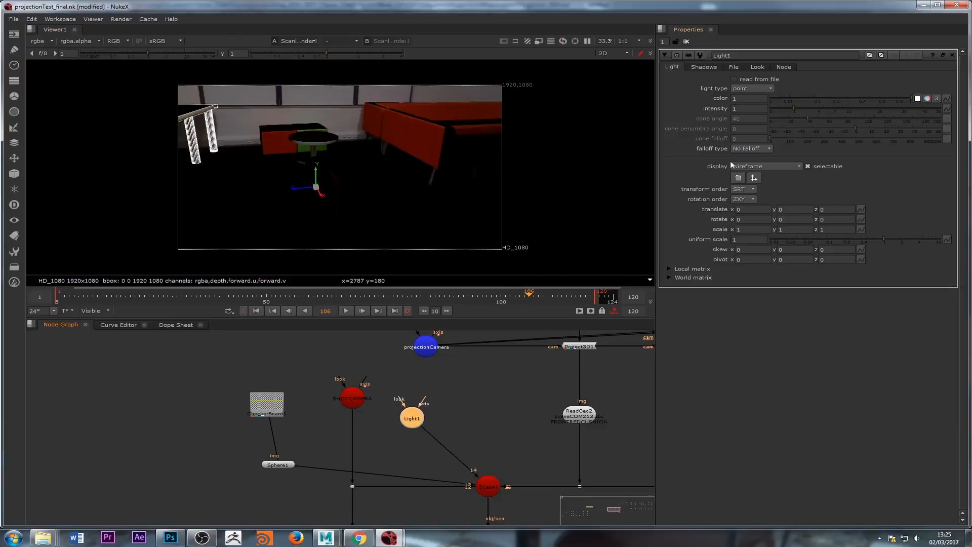
Step: Raise Light1 and move it back beside the orange sofa, to about y 8.45, z -8.3
{"action": "left_click_drag", "start_coordinate": [314, 172], "coordinate": [388, 120]}
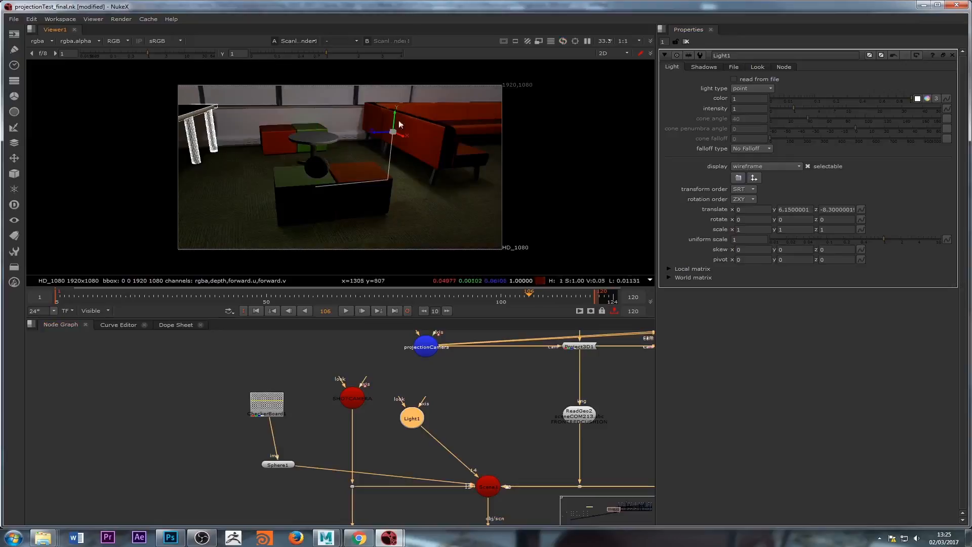
{"action": "left_click_drag", "start_coordinate": [393, 115], "coordinate": [394, 98]}
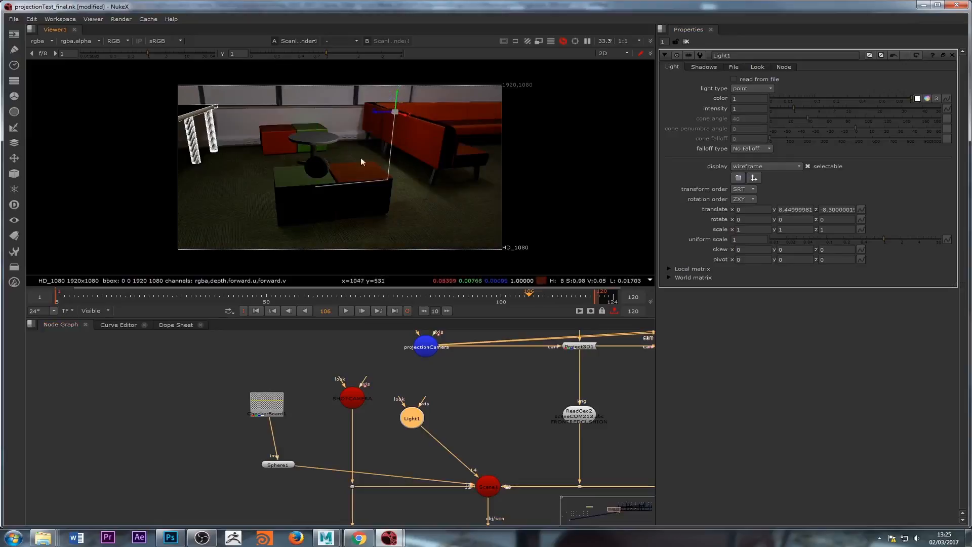
Step: Inspect the lit scene in 3D and check the cast and receive shadow settings of ReadGeo2, ReadGeo3 and Sphere1
{"action": "key", "text": "Tab"}
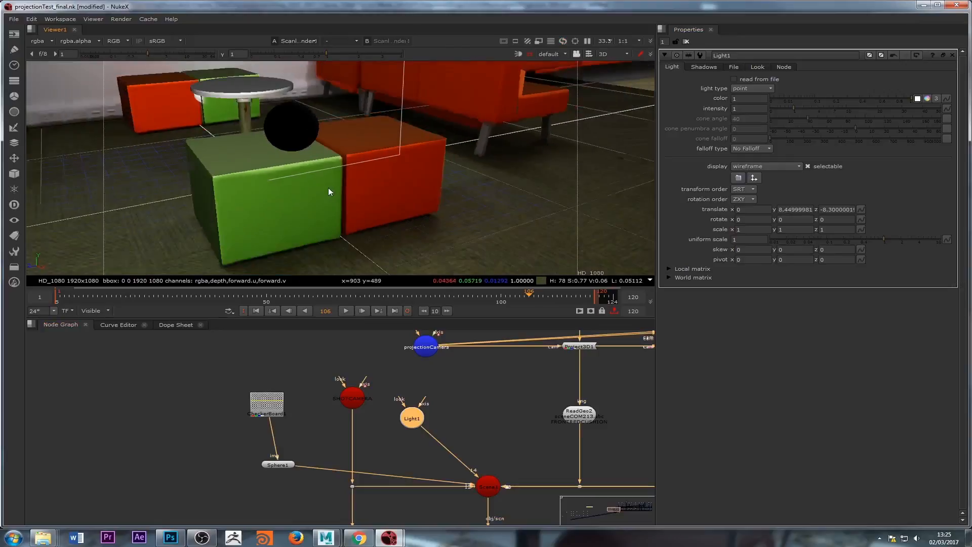
{"action": "left_click", "coordinate": [315, 150]}
{"action": "left_click", "coordinate": [311, 135]}
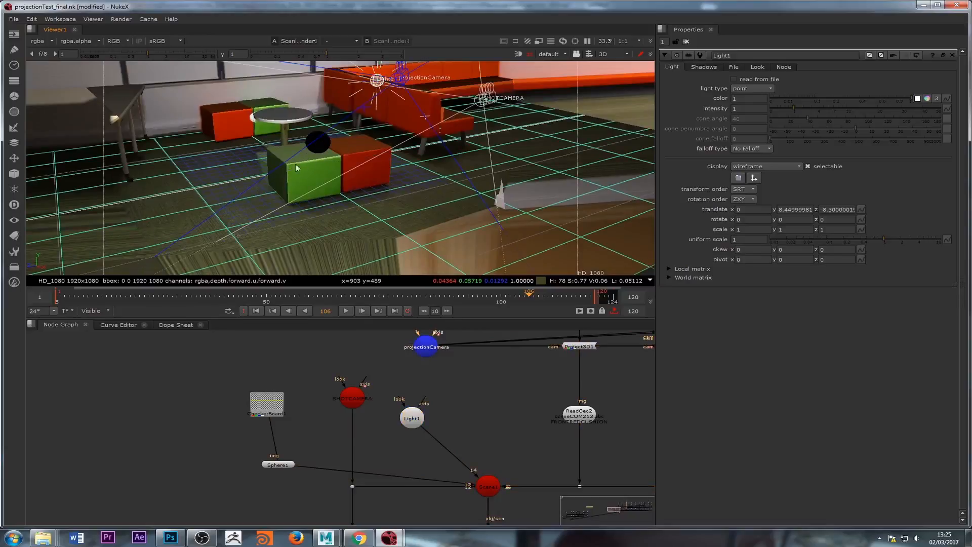
{"action": "left_click", "coordinate": [322, 146]}
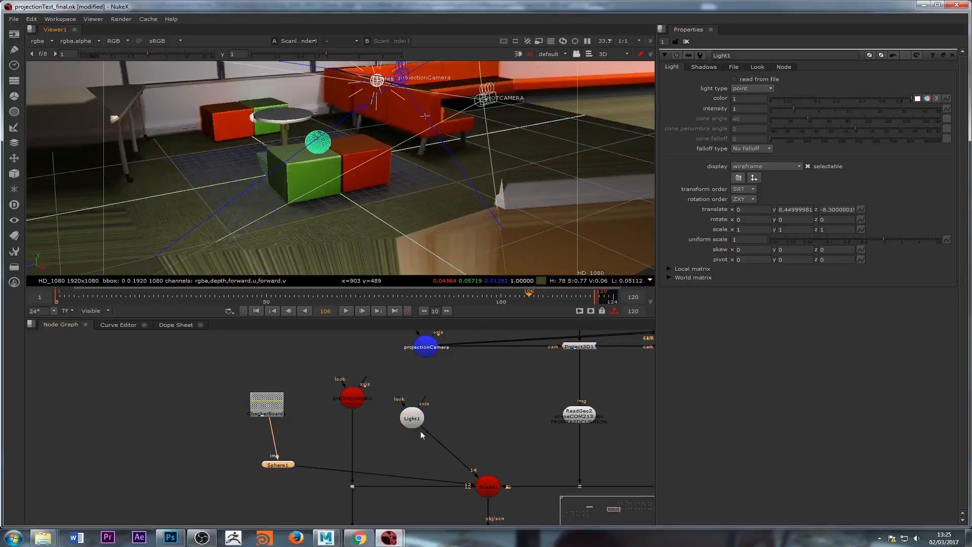
{"action": "middle_click_drag", "start_coordinate": [508, 436], "coordinate": [410, 455]}
{"action": "double_click", "coordinate": [490, 441]}
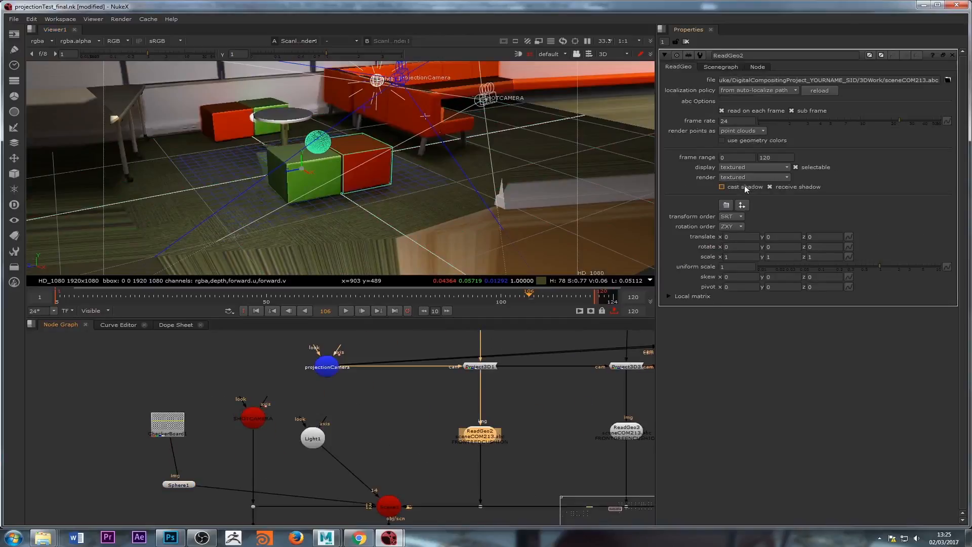
{"action": "double_click", "coordinate": [635, 434]}
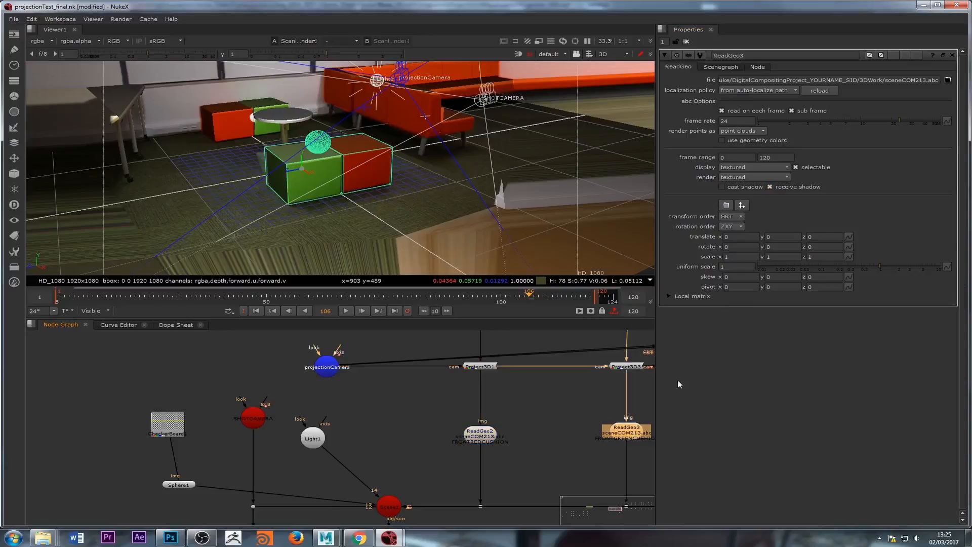
{"action": "left_click", "coordinate": [321, 151]}
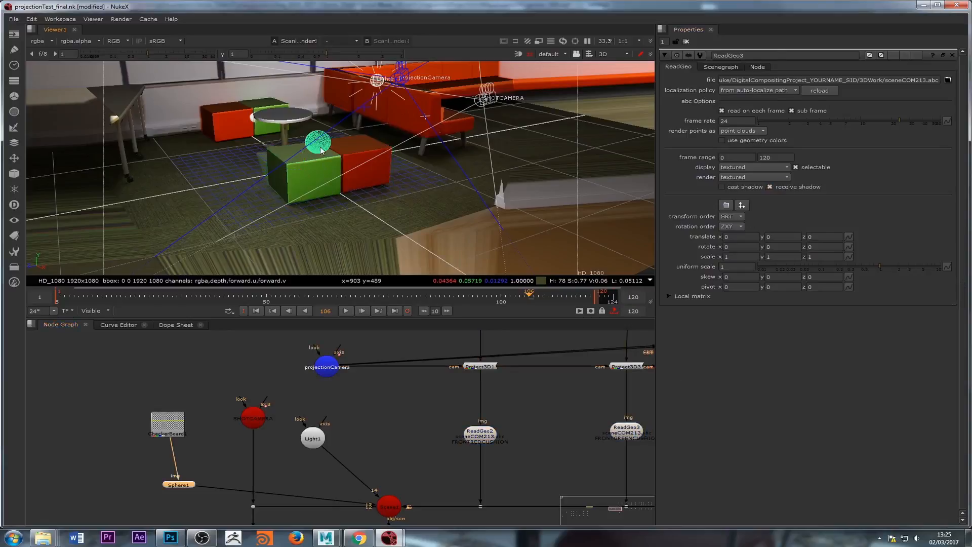
{"action": "left_click", "coordinate": [321, 151]}
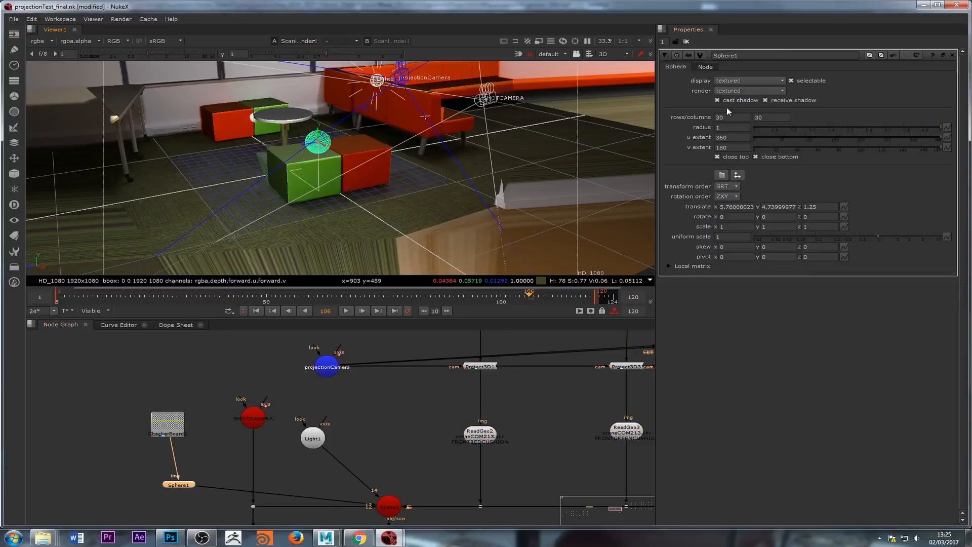
Step: Open the ScanlineRender1 settings, examine the lighting on the sphere and cubes up close in the 2D render, and review the ReadGeo connections
{"action": "middle_click_drag", "start_coordinate": [296, 473], "coordinate": [270, 393]}
{"action": "middle_click_drag", "start_coordinate": [348, 457], "coordinate": [326, 357]}
{"action": "left_click", "coordinate": [348, 428]}
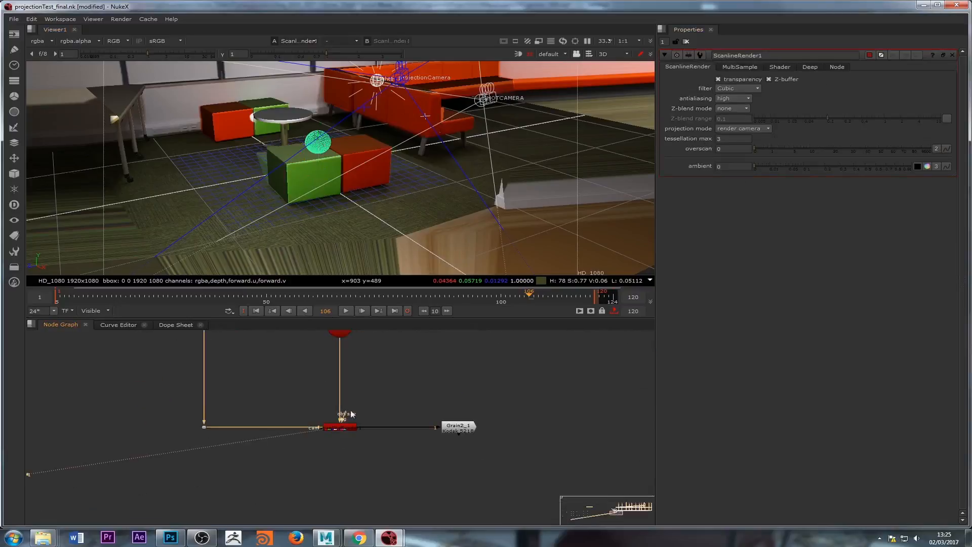
{"action": "key", "text": "Tab"}
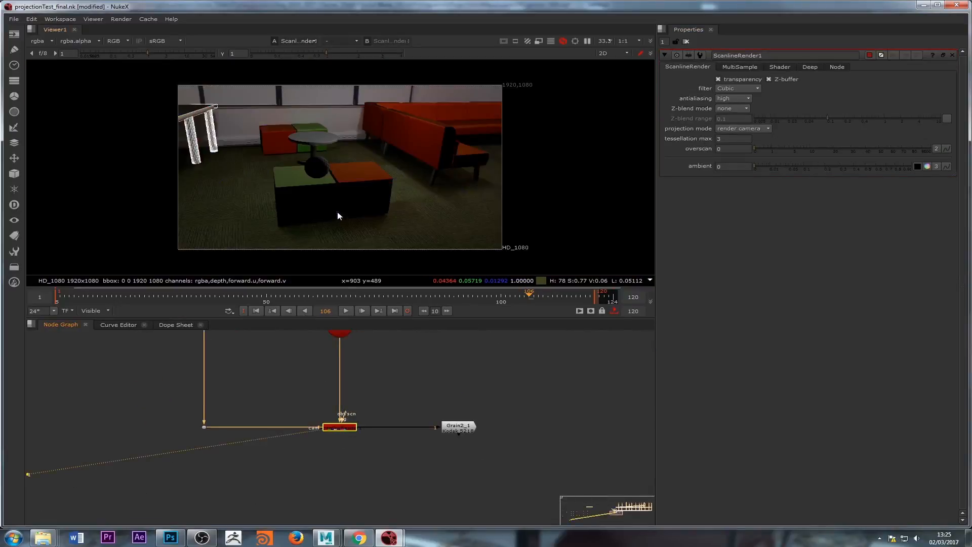
{"action": "scroll", "coordinate": [302, 175], "scroll_direction": "up", "scroll_amount": 5}
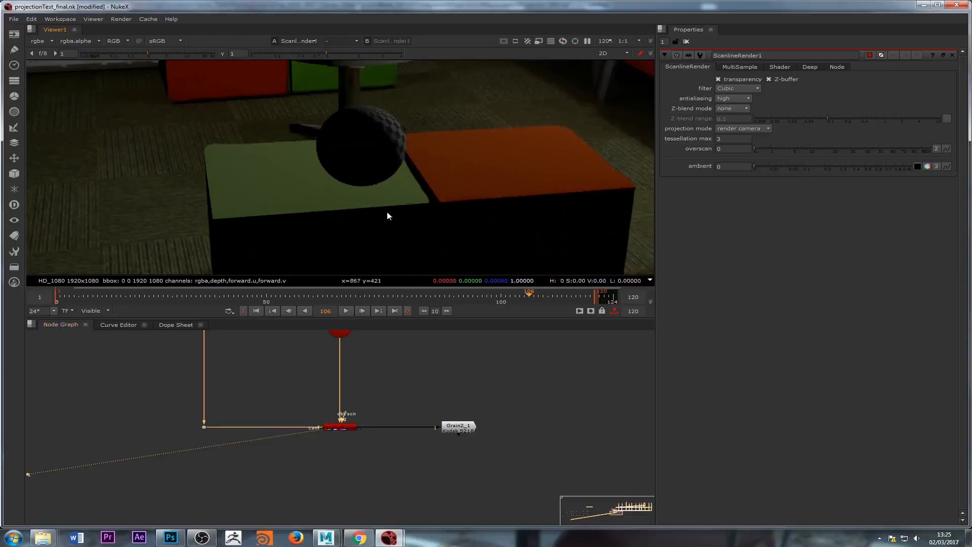
{"action": "scroll", "coordinate": [387, 212], "scroll_direction": "down", "scroll_amount": 3}
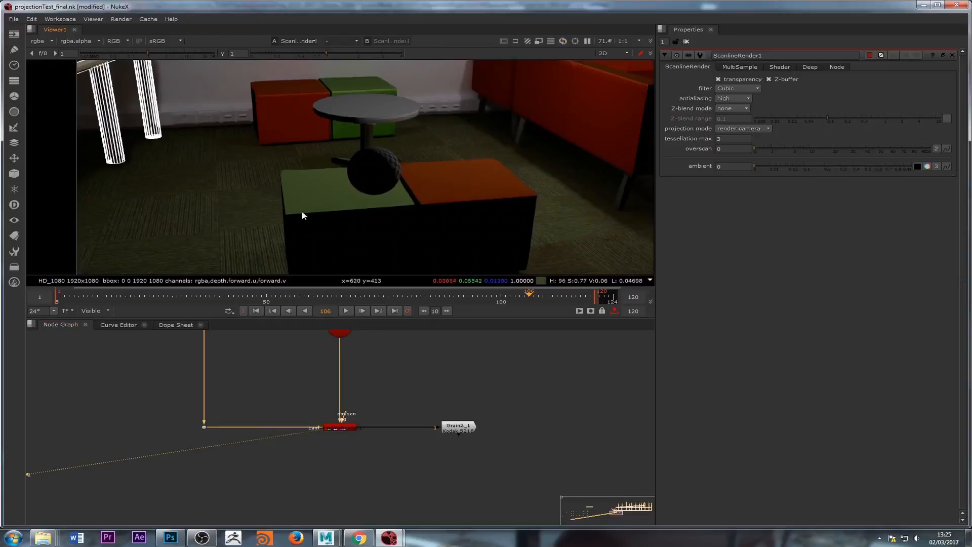
{"action": "scroll", "coordinate": [315, 209], "scroll_direction": "up", "scroll_amount": 3}
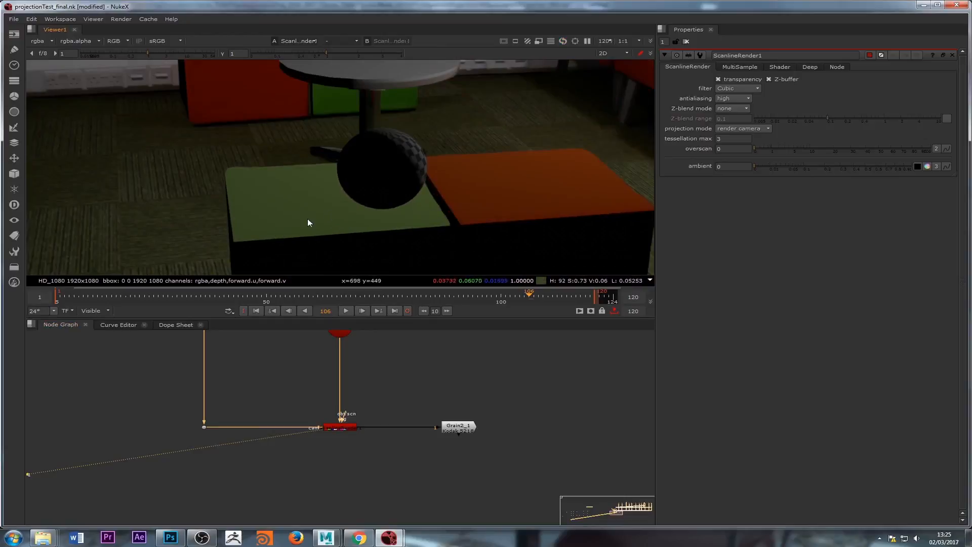
{"action": "scroll", "coordinate": [323, 388], "scroll_direction": "down", "scroll_amount": 5}
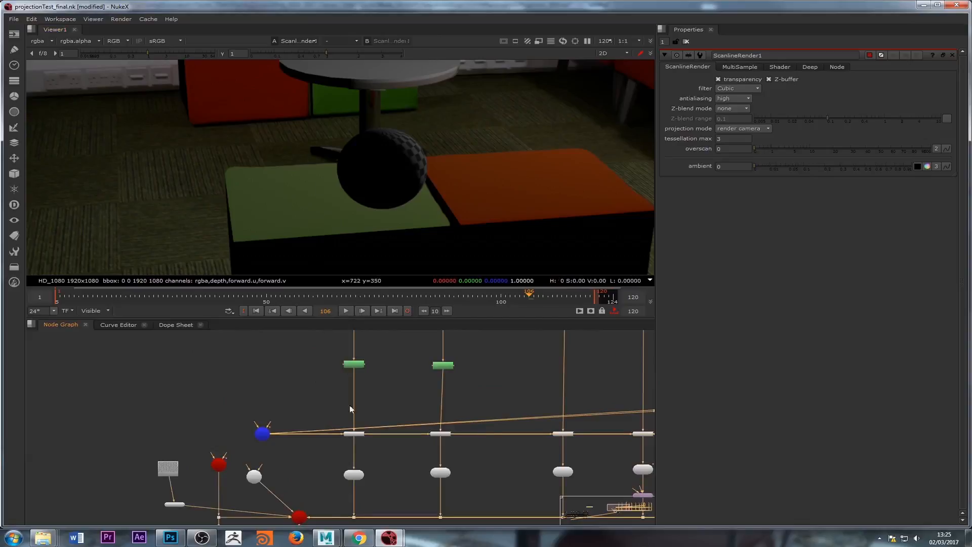
{"action": "scroll", "coordinate": [374, 452], "scroll_direction": "up", "scroll_amount": 5}
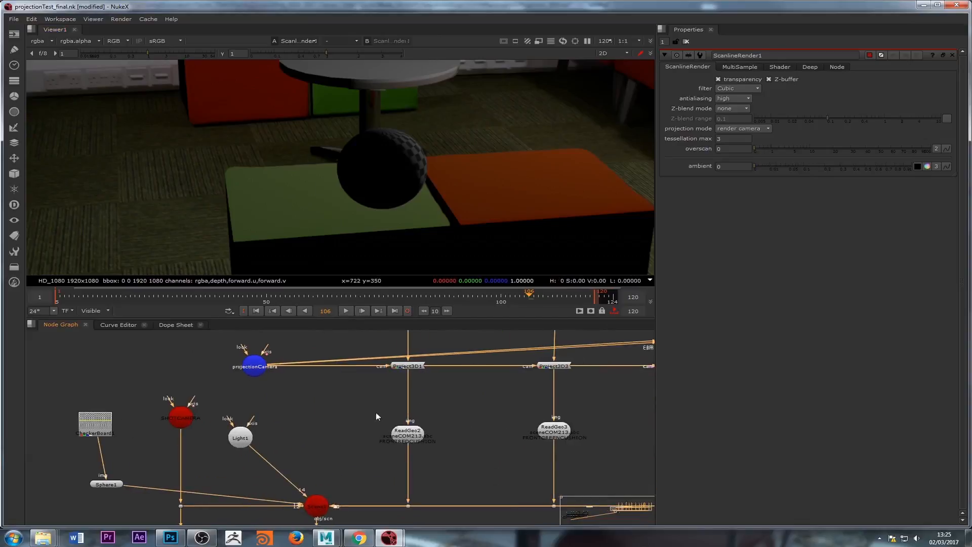
{"action": "middle_click_drag", "start_coordinate": [367, 462], "coordinate": [341, 401]}
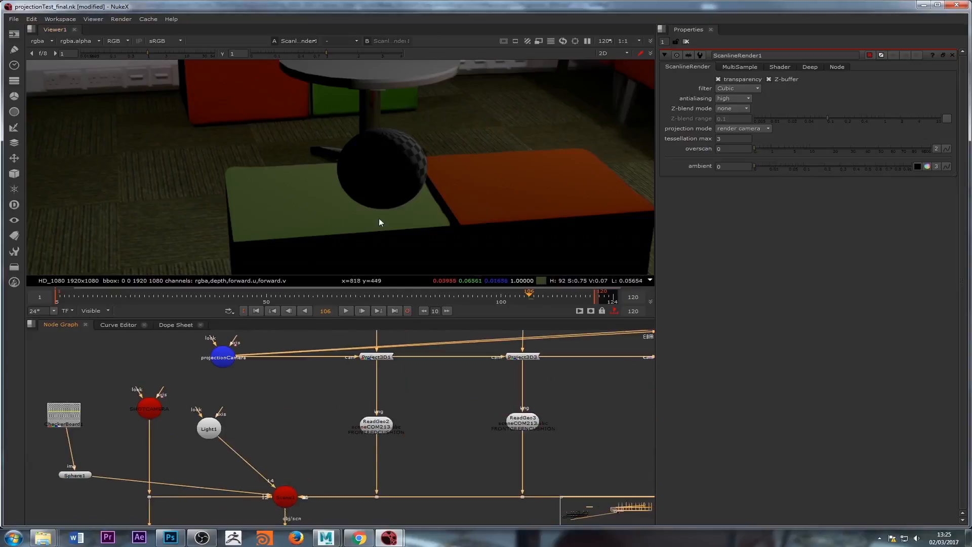
{"action": "scroll", "coordinate": [379, 217], "scroll_direction": "down", "scroll_amount": 3}
{"action": "scroll", "coordinate": [372, 184], "scroll_direction": "down", "scroll_amount": 4}
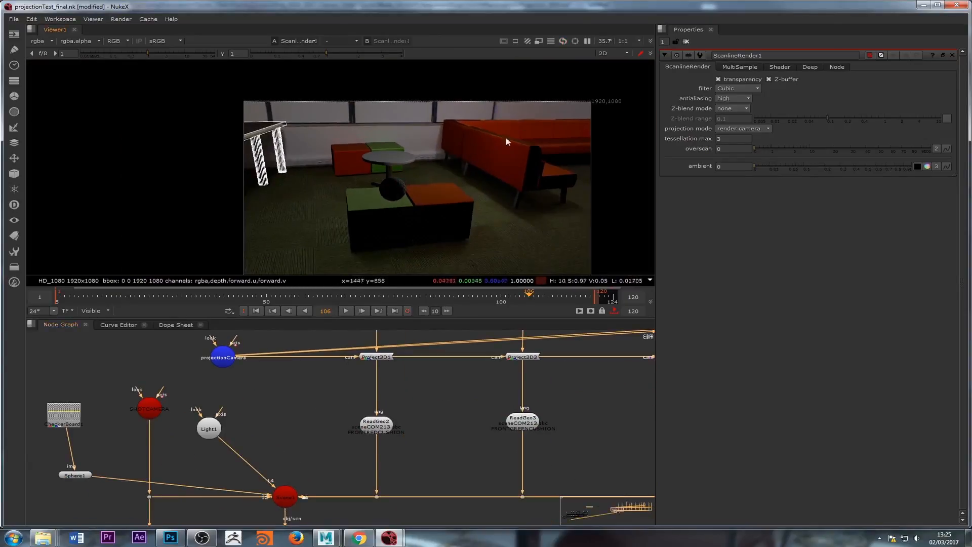
Step: Tint Light1 blue with red 0.5, green 1 and blue 1.5, and move it near the desk, to about y 5.26, z 8.72
{"action": "double_click", "coordinate": [209, 429]}
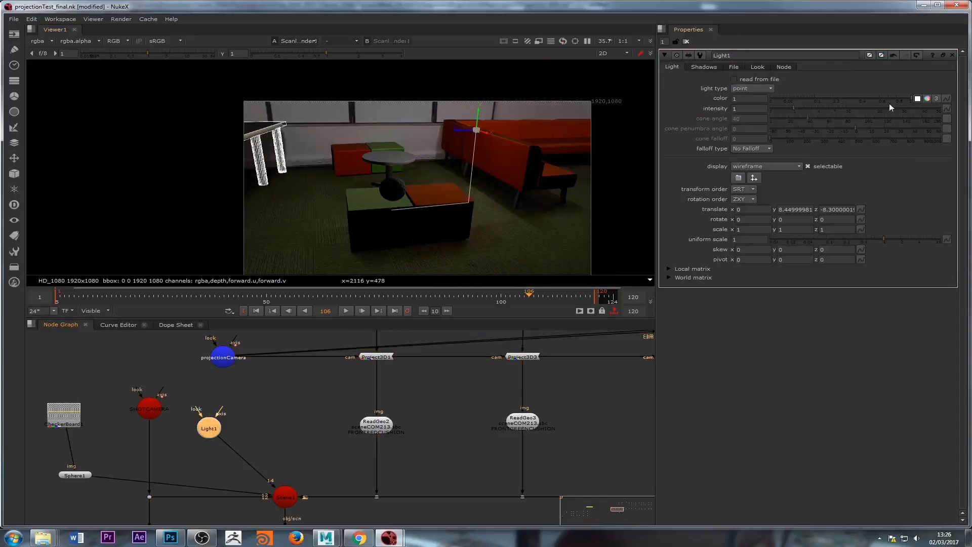
{"action": "left_click", "coordinate": [927, 98]}
{"action": "left_click_drag", "start_coordinate": [930, 127], "coordinate": [931, 104]}
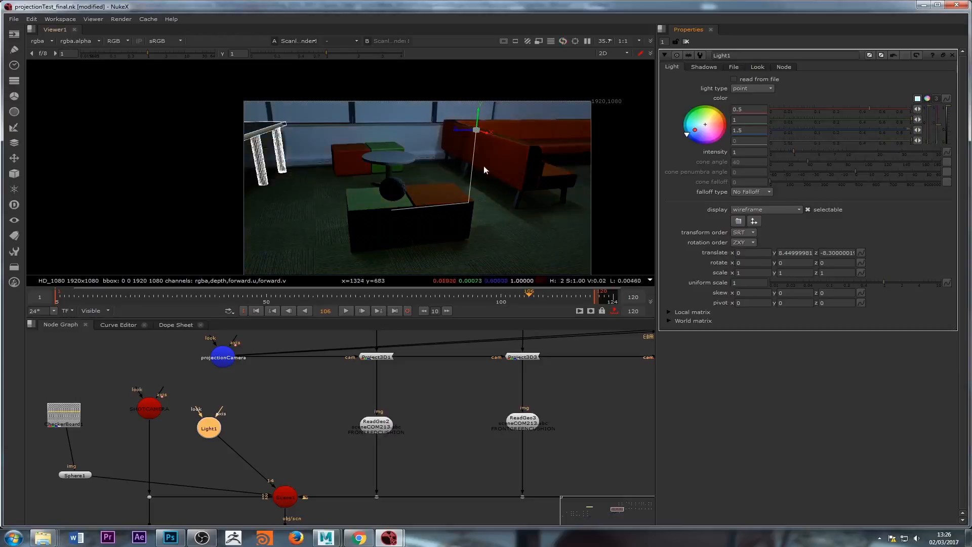
{"action": "left_click_drag", "start_coordinate": [458, 131], "coordinate": [361, 231]}
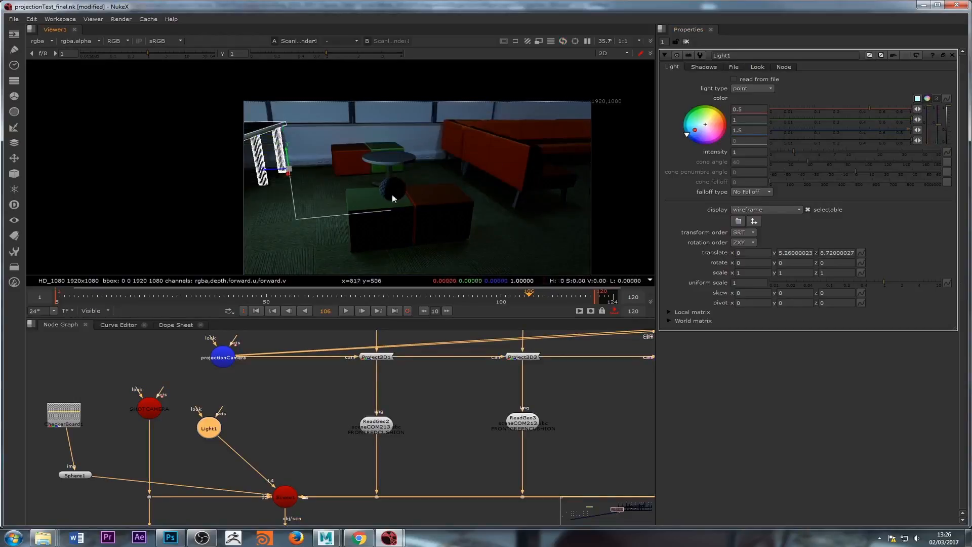
Step: Add a Phong shader node below Sphere1 and connect the CheckerBoard node to its map input
{"action": "left_click", "coordinate": [77, 475]}
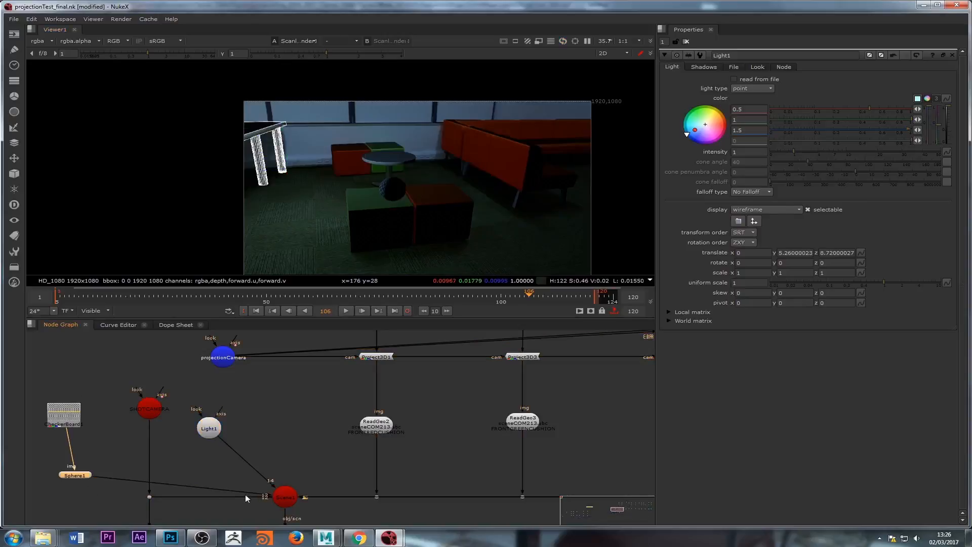
{"action": "key", "text": "Tab"}
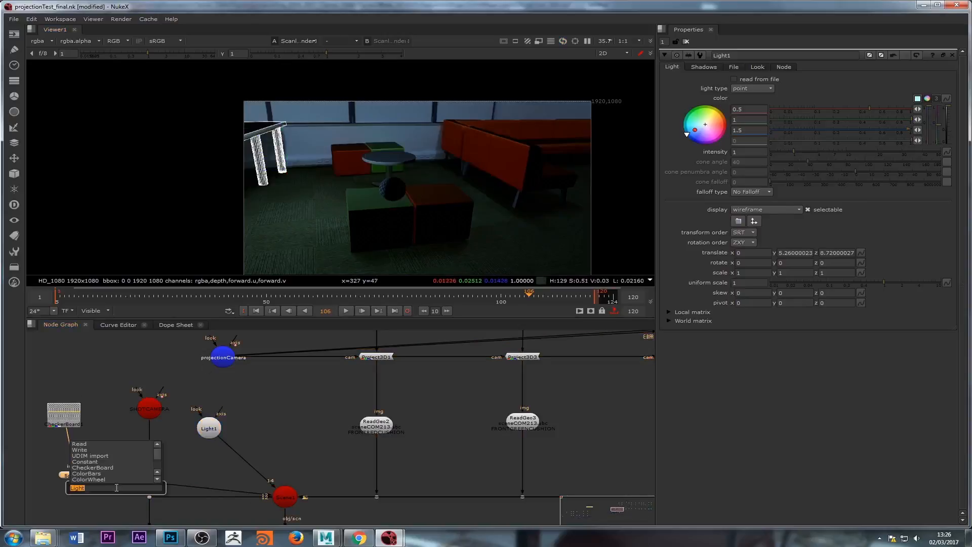
{"action": "type", "text": "PH"}
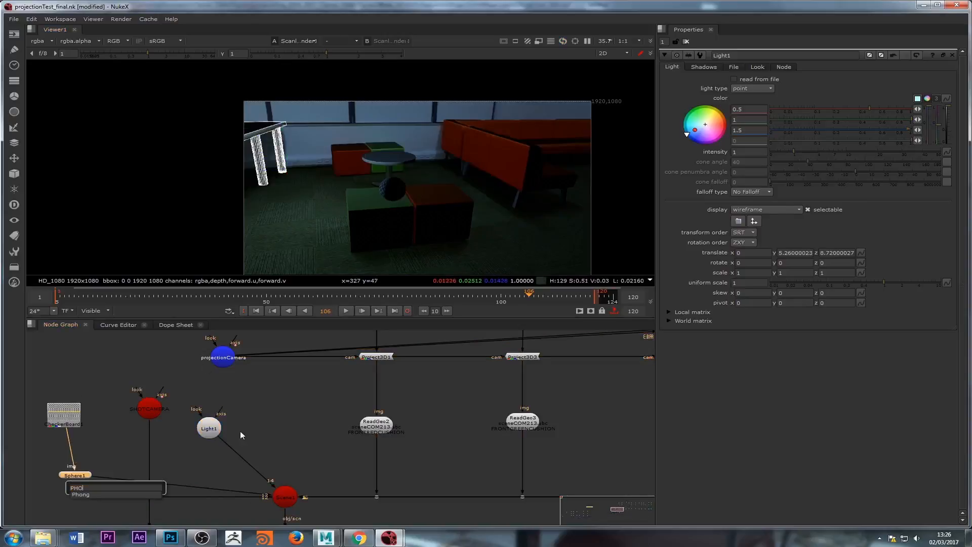
{"action": "type", "text": "O"}
{"action": "key", "text": "Return"}
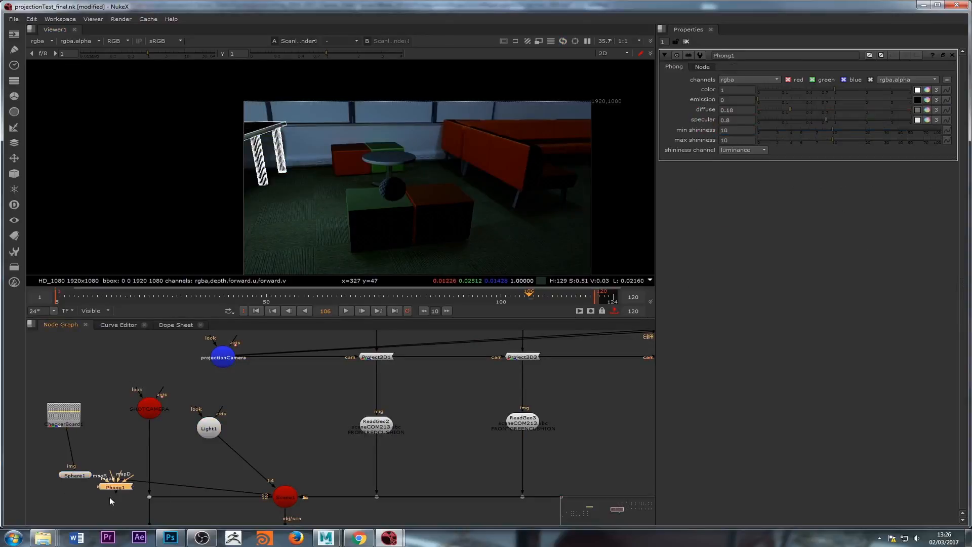
{"action": "mouse_move", "coordinate": [123, 479]}
{"action": "left_mouse_down"}
{"action": "mouse_move", "coordinate": [91, 506]}
{"action": "mouse_move", "coordinate": [122, 476]}
{"action": "mouse_move", "coordinate": [138, 490]}
{"action": "left_mouse_up"}
{"action": "left_click_drag", "start_coordinate": [144, 490], "coordinate": [64, 424]}
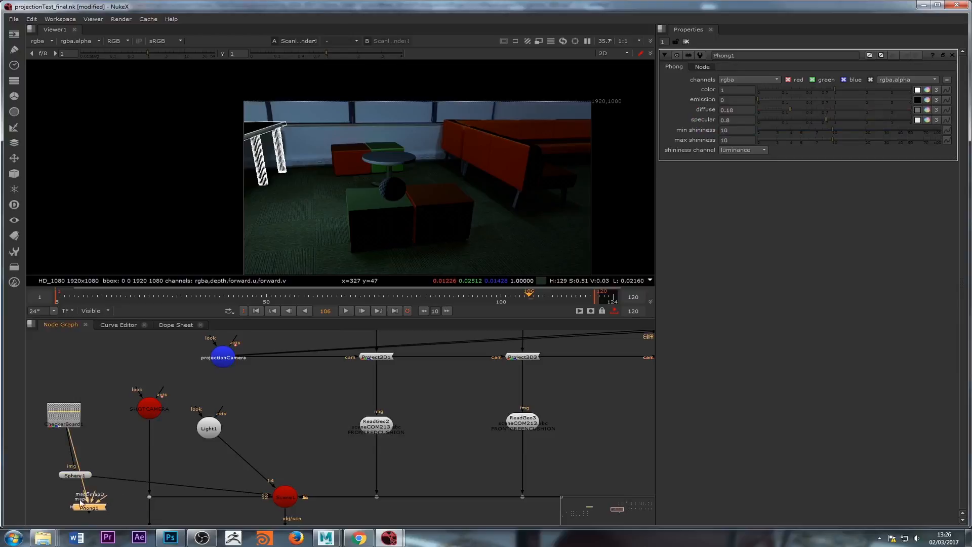
Step: Delete the Phong1 node and disconnect Light1 and Sphere1 from the red Scene node
{"action": "key", "text": "Delete"}
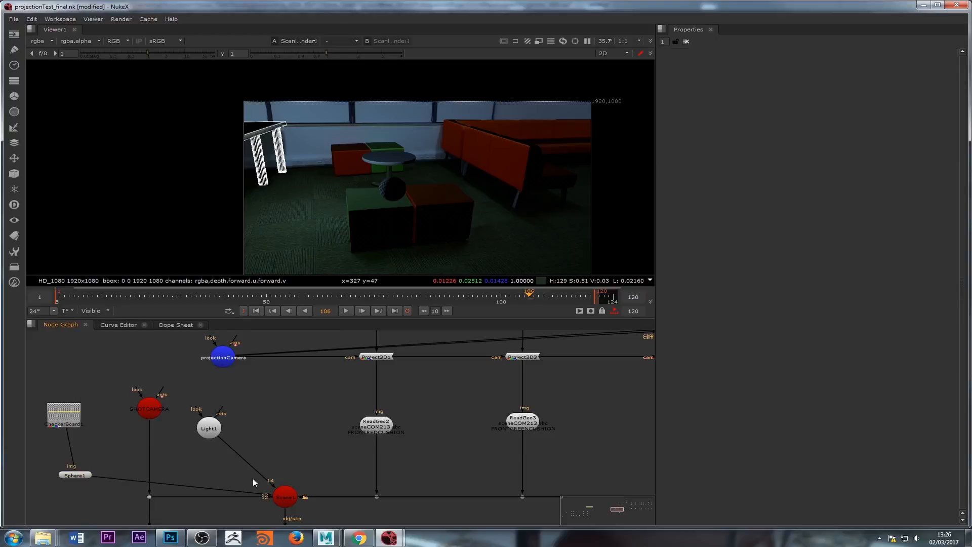
{"action": "left_click_drag", "start_coordinate": [265, 479], "coordinate": [201, 478]}
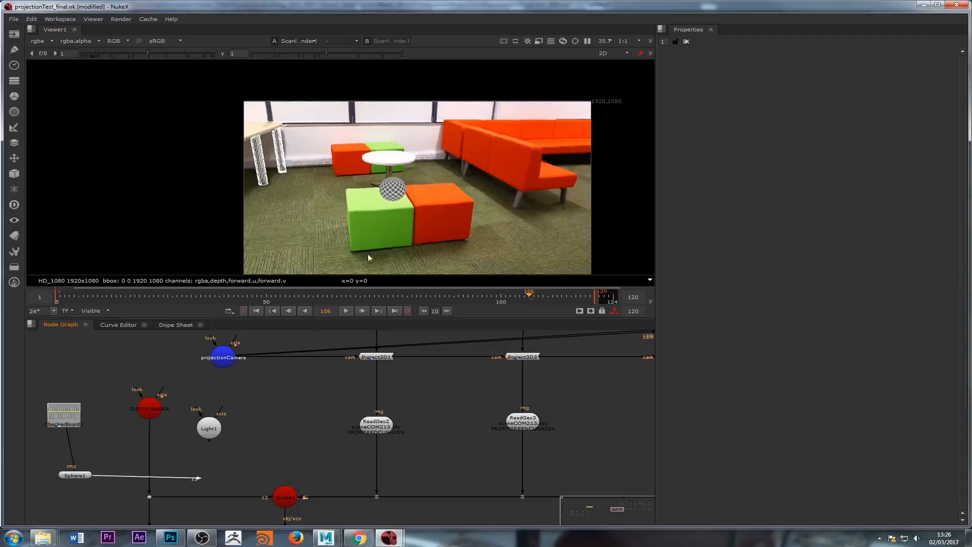
{"action": "scroll", "coordinate": [402, 218], "scroll_direction": "down", "scroll_amount": 2}
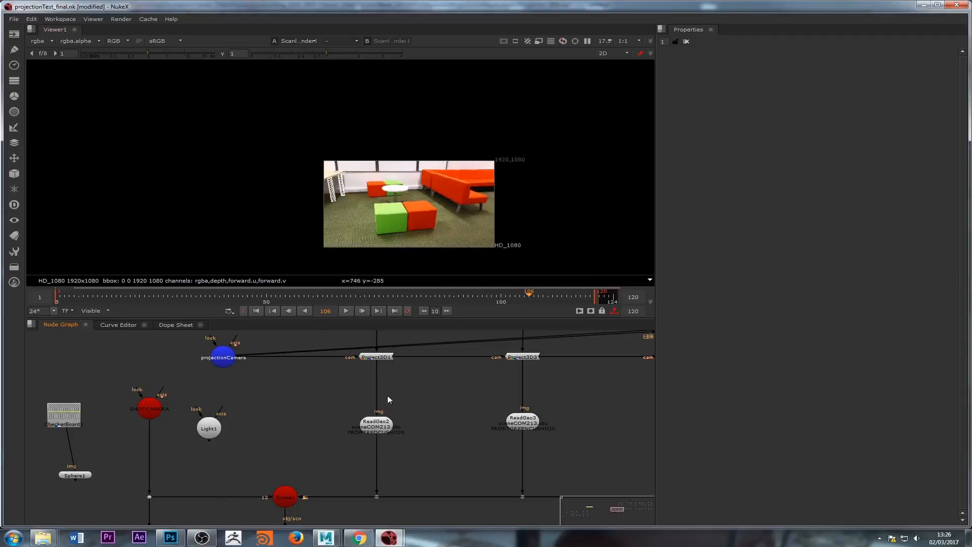
Step: Examine the overall node graph, from the projection and ReadGeo branches to the separate node group beside them
{"action": "key", "text": "ctrl+a"}
{"action": "scroll", "coordinate": [316, 450], "scroll_direction": "down", "scroll_amount": 3}
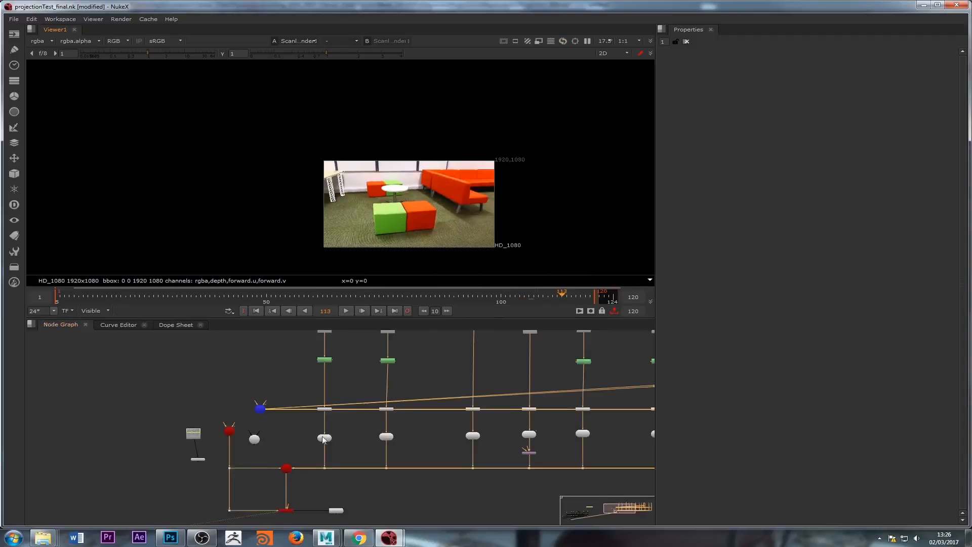
{"action": "scroll", "coordinate": [322, 438], "scroll_direction": "down", "scroll_amount": 4}
{"action": "middle_click_drag", "start_coordinate": [531, 436], "coordinate": [503, 402]}
{"action": "scroll", "coordinate": [324, 421], "scroll_direction": "down", "scroll_amount": 3}
{"action": "scroll", "coordinate": [382, 392], "scroll_direction": "up", "scroll_amount": 4}
{"action": "middle_click_drag", "start_coordinate": [382, 392], "coordinate": [183, 468]}
{"action": "left_click_drag", "start_coordinate": [190, 406], "coordinate": [572, 524]}
{"action": "middle_click_drag", "start_coordinate": [191, 450], "coordinate": [435, 398]}
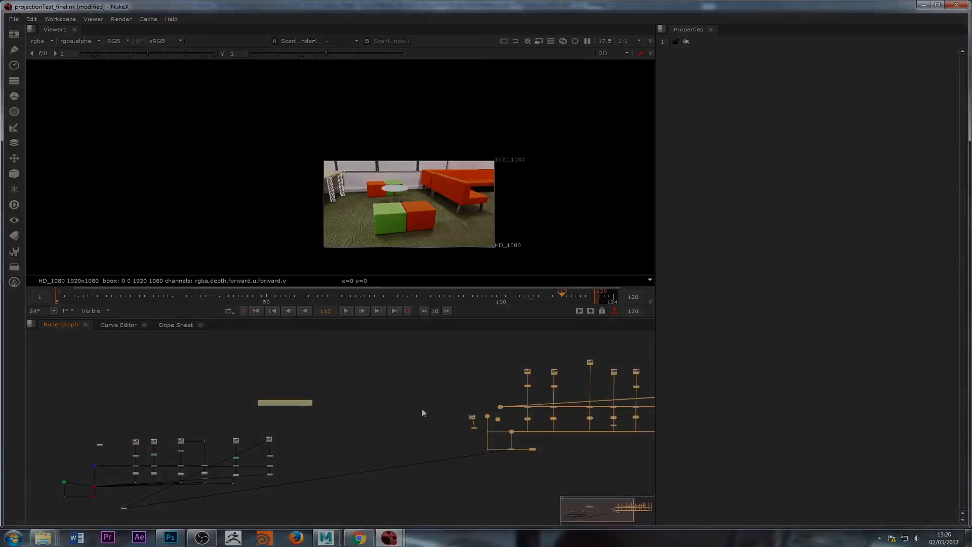
{"action": "left_click", "coordinate": [441, 415]}
{"action": "scroll", "coordinate": [466, 423], "scroll_direction": "up", "scroll_amount": 5}
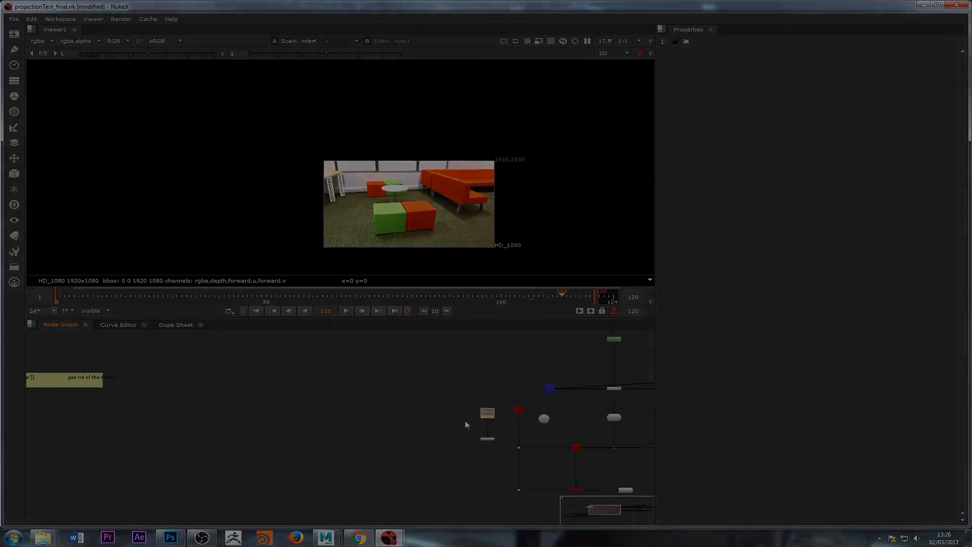